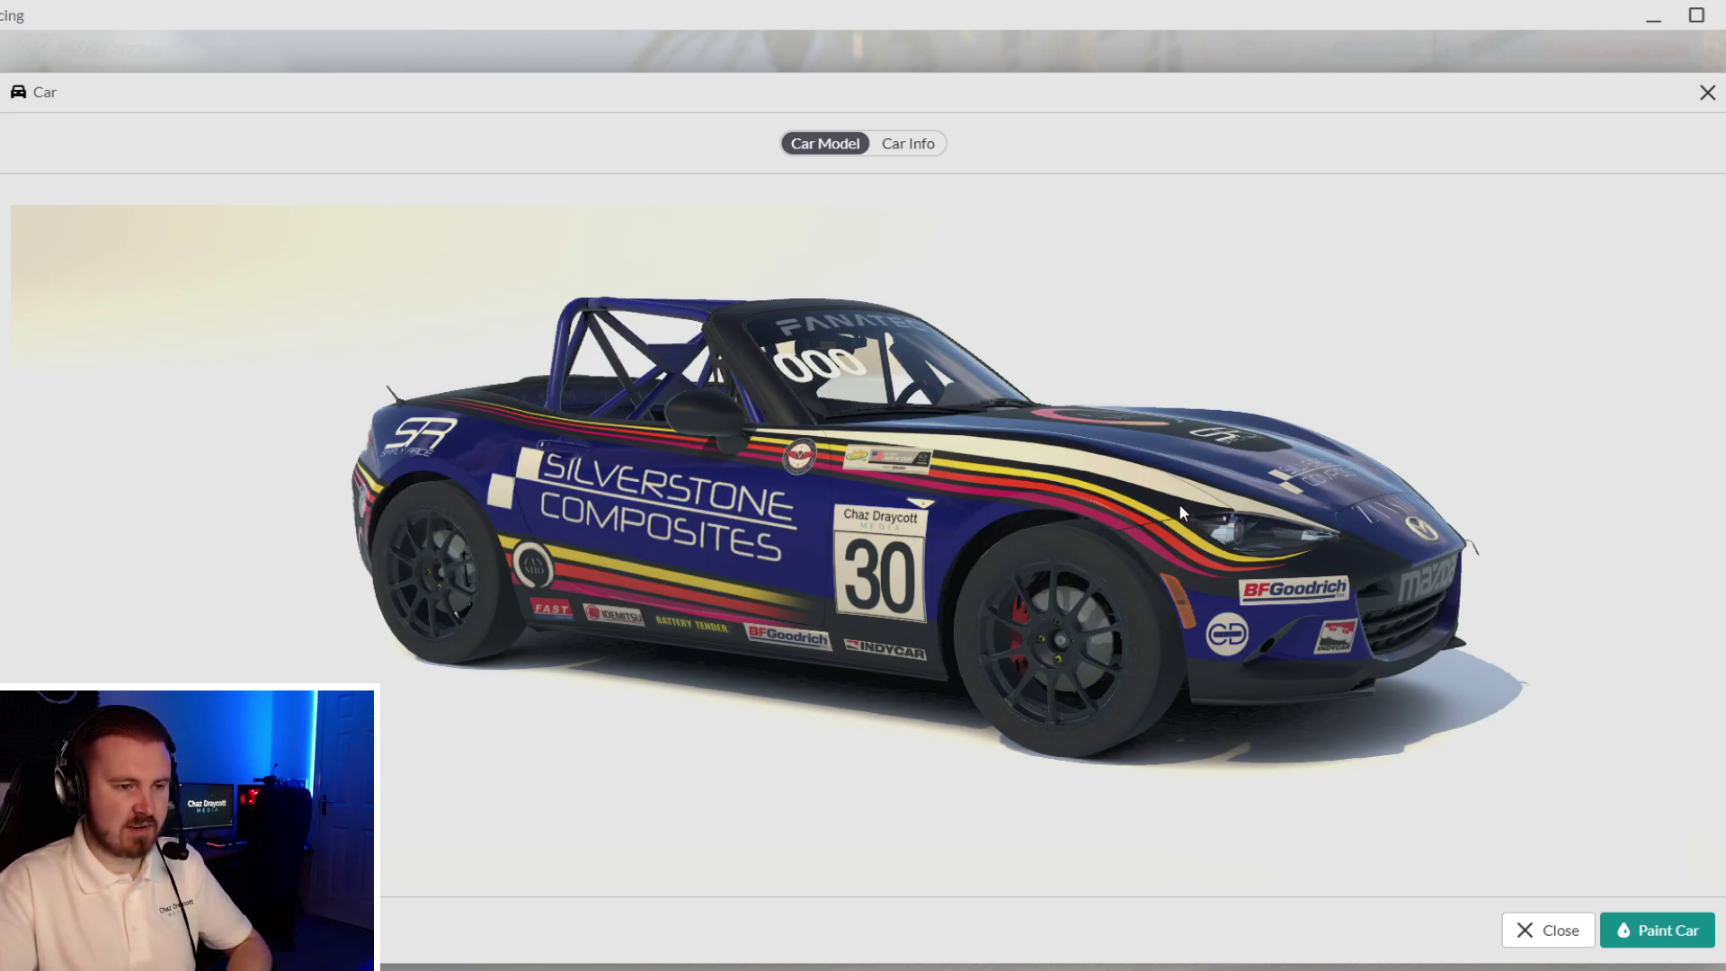
# - Rotate the 3D car model to examine how its paint finish catches the light from different angles
pyautogui.moveTo(1178, 504); pyautogui.dragTo(1235, 467)
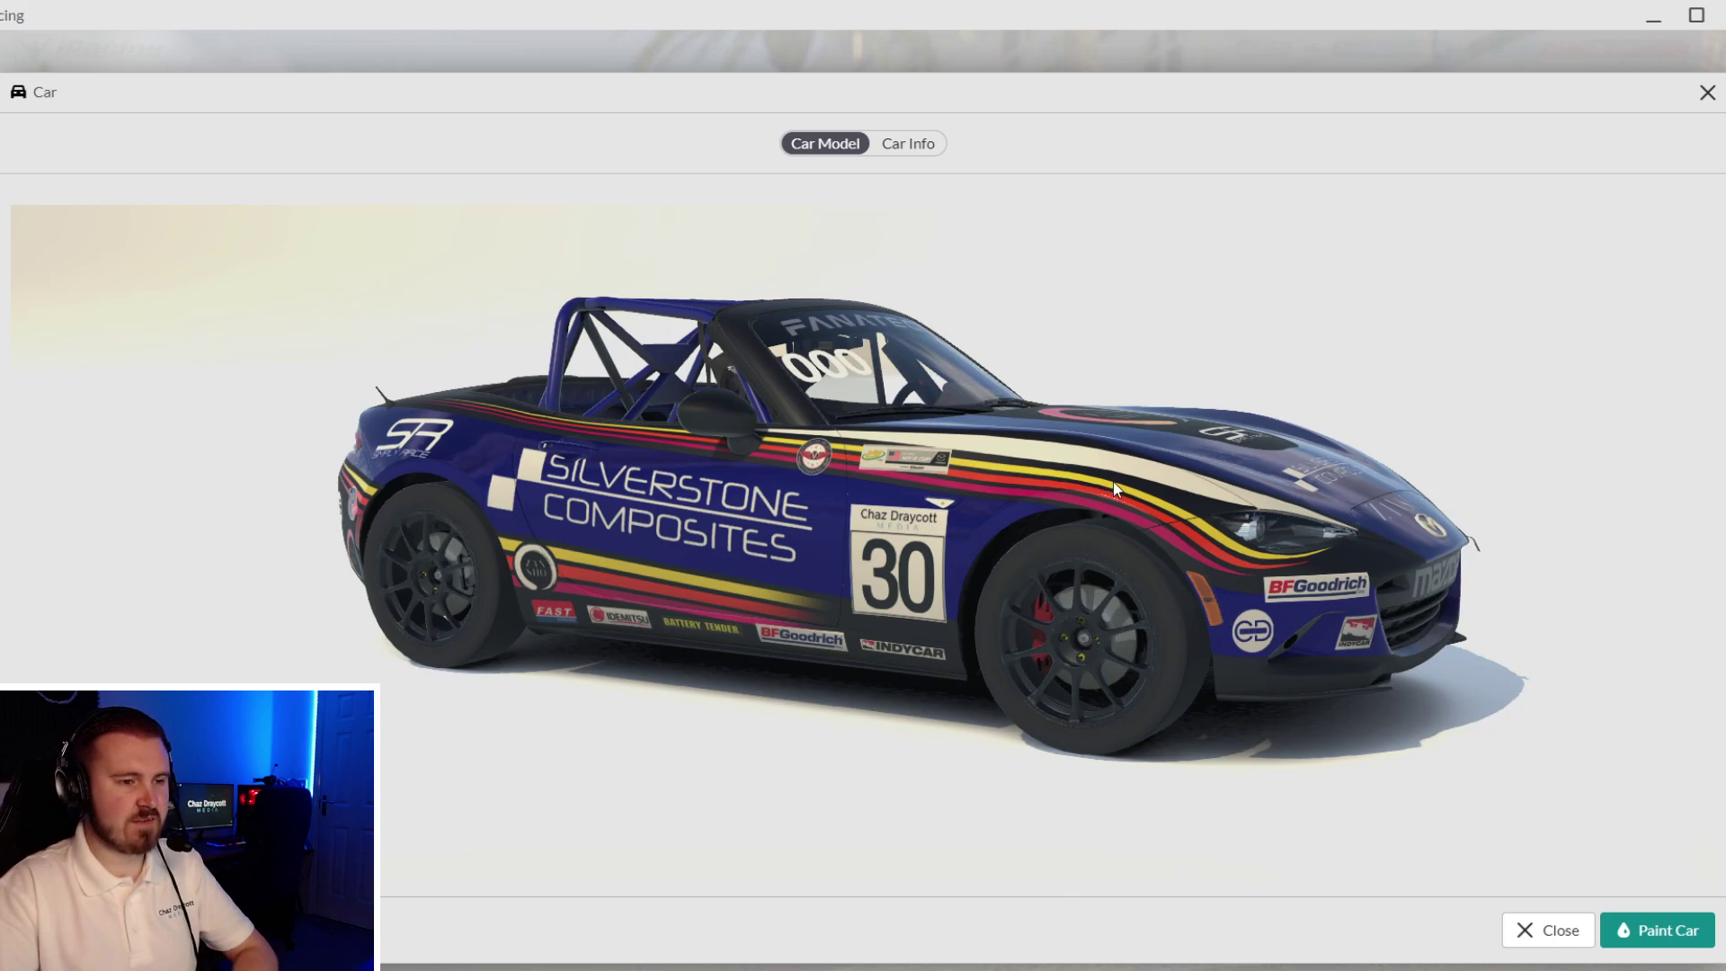
pyautogui.moveTo(1115, 488); pyautogui.dragTo(1140, 488)
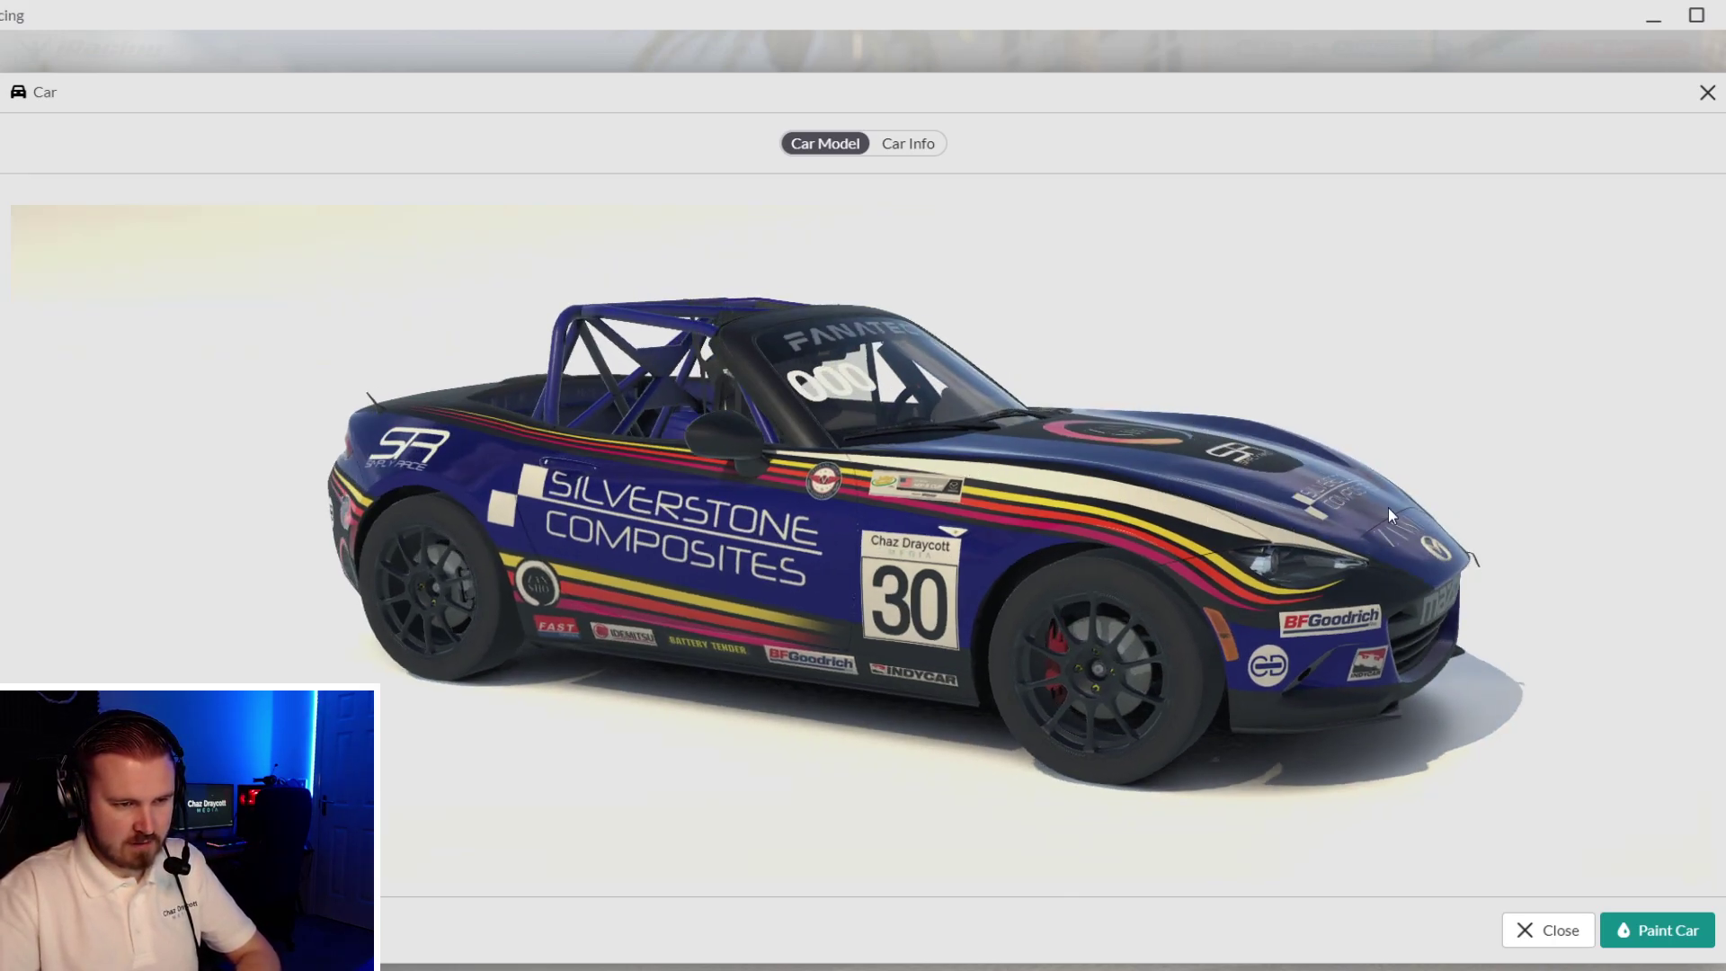
pyautogui.moveTo(1388, 507); pyautogui.dragTo(1407, 514)
pyautogui.moveTo(1296, 507); pyautogui.dragTo(940, 520)
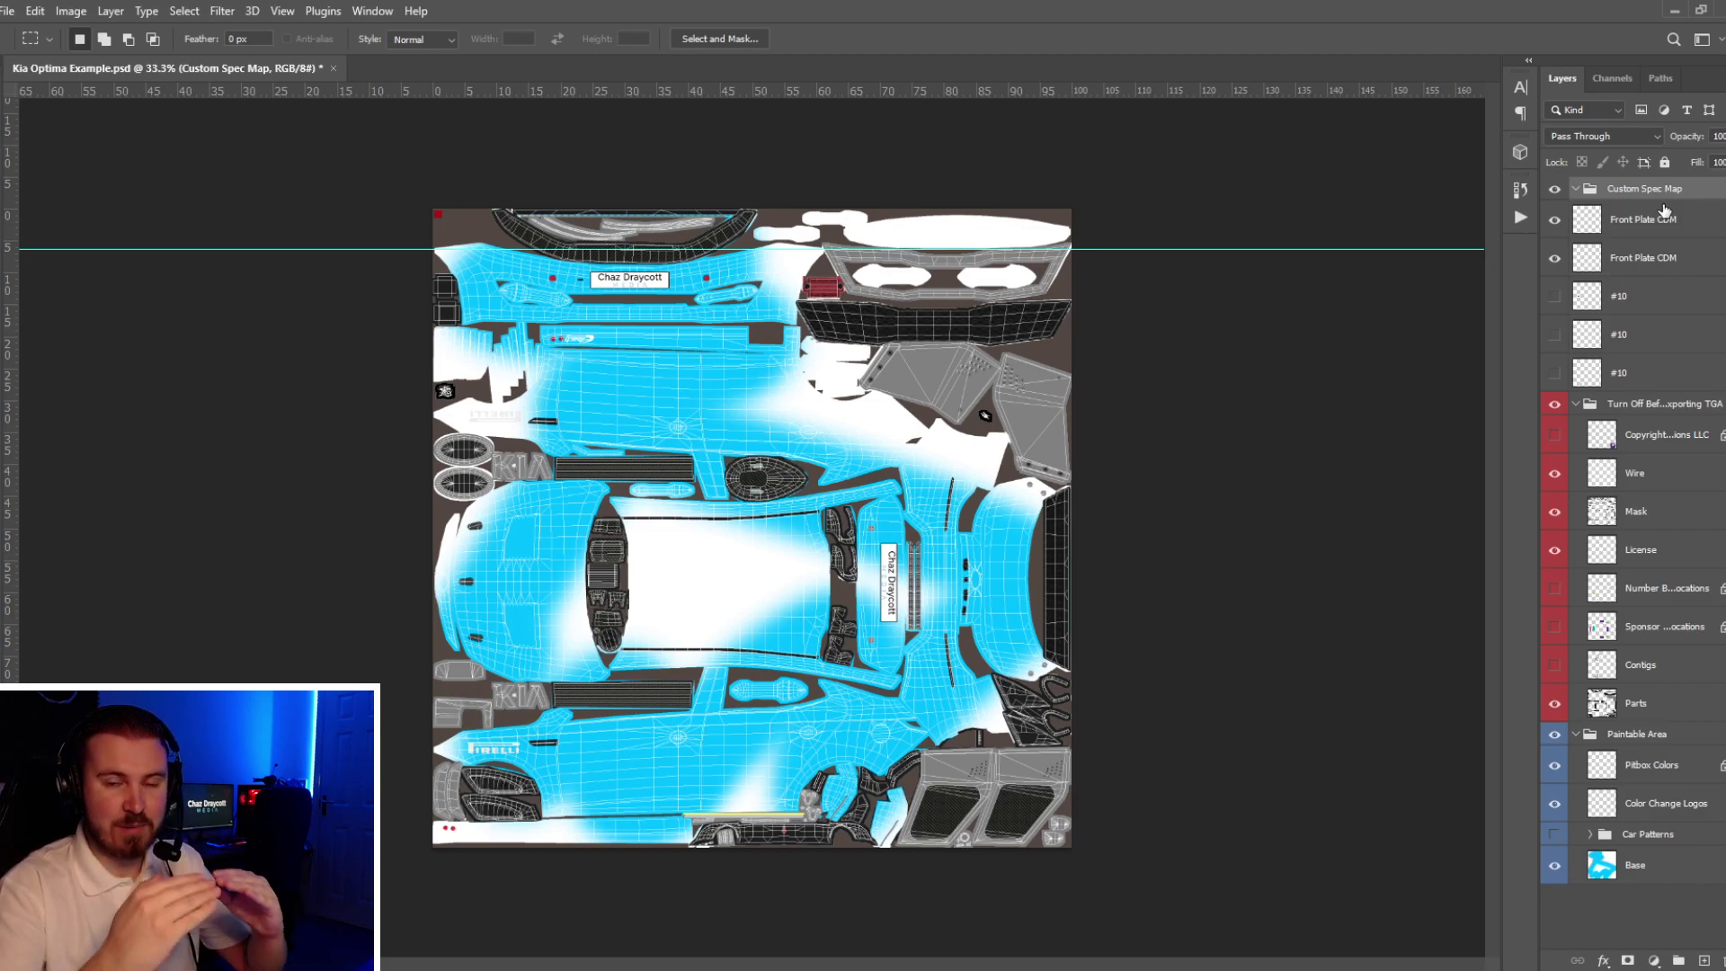
# - Open the foreground colour and examine its red, green and blue channels one after another
pyautogui.press('v')
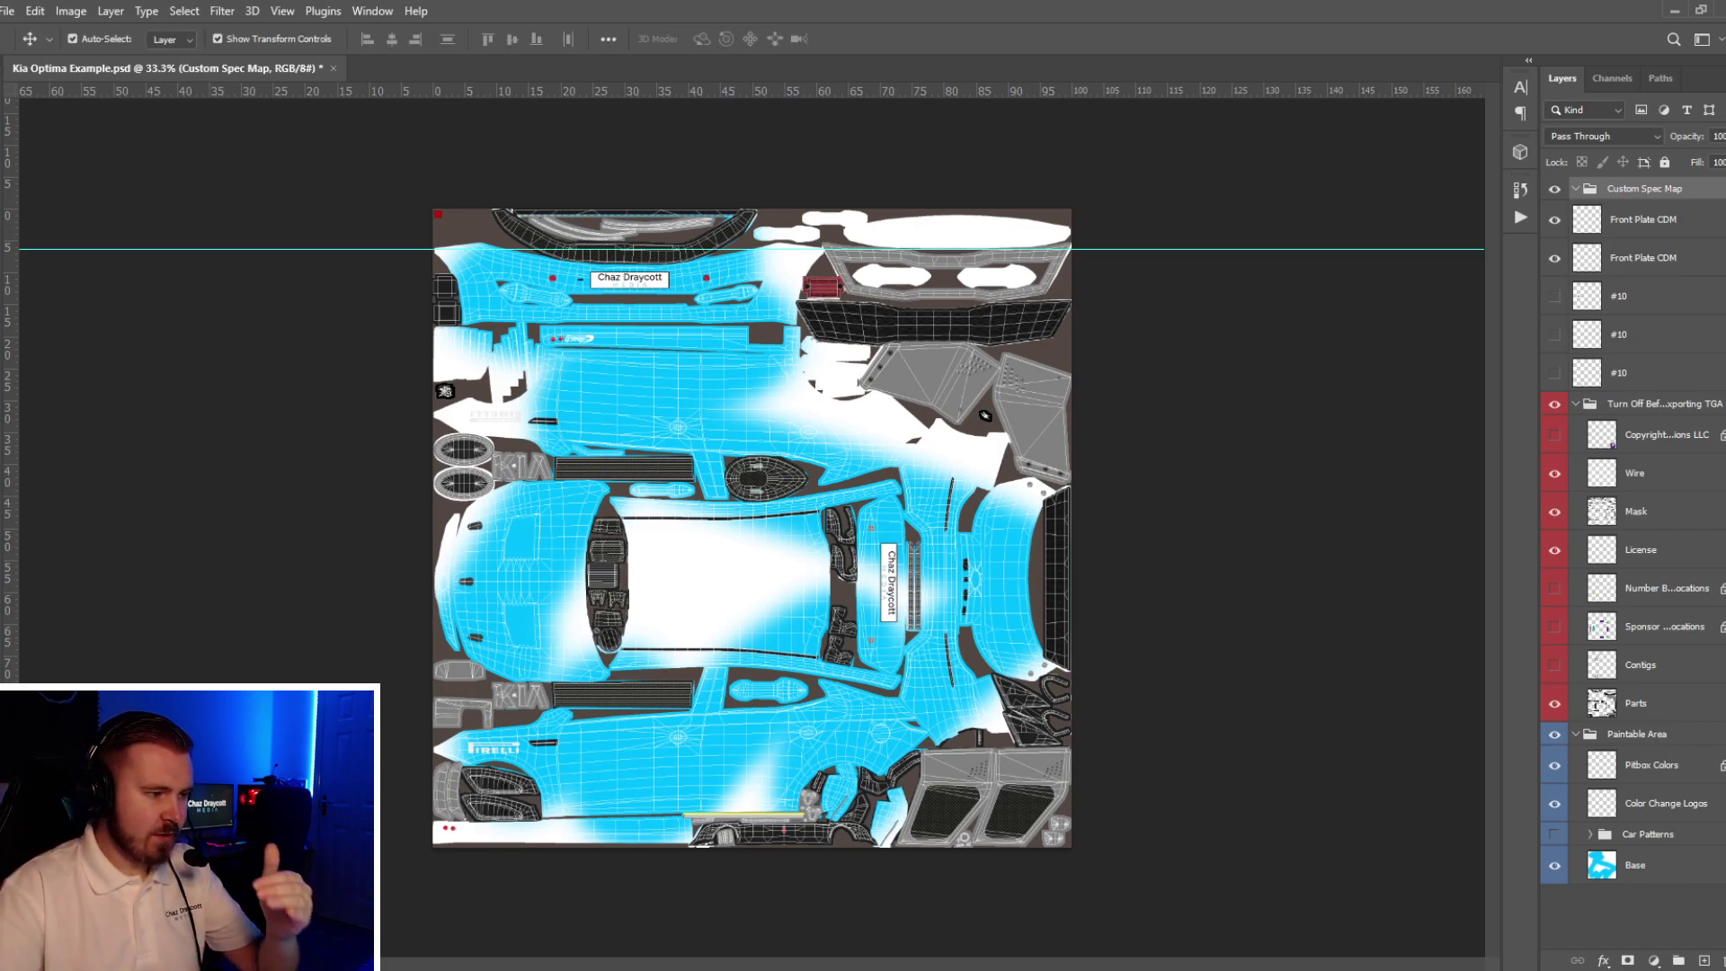
pyautogui.click(2, 643)
pyautogui.click(731, 495)
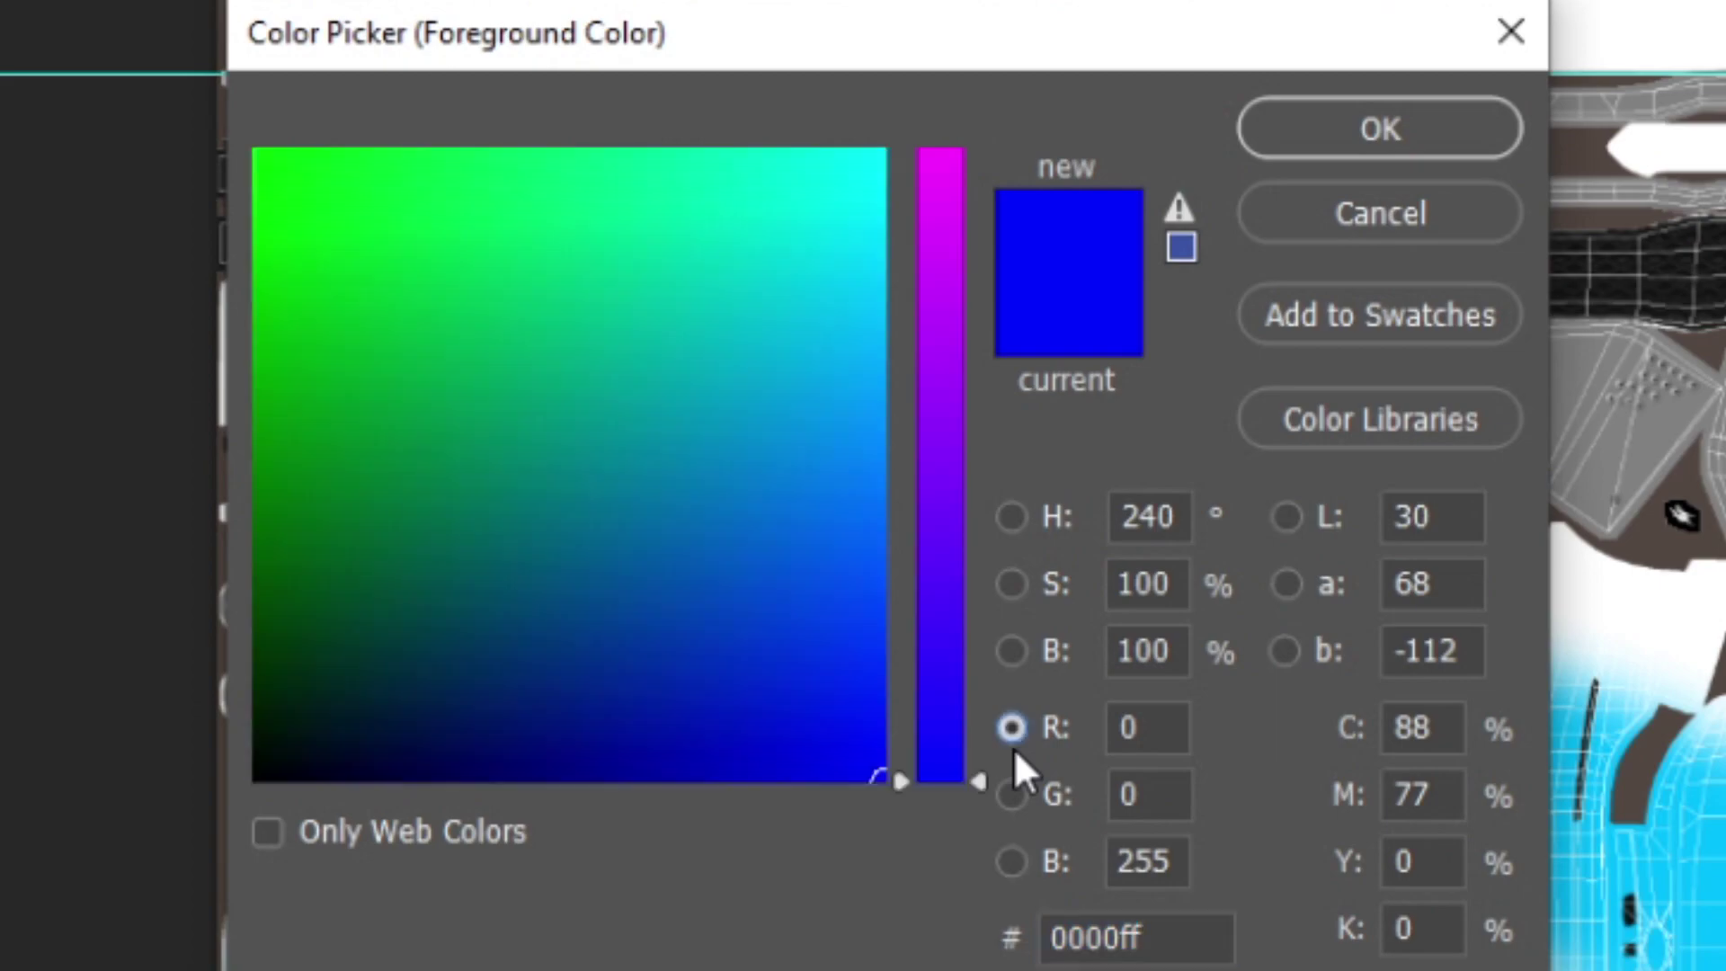
pyautogui.click(732, 521)
pyautogui.click(732, 546)
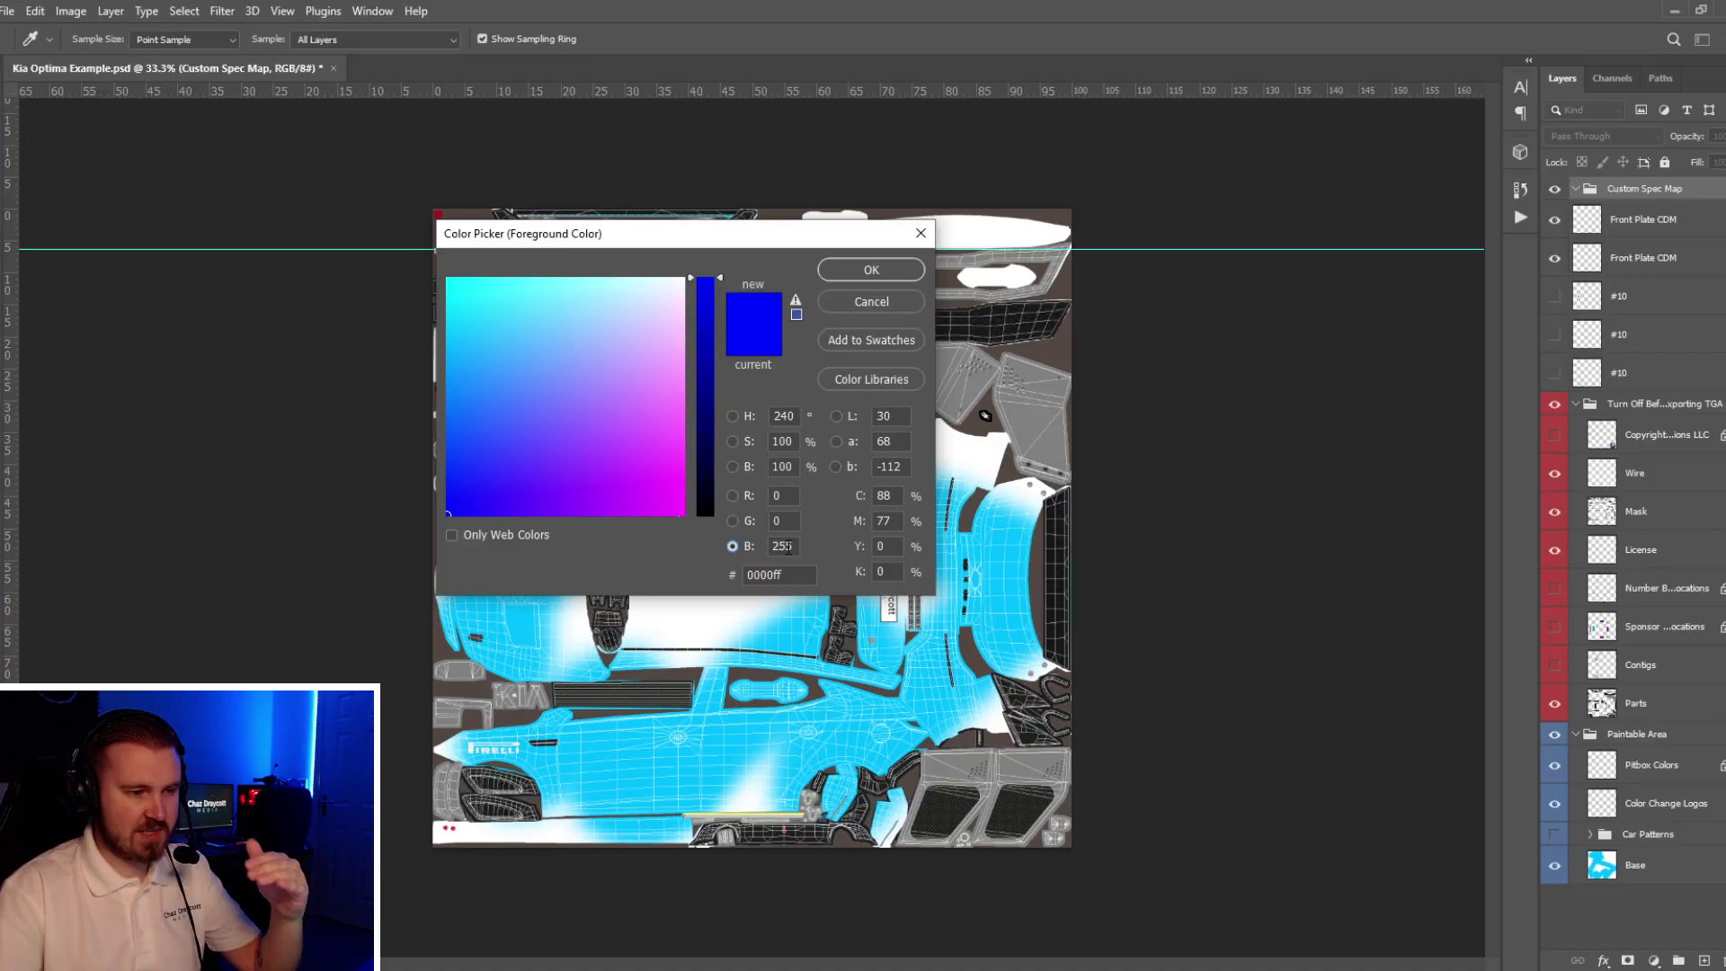
pyautogui.click(787, 548)
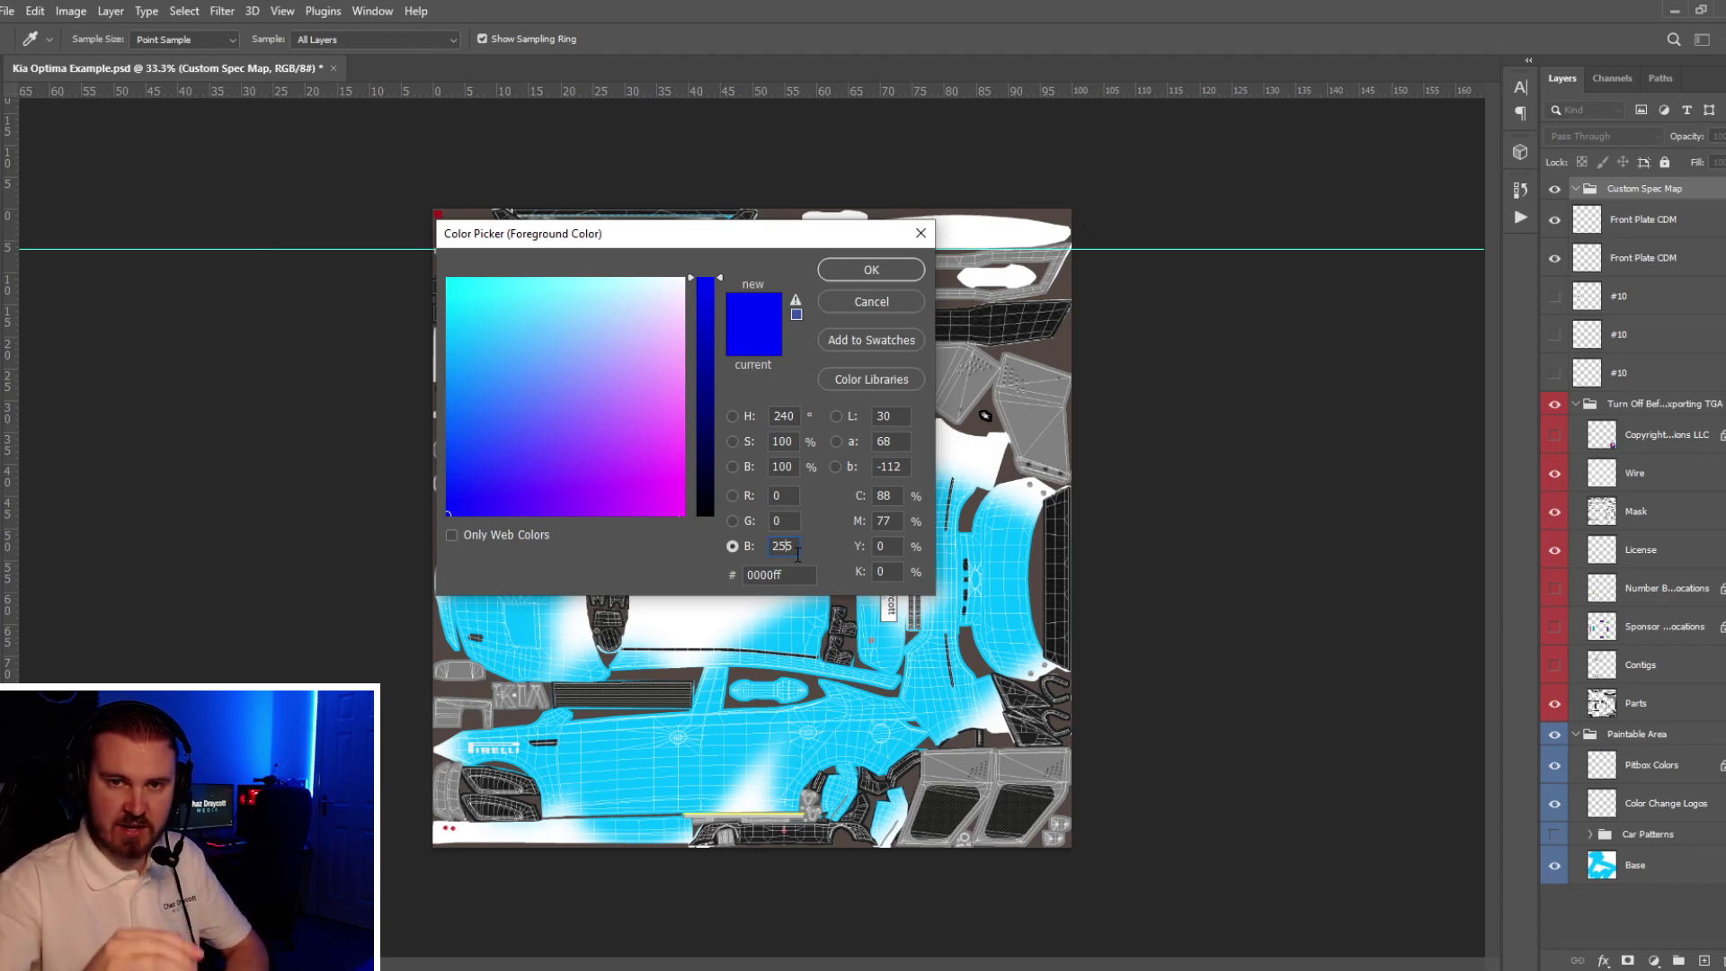
# - Try the foreground colour's green channel at 255, 144 and 134, and return it to 0
pyautogui.click(733, 520)
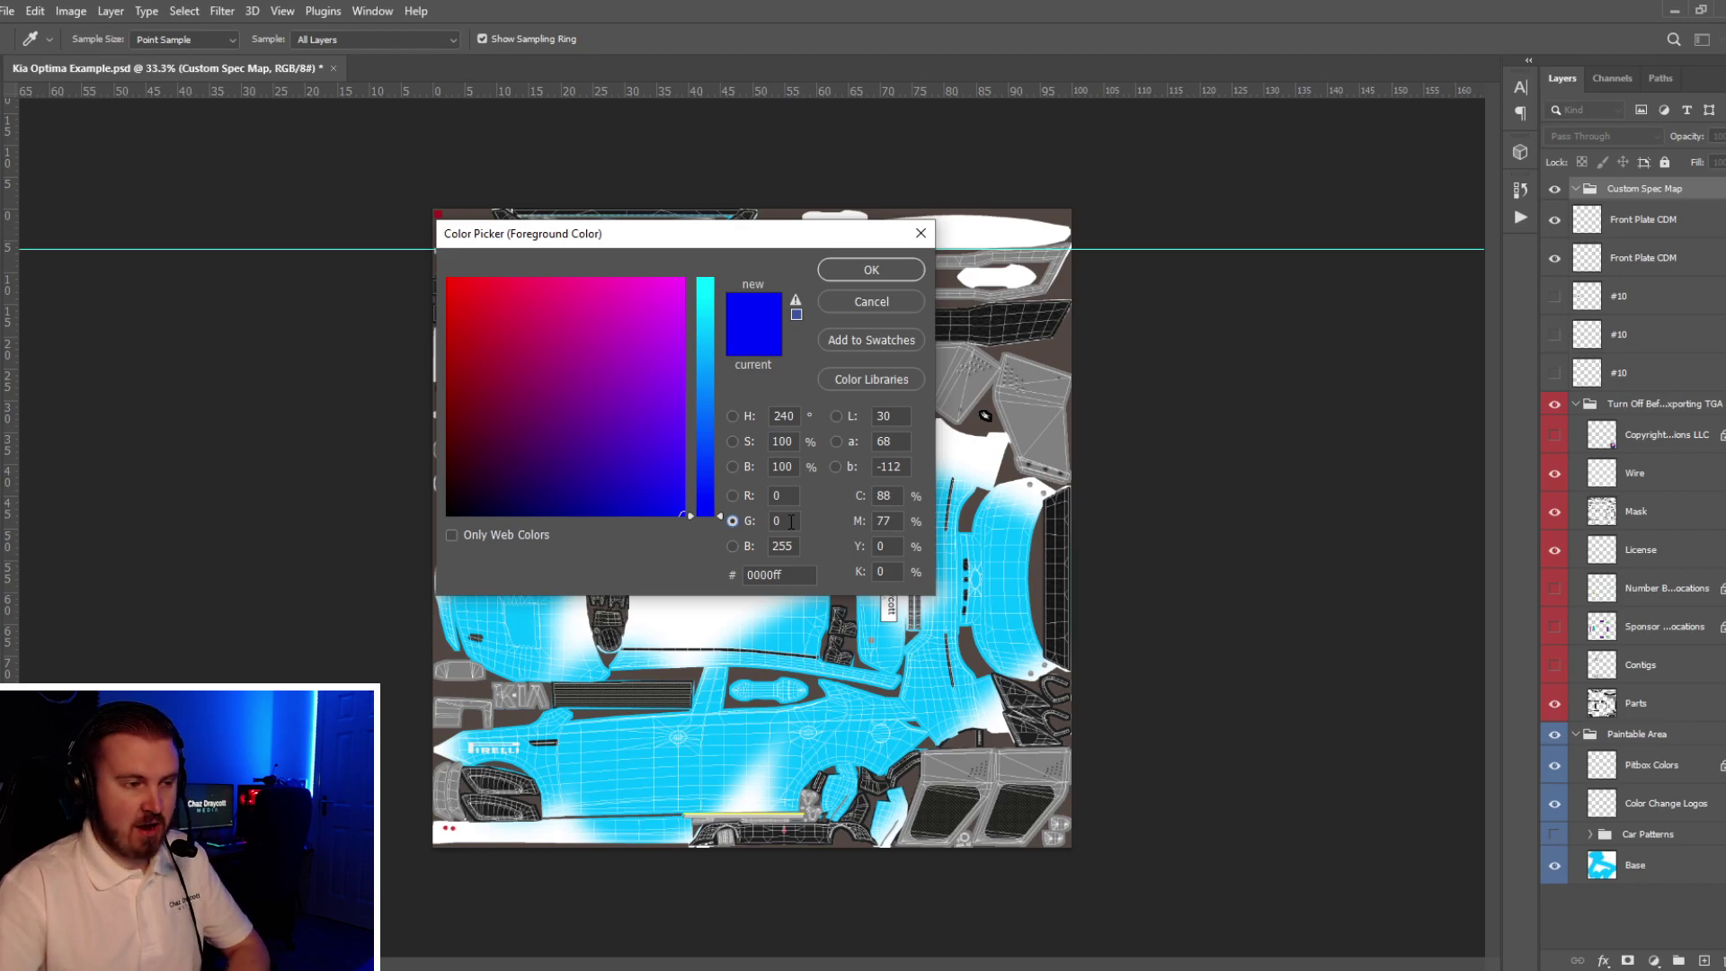
pyautogui.moveTo(704, 337); pyautogui.dragTo(707, 253)
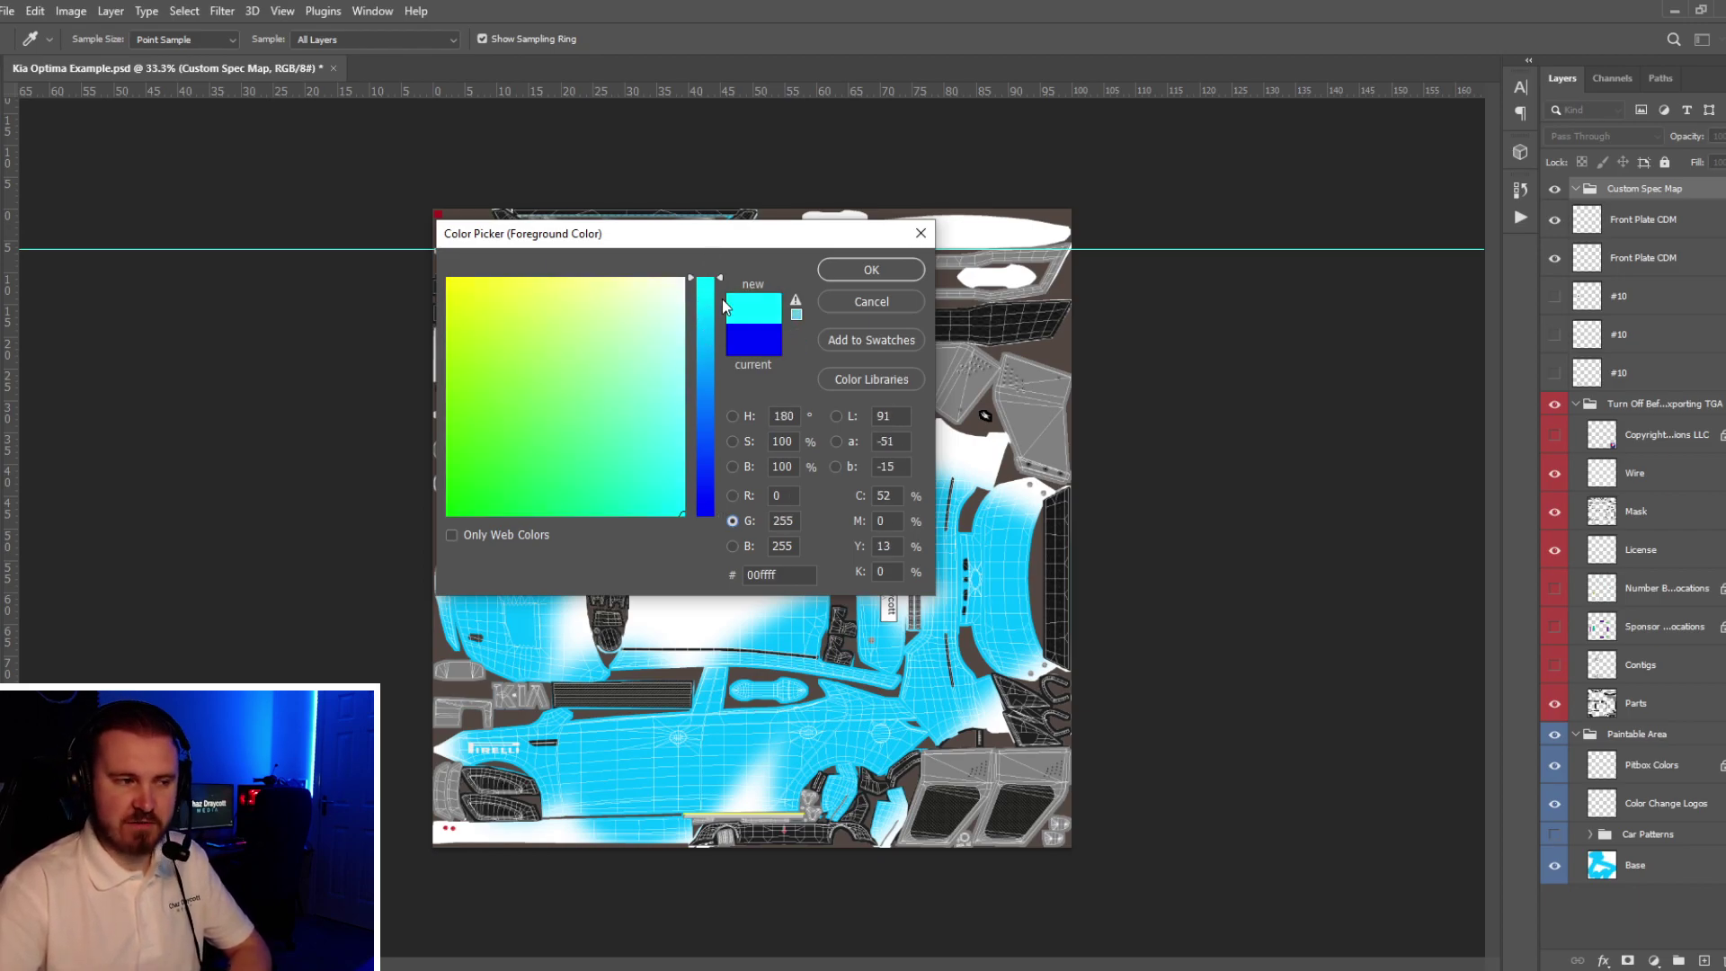
pyautogui.click(705, 382)
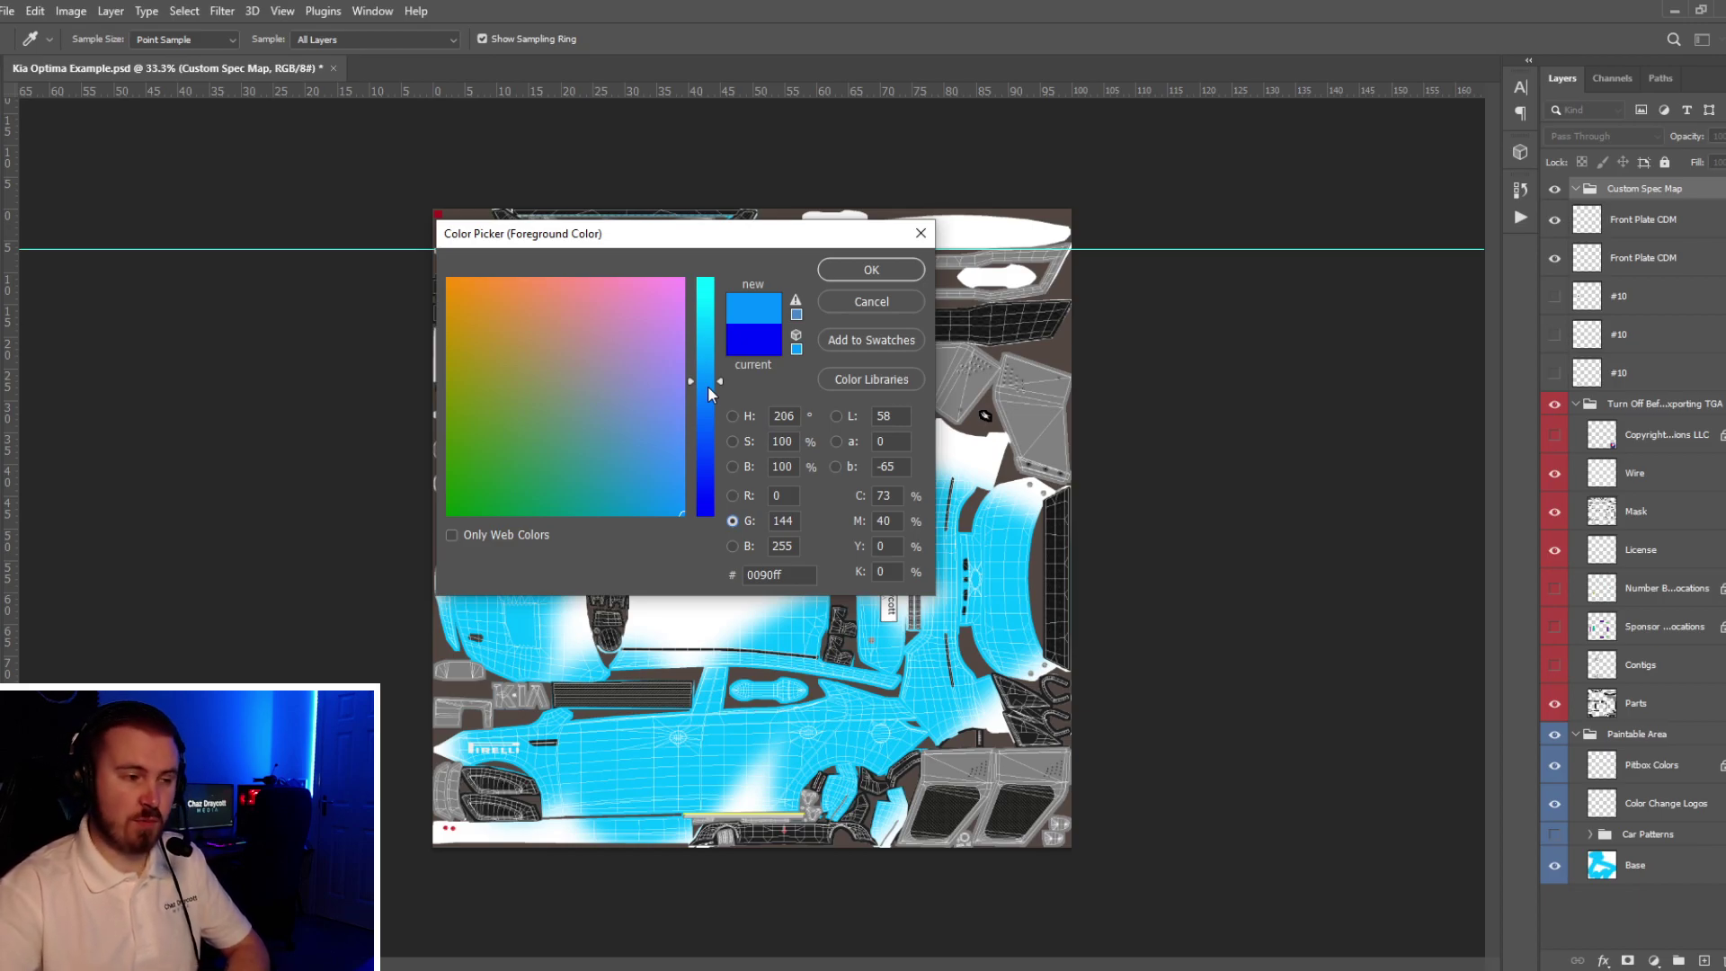
pyautogui.click(709, 387)
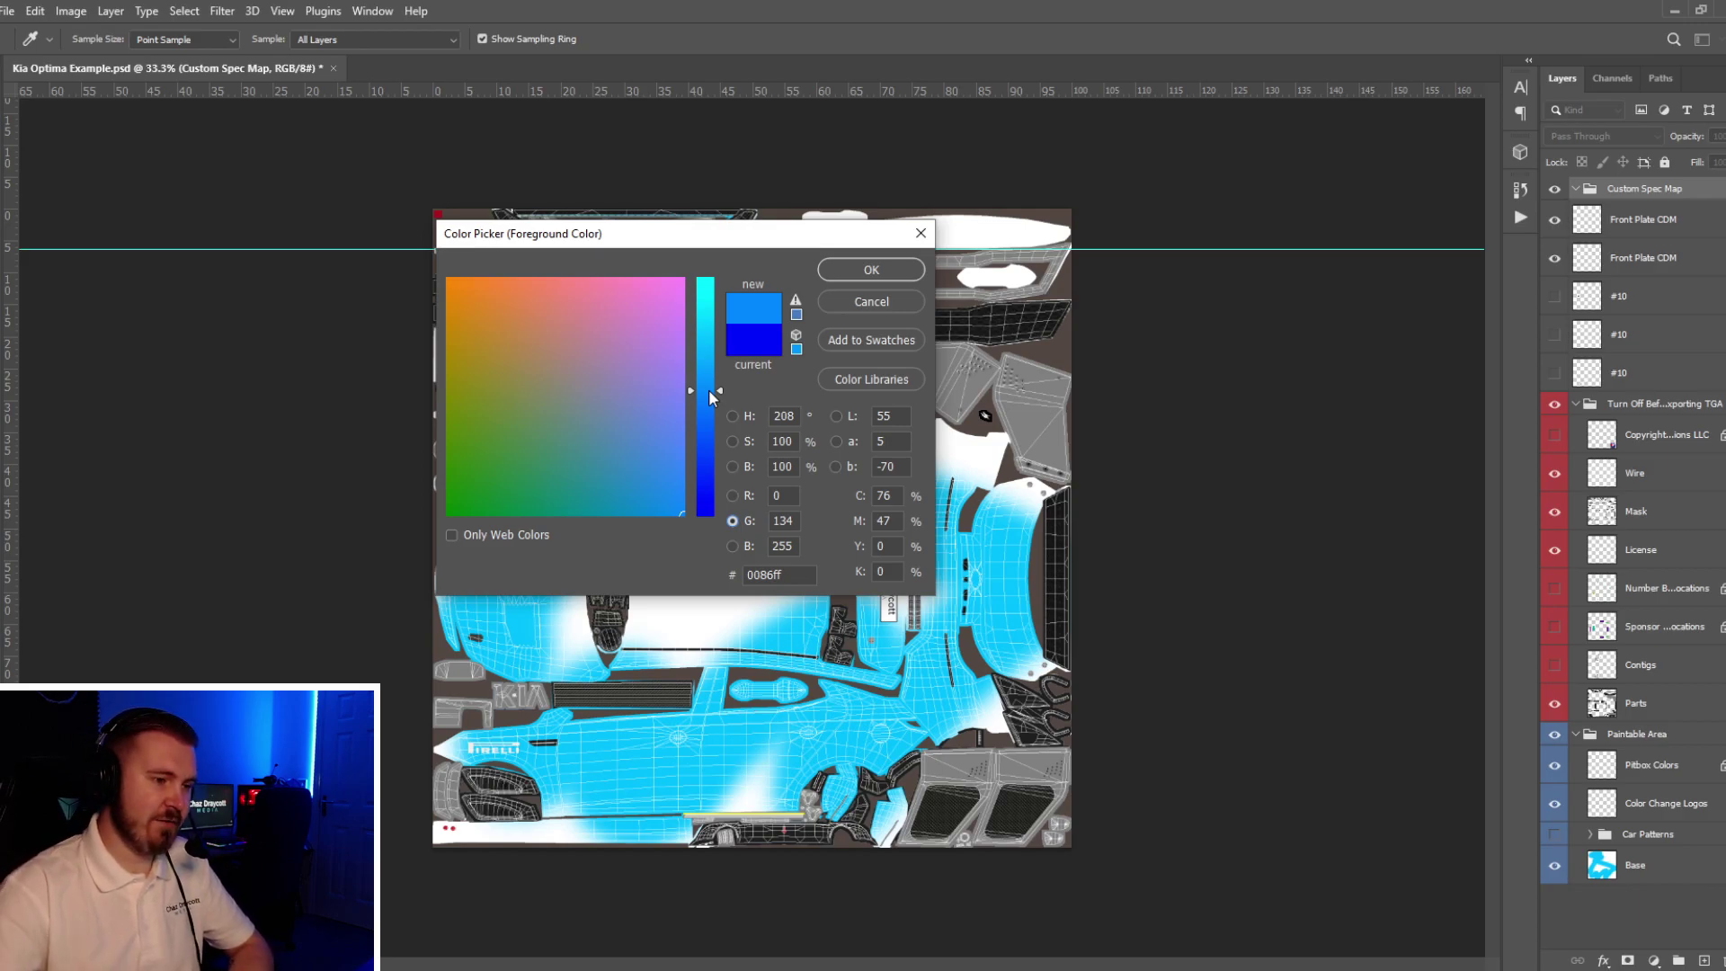
pyautogui.click(733, 495)
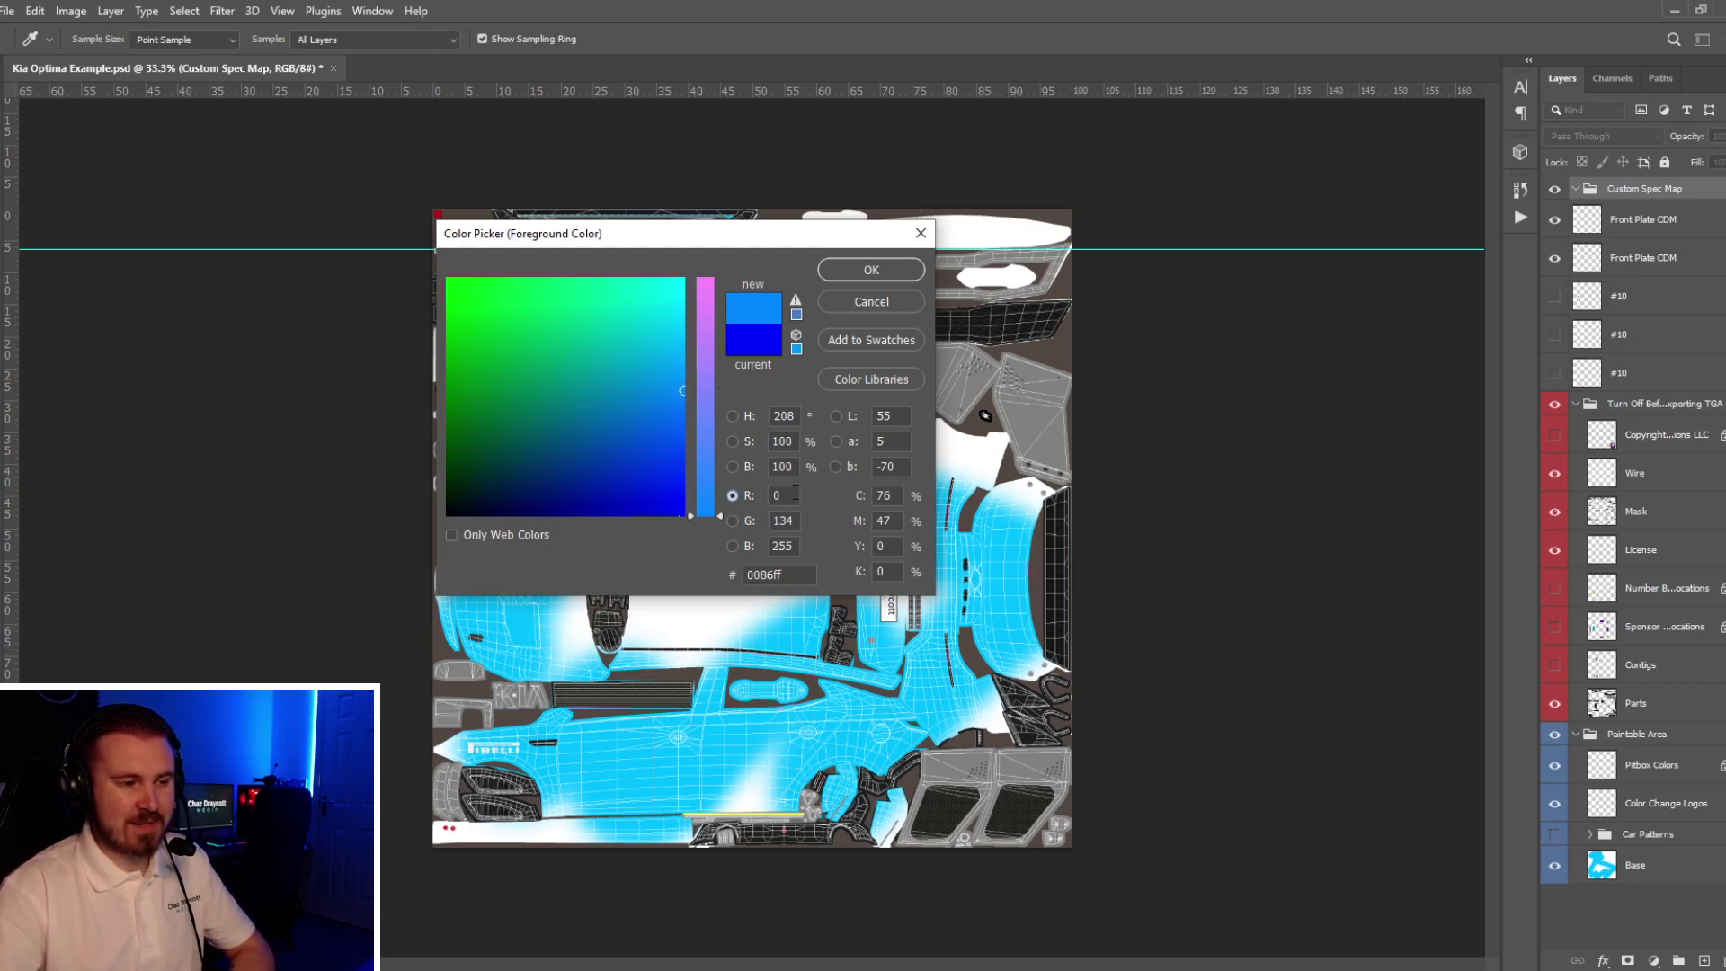
pyautogui.click(732, 520)
pyautogui.moveTo(715, 400); pyautogui.dragTo(699, 585)
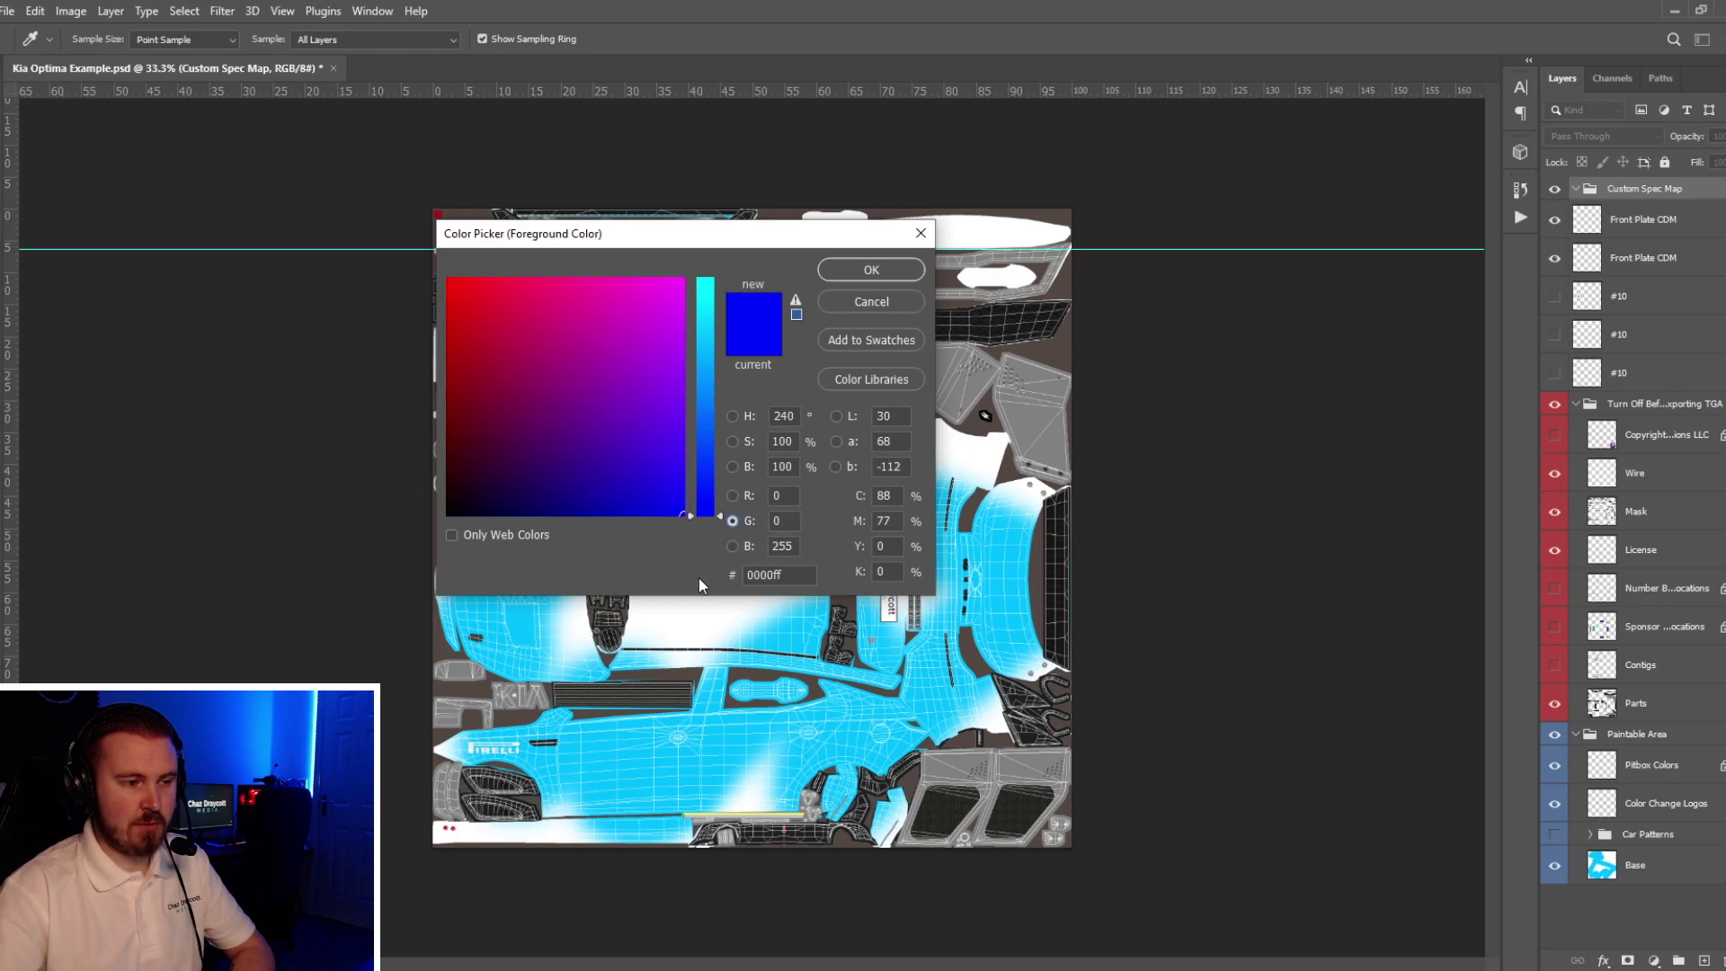
# - Try the foreground colour's red channel at 255 and leave the colour picker
pyautogui.click(732, 495)
pyautogui.moveTo(710, 490); pyautogui.dragTo(705, 233)
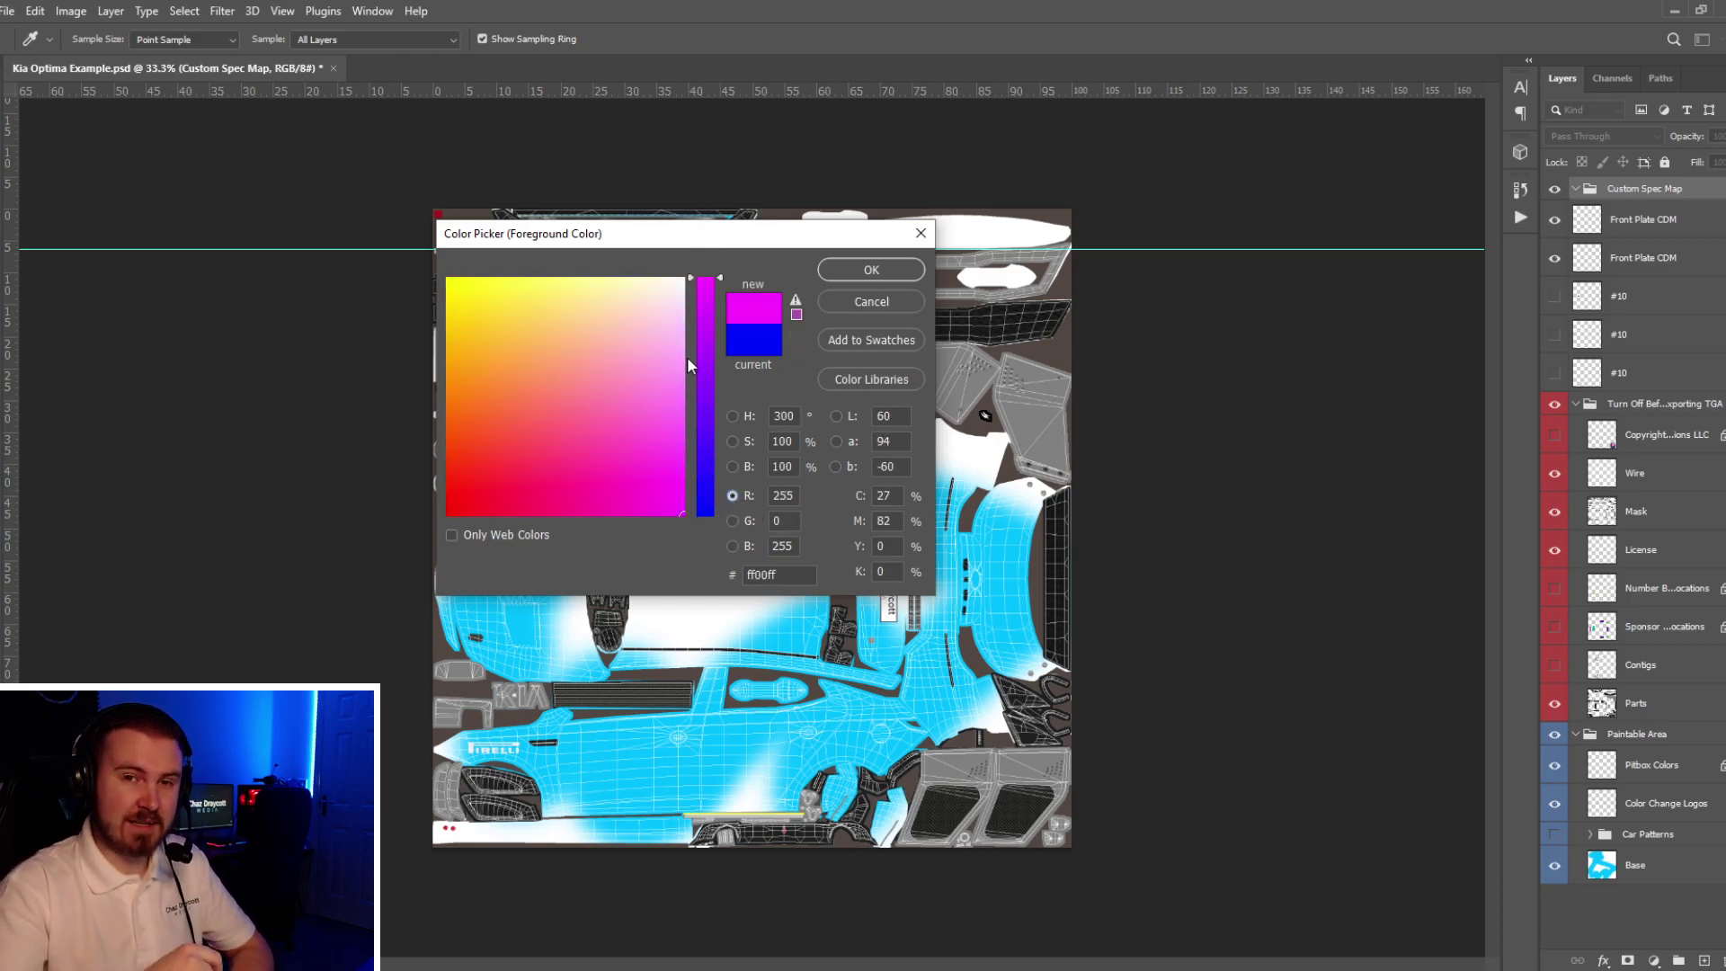
pyautogui.press('Return')
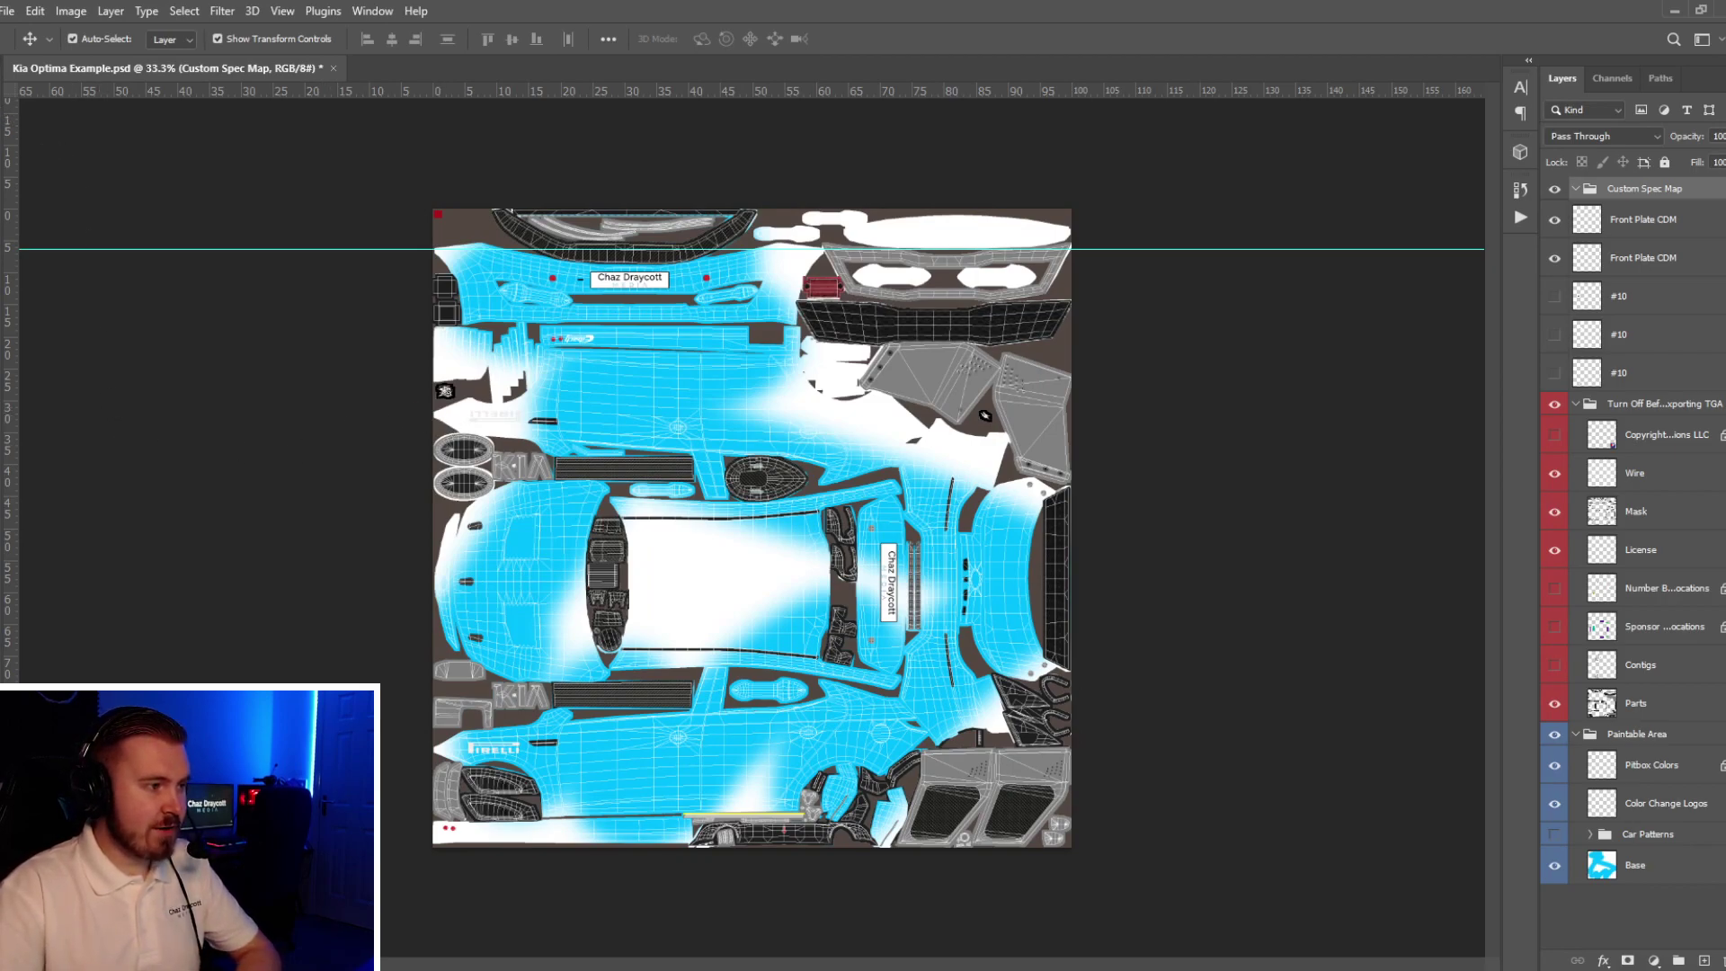
# - Select the left third of the canvas with a rectangular marquee and try to brush it on the Custom Spec Map group
pyautogui.press('m')
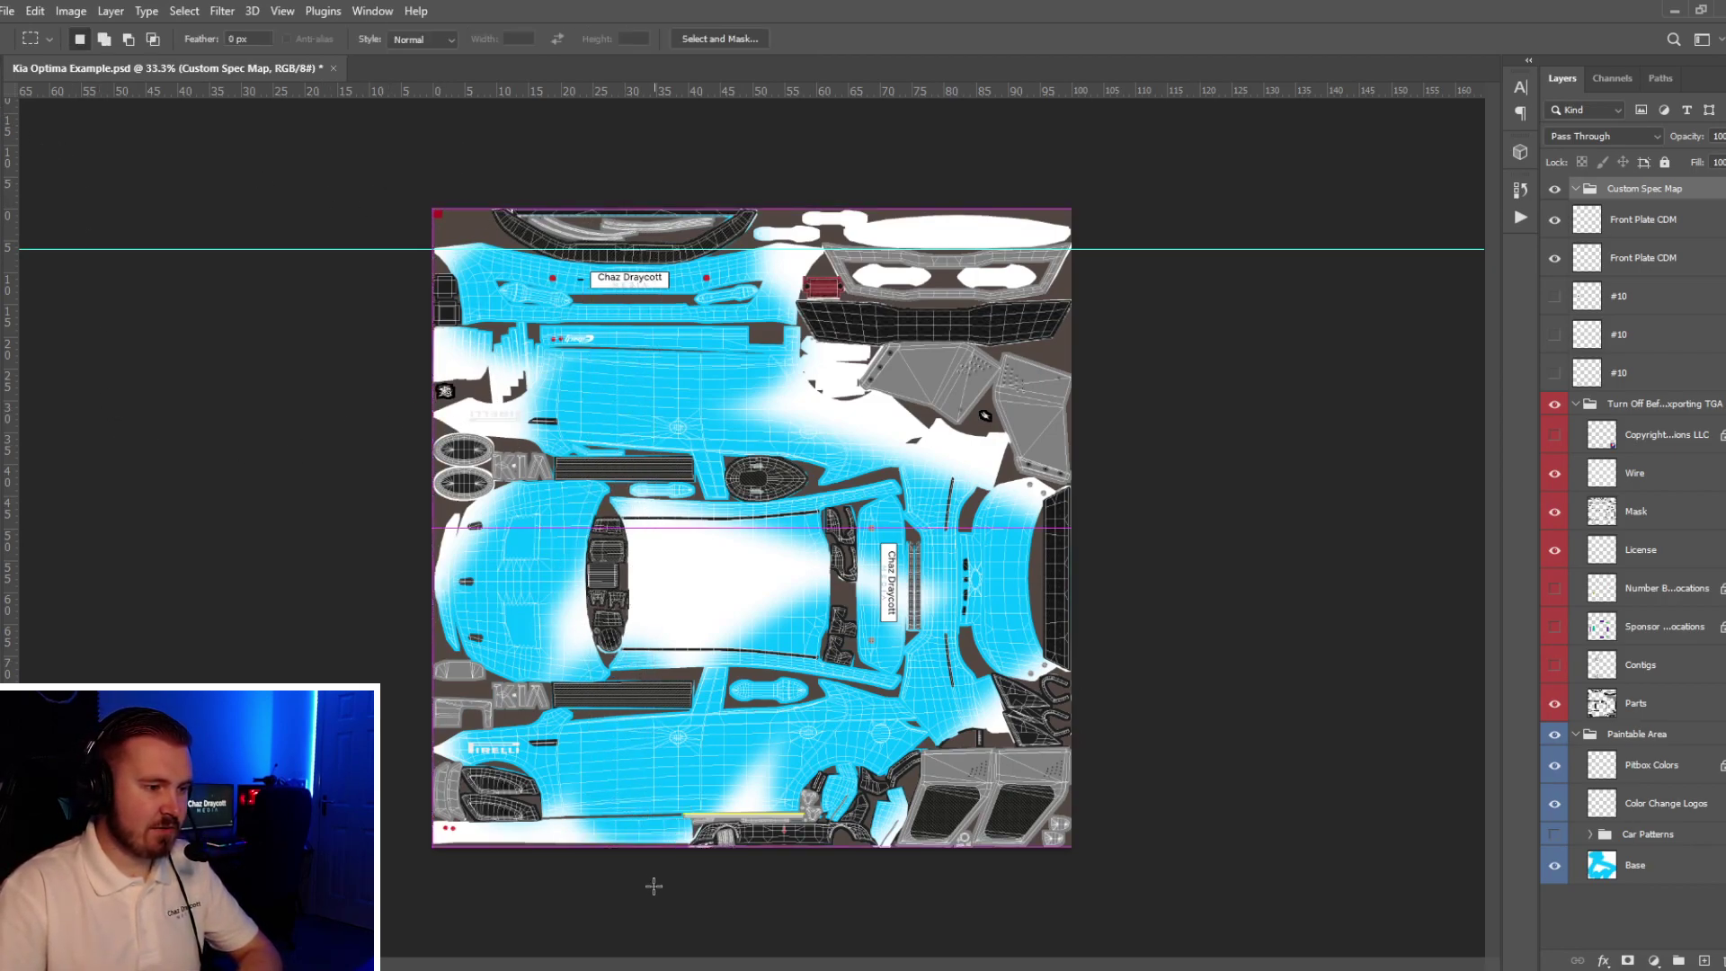
pyautogui.moveTo(654, 886); pyautogui.dragTo(386, 207)
pyautogui.press('b')
pyautogui.click(576, 238)
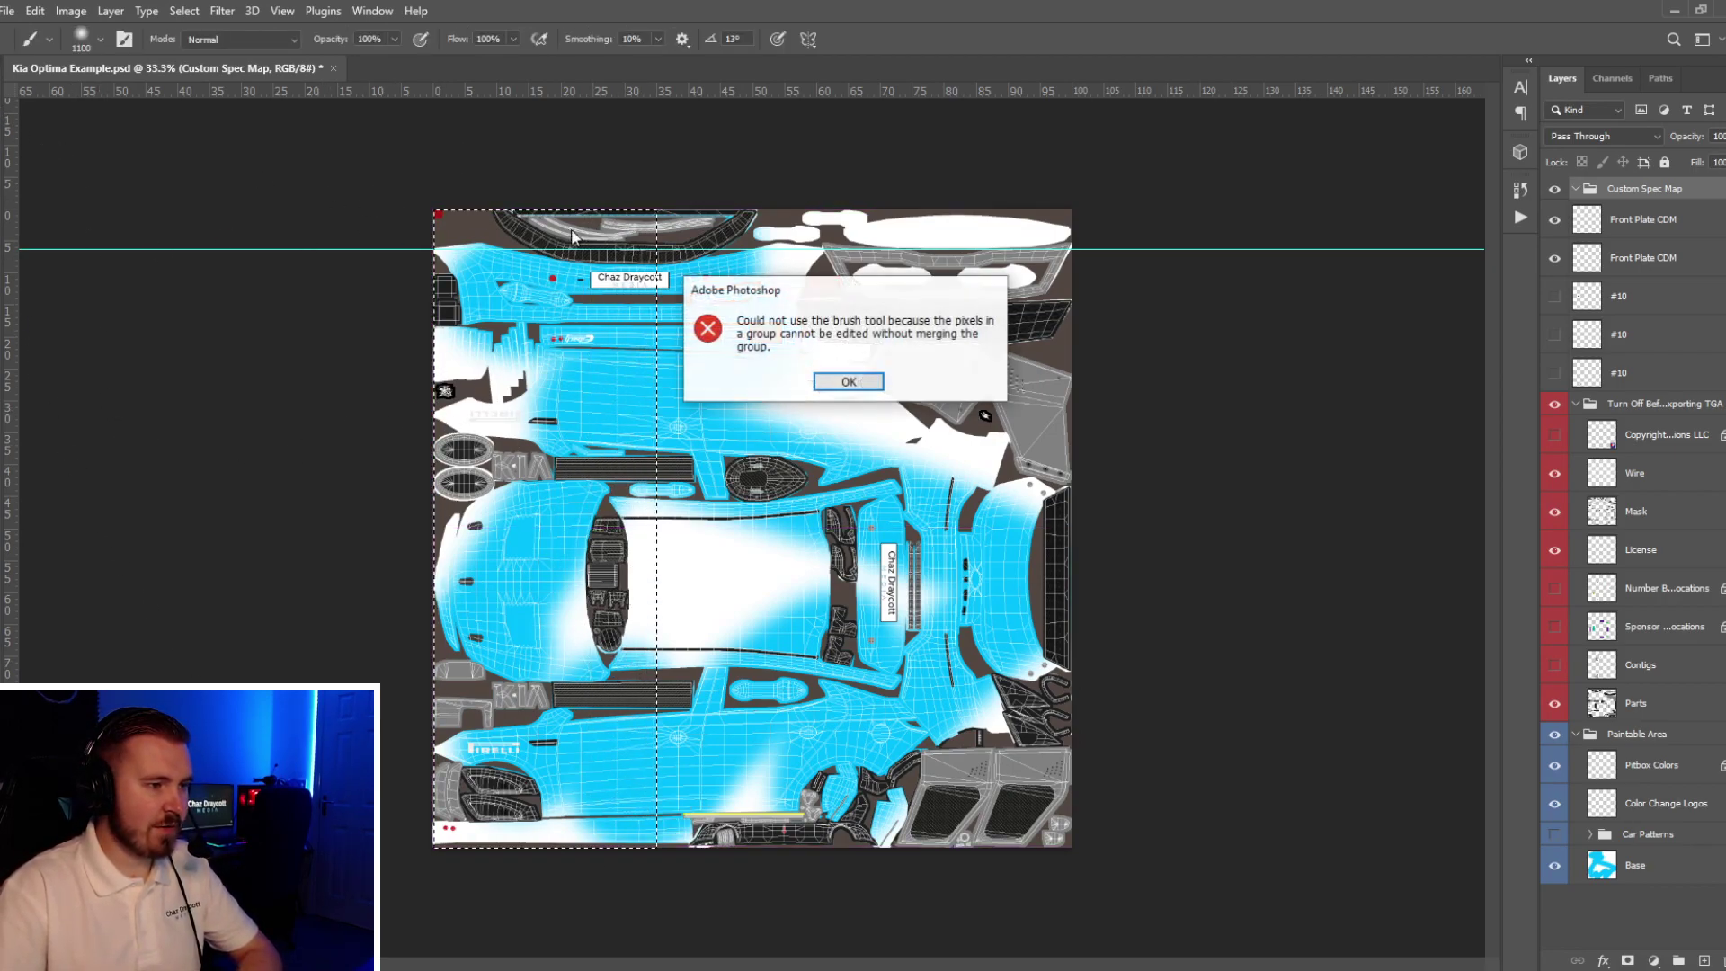
pyautogui.click(849, 382)
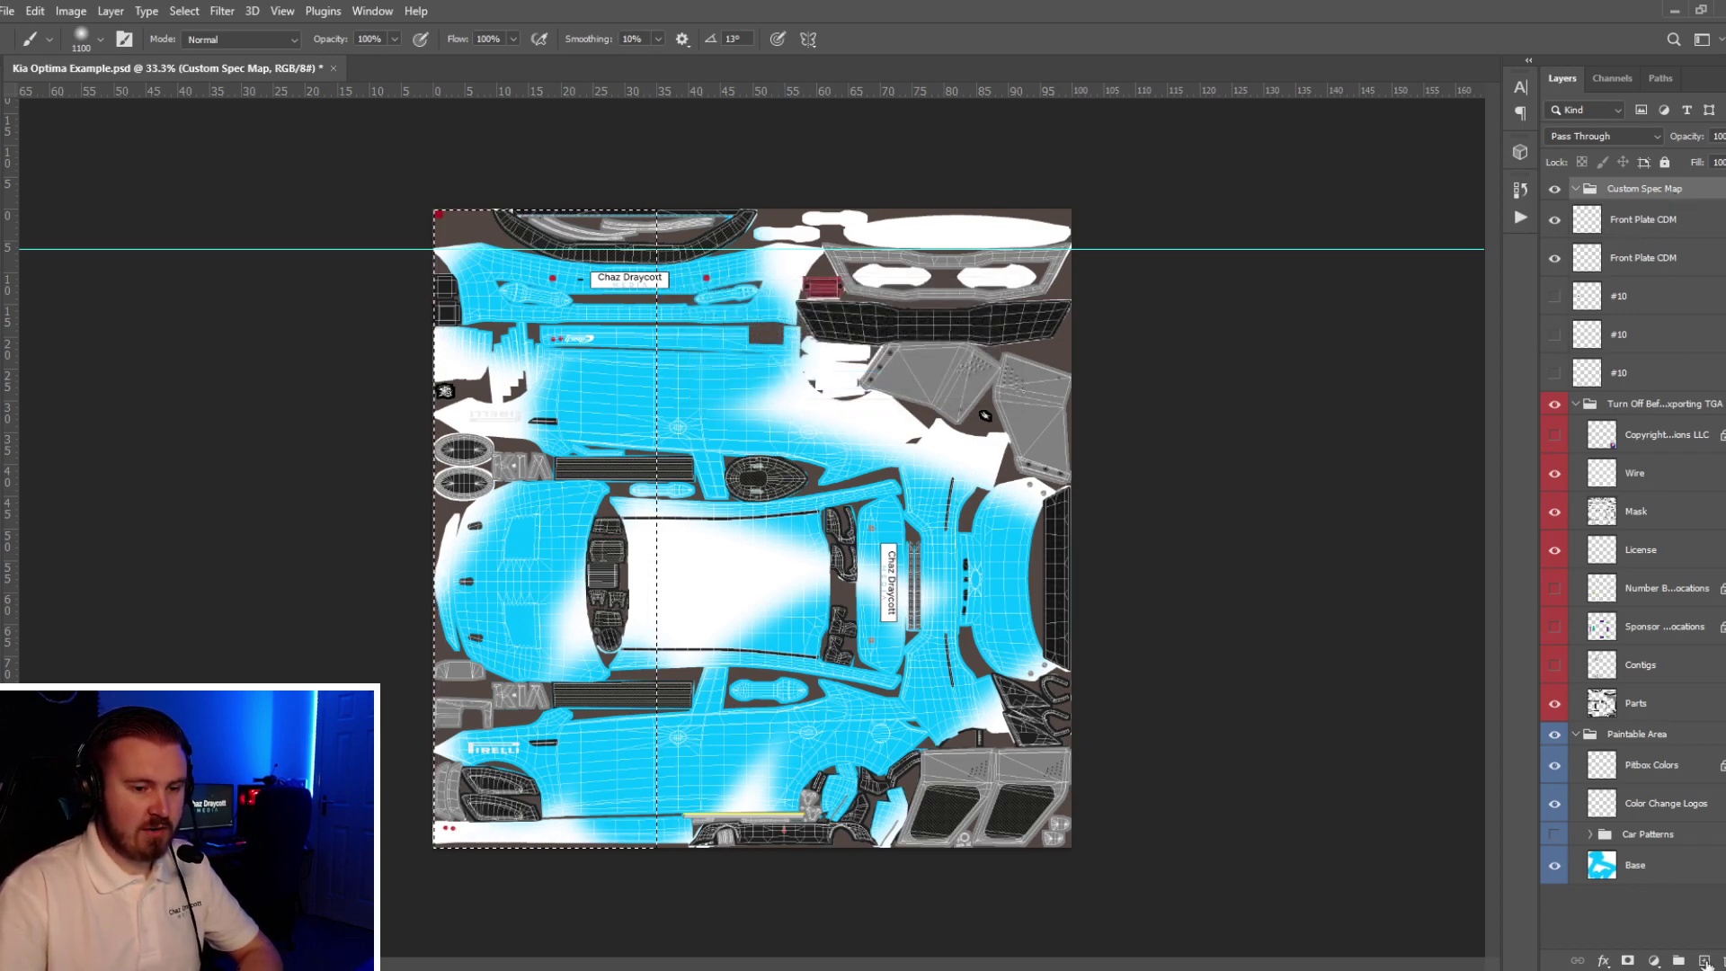
# - Add a layer named Spec Base in the Custom Spec Map group, brush its selected left third with blue 0000ff and deselect
pyautogui.click(1704, 960)
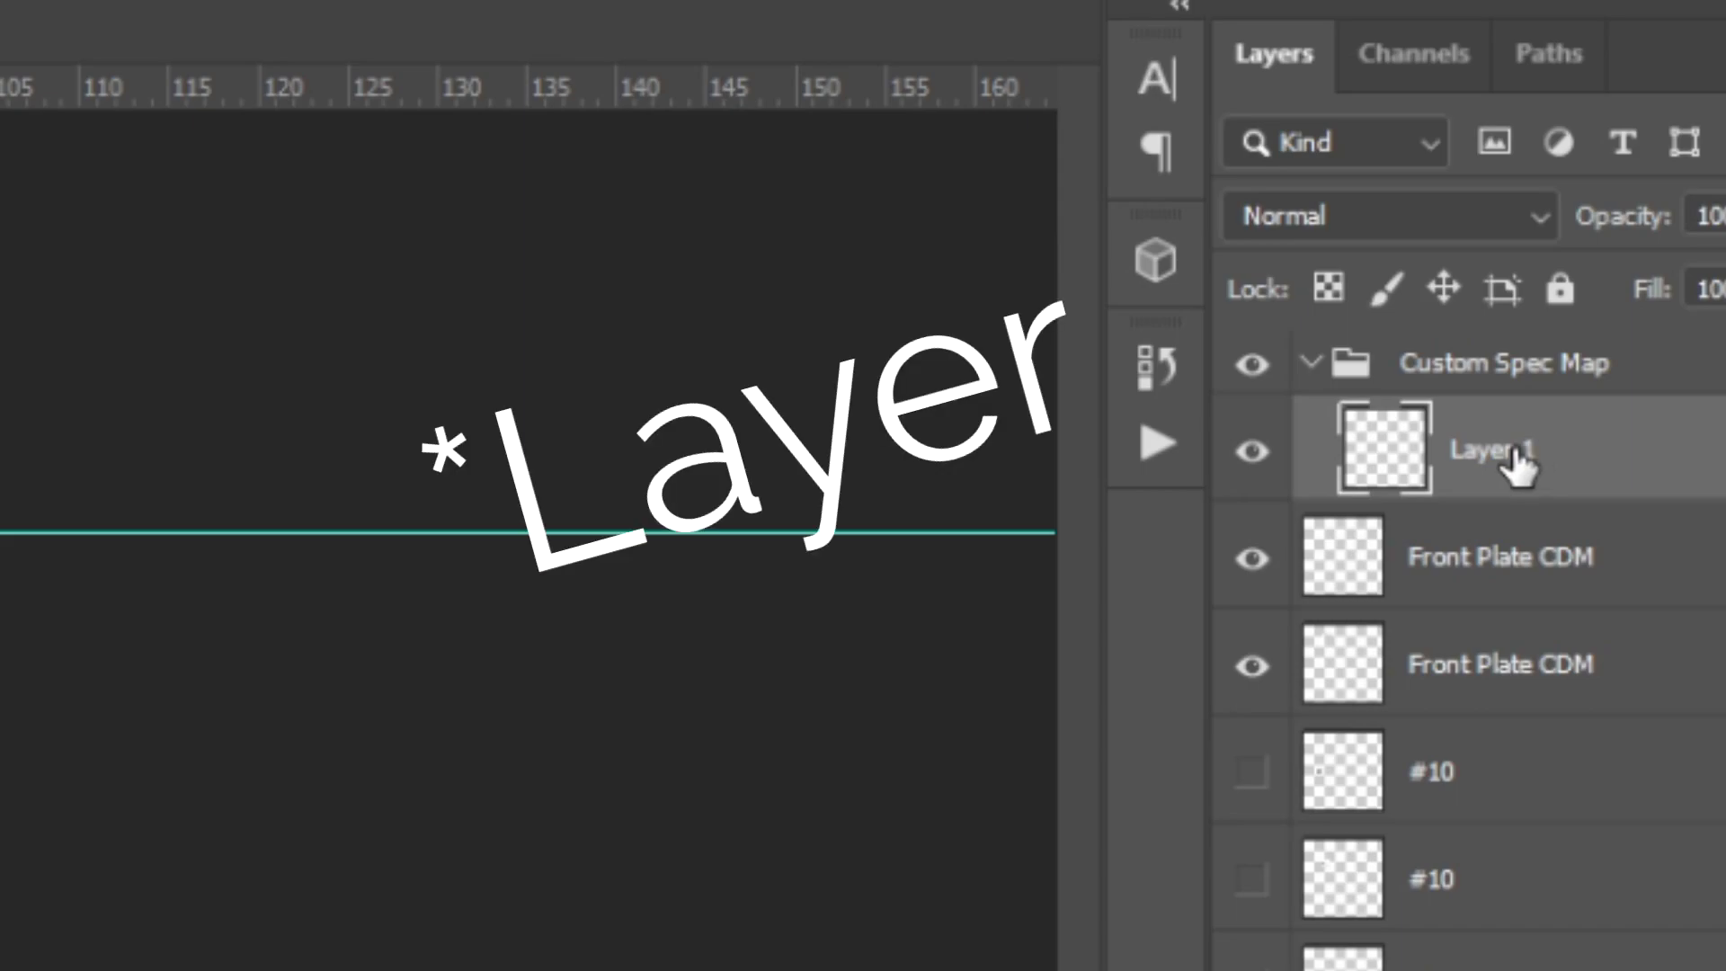
pyautogui.doubleClick(1653, 221)
pyautogui.write('So')
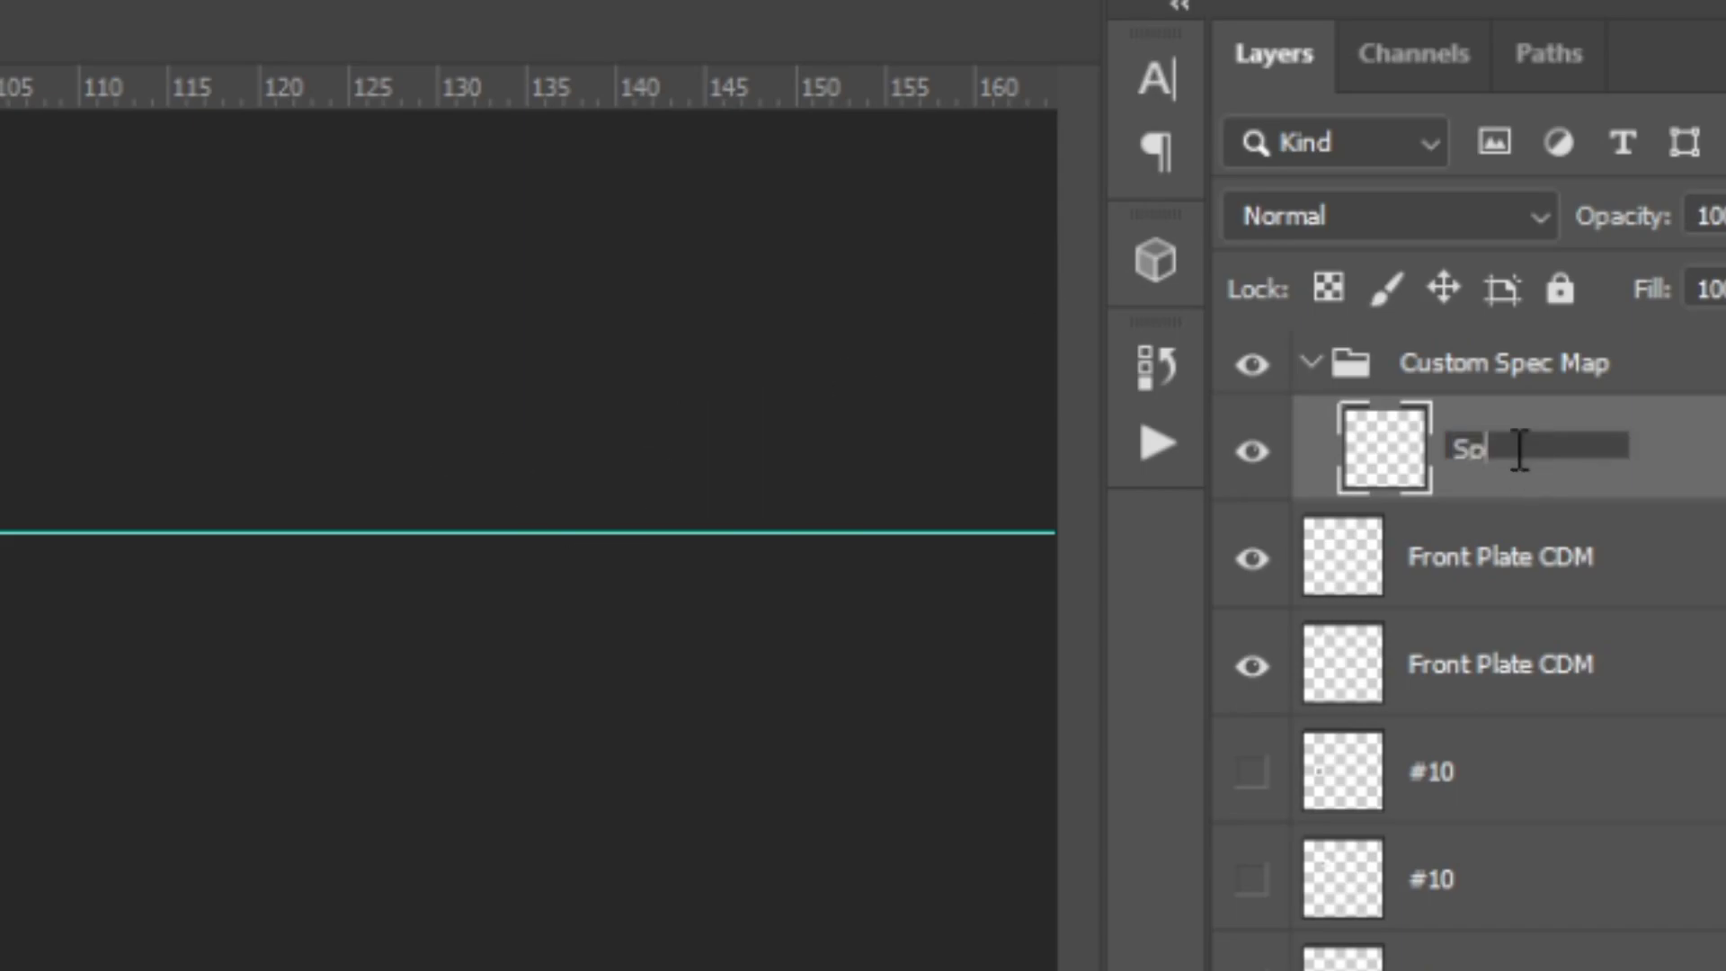
pyautogui.write('ec Base')
pyautogui.press('Return')
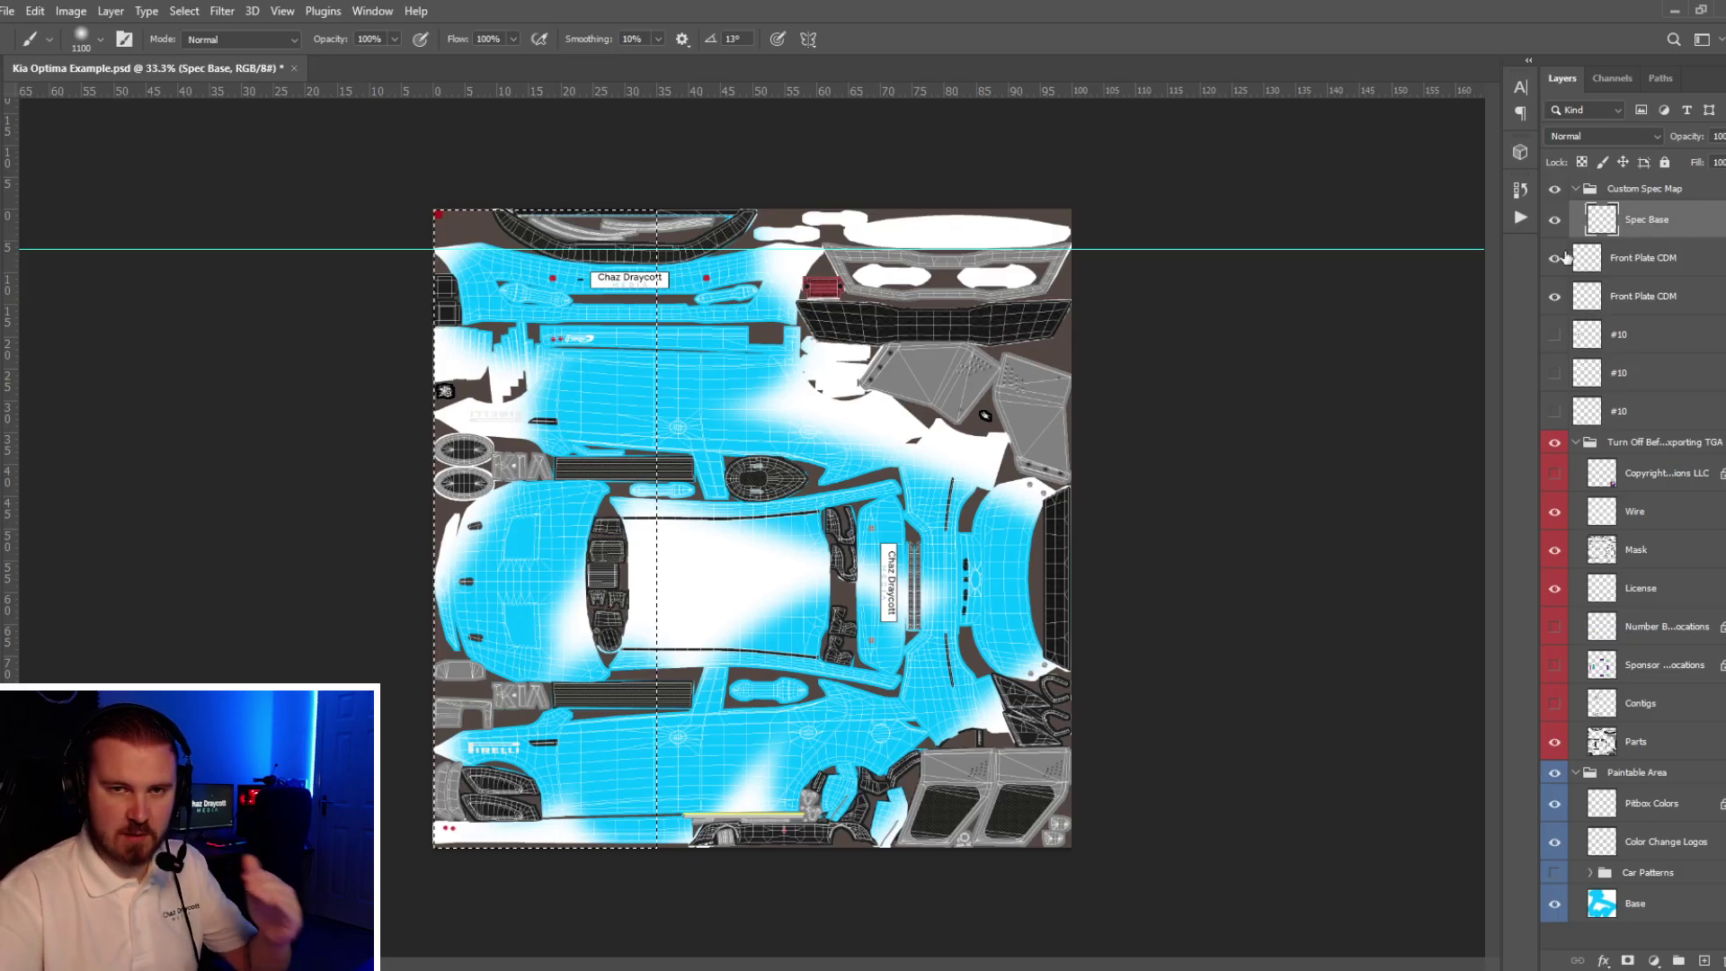
pyautogui.moveTo(505, 220)
pyautogui.mouseDown()
pyautogui.moveTo(540, 366)
pyautogui.moveTo(540, 866)
pyautogui.mouseUp()
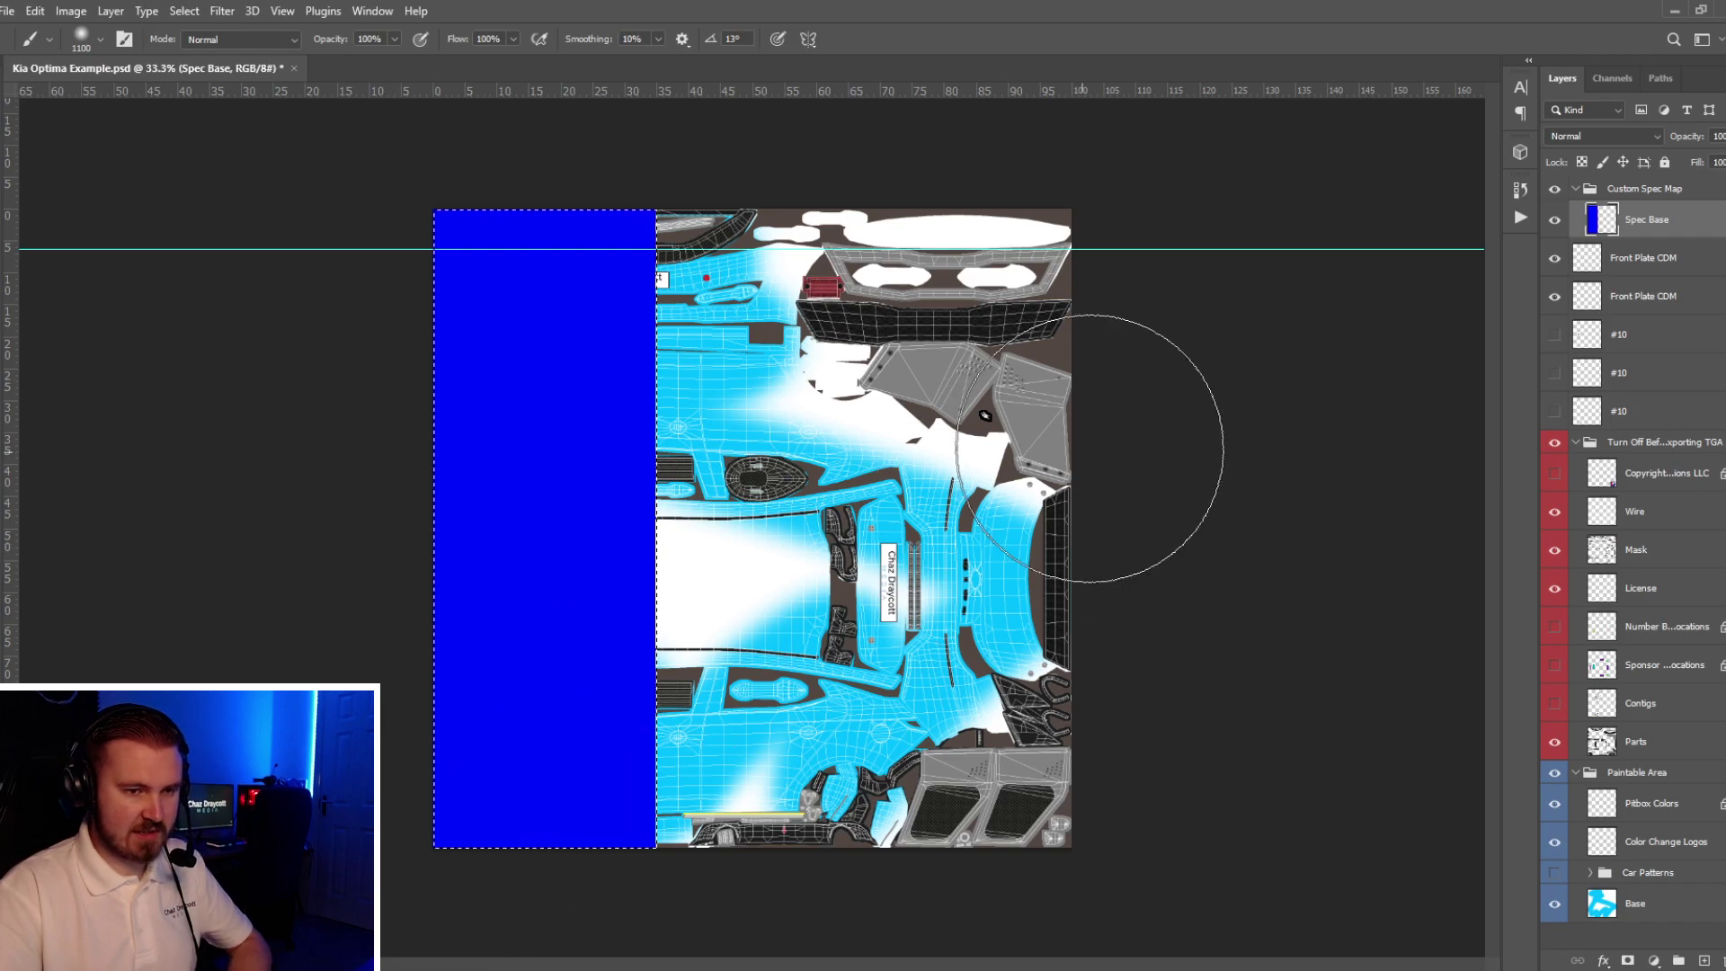
pyautogui.hotkey('ctrl', 'd')
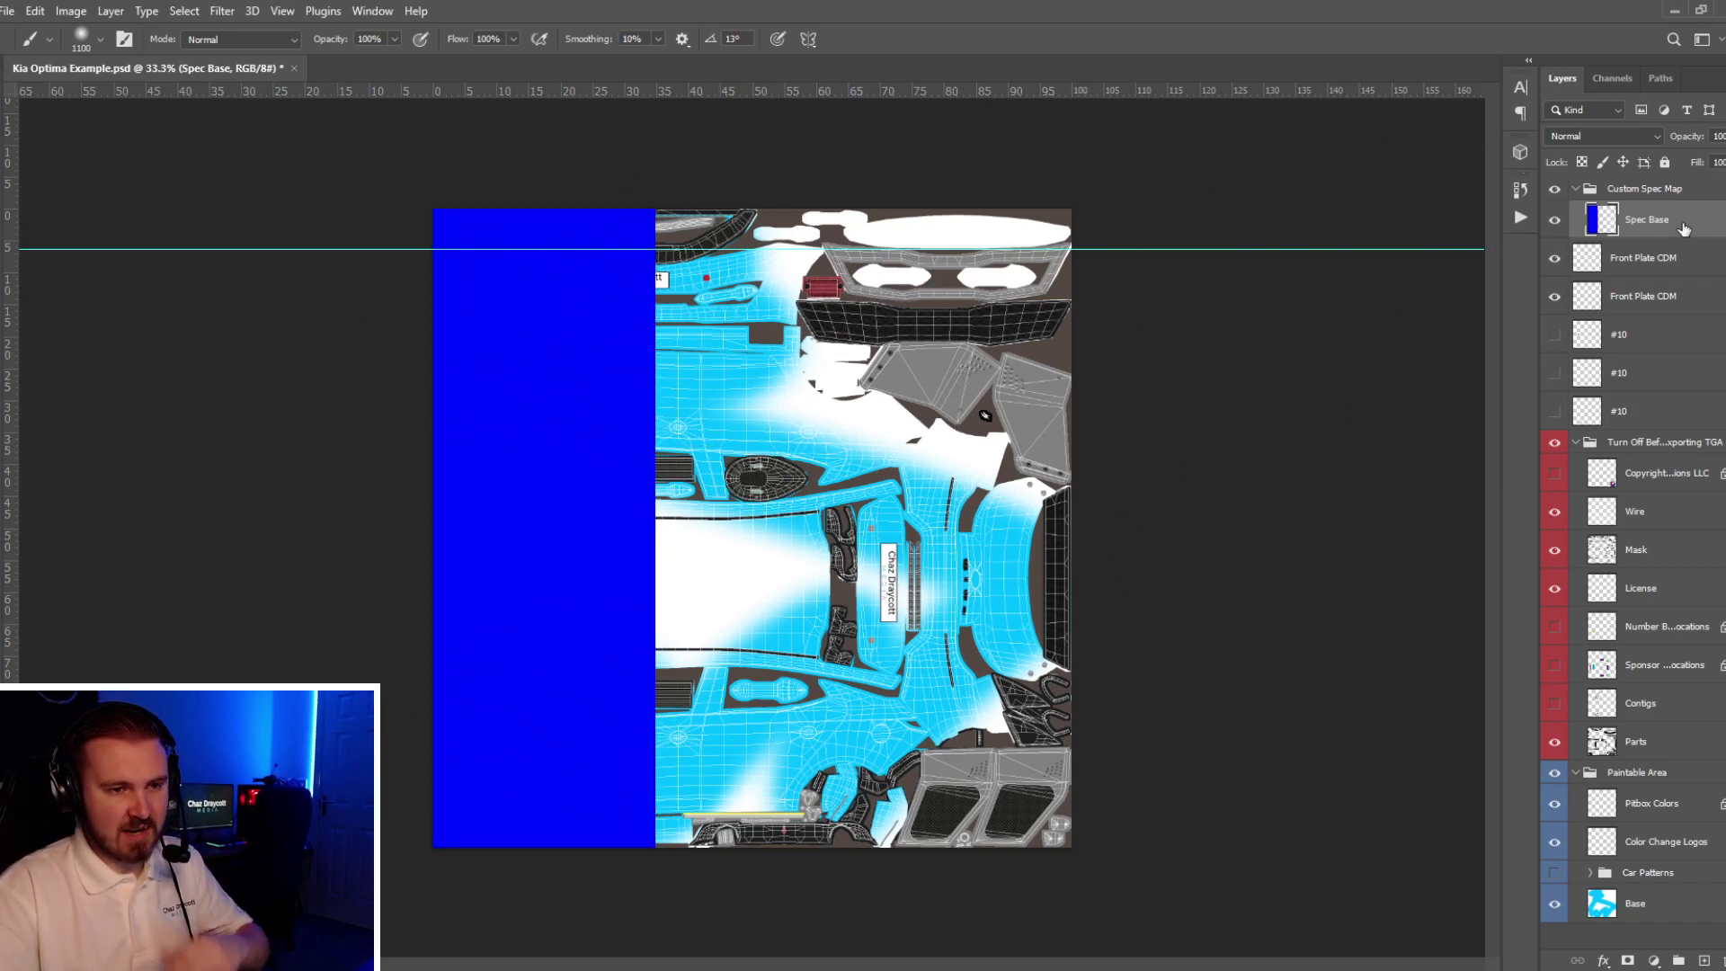
# - Add two layers named Logos Spec and Car Parts above Spec Base in the Custom Spec Map group
pyautogui.click(1703, 961)
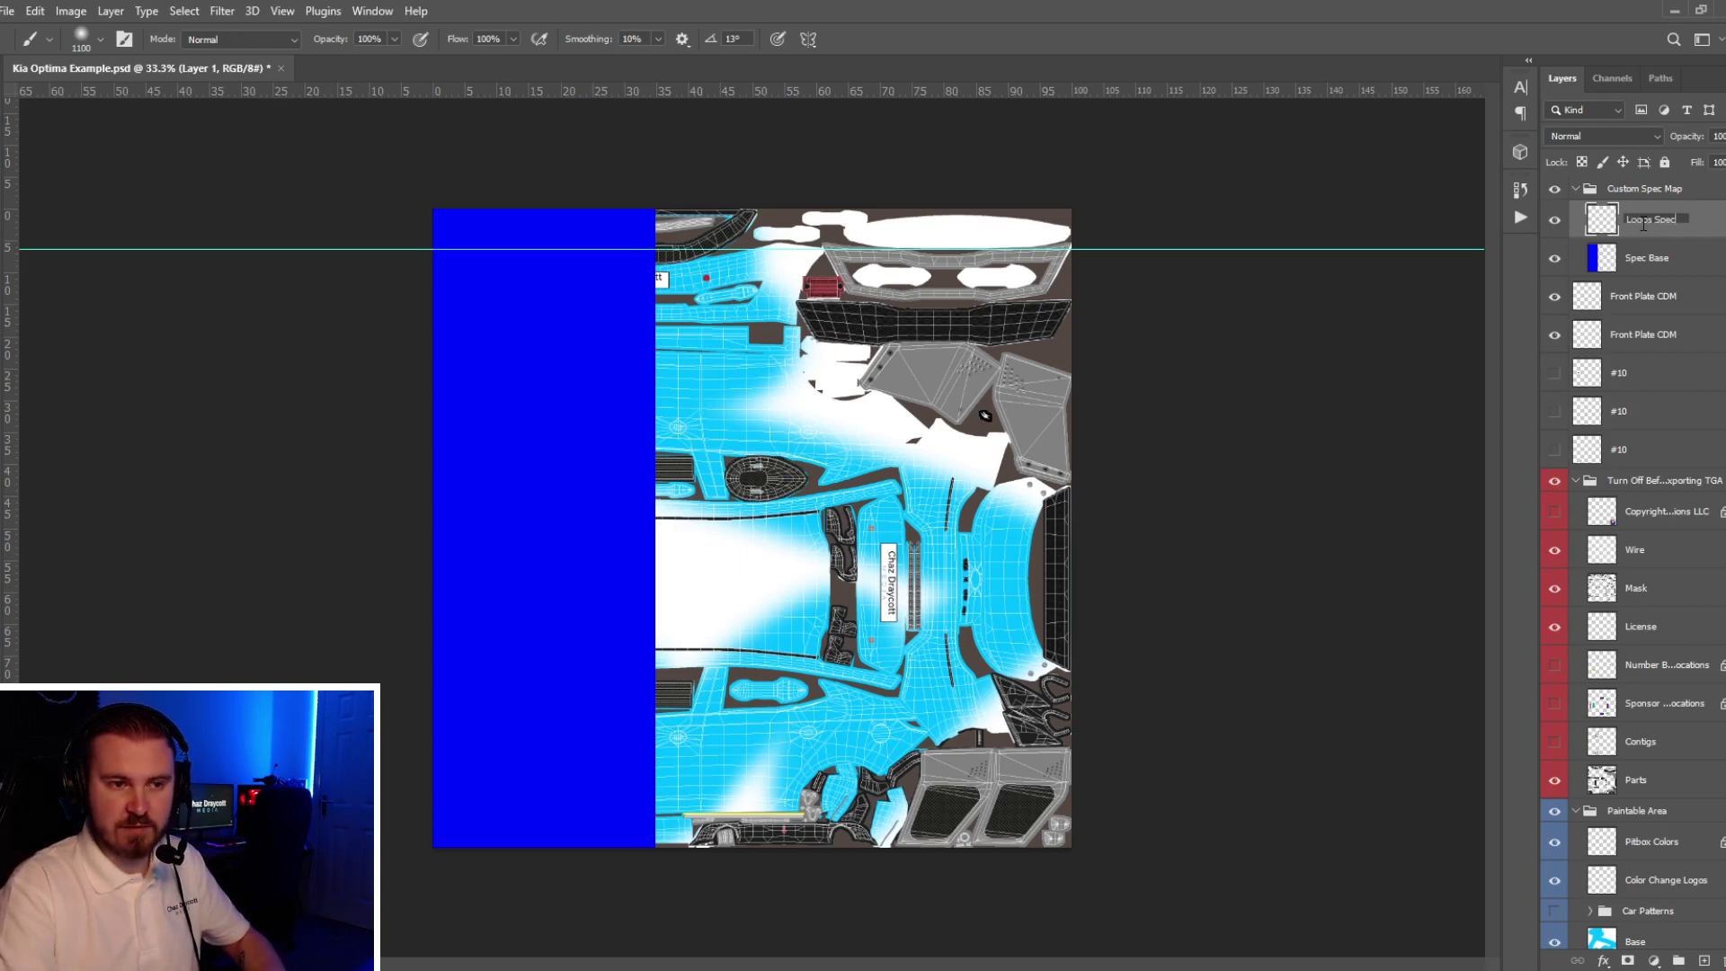
pyautogui.press('Return')
pyautogui.click(1703, 961)
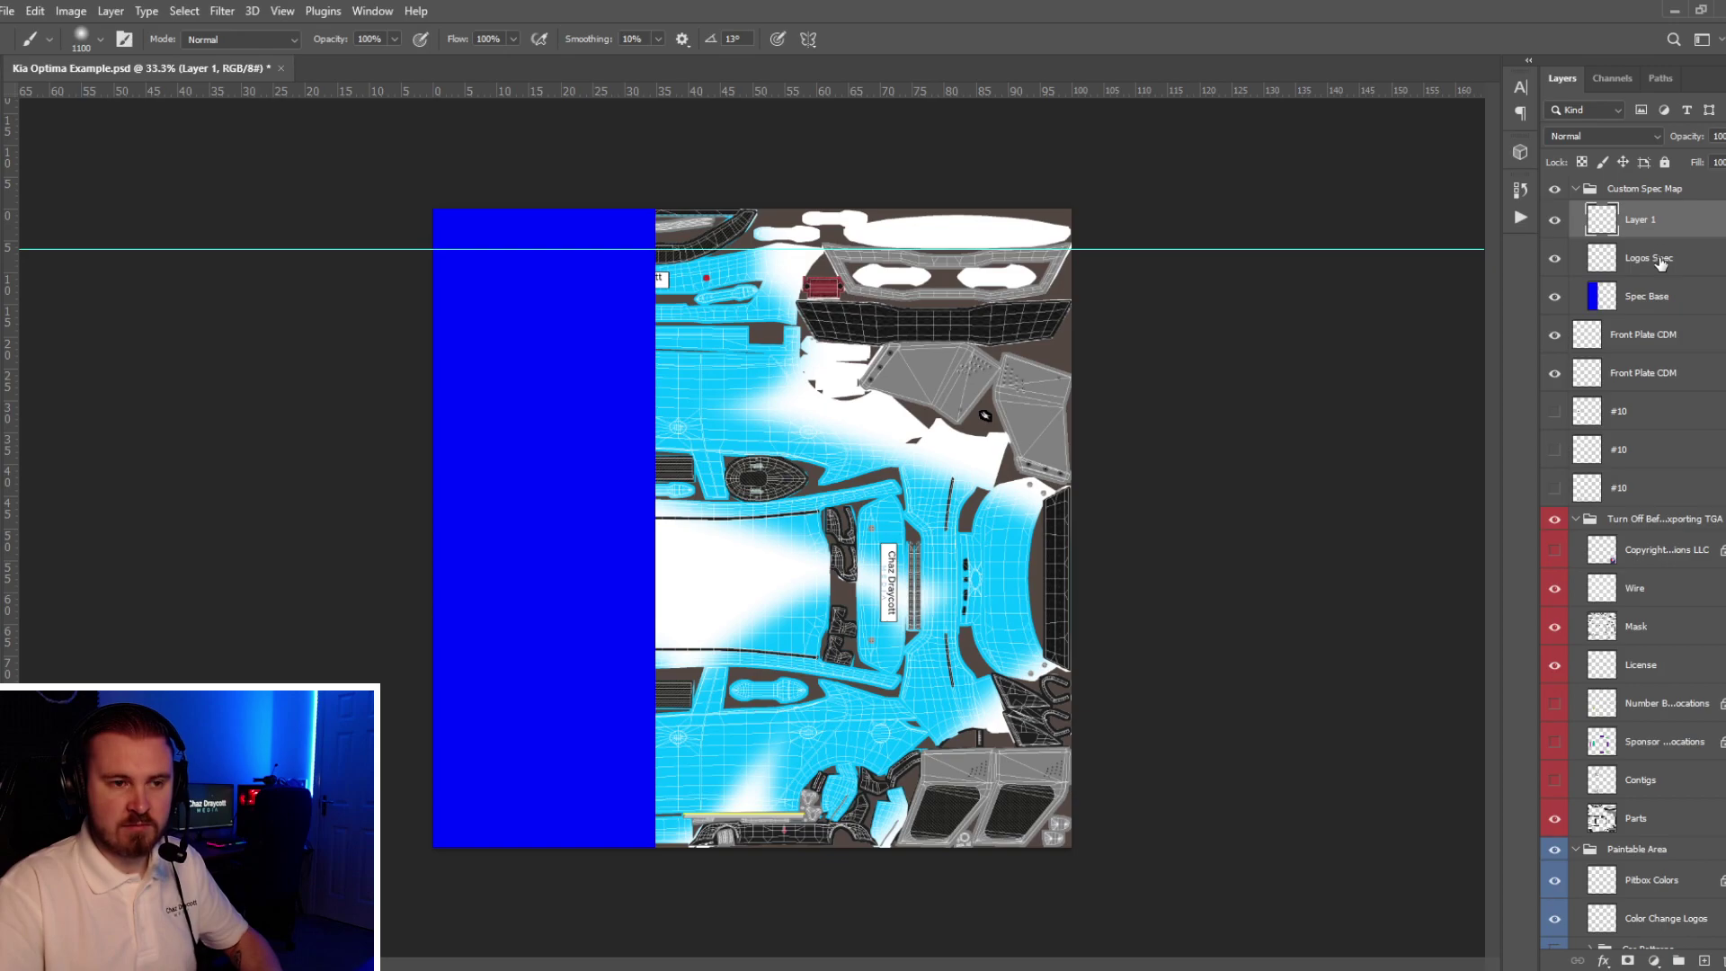
pyautogui.write('Car Parts')
pyautogui.press('Return')
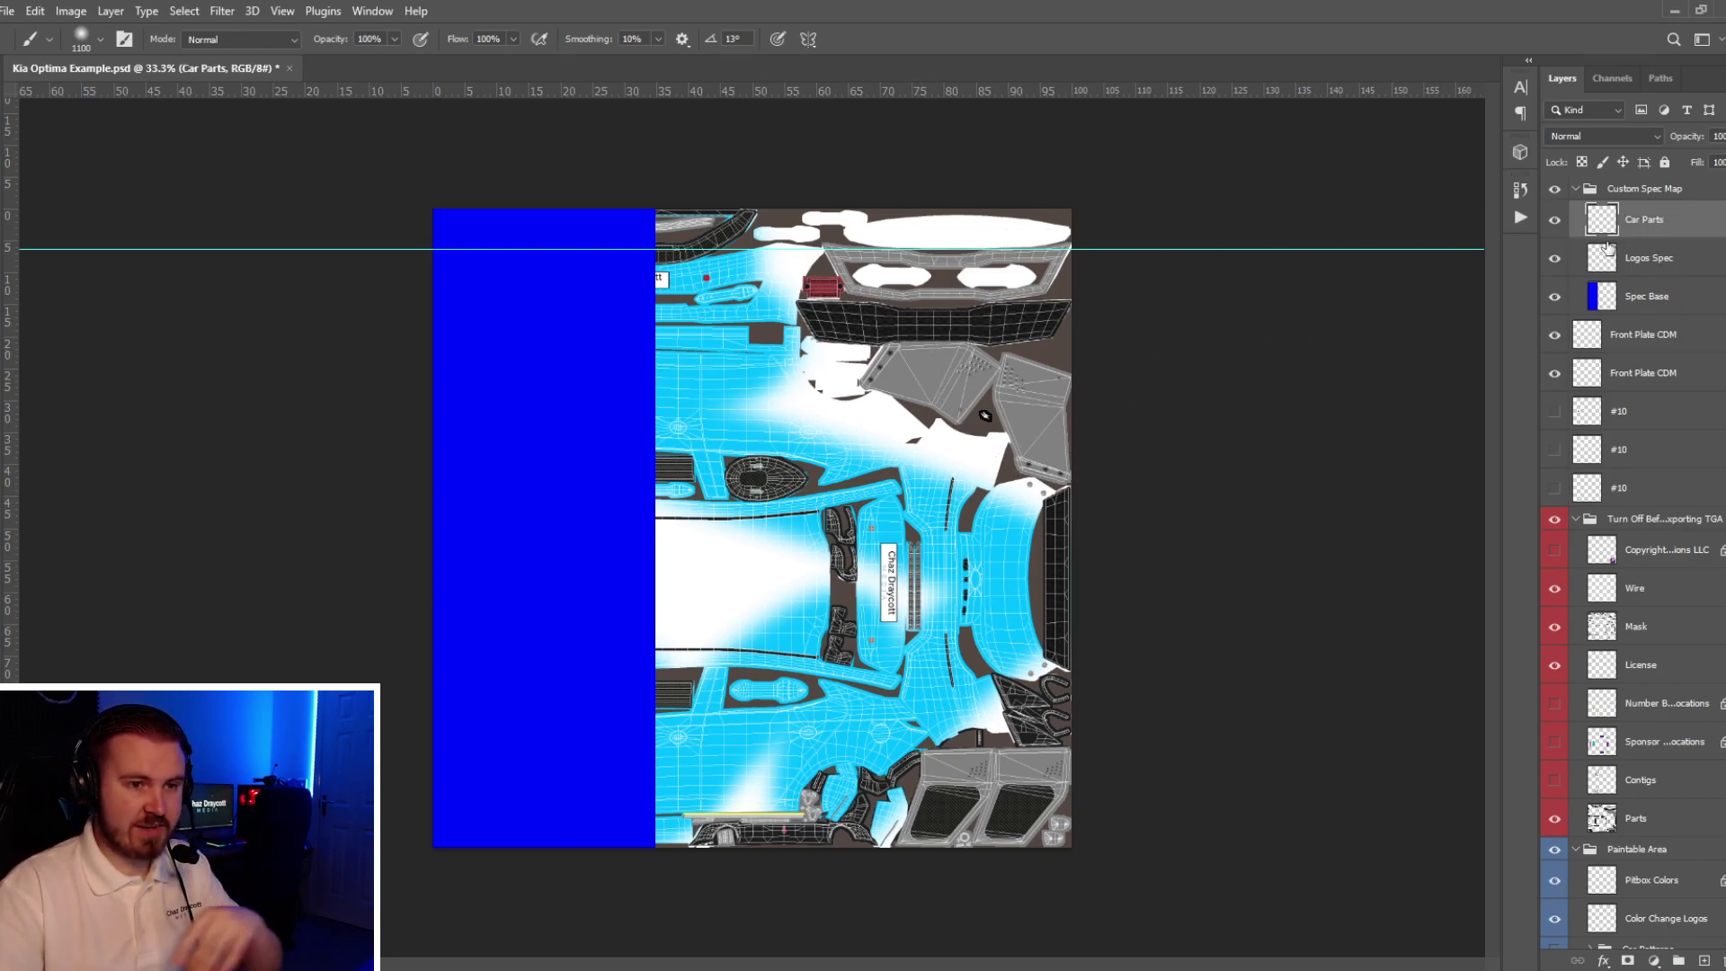
# - Select the middle third of the canvas on the Spec Base layer with a rectangular marquee
pyautogui.click(1663, 297)
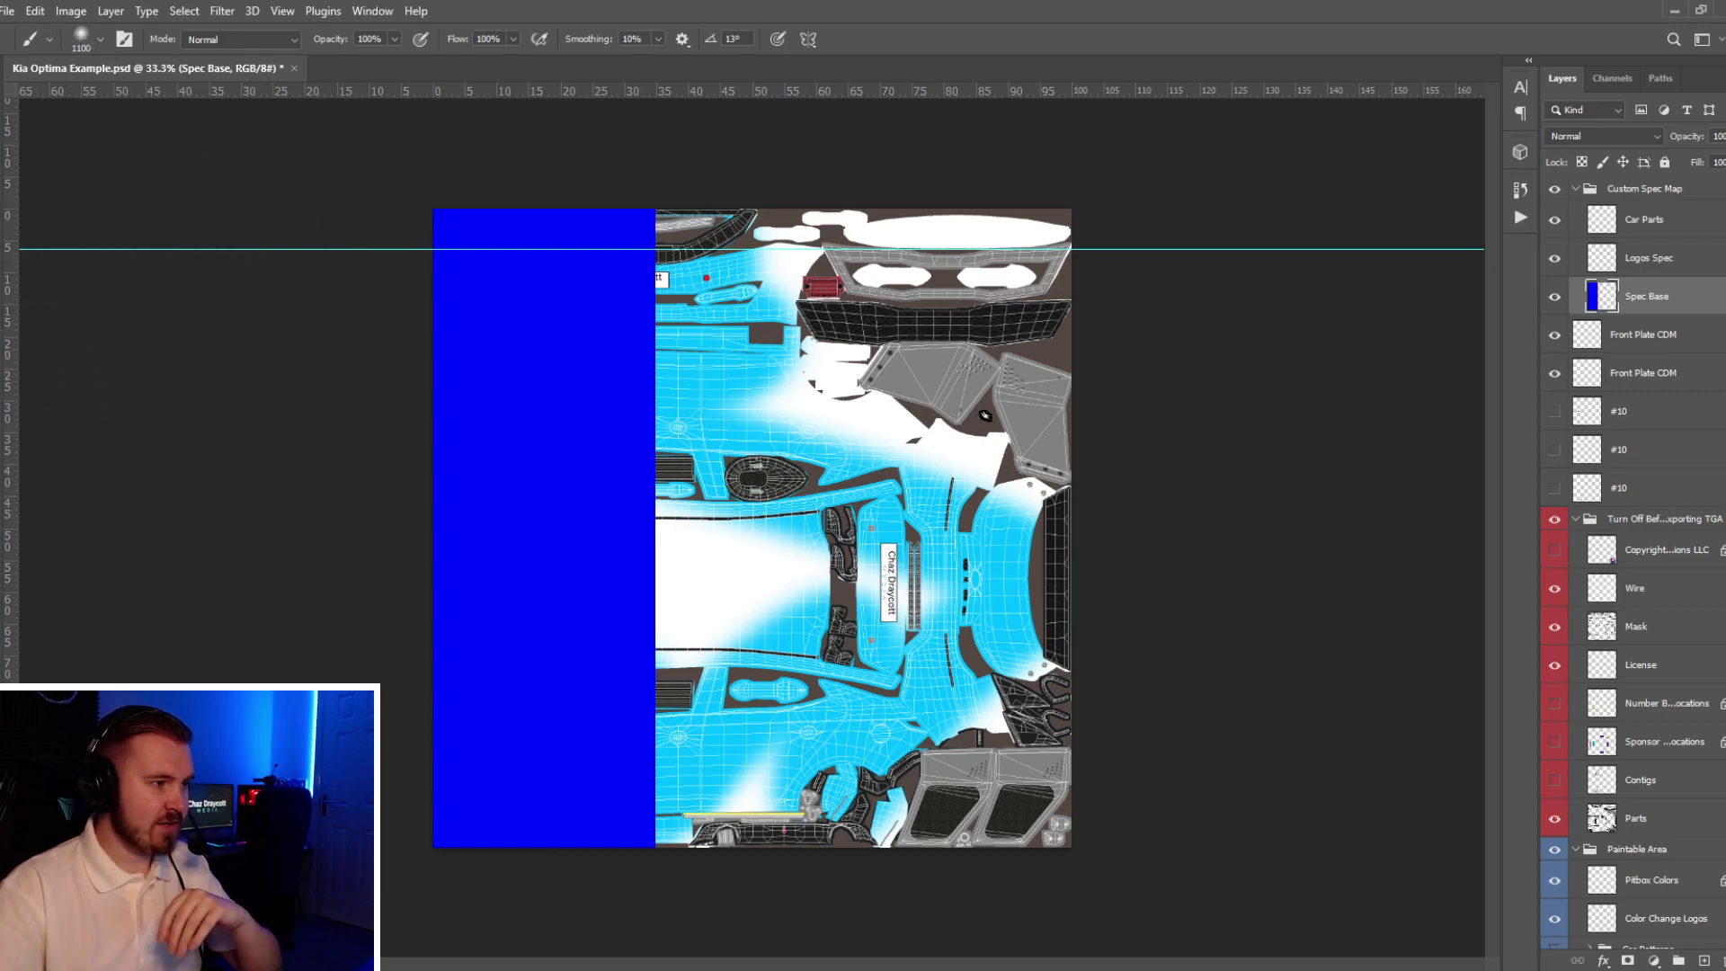
pyautogui.press('m')
pyautogui.moveTo(640, 195); pyautogui.dragTo(865, 926)
# - Set the foreground colour's green channel to 100, brush the selected middle third of Spec Base with it and deselect
pyautogui.click(1, 575)
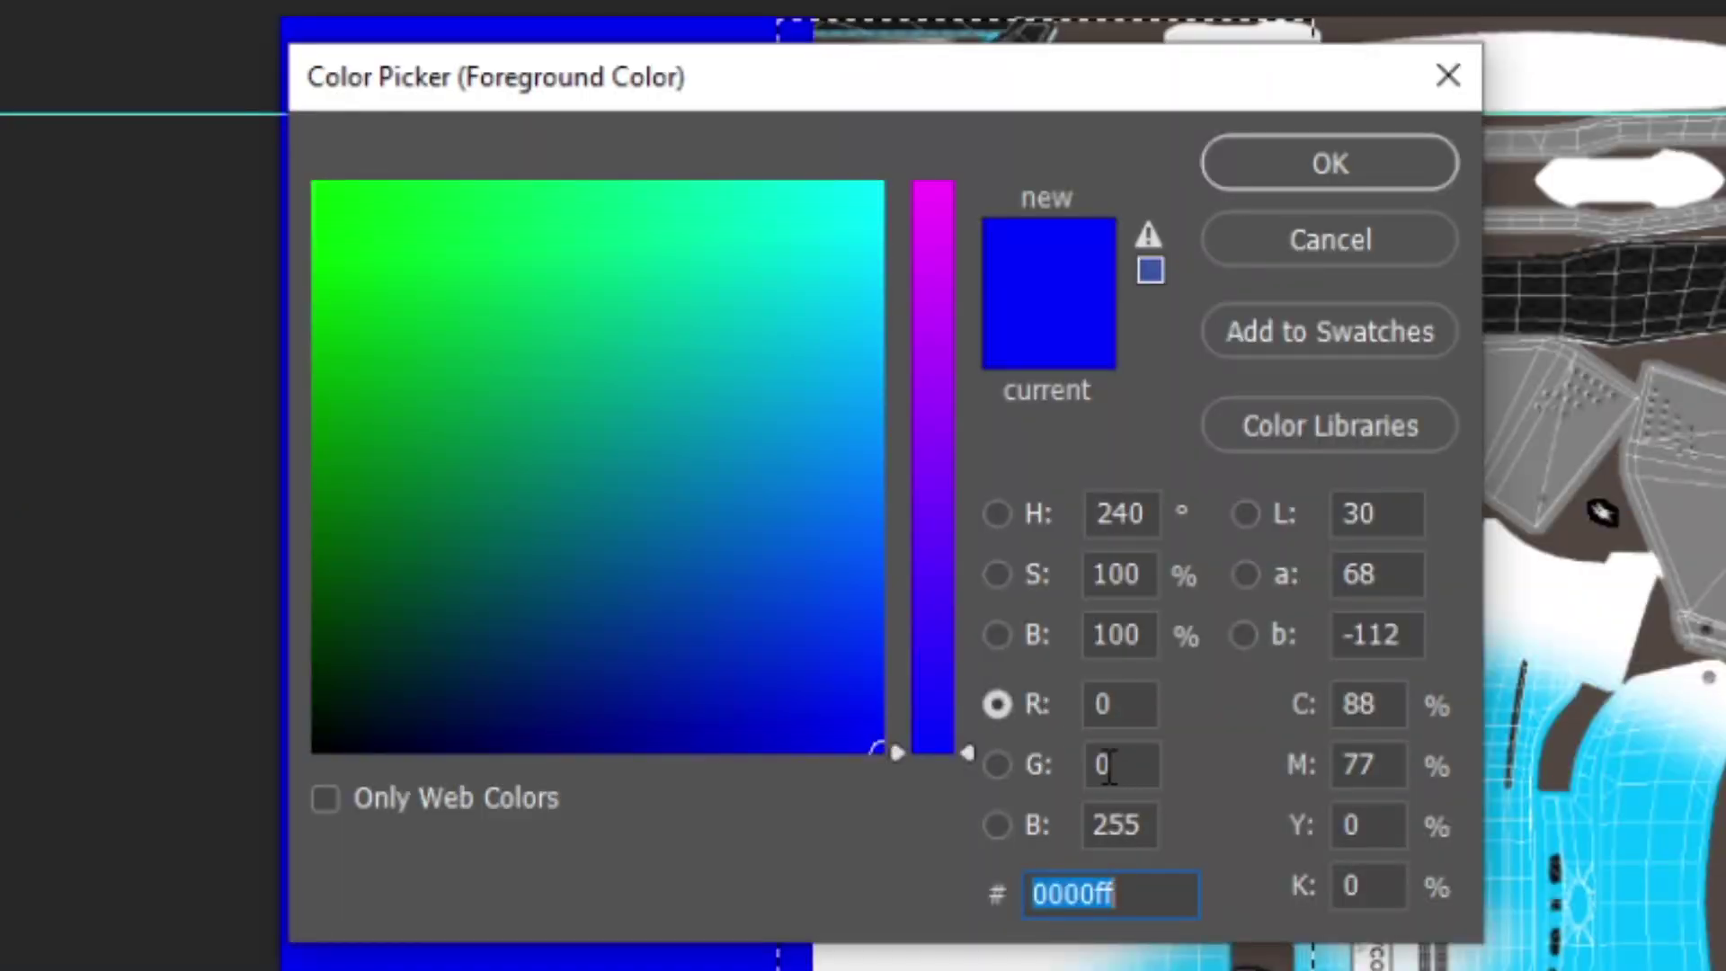
pyautogui.click(731, 522)
pyautogui.click(996, 764)
pyautogui.click(1088, 763)
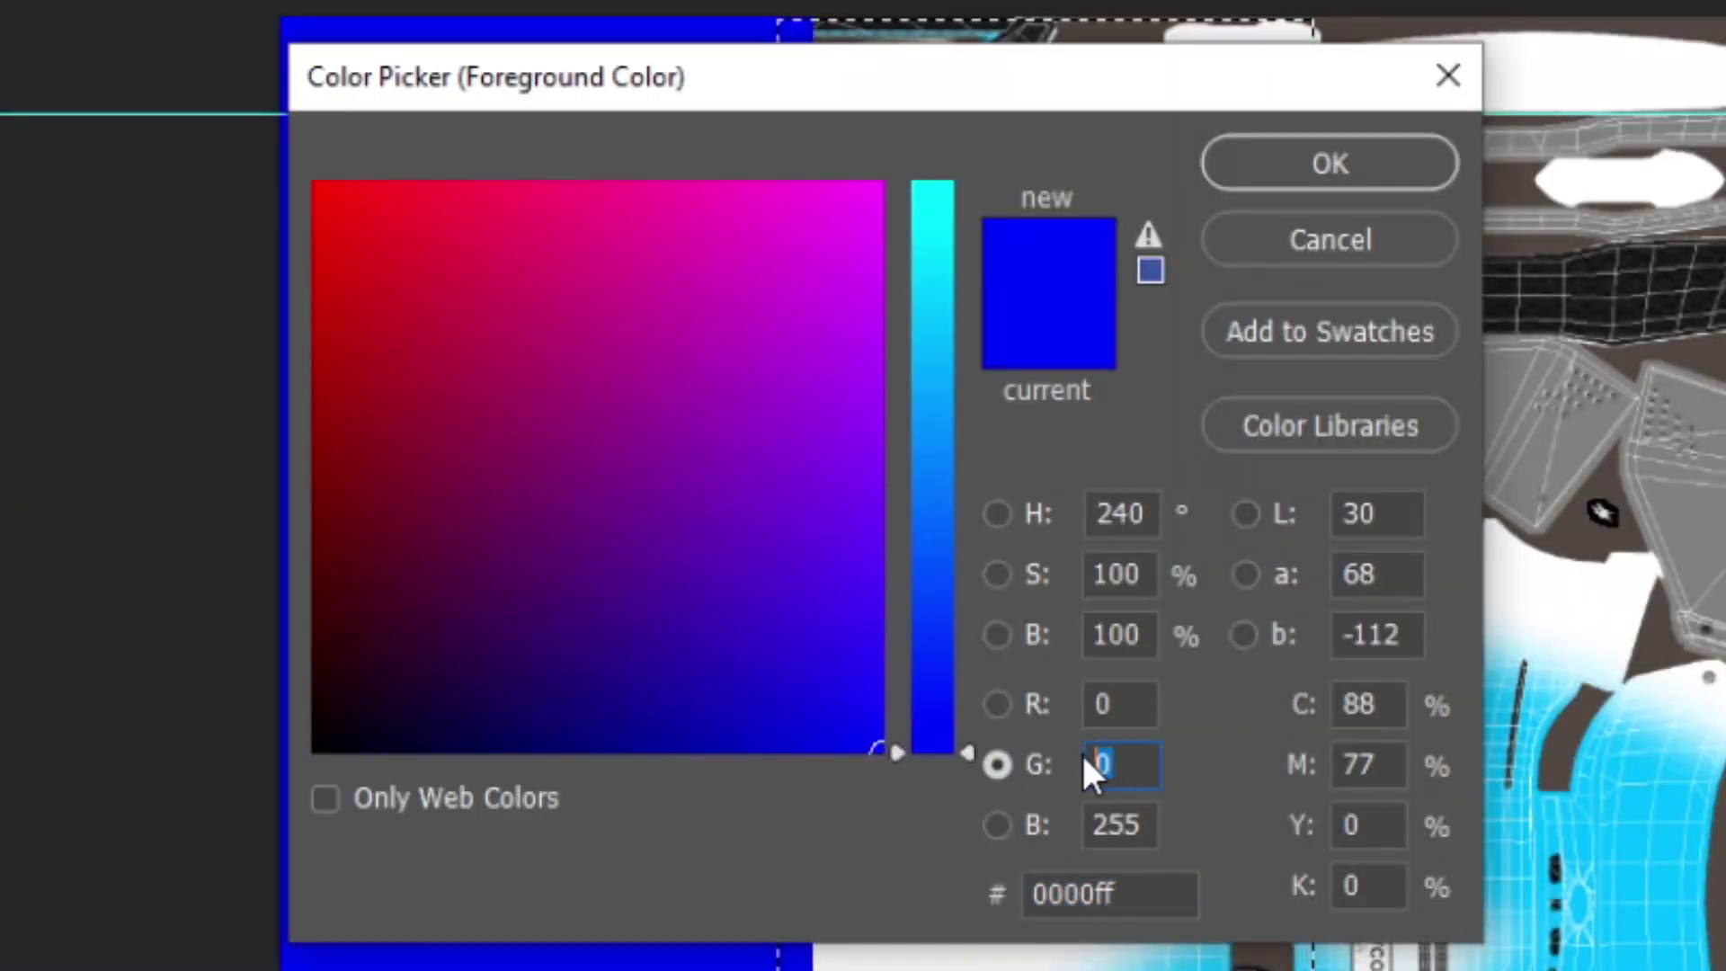
pyautogui.write('100')
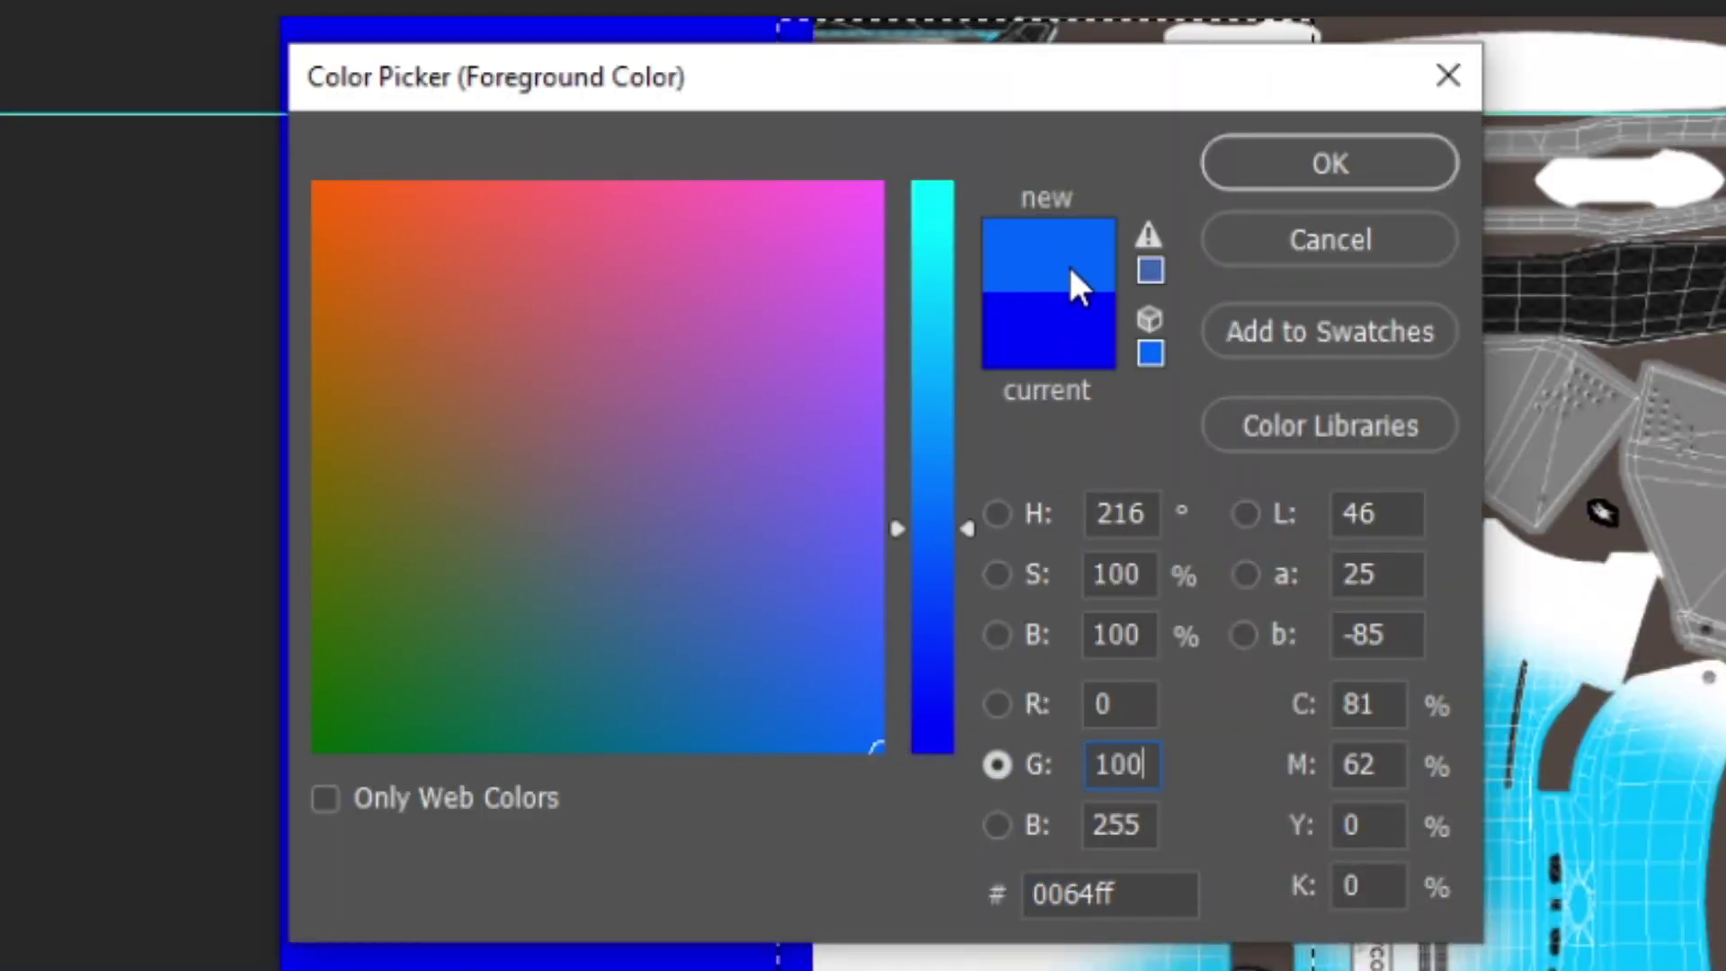
pyautogui.click(1318, 165)
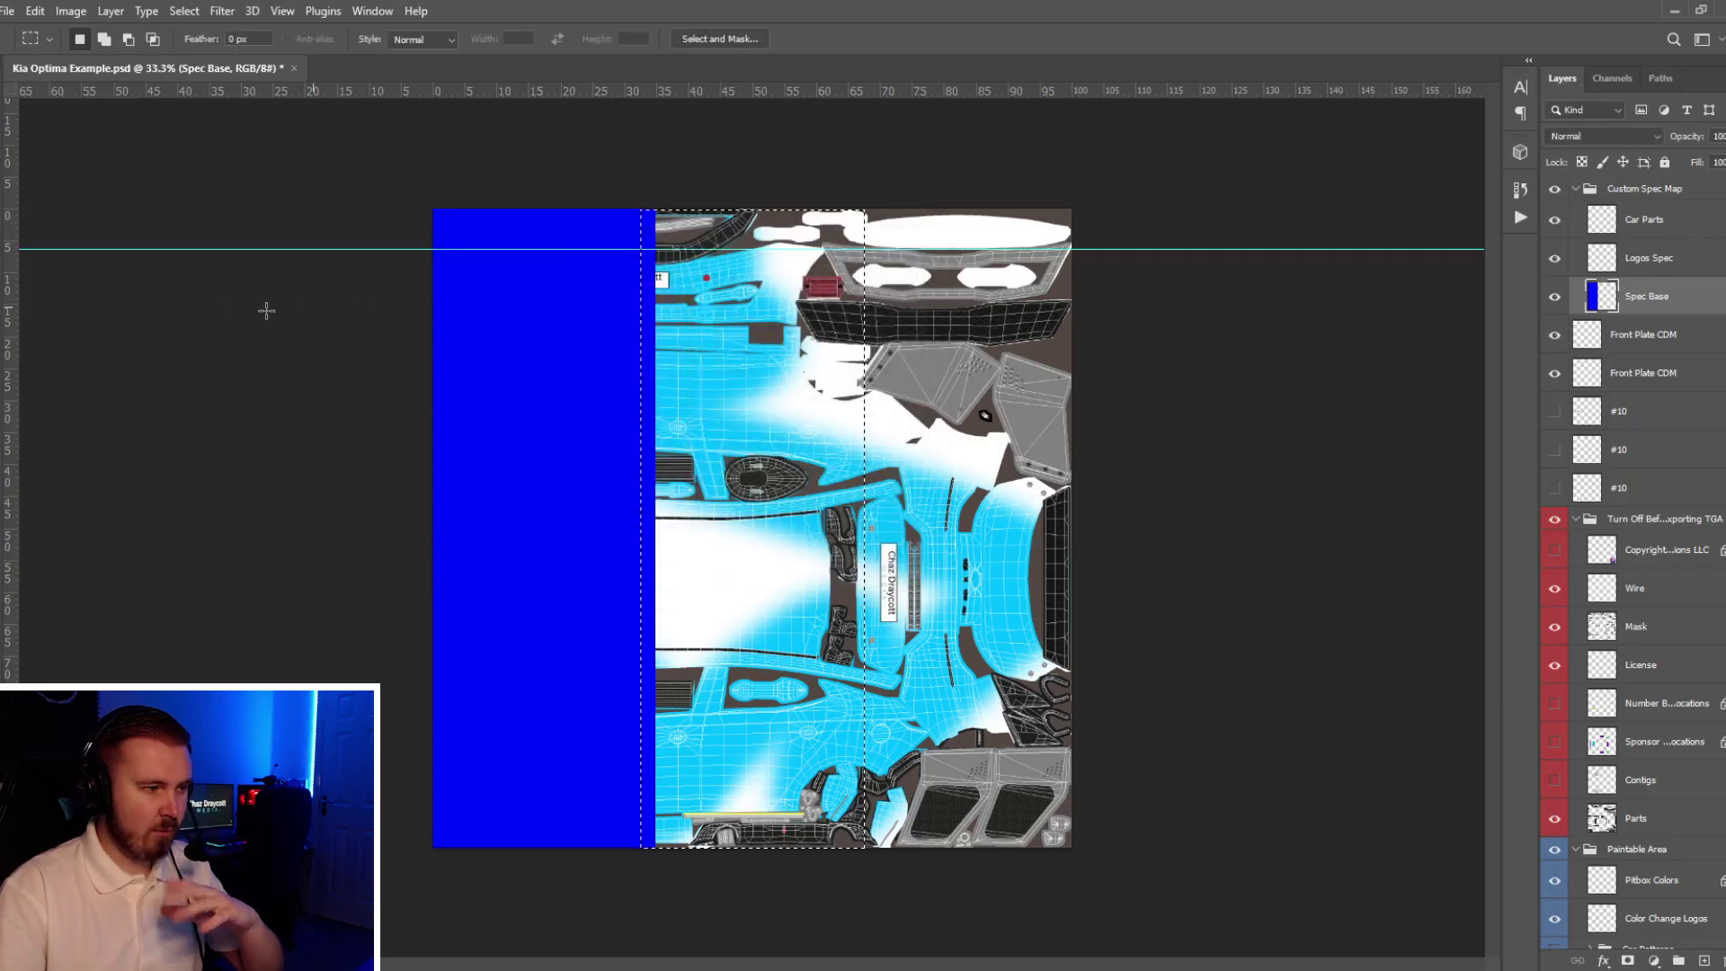
pyautogui.press('b')
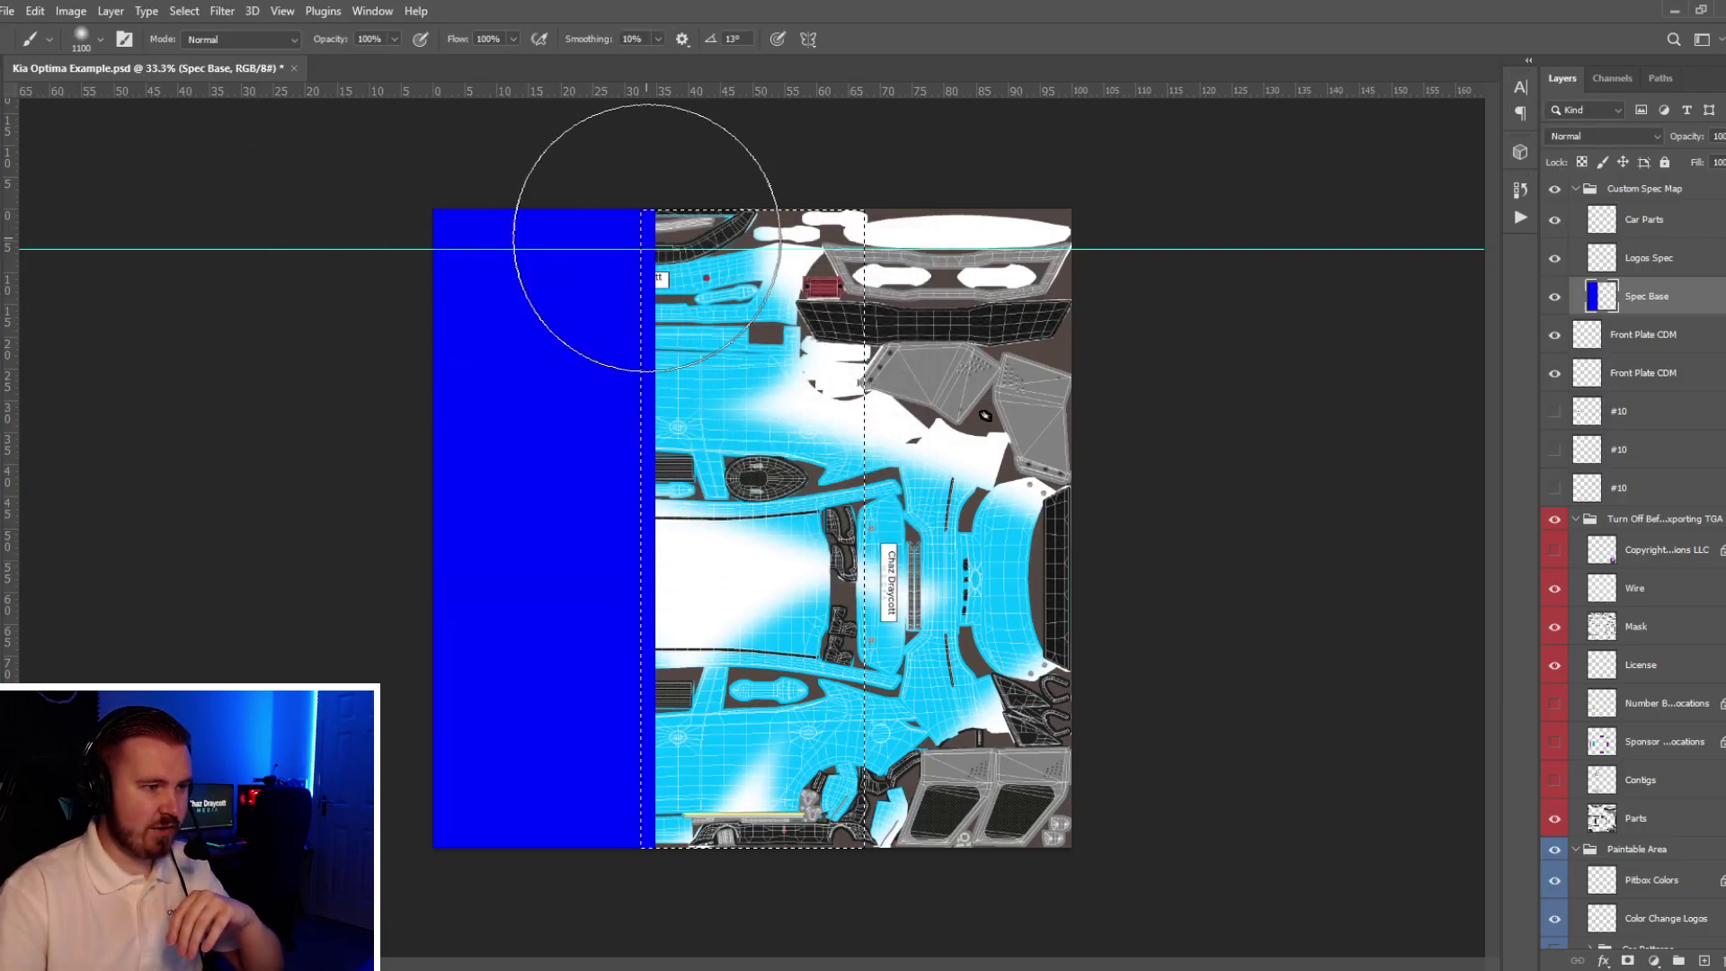
pyautogui.moveTo(647, 231)
pyautogui.mouseDown()
pyautogui.moveTo(621, 350)
pyautogui.moveTo(805, 784)
pyautogui.mouseUp()
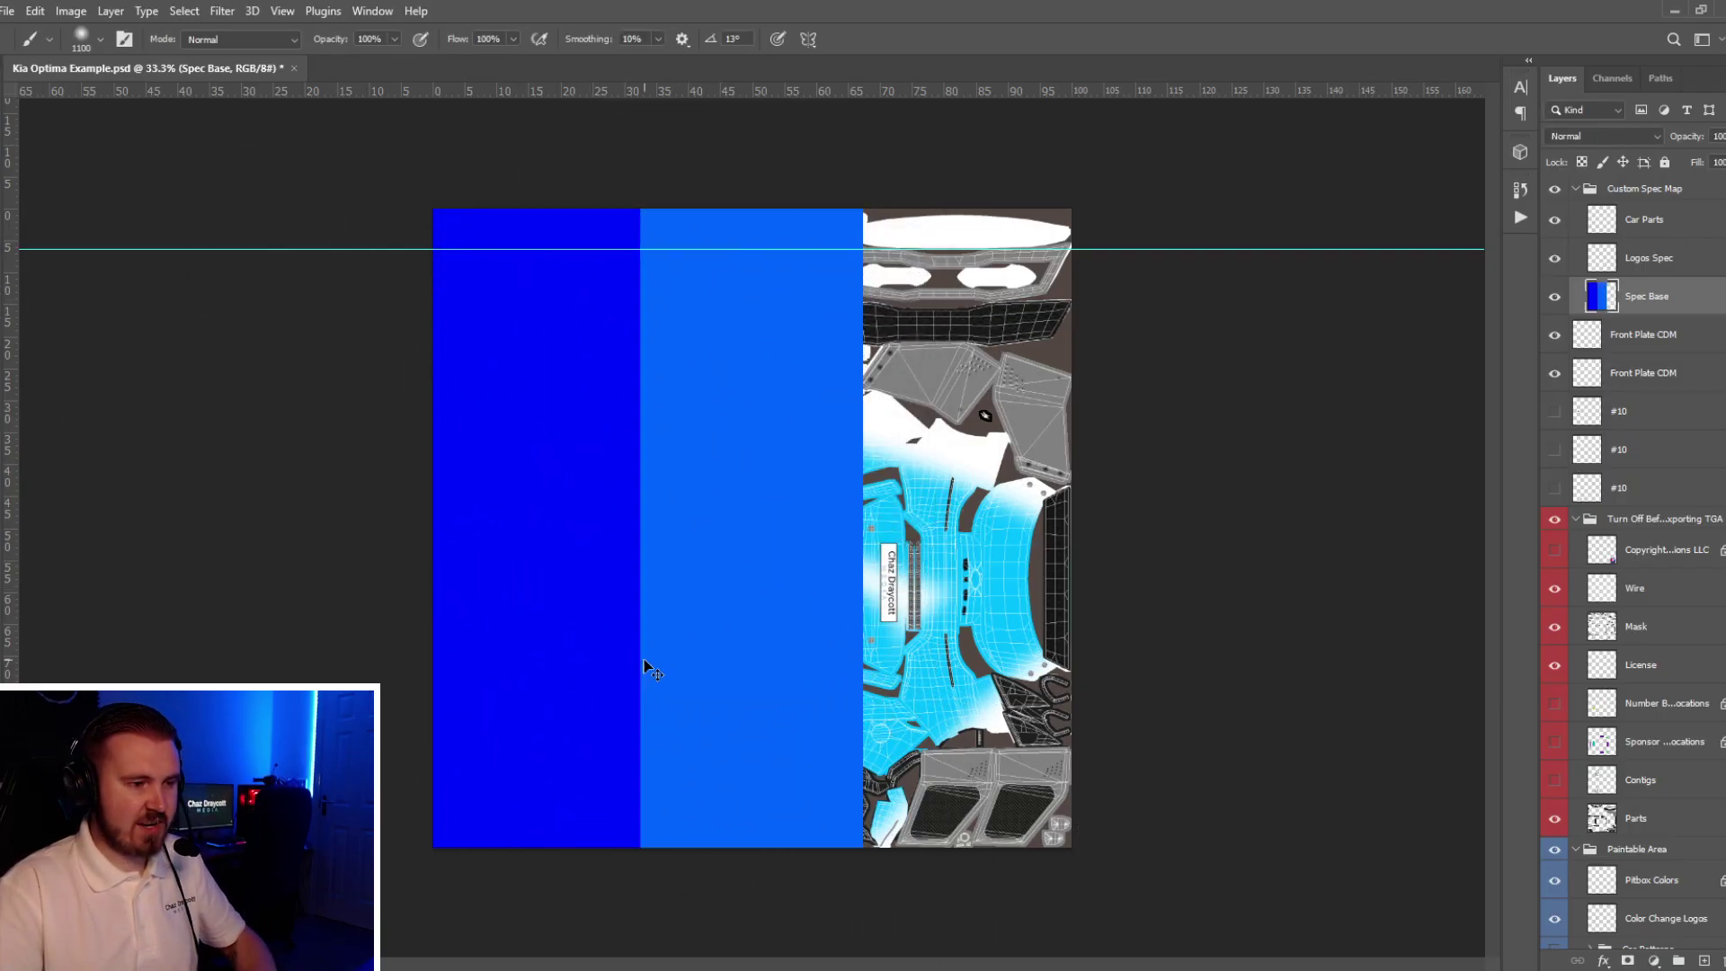
pyautogui.hotkey('ctrl', 'd')
# - Select the remaining third of the canvas, set the foreground colour to magenta ff00ff, brush the selection on Spec Base and deselect
pyautogui.press('m')
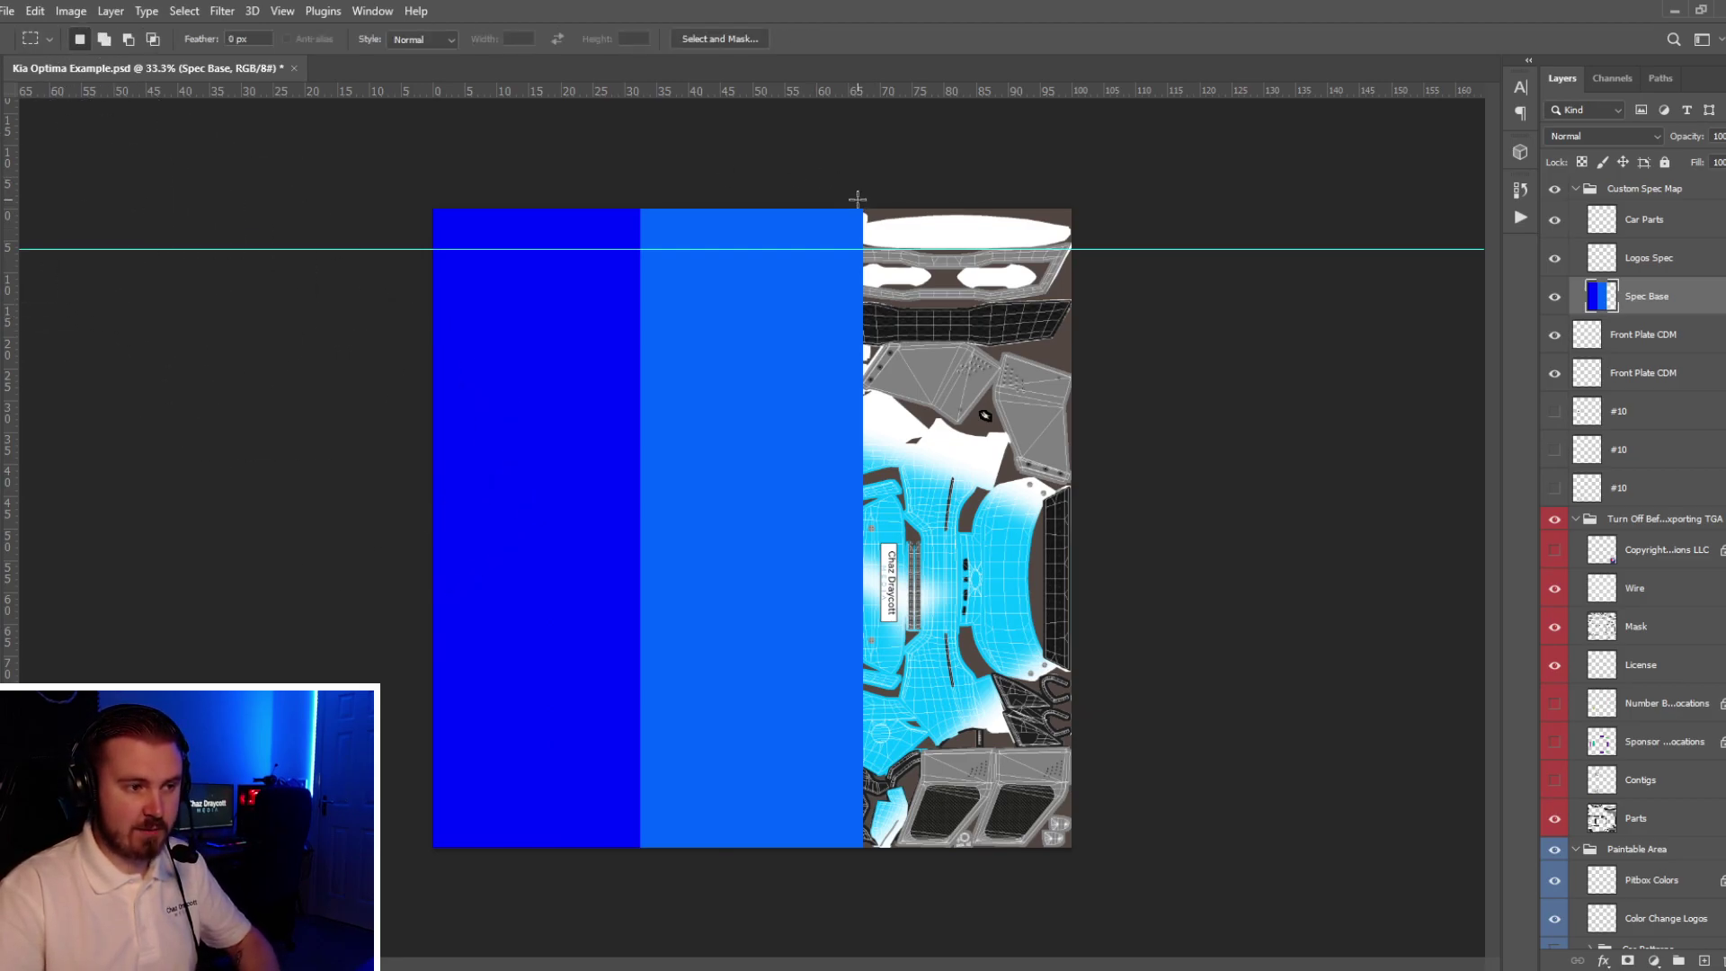
pyautogui.moveTo(857, 198); pyautogui.dragTo(1158, 918)
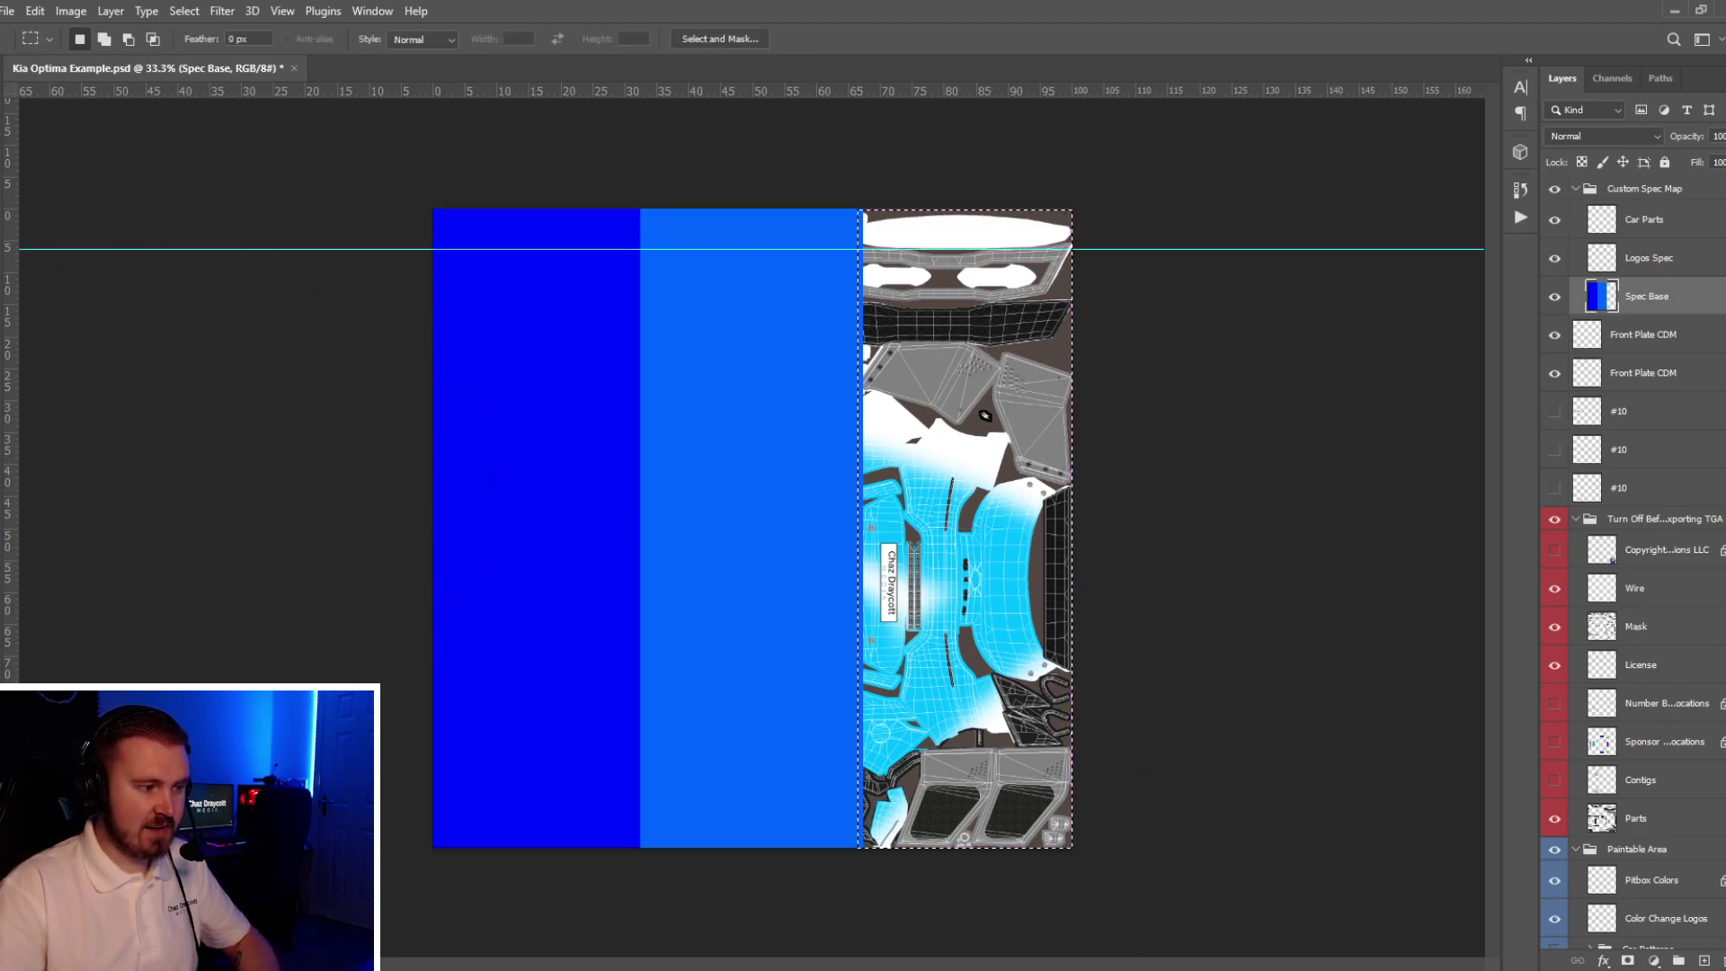
pyautogui.click(2, 616)
pyautogui.click(734, 524)
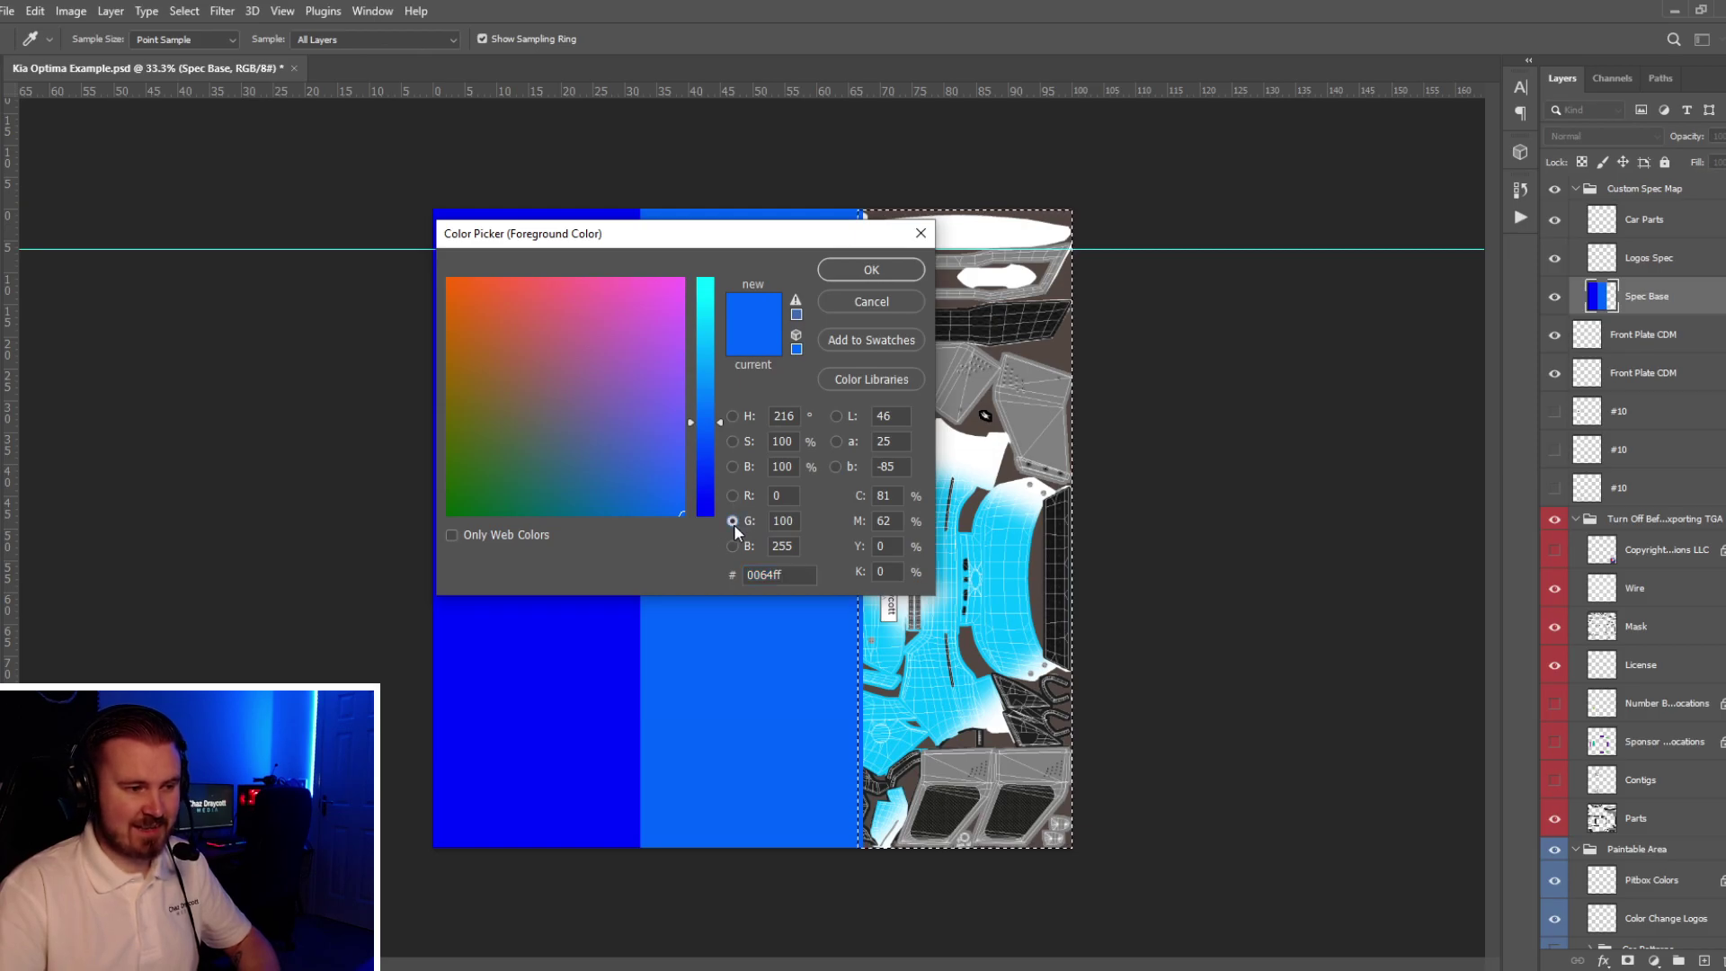
pyautogui.doubleClick(782, 520)
pyautogui.write('0')
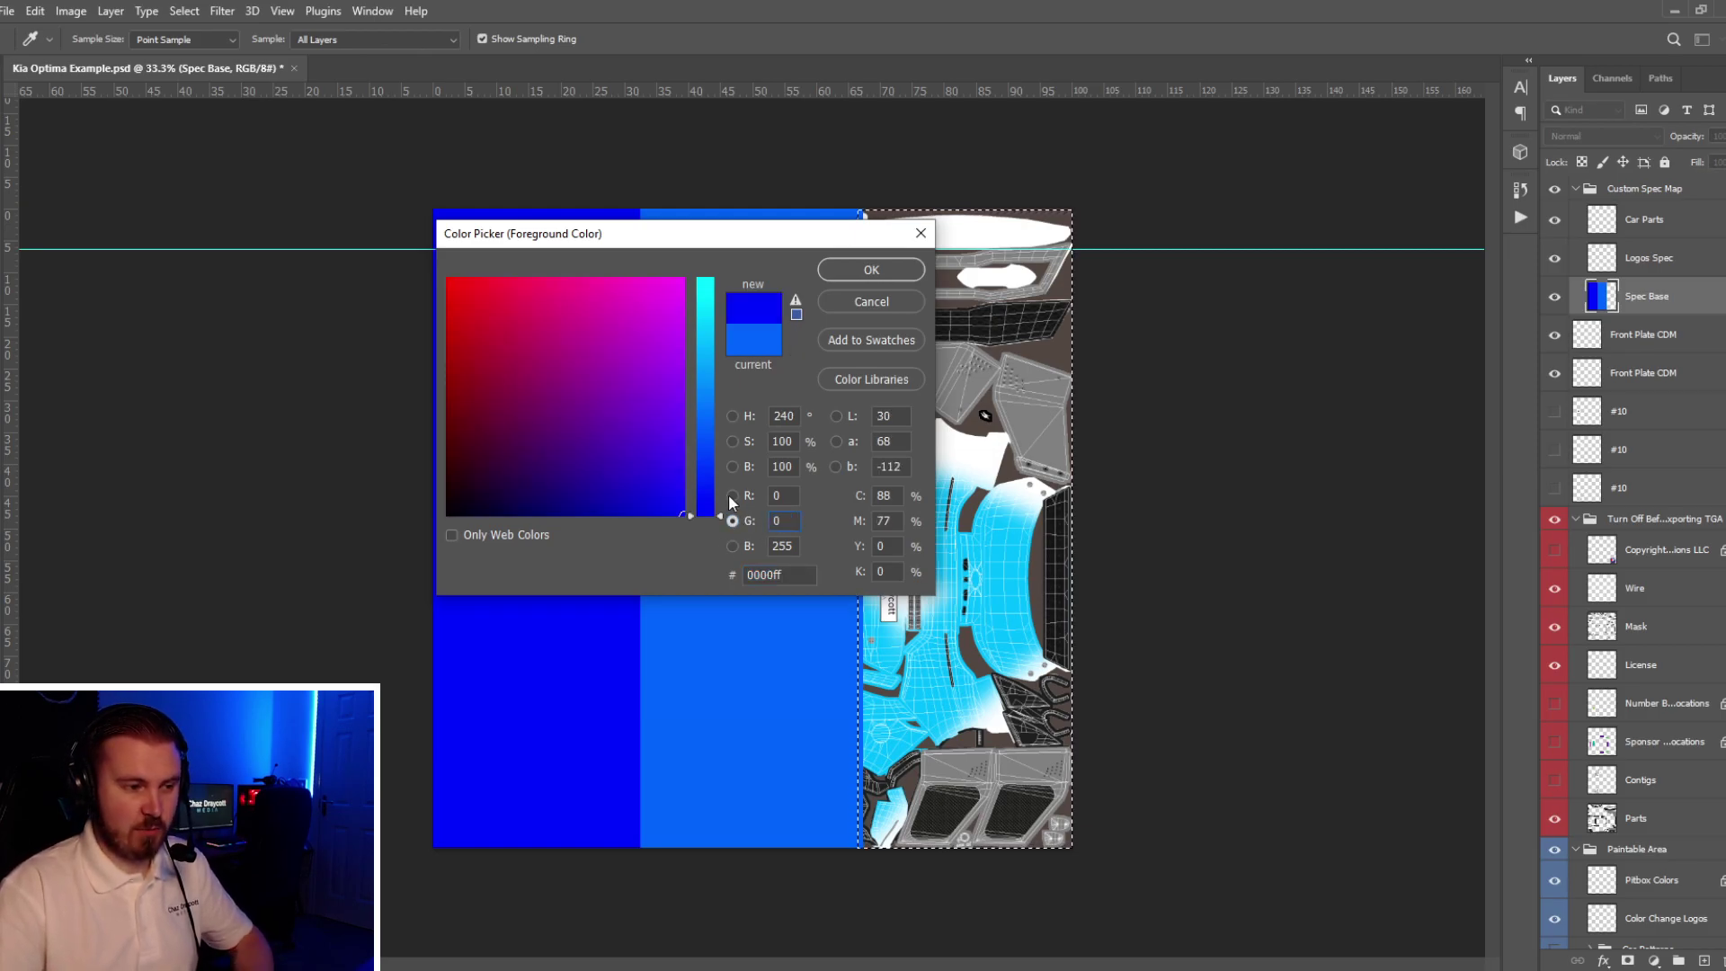
pyautogui.click(732, 495)
pyautogui.moveTo(703, 360); pyautogui.dragTo(710, 263)
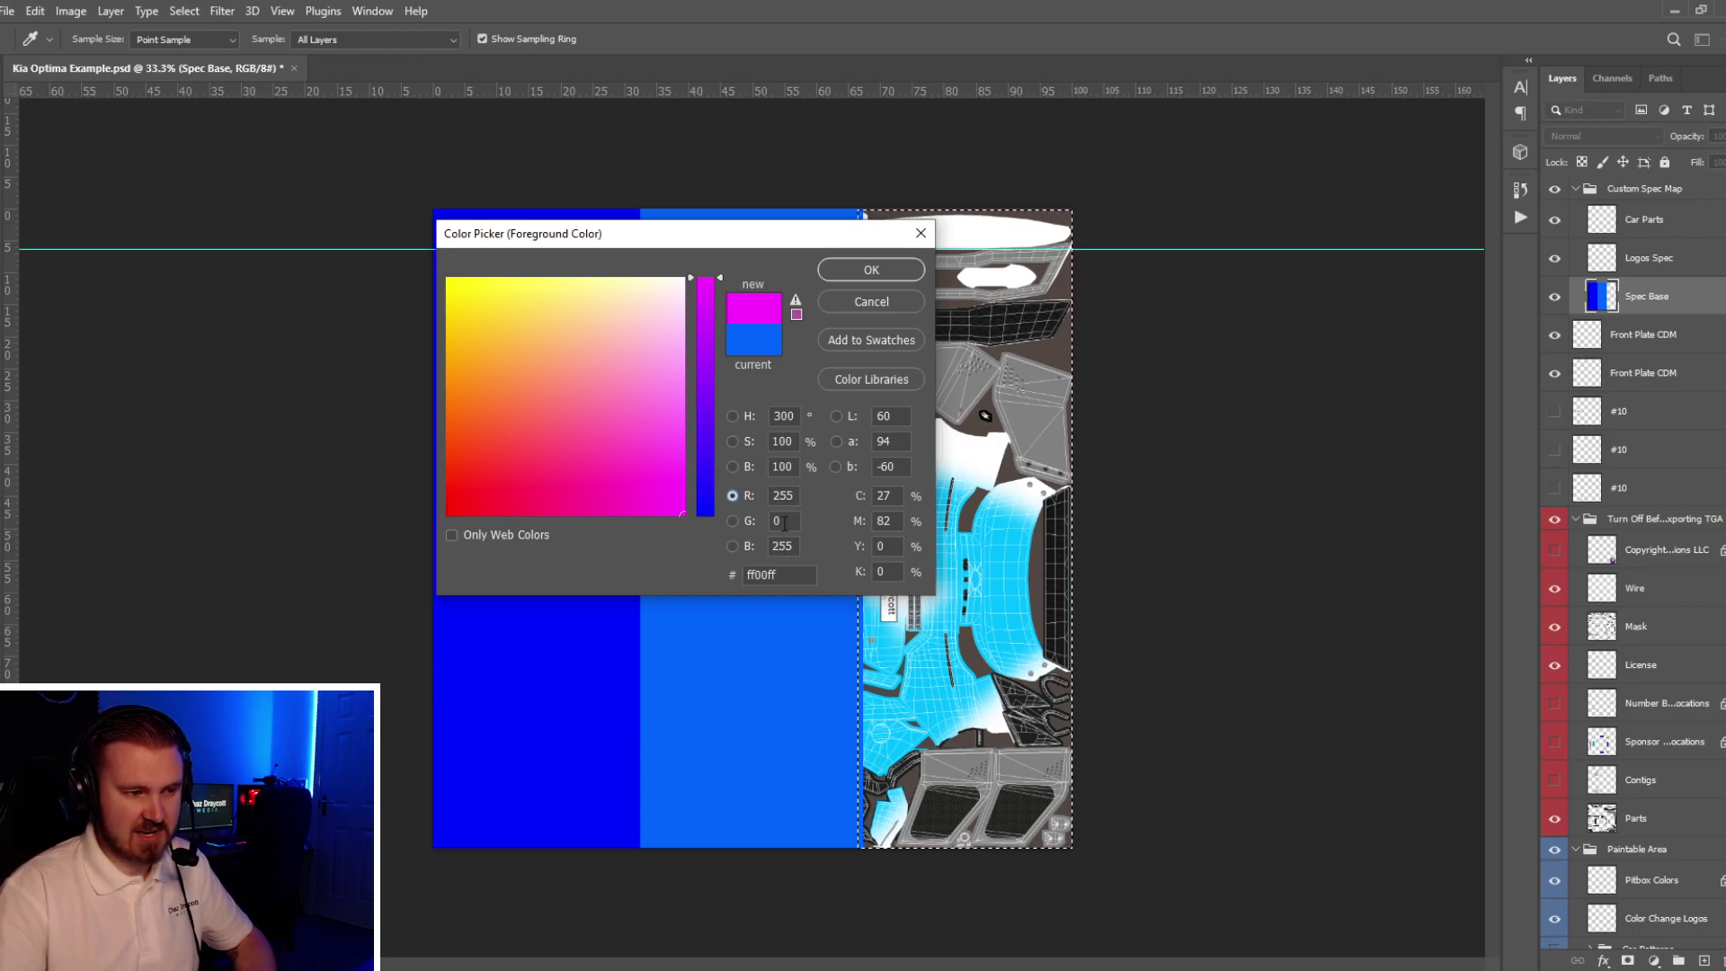
pyautogui.click(872, 270)
pyautogui.press('b')
pyautogui.moveTo(953, 342)
pyautogui.mouseDown()
pyautogui.moveTo(840, 220)
pyautogui.moveTo(1187, 791)
pyautogui.mouseUp()
pyautogui.hotkey('ctrl', 'd')
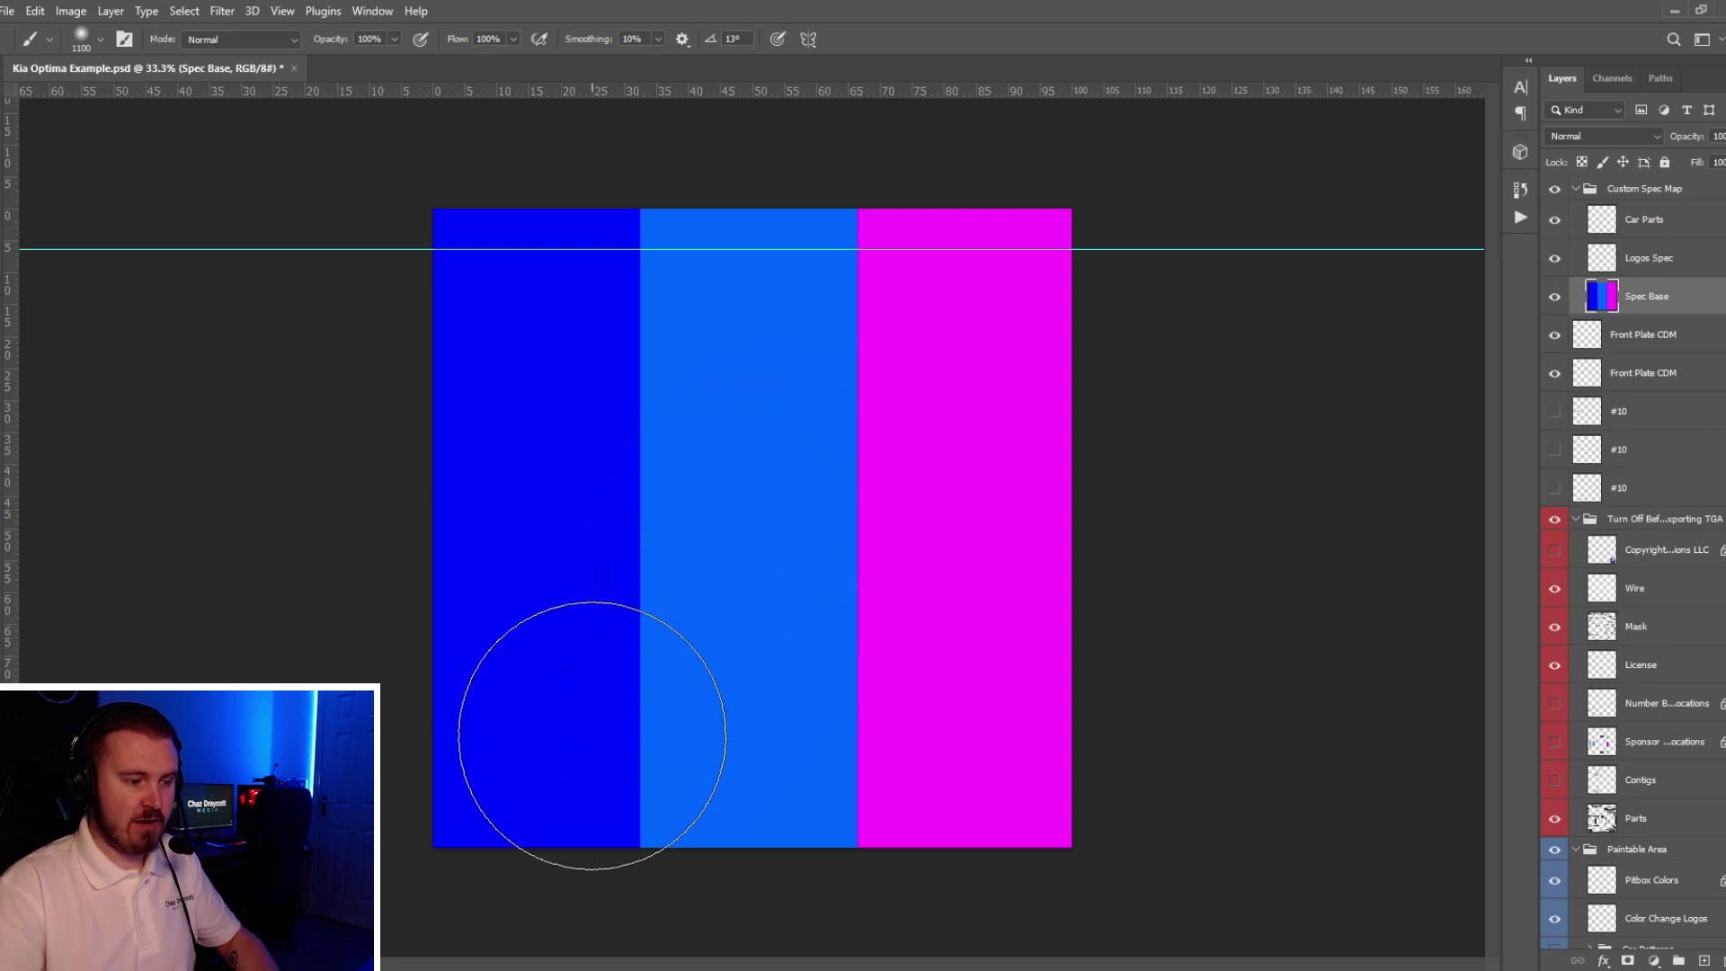
# - Switch to iRacing, rotate the Kia Optima preview to view its current paint, and return to Photoshop
pyautogui.click(306, 968)
pyautogui.moveTo(669, 588)
pyautogui.mouseDown()
pyautogui.moveTo(971, 566)
pyautogui.moveTo(696, 568)
pyautogui.mouseUp()
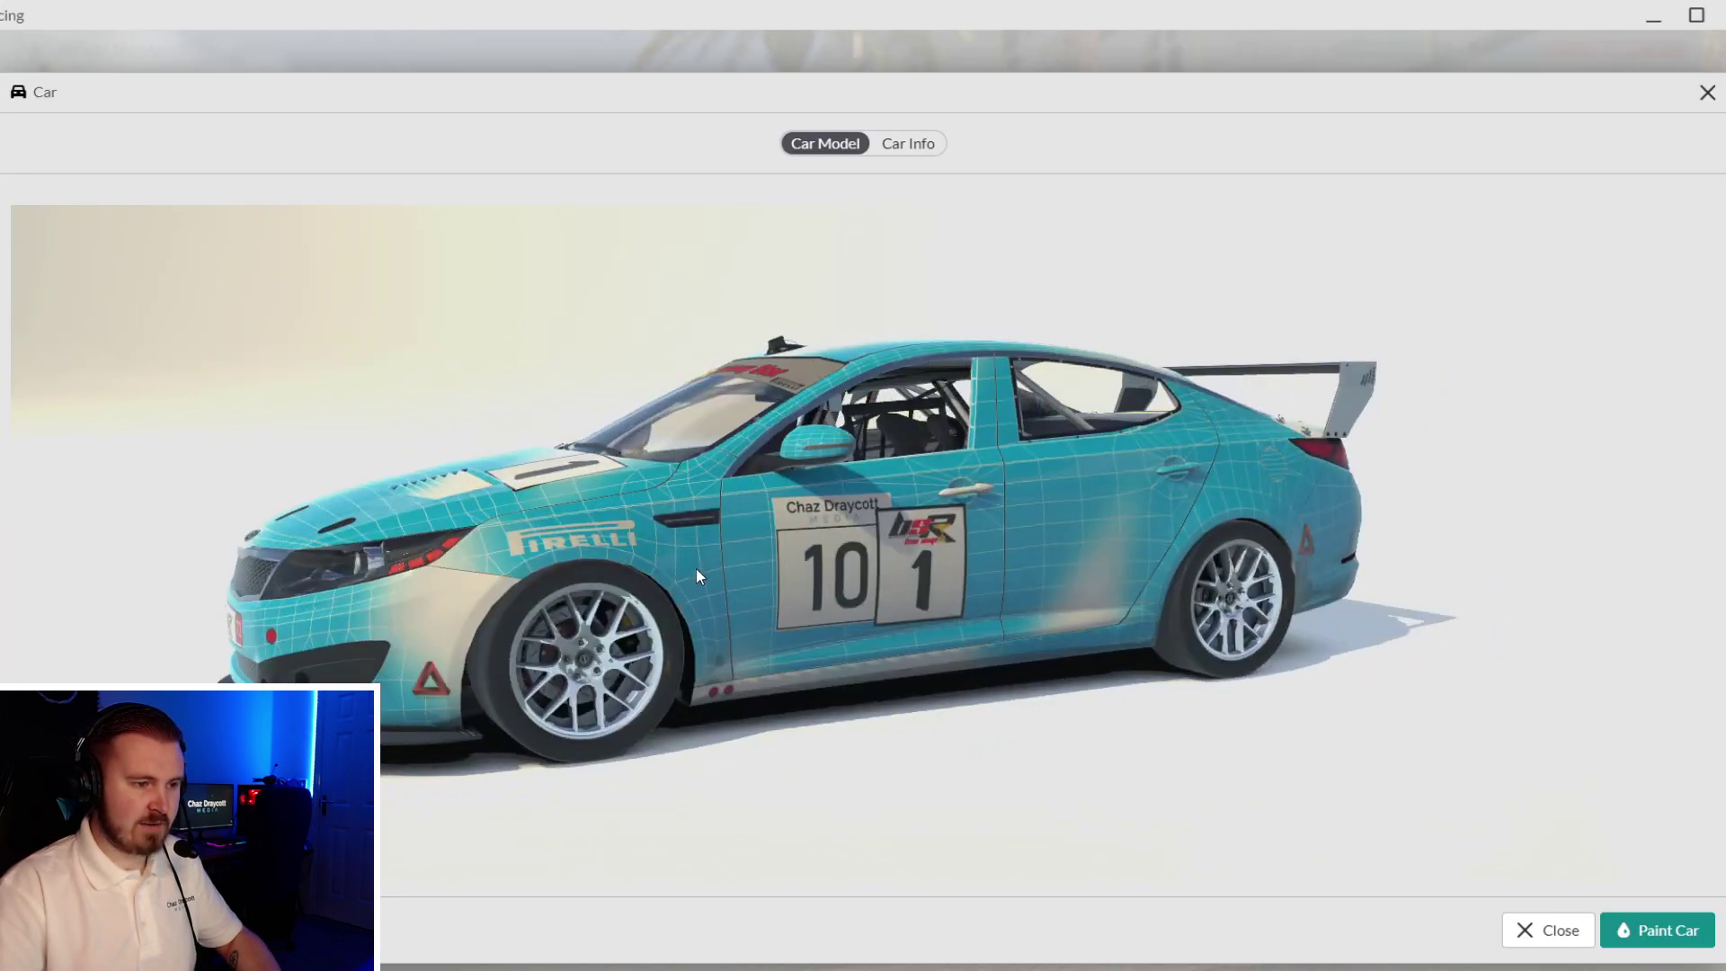
pyautogui.hotkey('alt', 'Tab')
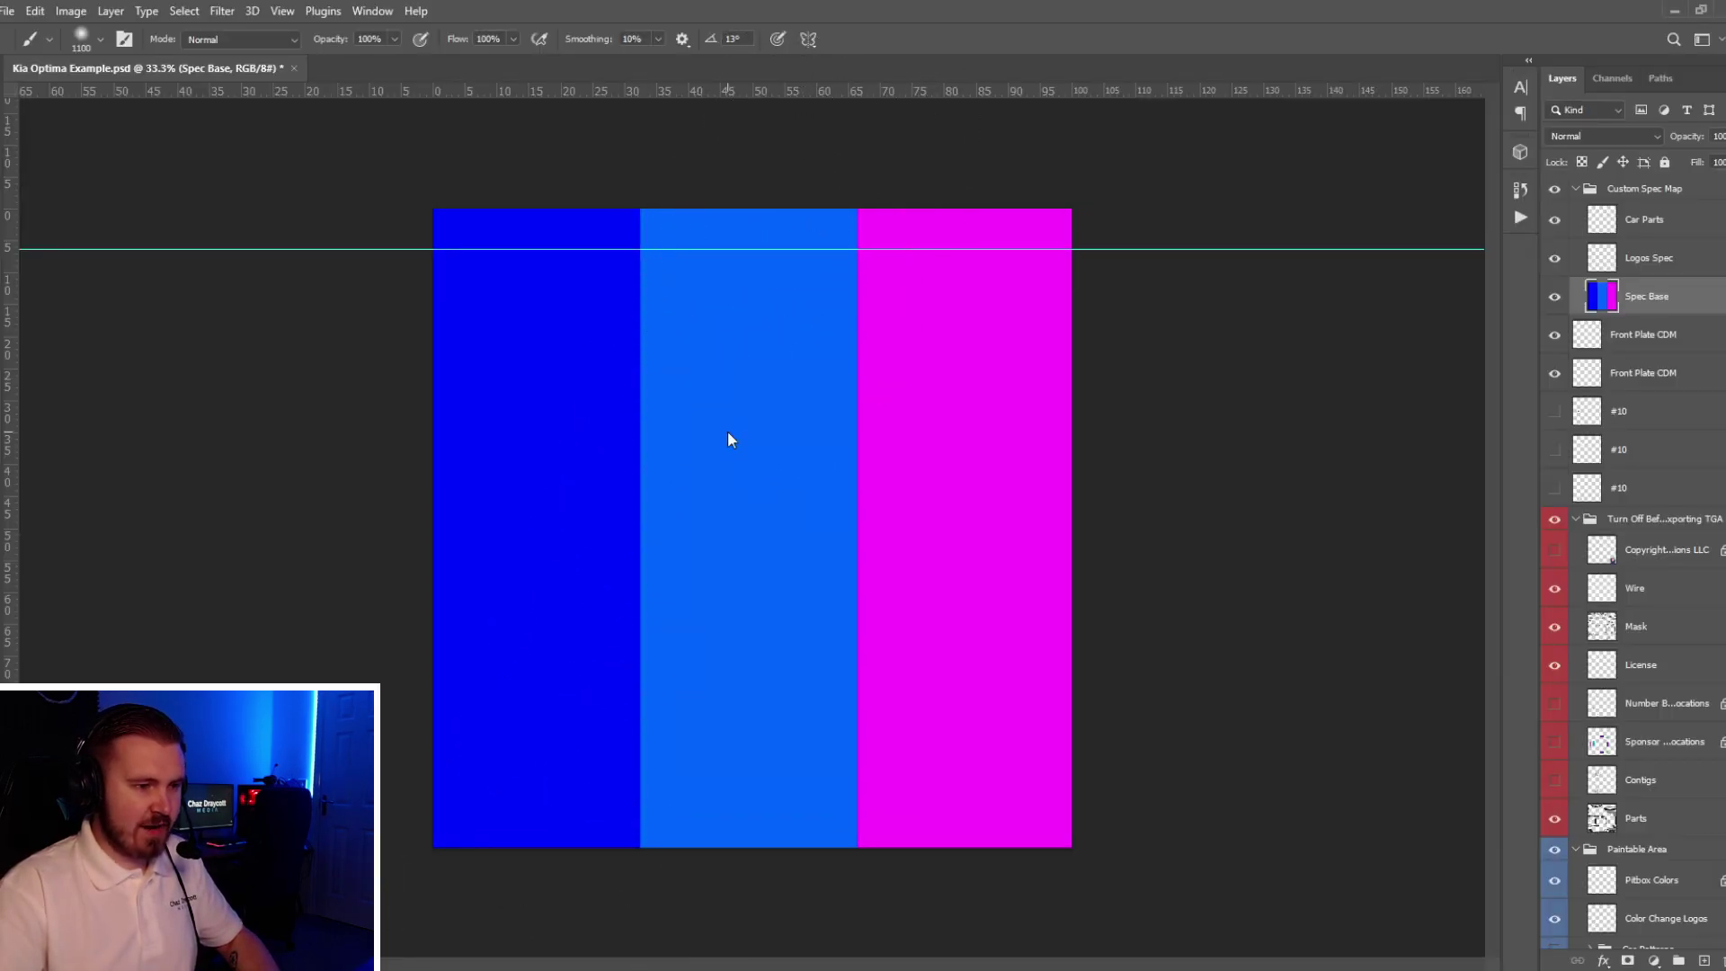
# - Save a Targa copy of the striped spec map in the kiaoptima folder, named car_spec_ followed by the customer ID
pyautogui.hotkey('ctrl', 'shift', 's')
pyautogui.click(246, 440)
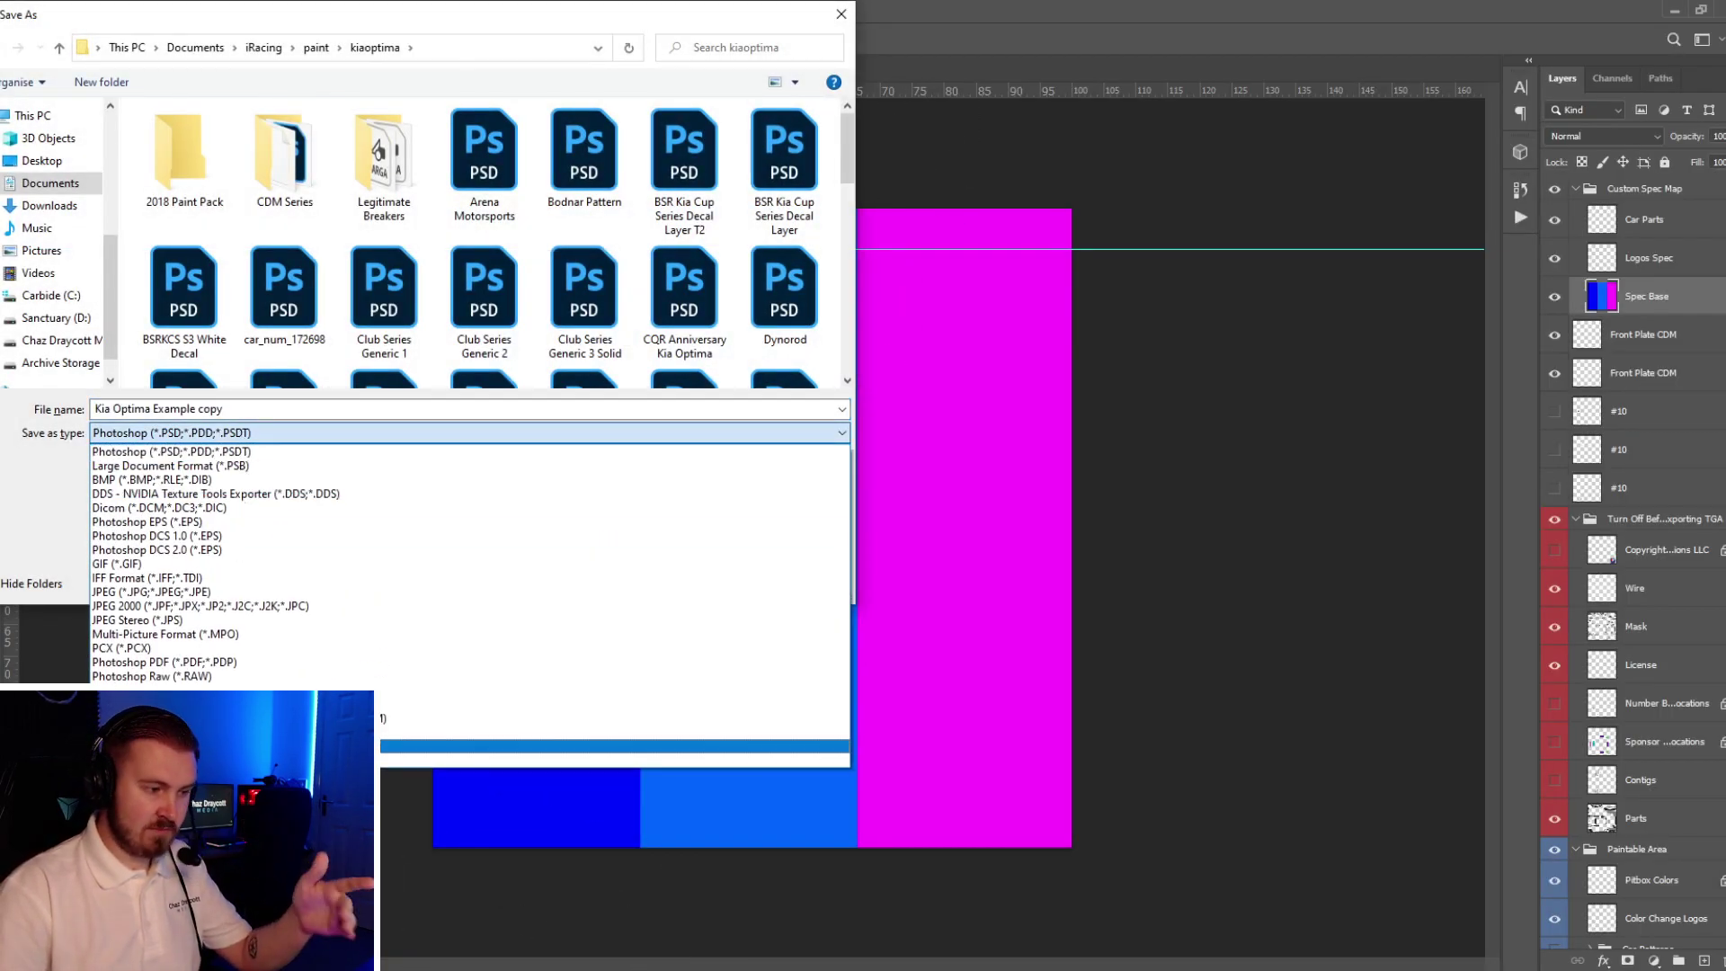
pyautogui.click(246, 746)
pyautogui.click(224, 405)
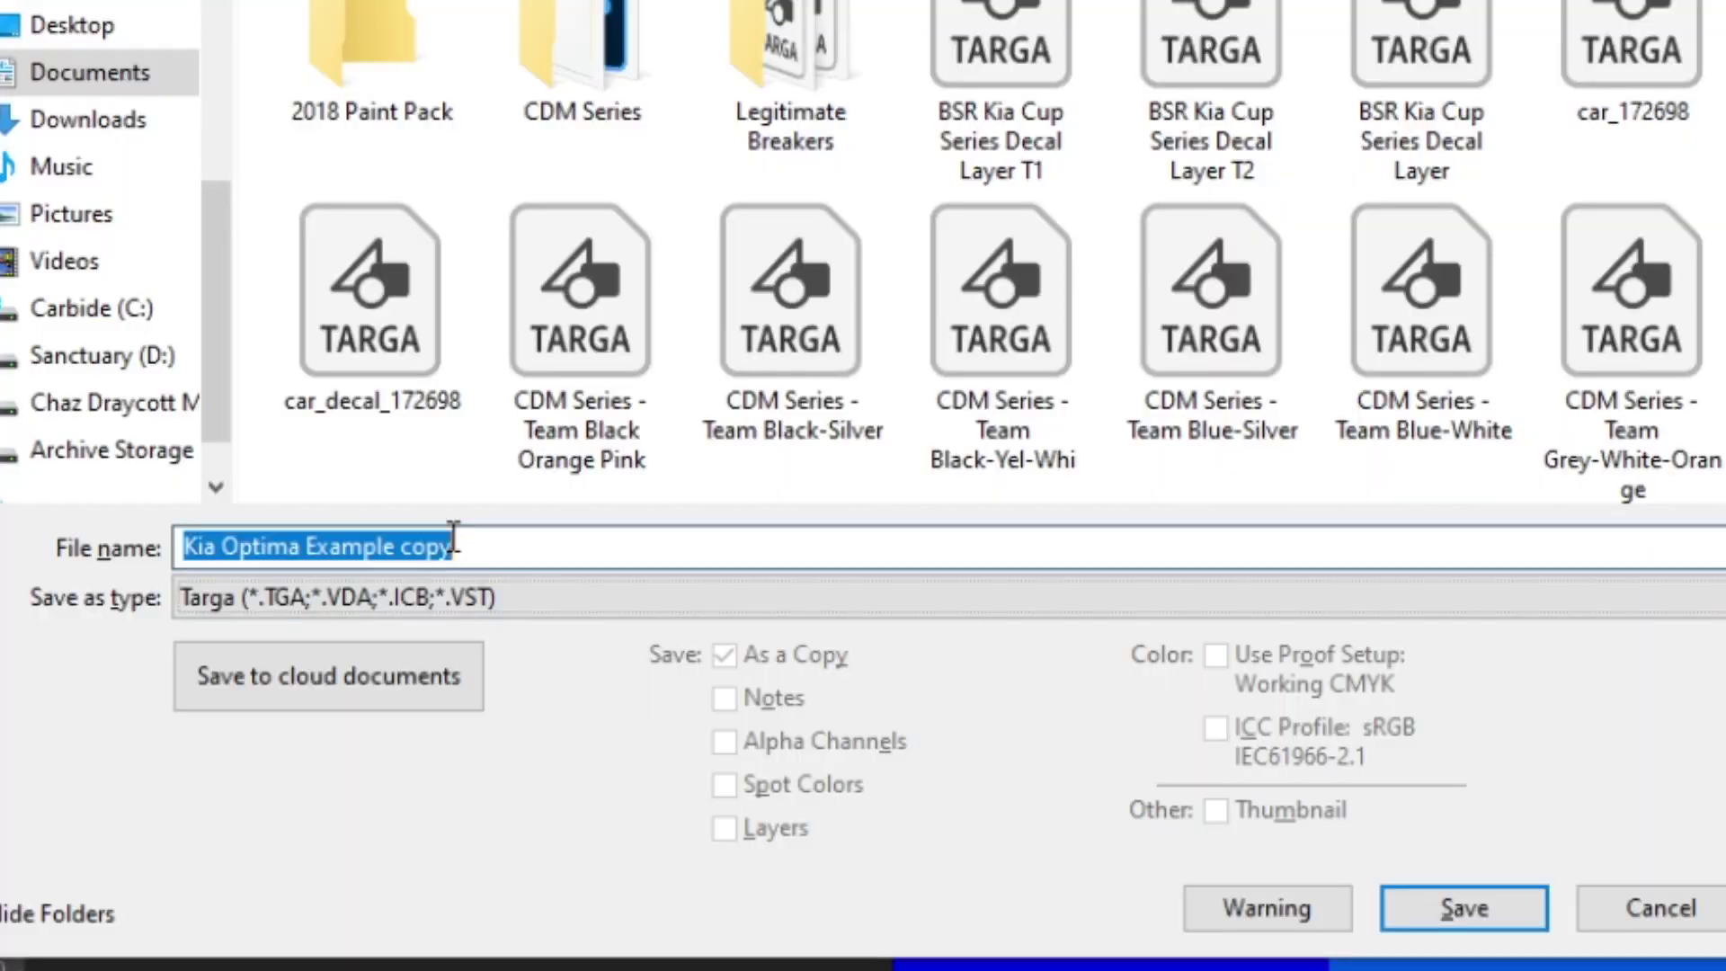
pyautogui.write('car_spec_172698')
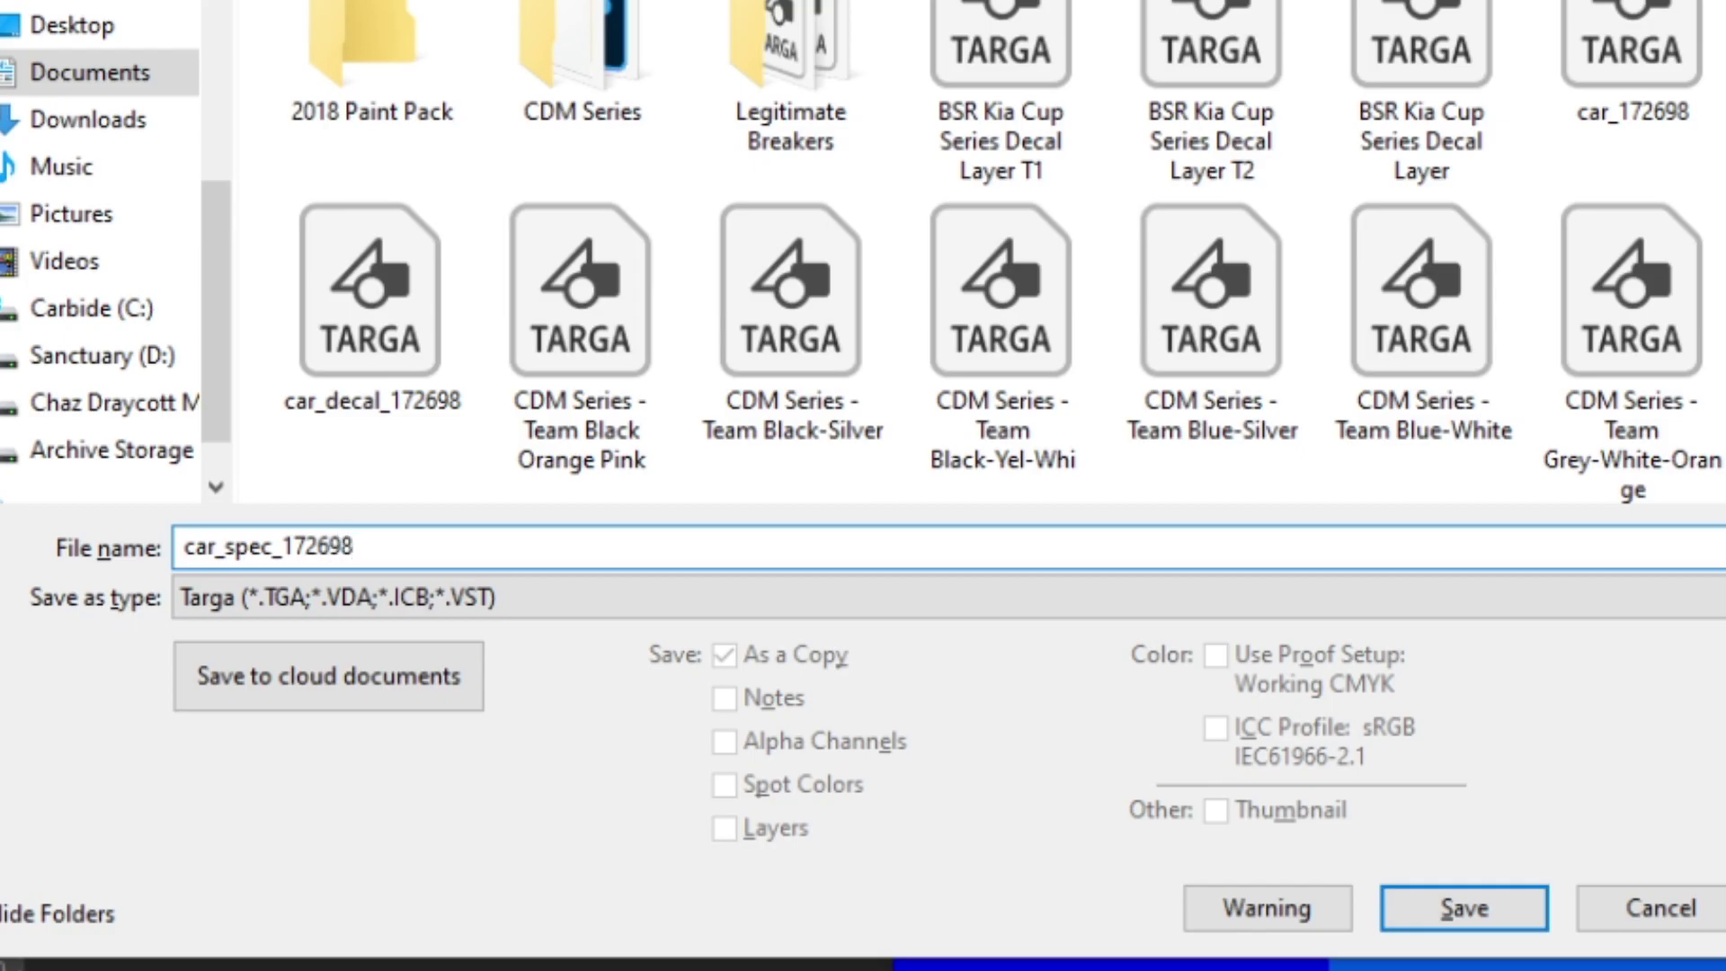
pyautogui.press('Return')
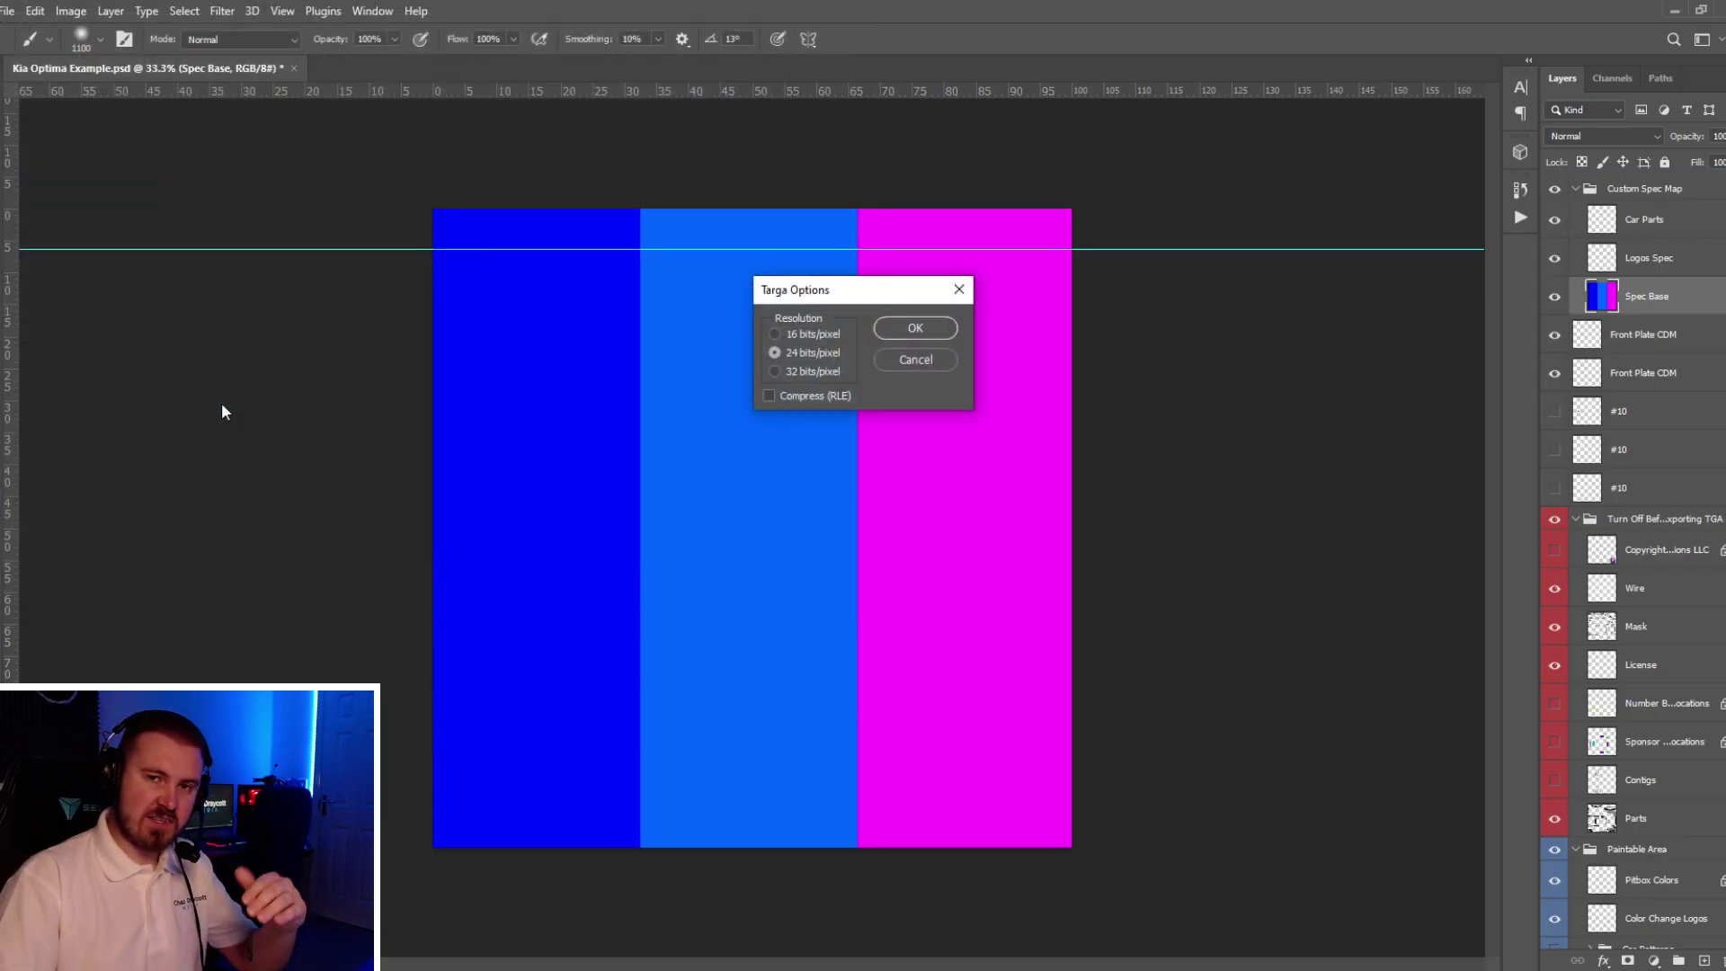
pyautogui.press('Return')
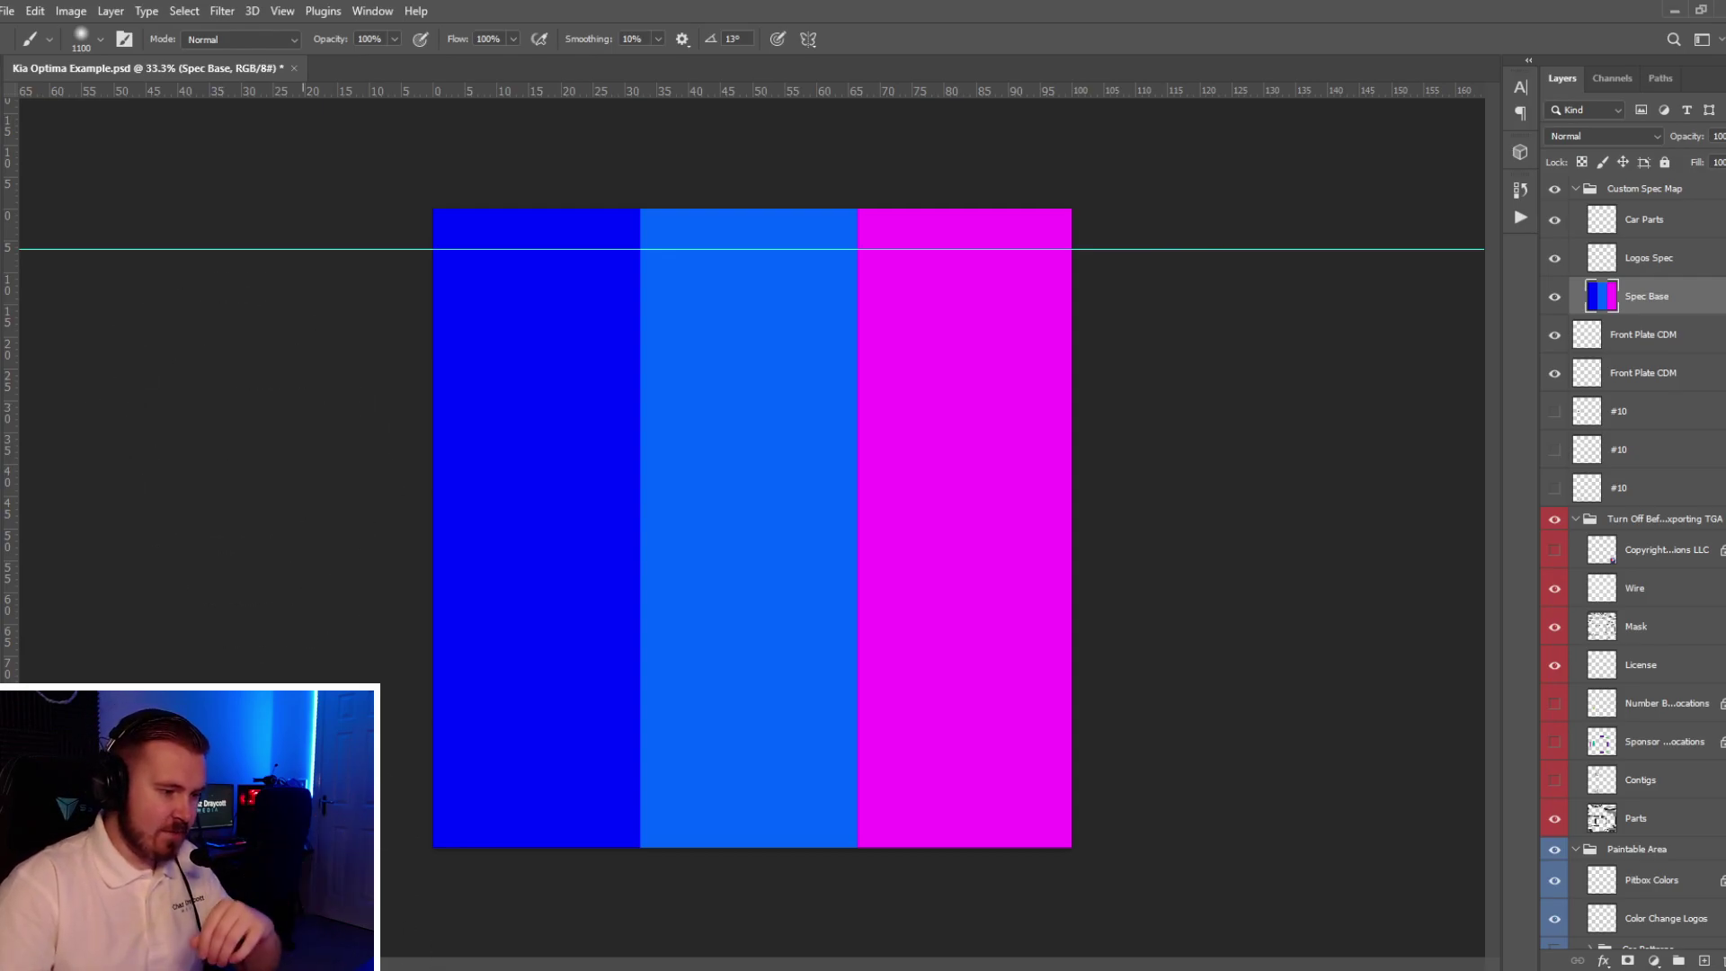
# - Switch to iRacing and rotate the car model to examine how the spec map stripes affect the hood, sides and rear
pyautogui.click(418, 968)
pyautogui.moveTo(659, 597); pyautogui.dragTo(734, 586)
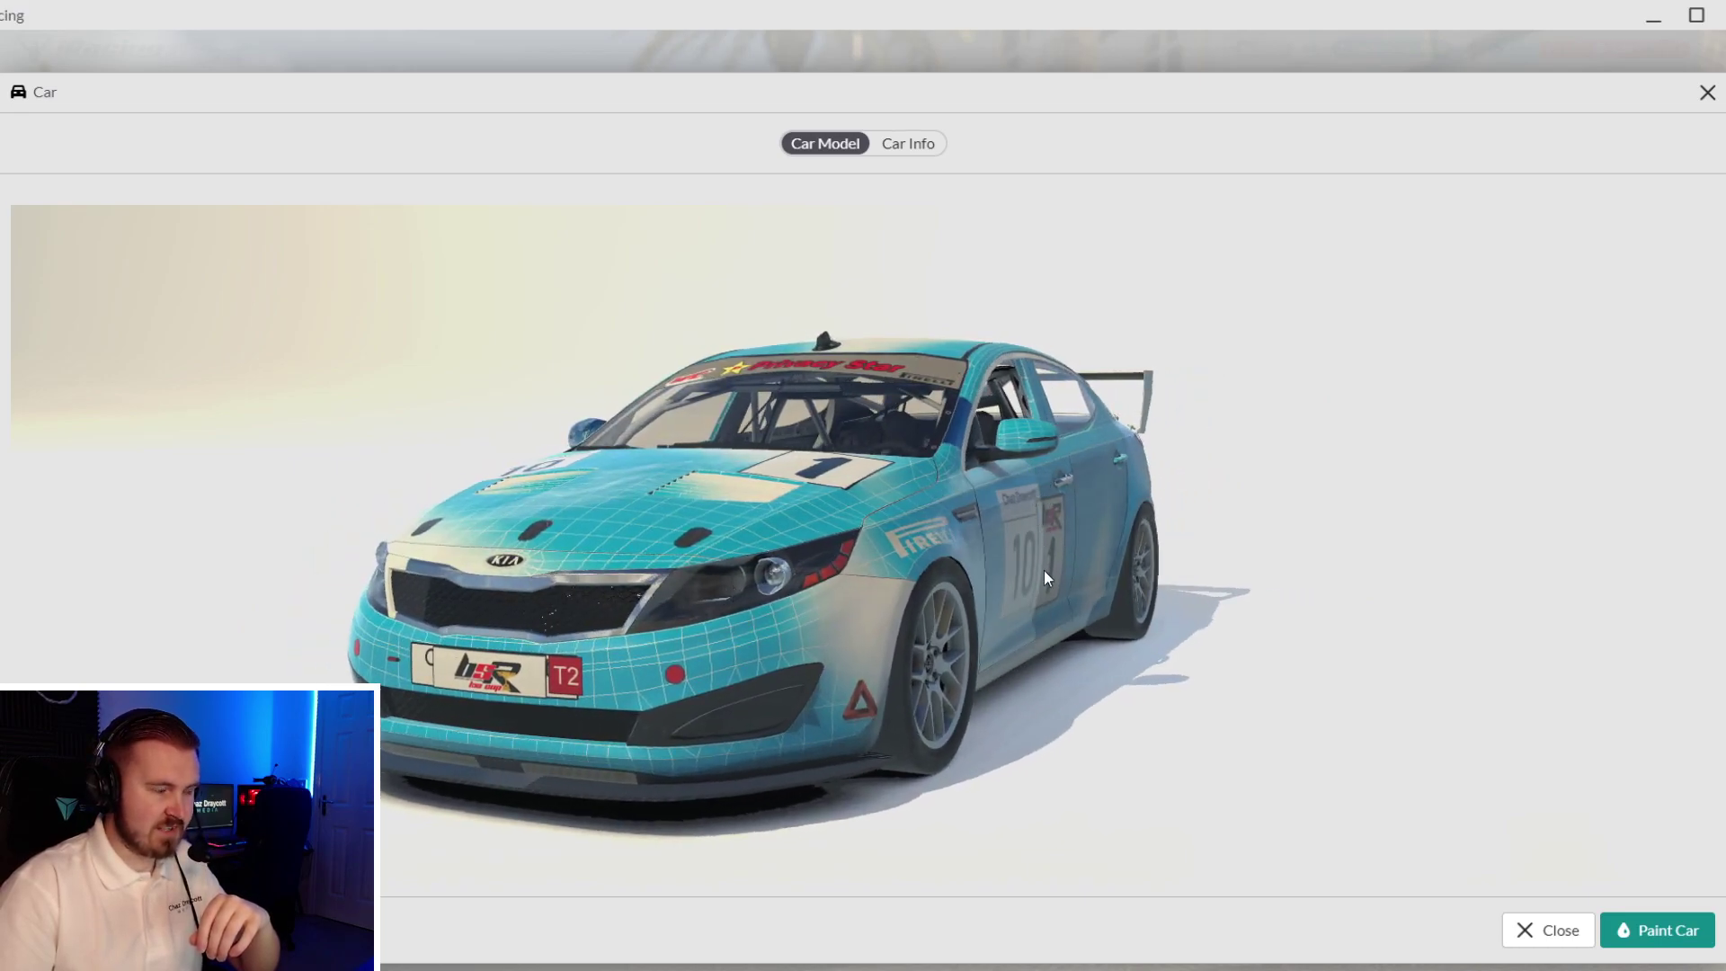
pyautogui.moveTo(1022, 590); pyautogui.dragTo(861, 408)
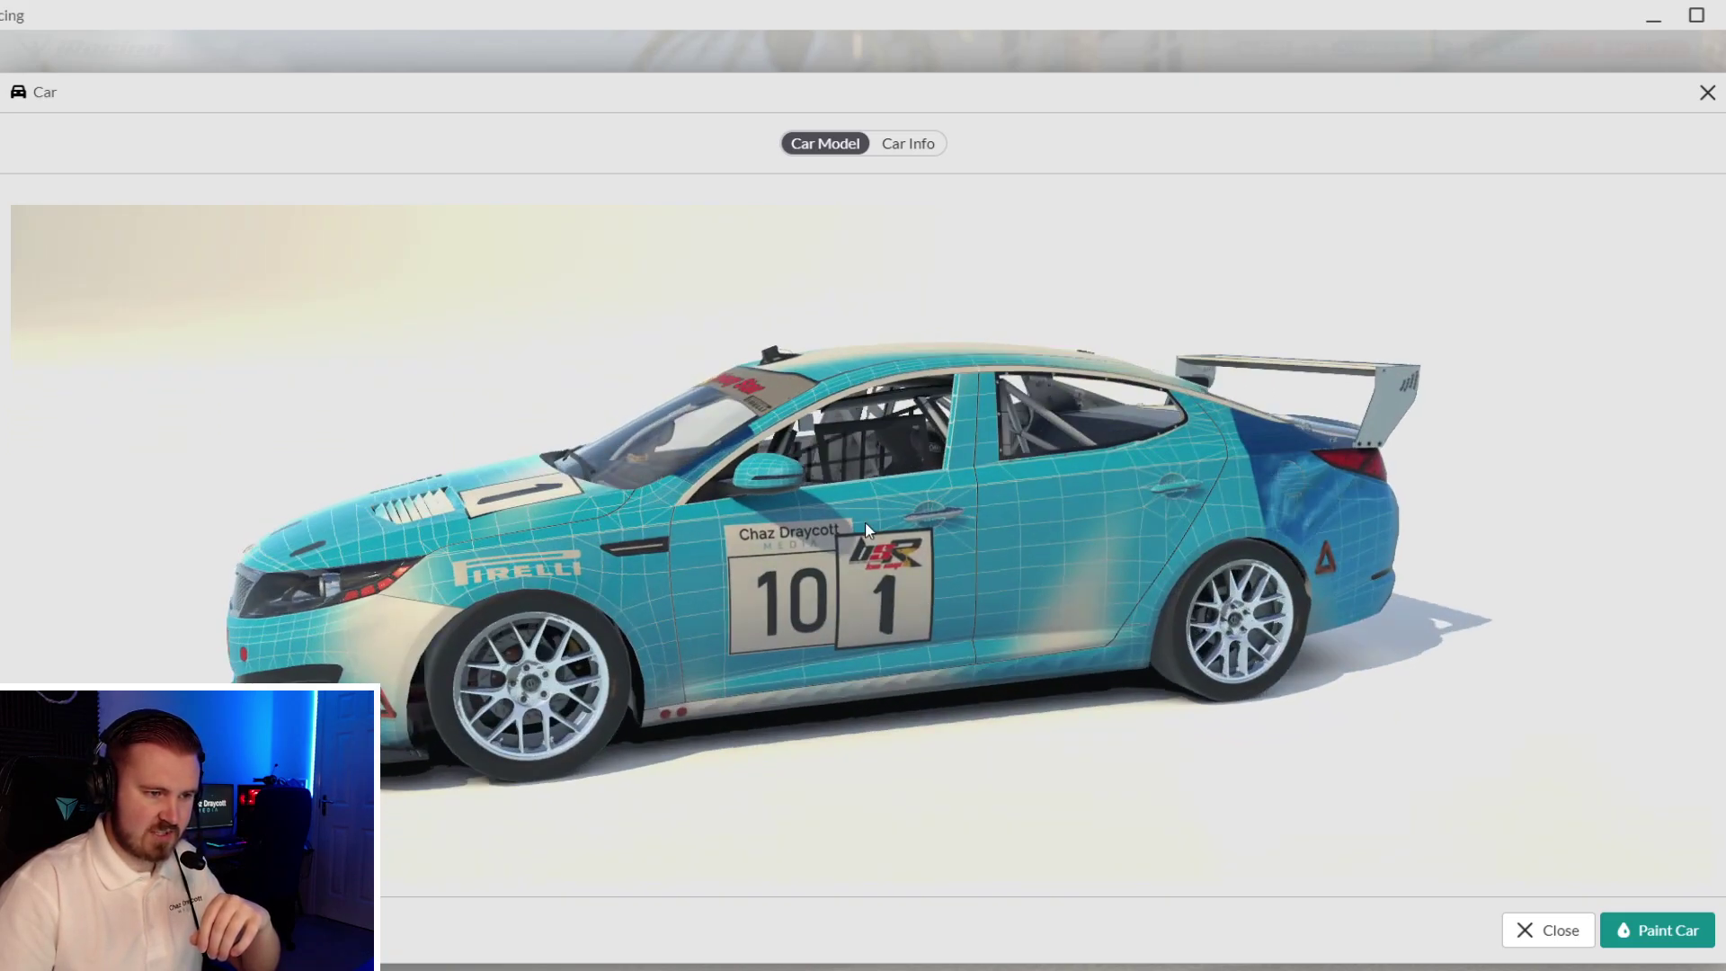
pyautogui.moveTo(1163, 534); pyautogui.dragTo(807, 526)
pyautogui.moveTo(514, 495); pyautogui.dragTo(553, 504)
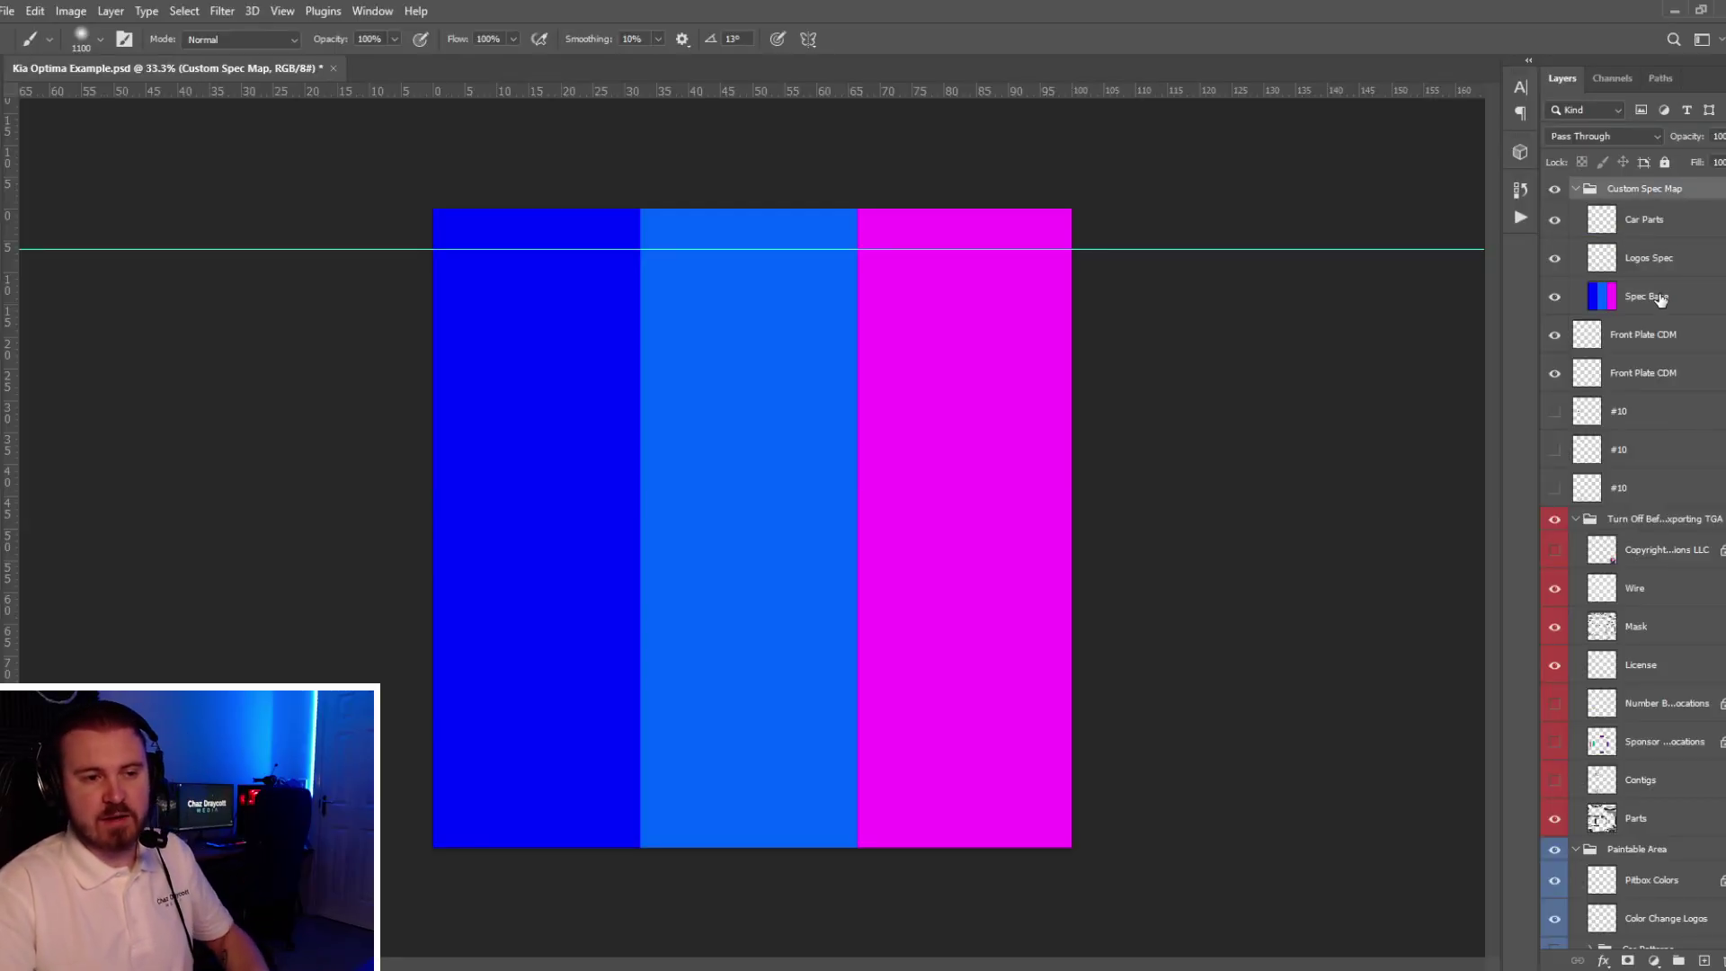
# - In Photoshop, colour-code the Custom Spec Map group and its three layers yellow
pyautogui.keyDown('shift'); pyautogui.click(1660, 300); pyautogui.keyUp('shift')
pyautogui.rightClick(1660, 299)
pyautogui.click(1474, 836)
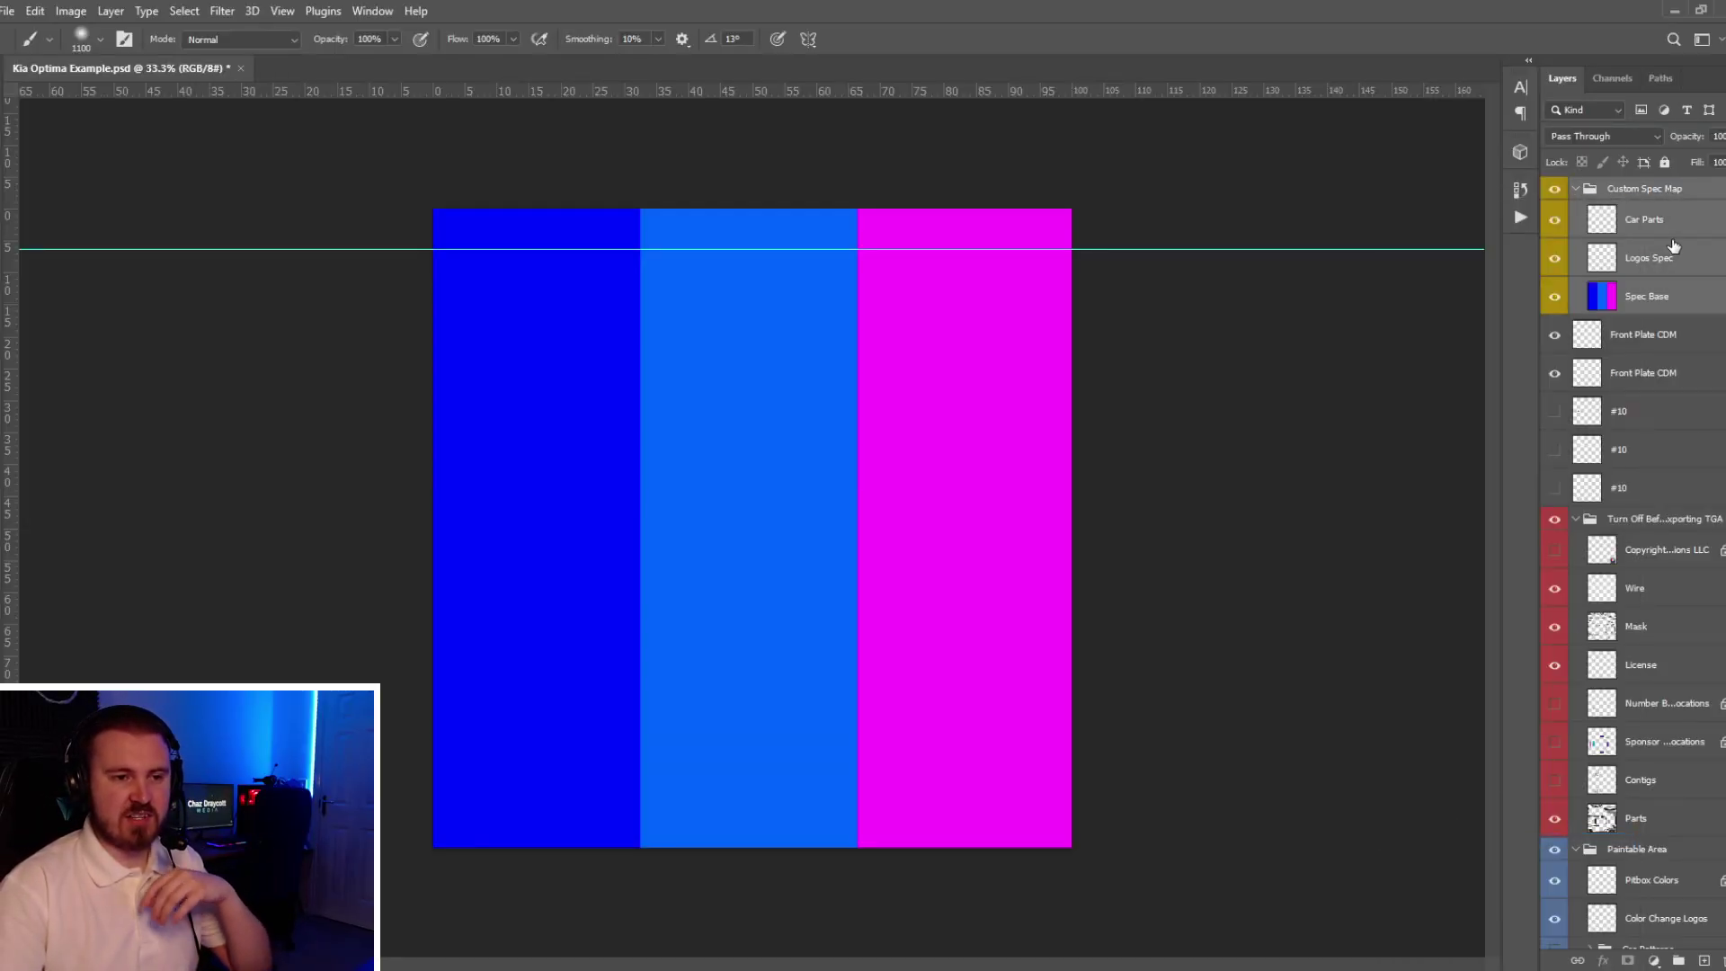
pyautogui.click(1666, 227)
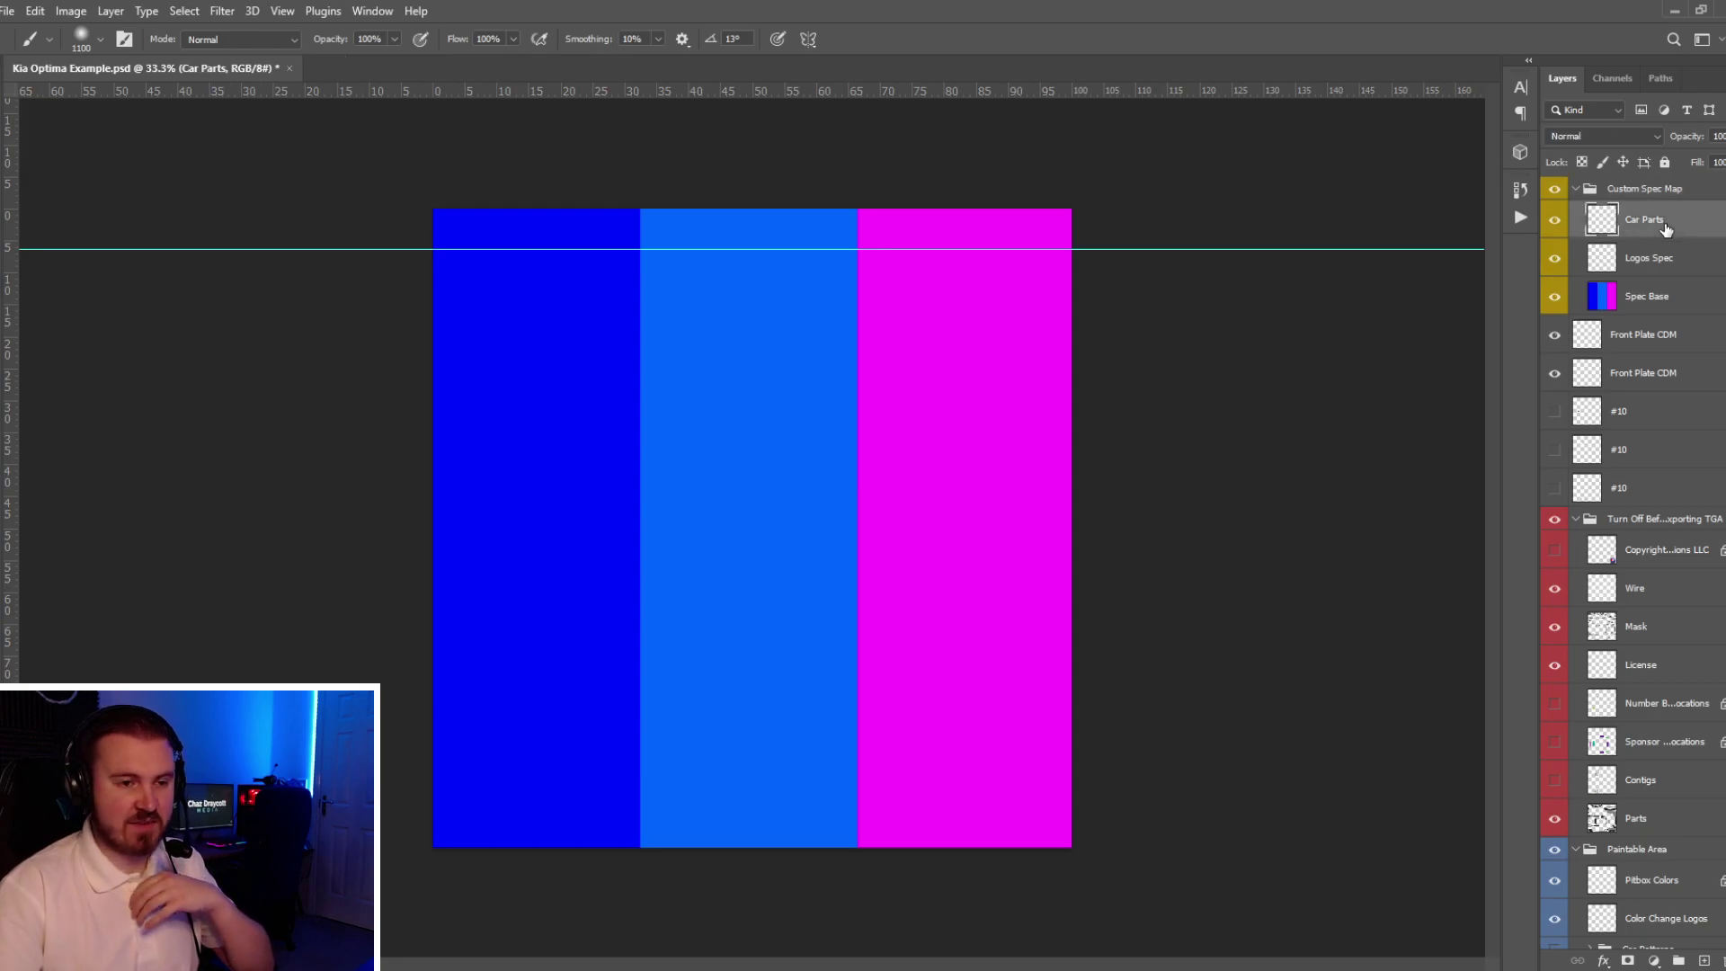
pyautogui.click(1657, 194)
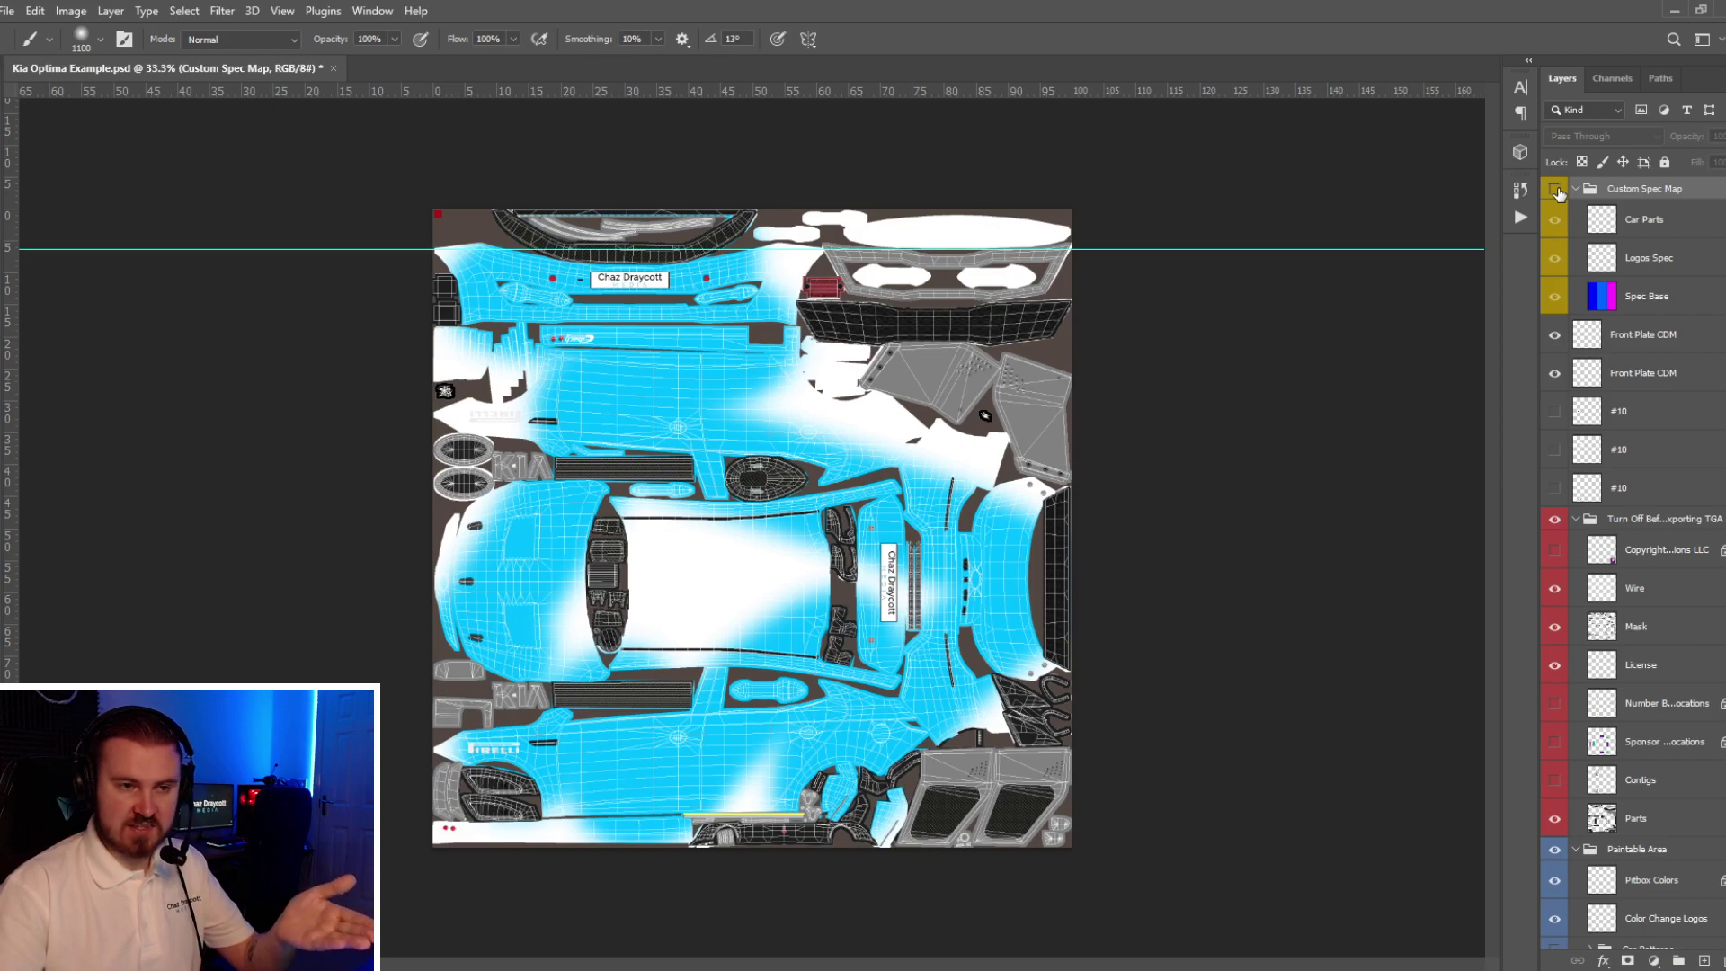
# - Hide the Custom Spec Map group and brush the whole Base layer in the Paintable Area group black
pyautogui.click(1556, 190)
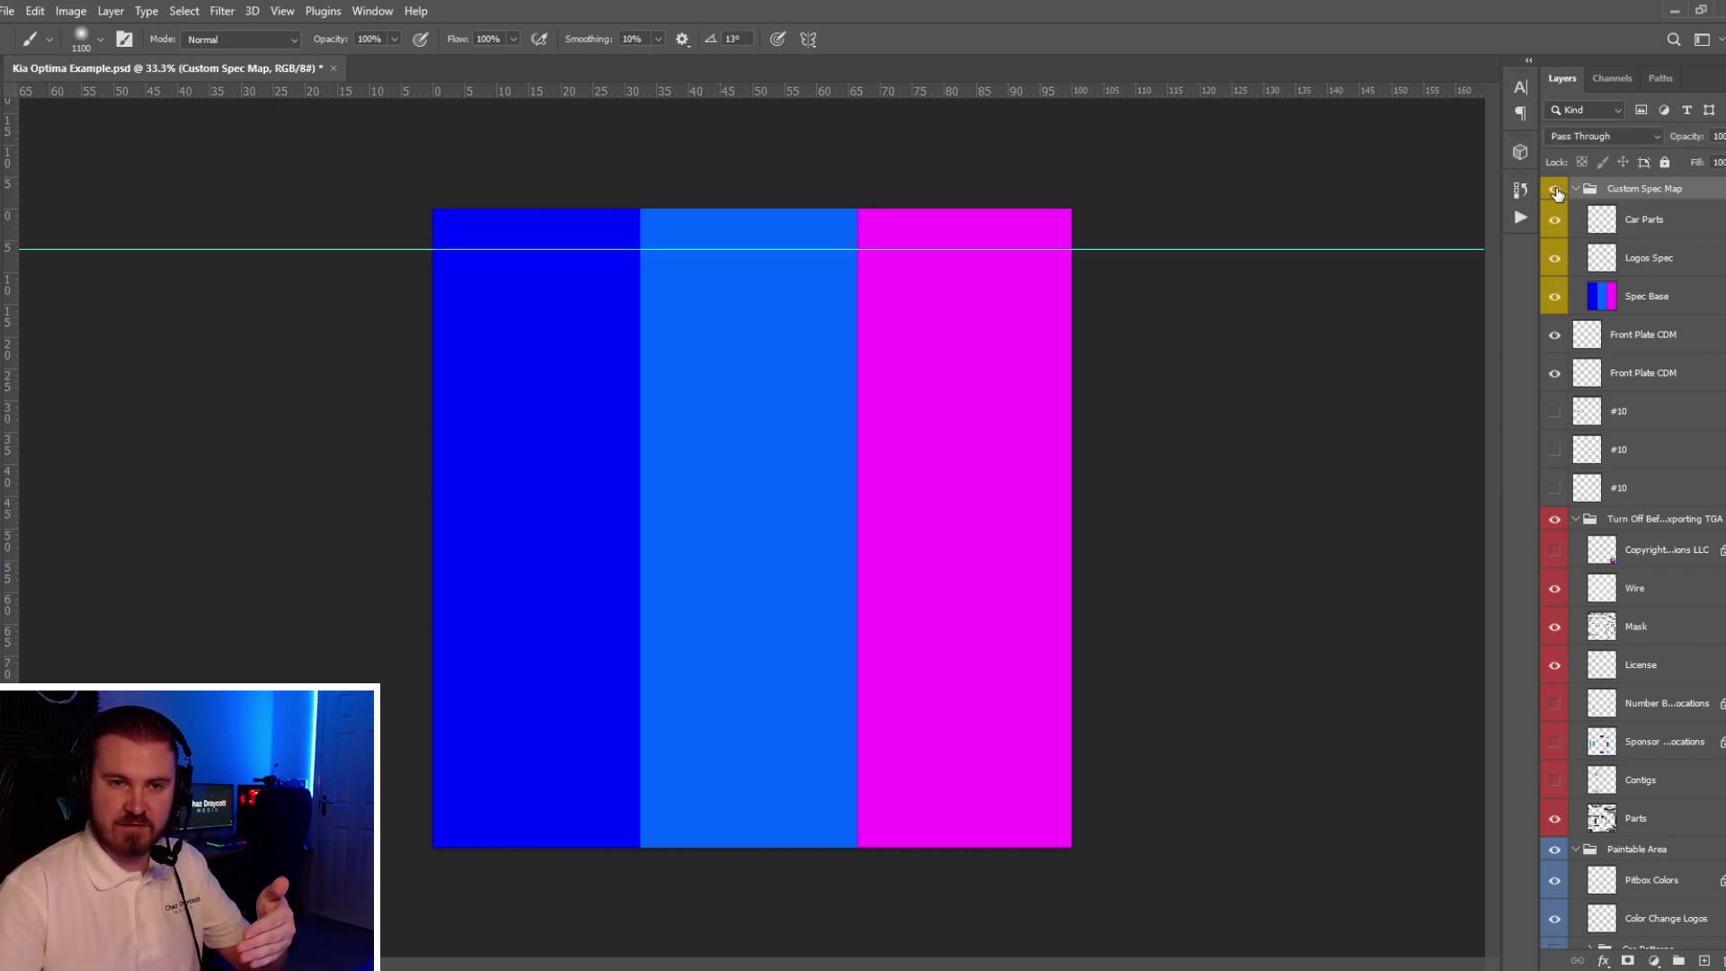
pyautogui.click(1557, 191)
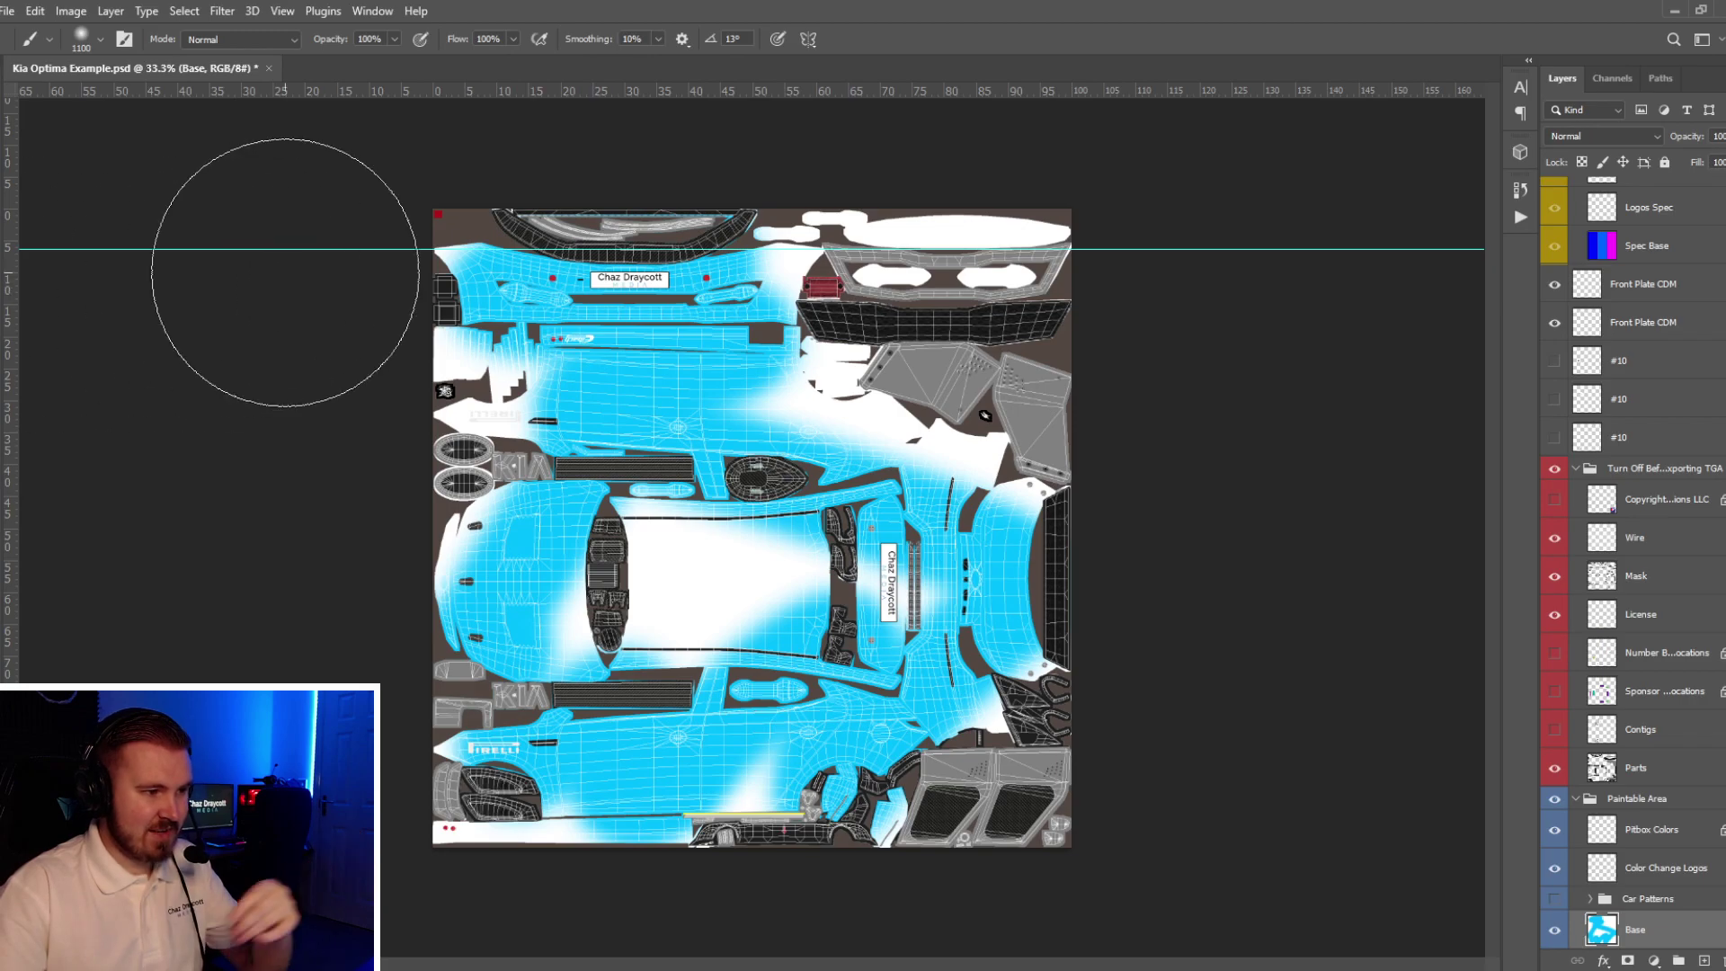
pyautogui.moveTo(285, 270)
pyautogui.mouseDown()
pyautogui.moveTo(955, 258)
pyautogui.moveTo(1070, 323)
pyautogui.moveTo(1150, 553)
pyautogui.moveTo(970, 699)
pyautogui.moveTo(449, 791)
pyautogui.mouseUp()
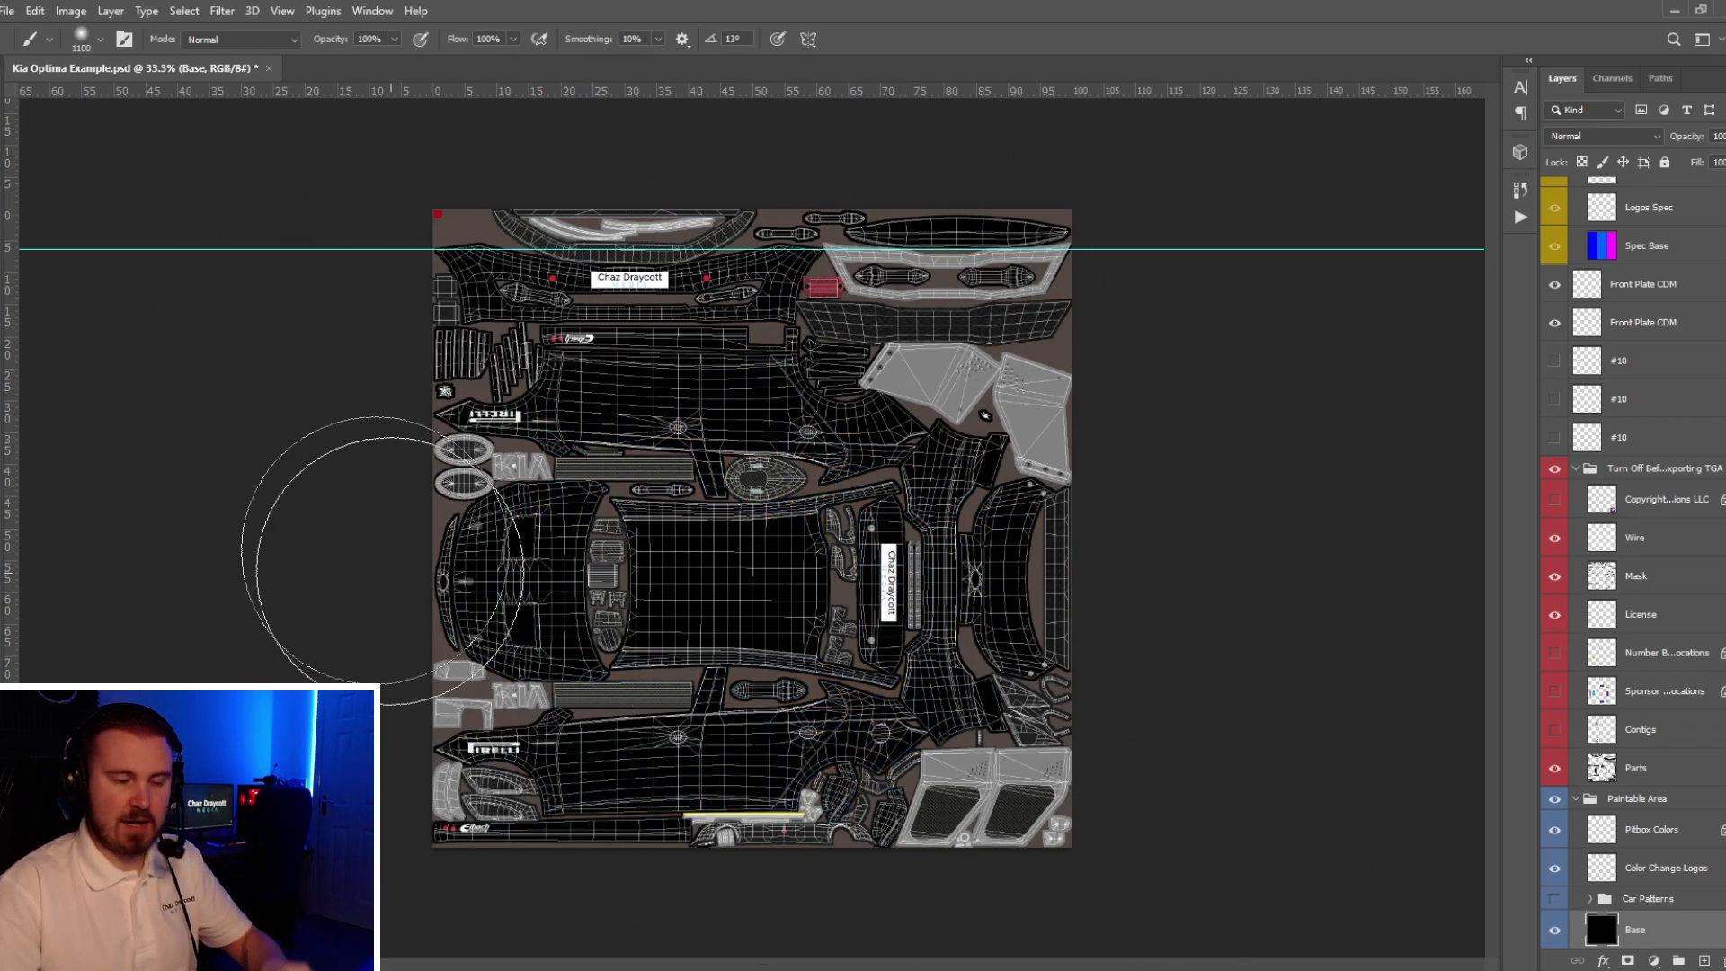
# - Save the black livery as a Targa copy named car_ followed by the customer ID, replacing the existing file
pyautogui.hotkey('ctrl', 'shift', 's')
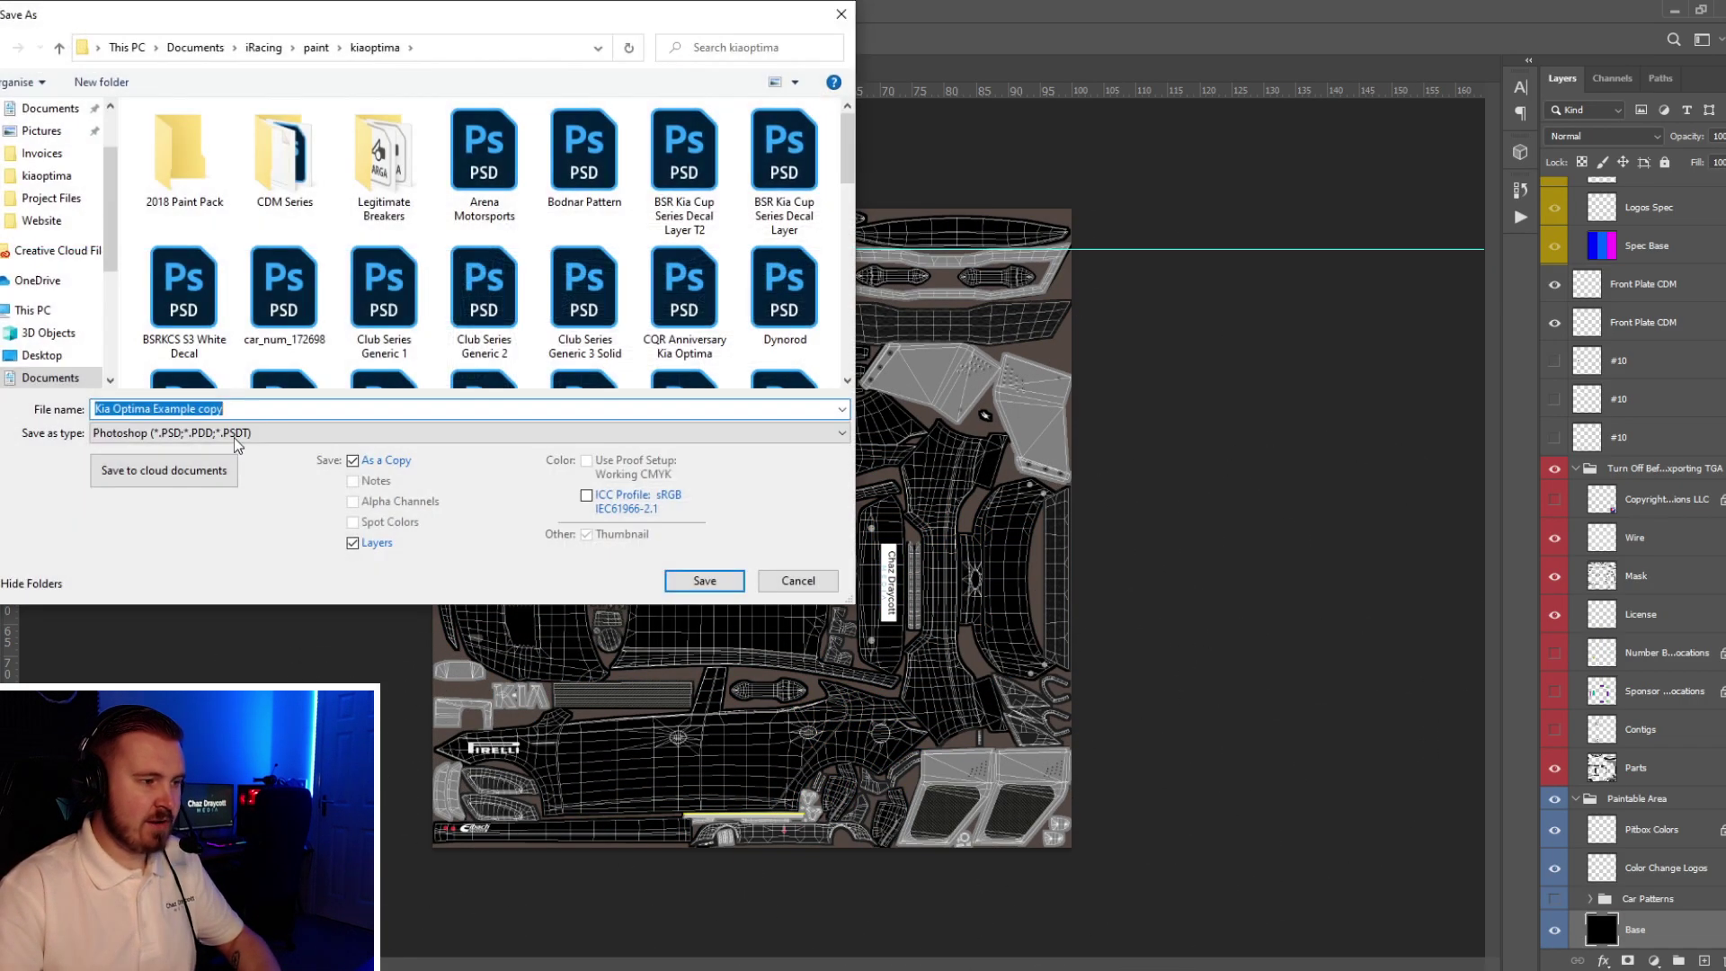
pyautogui.click(270, 433)
pyautogui.click(212, 746)
pyautogui.click(214, 409)
pyautogui.write('car_17')
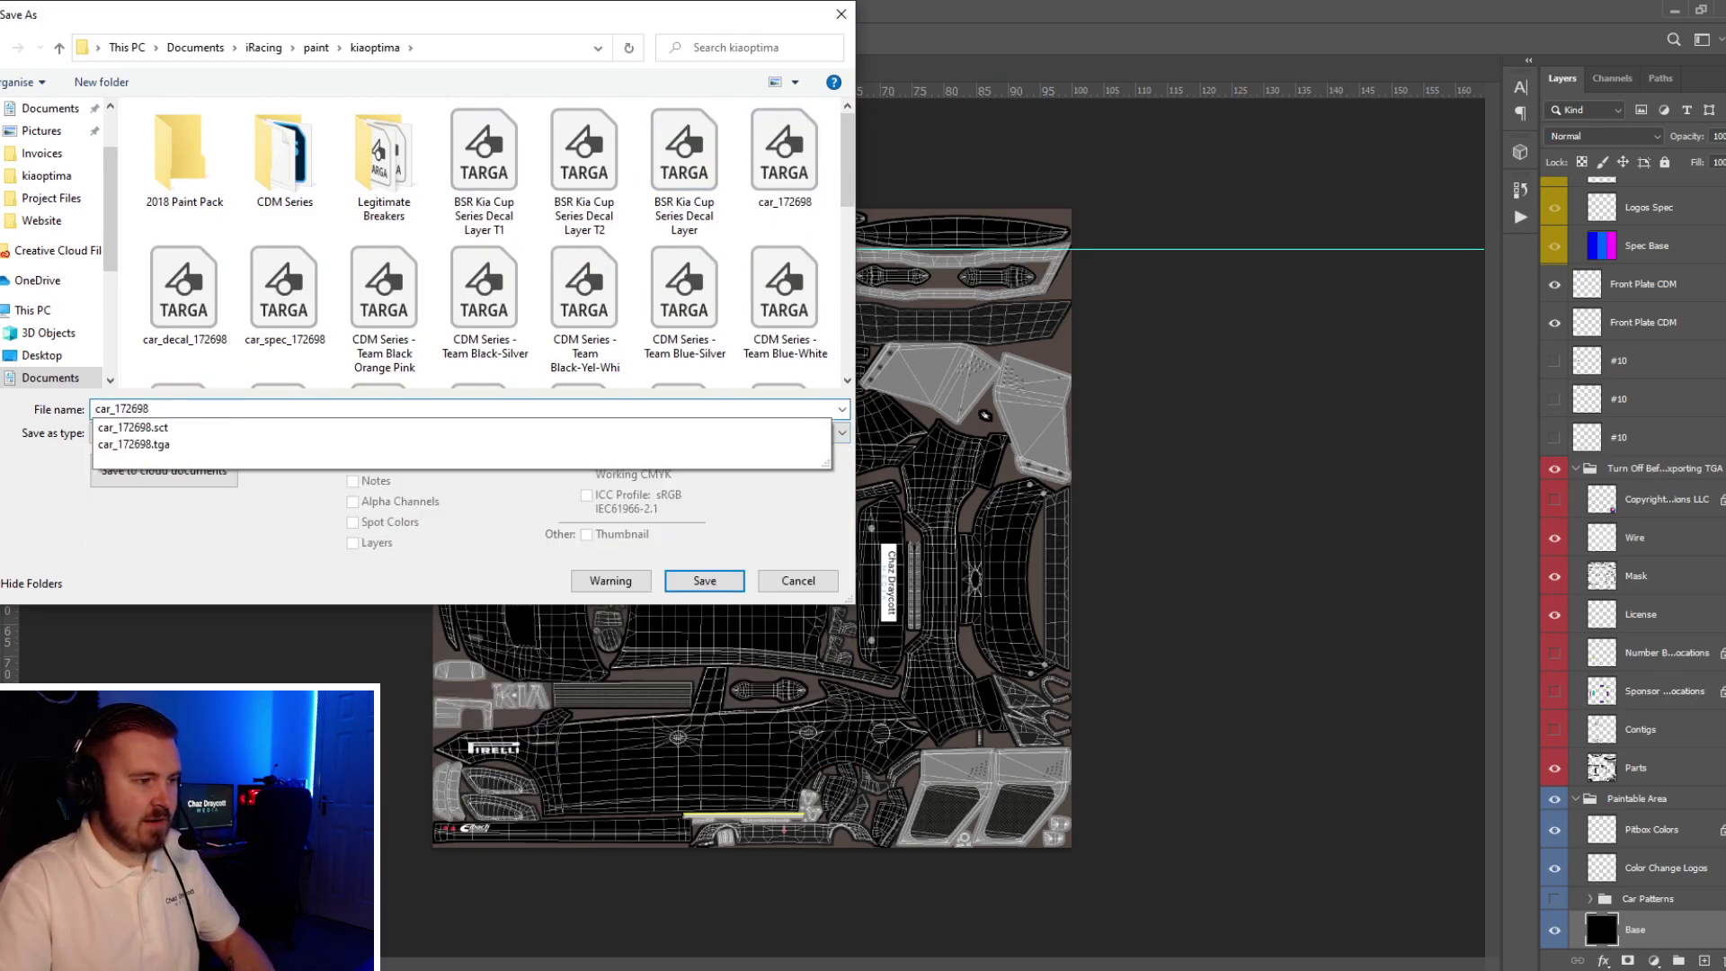
pyautogui.write('2698')
pyautogui.press('Return')
pyautogui.press('Left')
pyautogui.press('Return')
pyautogui.press('Return')
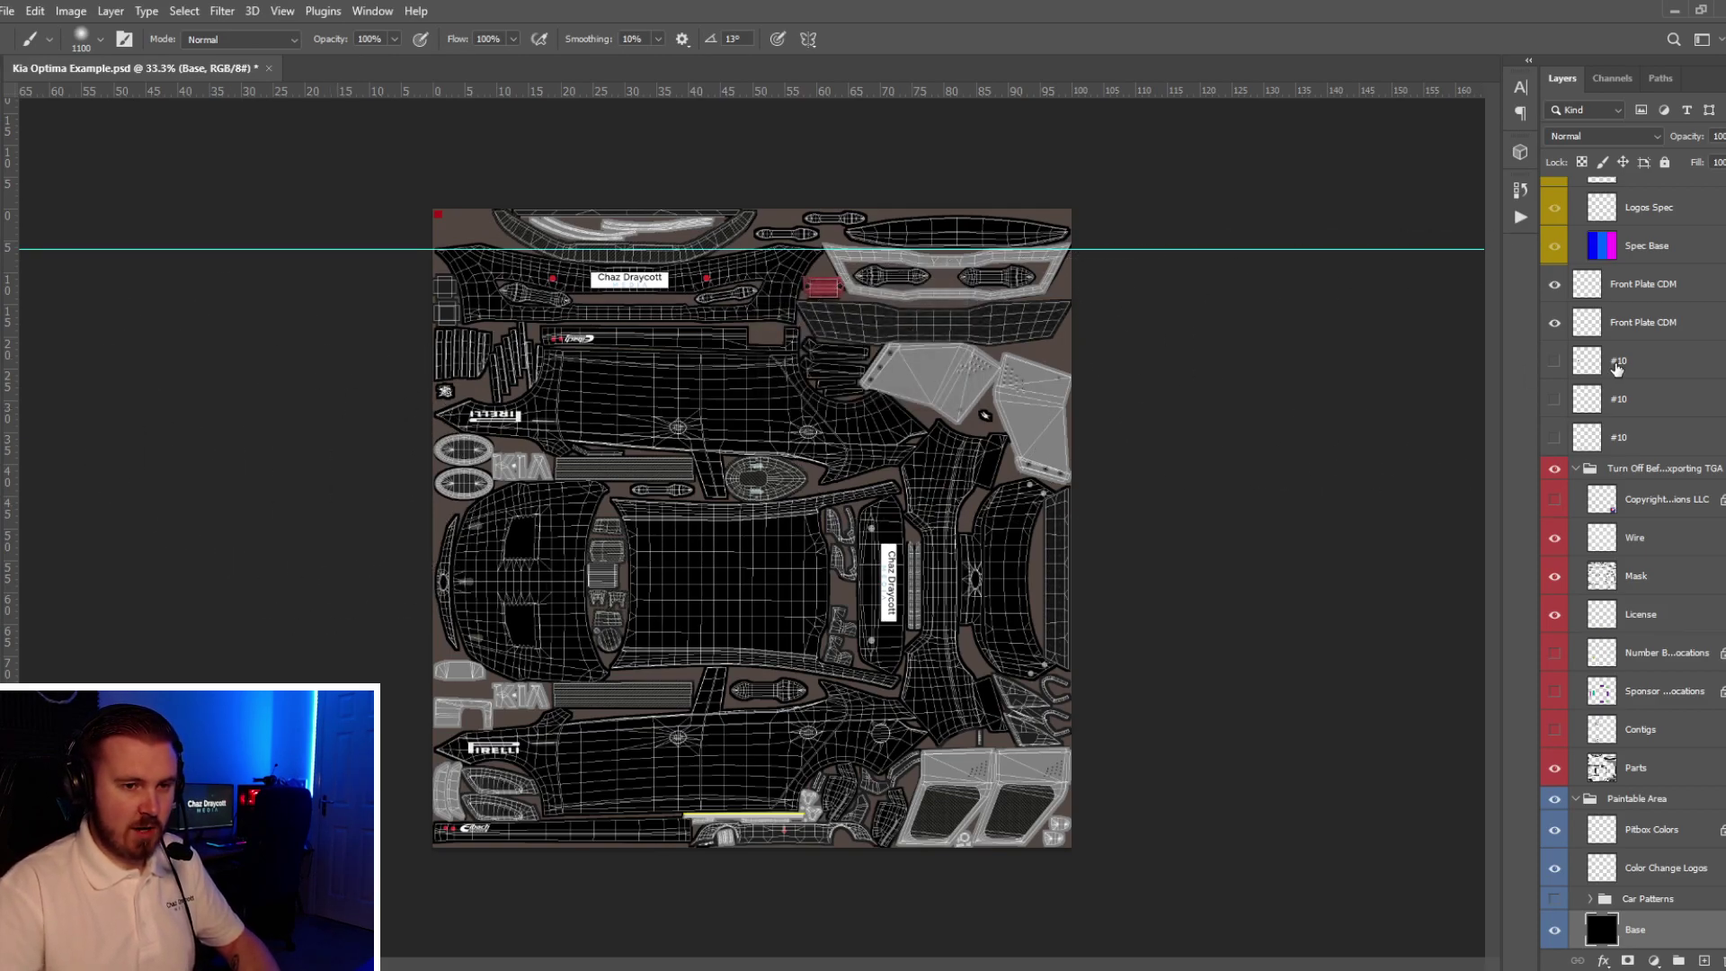
# - Show the Custom Spec Map group and make its Spec Base layer active
pyautogui.scroll(1, 1617, 369)
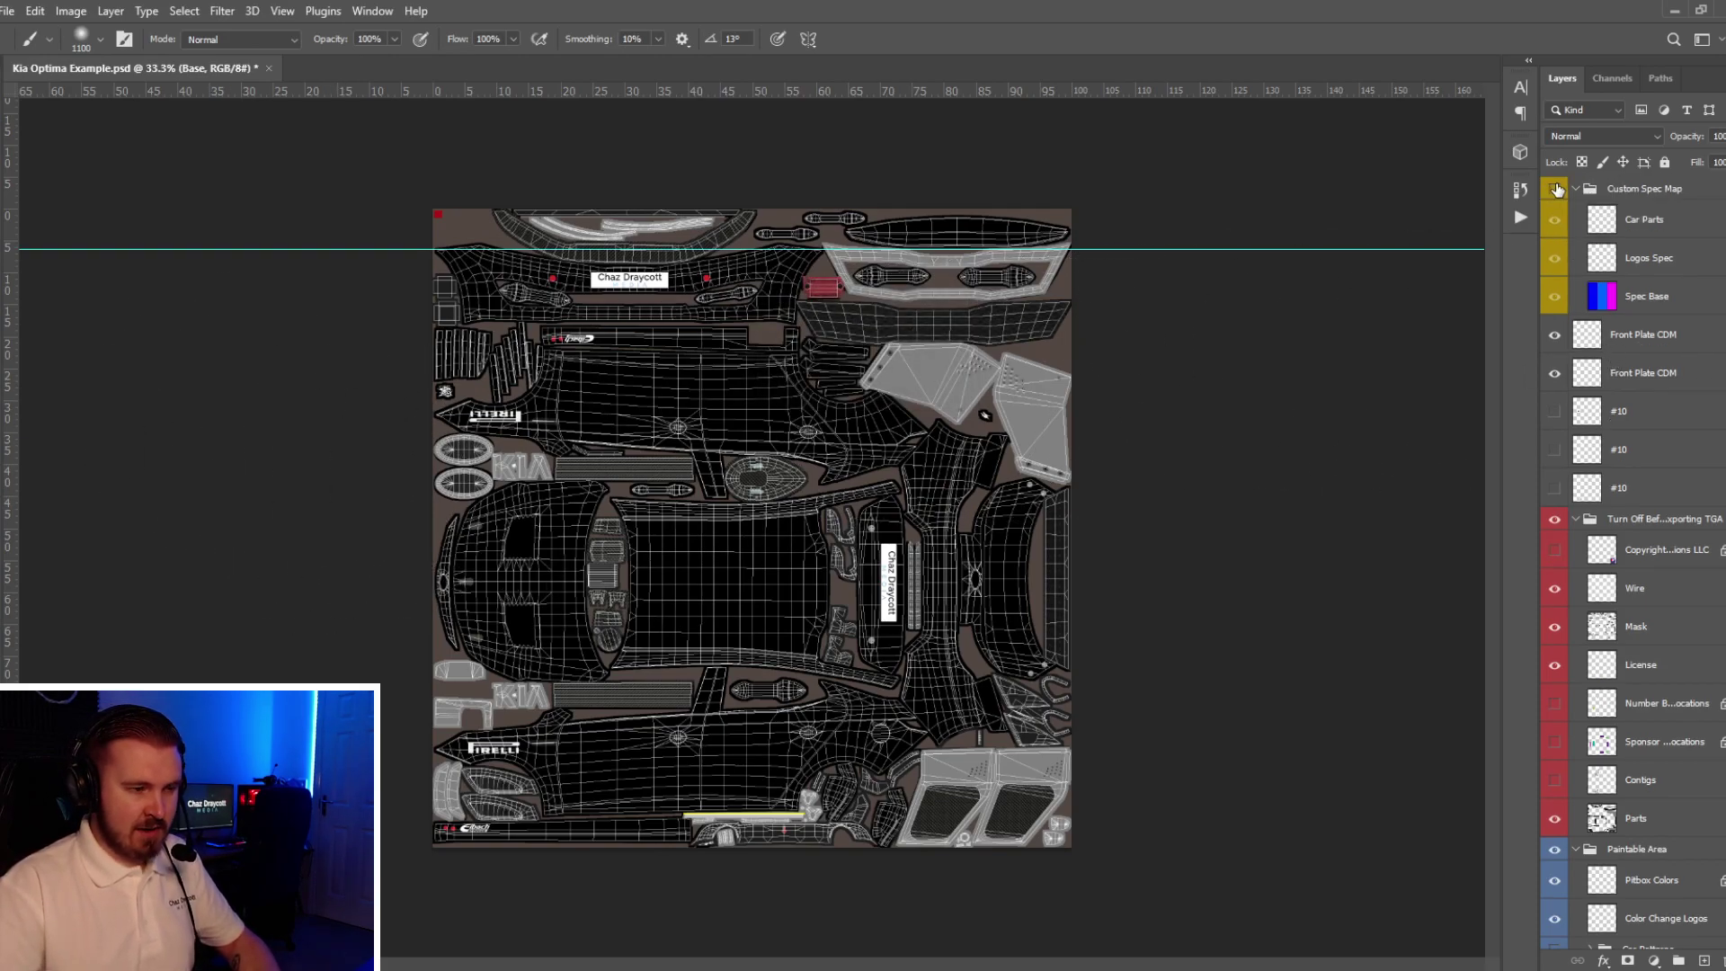
pyautogui.click(1555, 189)
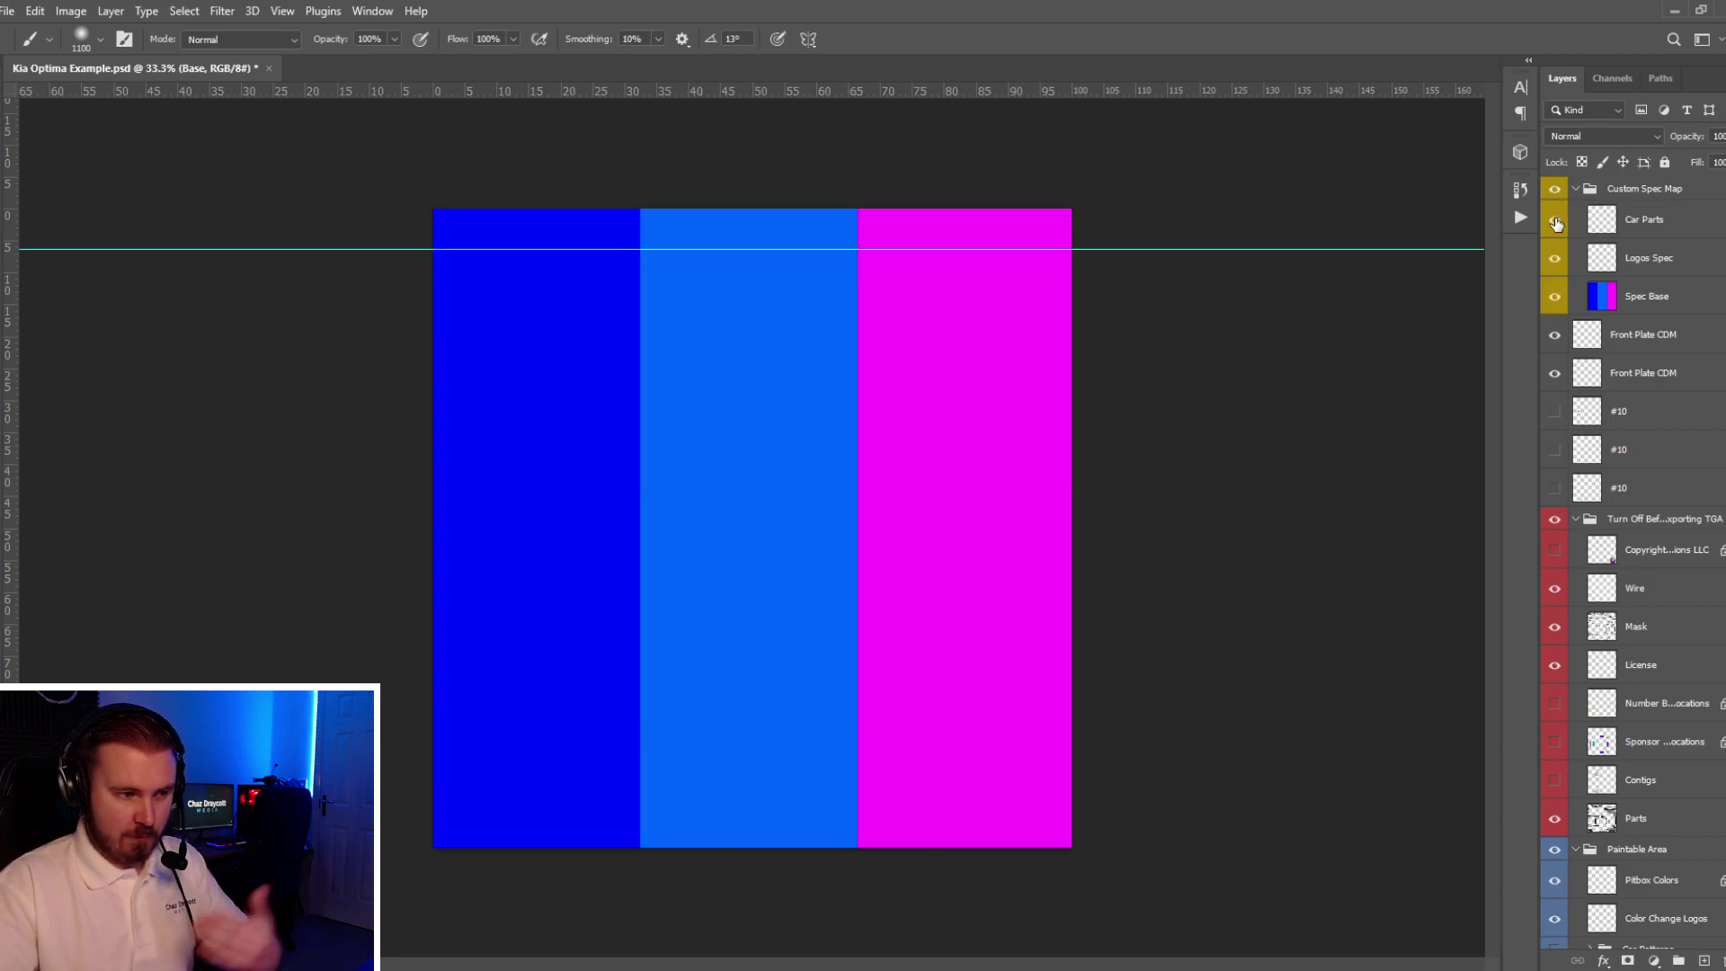
pyautogui.click(1647, 310)
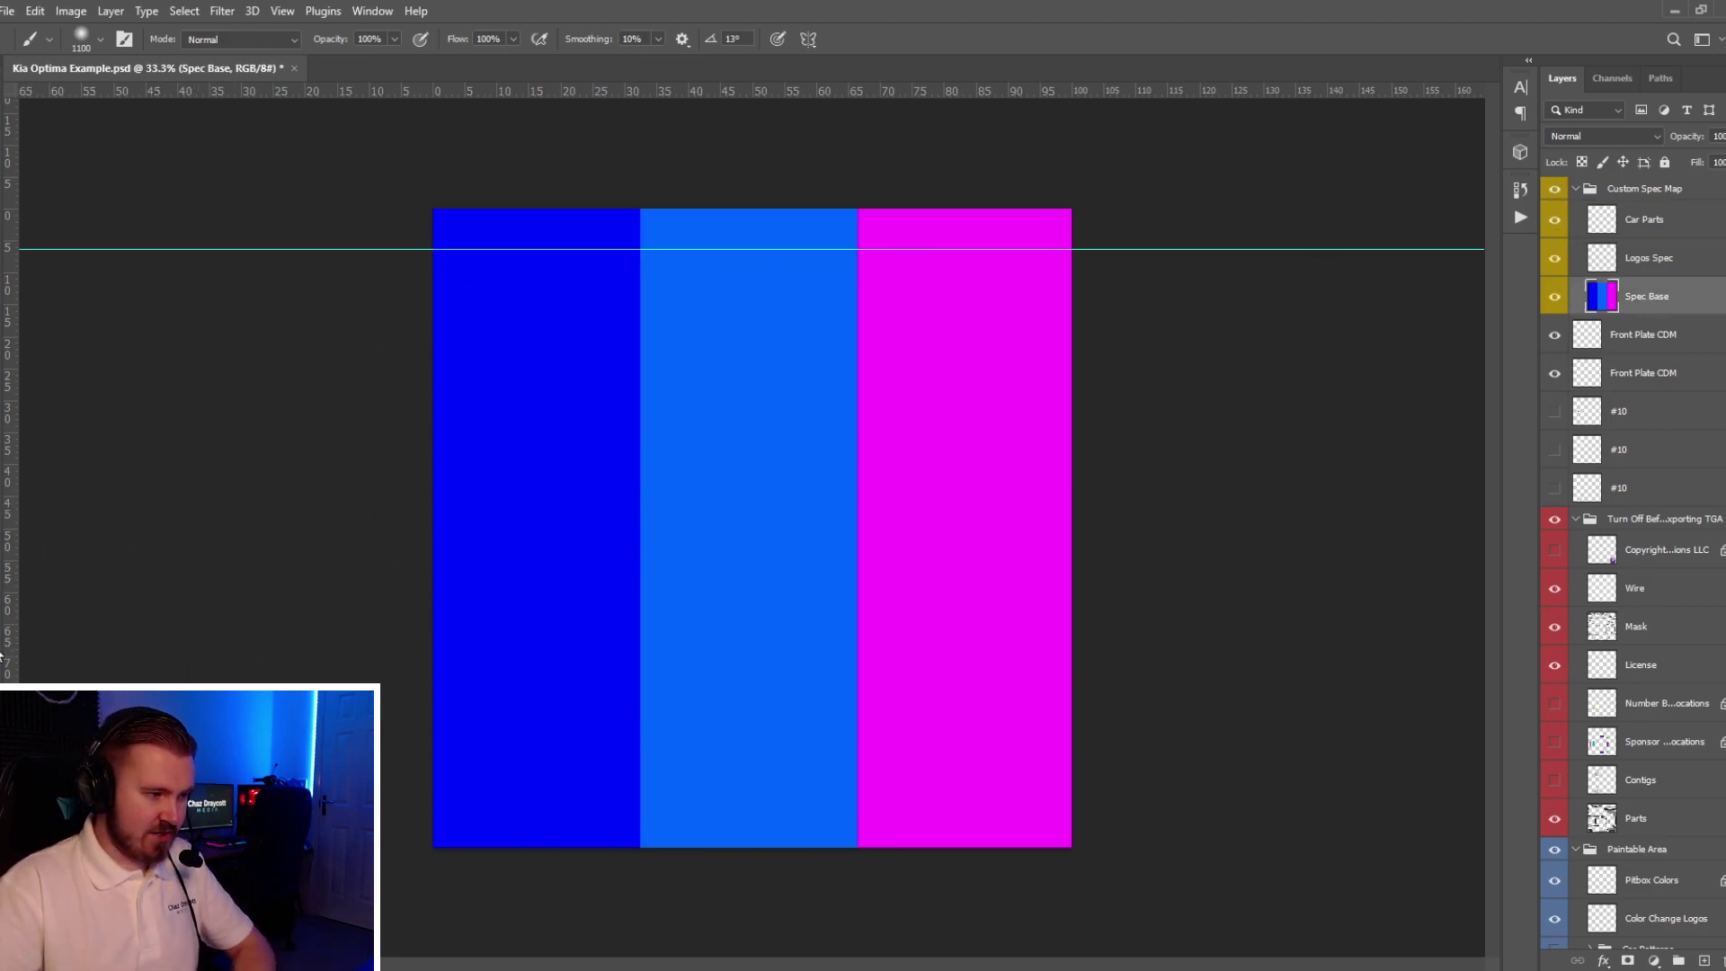
pyautogui.click(2, 706)
pyautogui.click(739, 647)
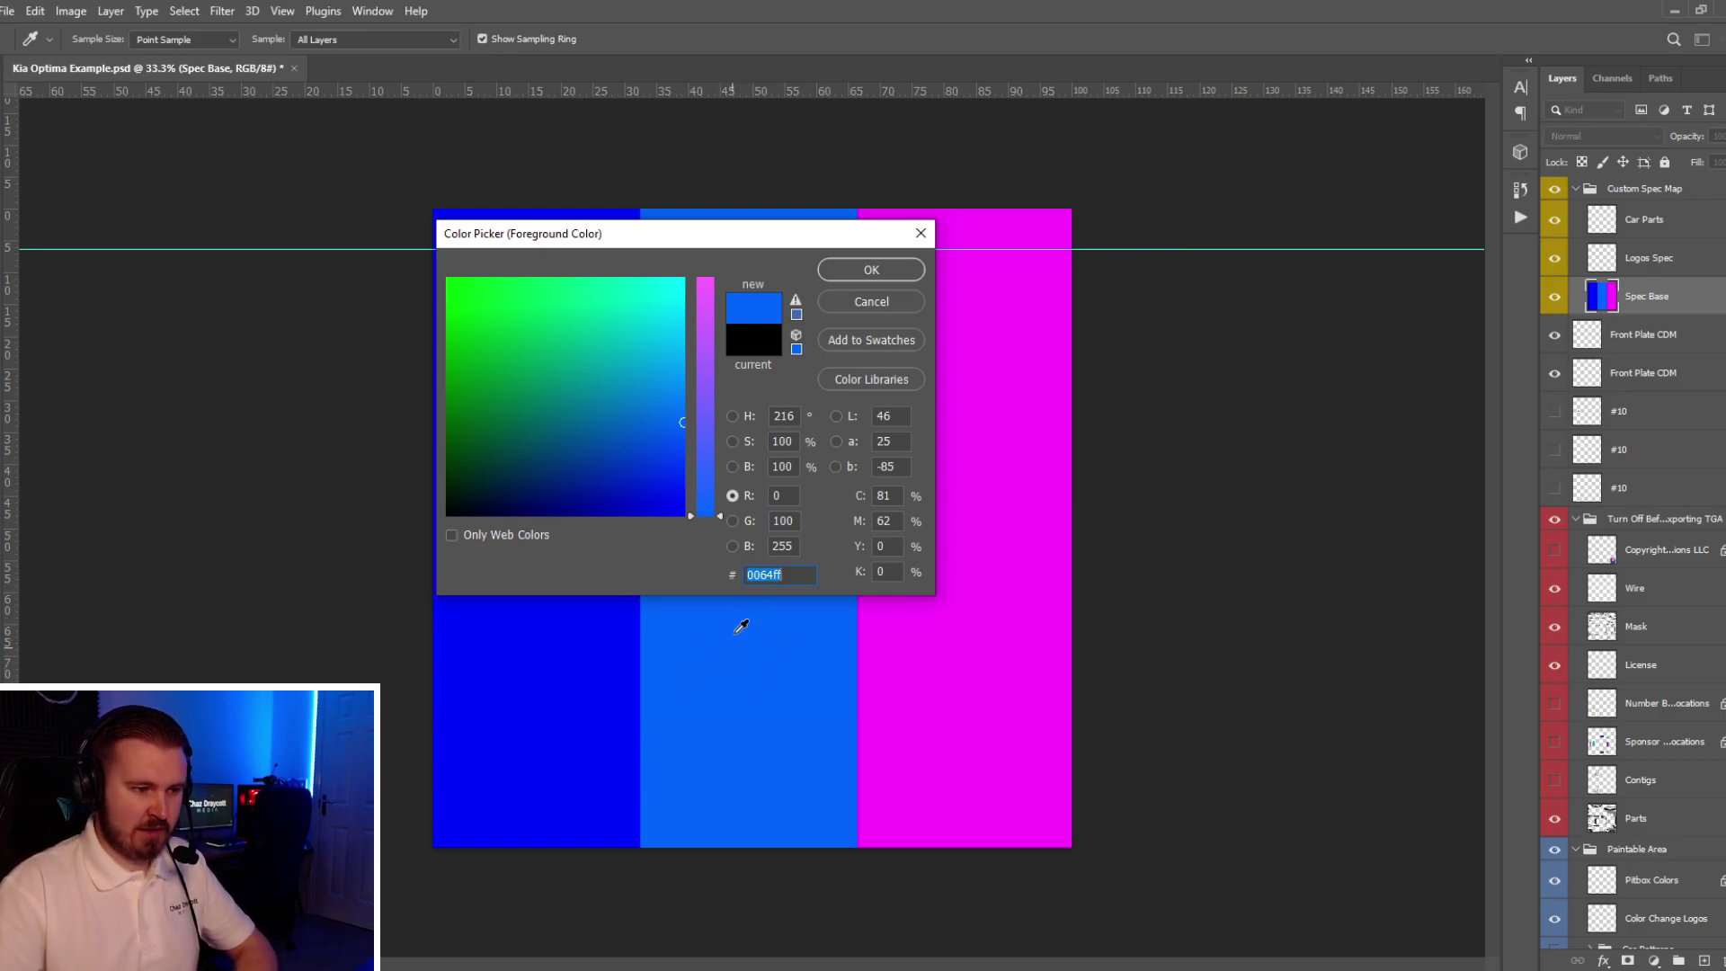
pyautogui.click(784, 547)
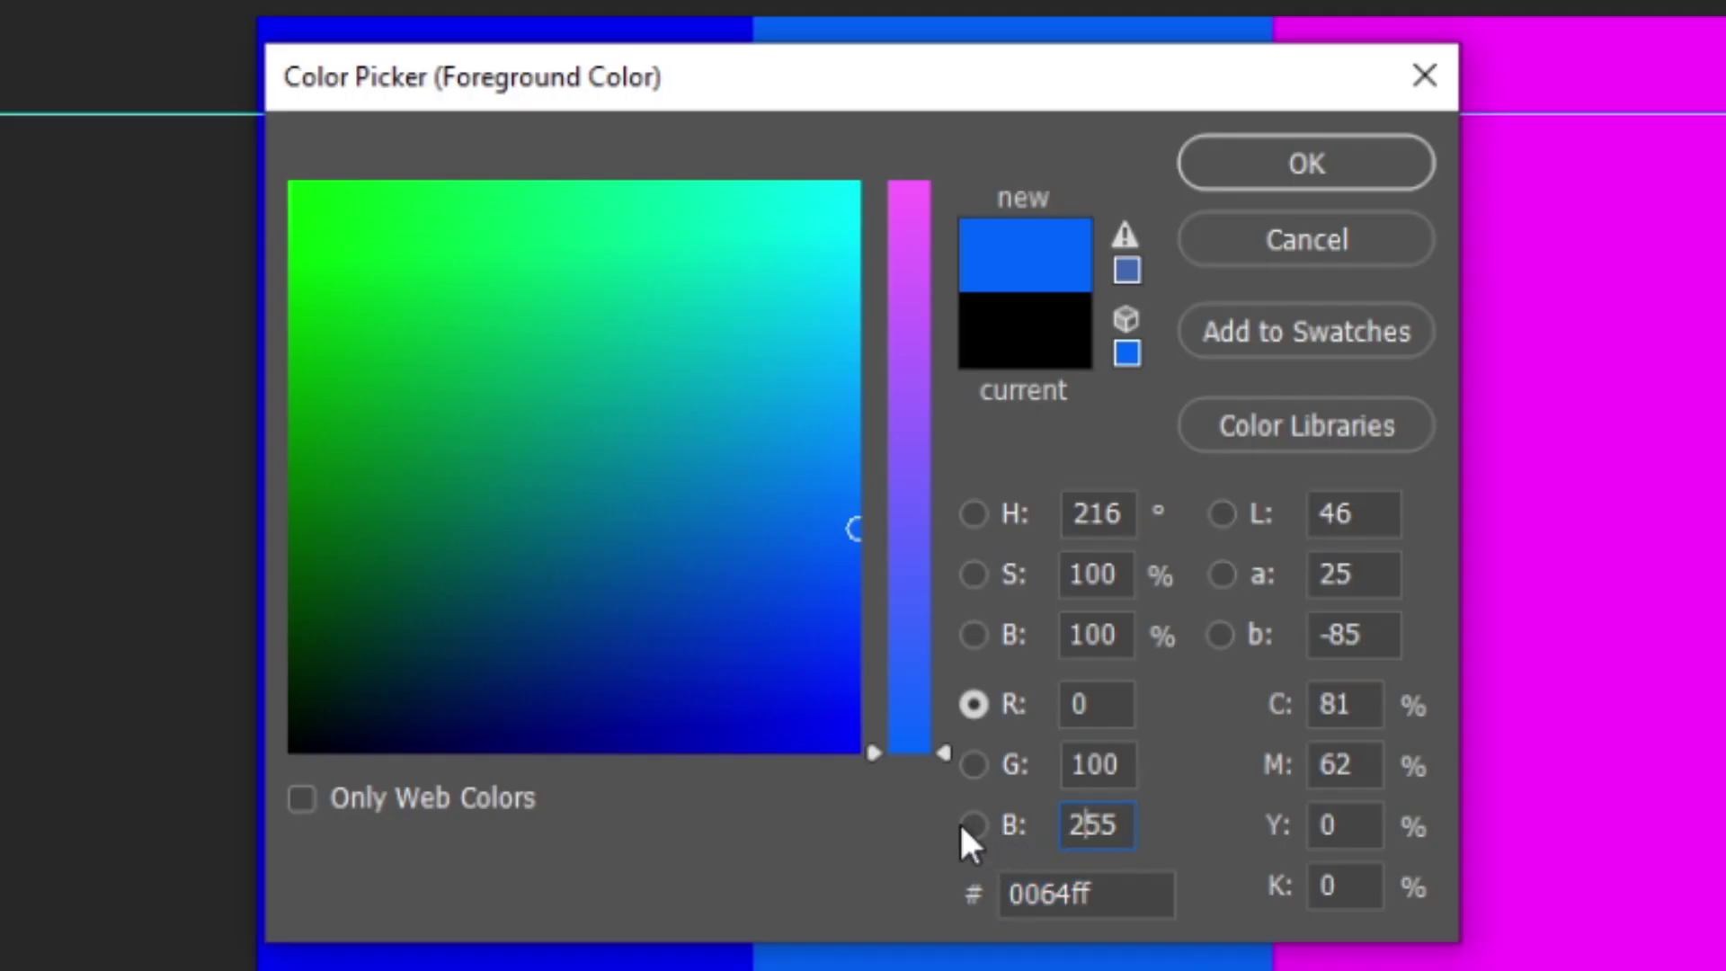
pyautogui.click(732, 545)
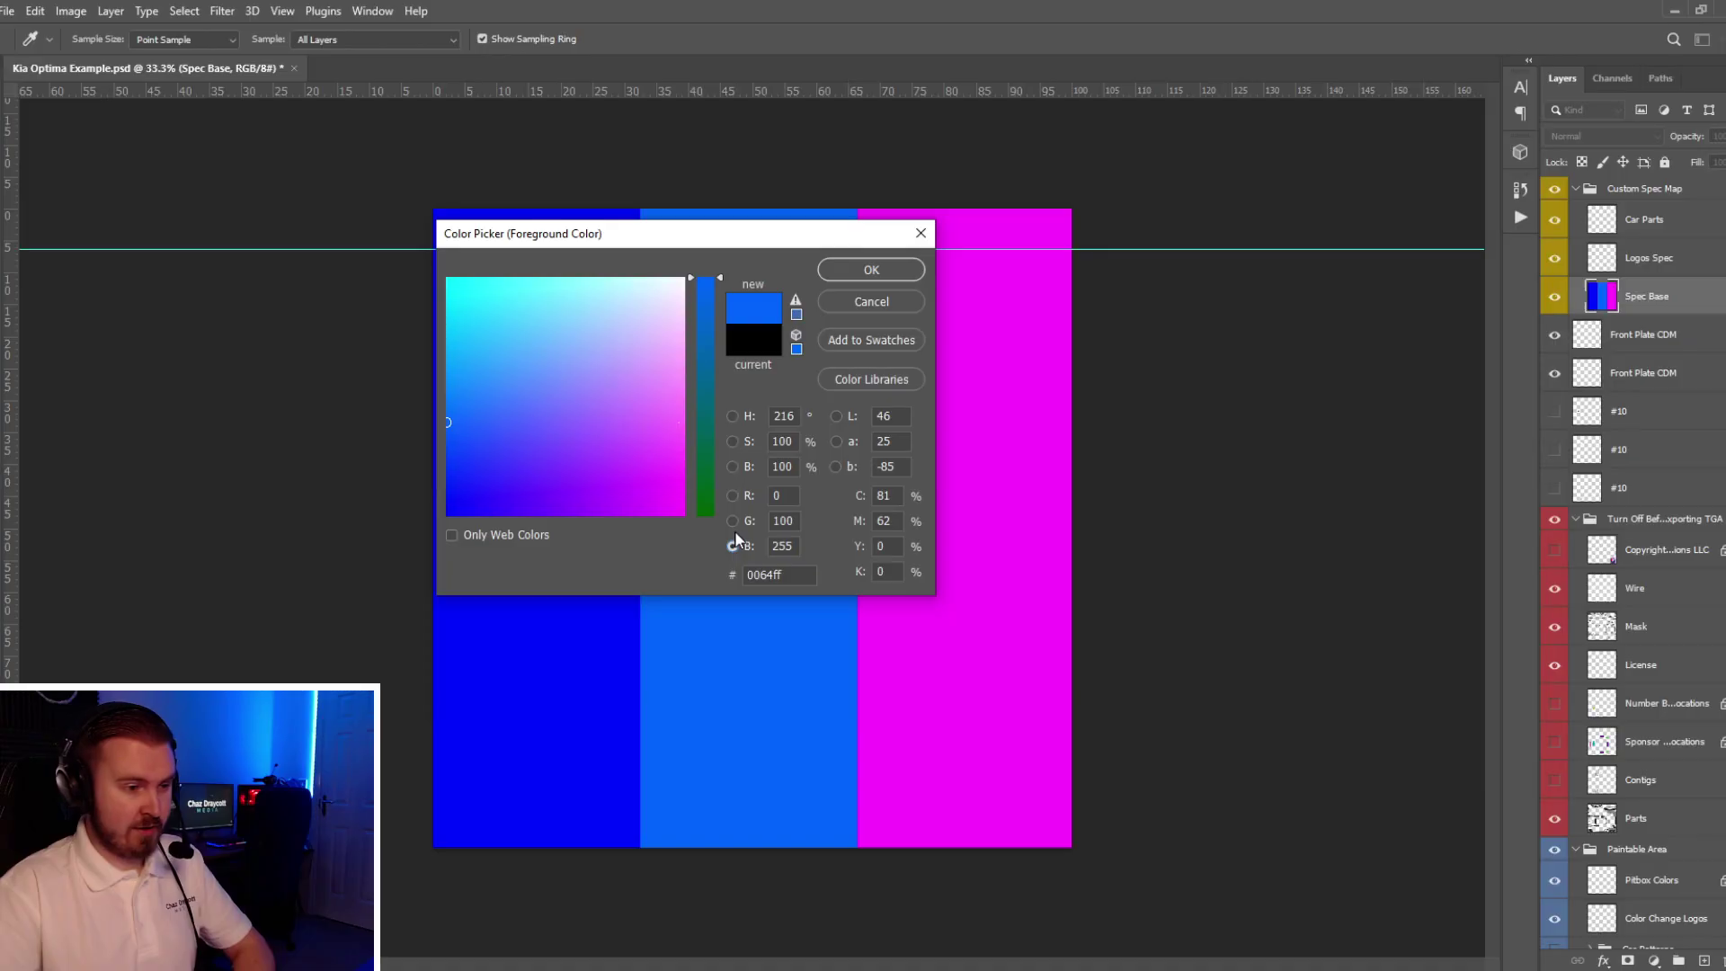
pyautogui.click(972, 764)
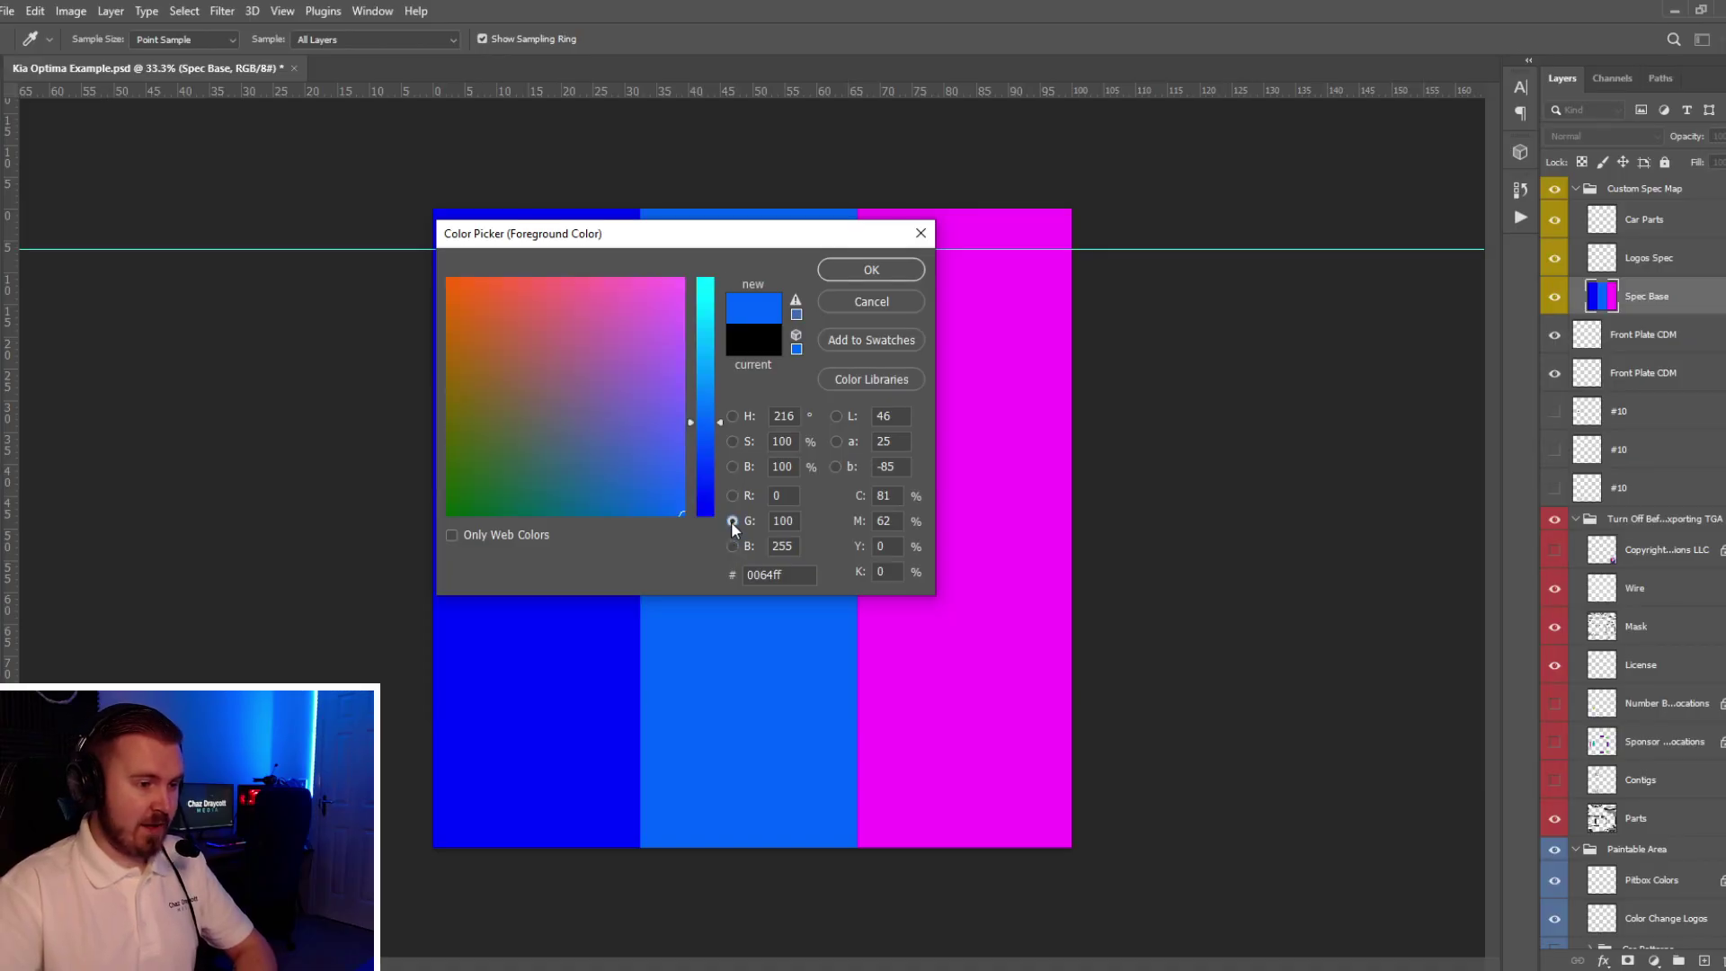
pyautogui.click(865, 302)
# - Sample 0064ff from the middle stripe as the foreground colour and brush the entire Spec Base layer with it
pyautogui.press('b')
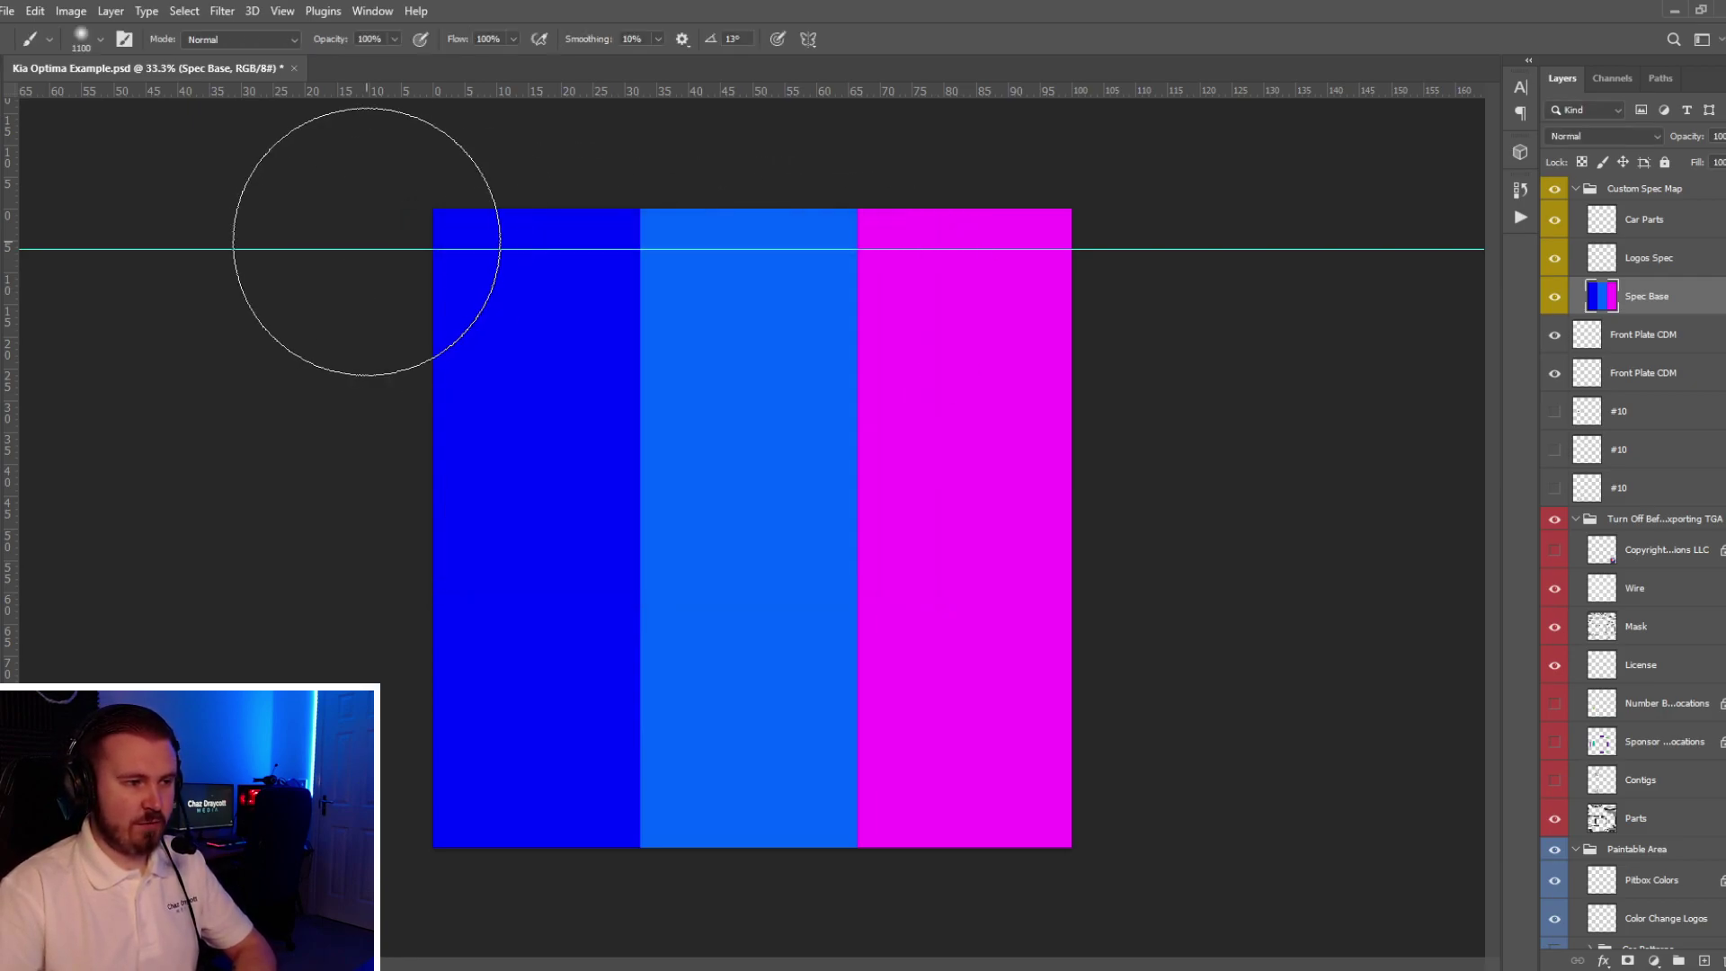
pyautogui.moveTo(366, 239)
pyautogui.mouseDown()
pyautogui.moveTo(1021, 371)
pyautogui.moveTo(218, 752)
pyautogui.moveTo(56, 667)
pyautogui.mouseUp()
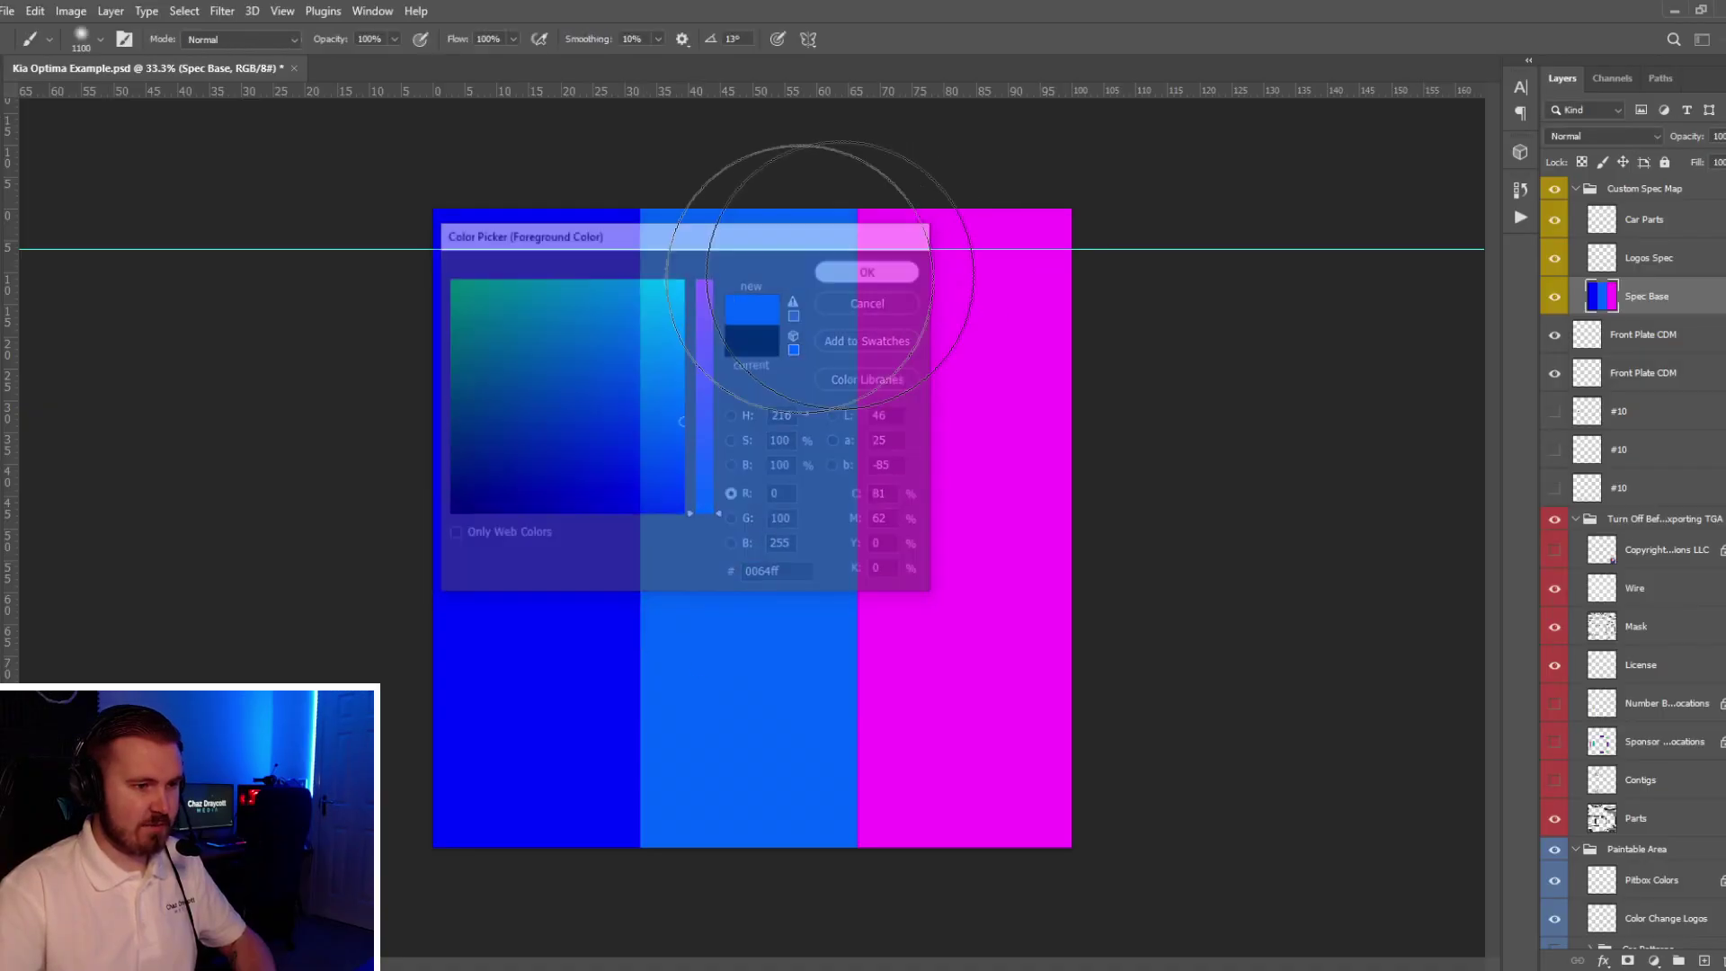
pyautogui.moveTo(396, 270)
pyautogui.mouseDown()
pyautogui.moveTo(1213, 364)
pyautogui.moveTo(1115, 549)
pyautogui.moveTo(1102, 831)
pyautogui.moveTo(270, 832)
pyautogui.mouseUp()
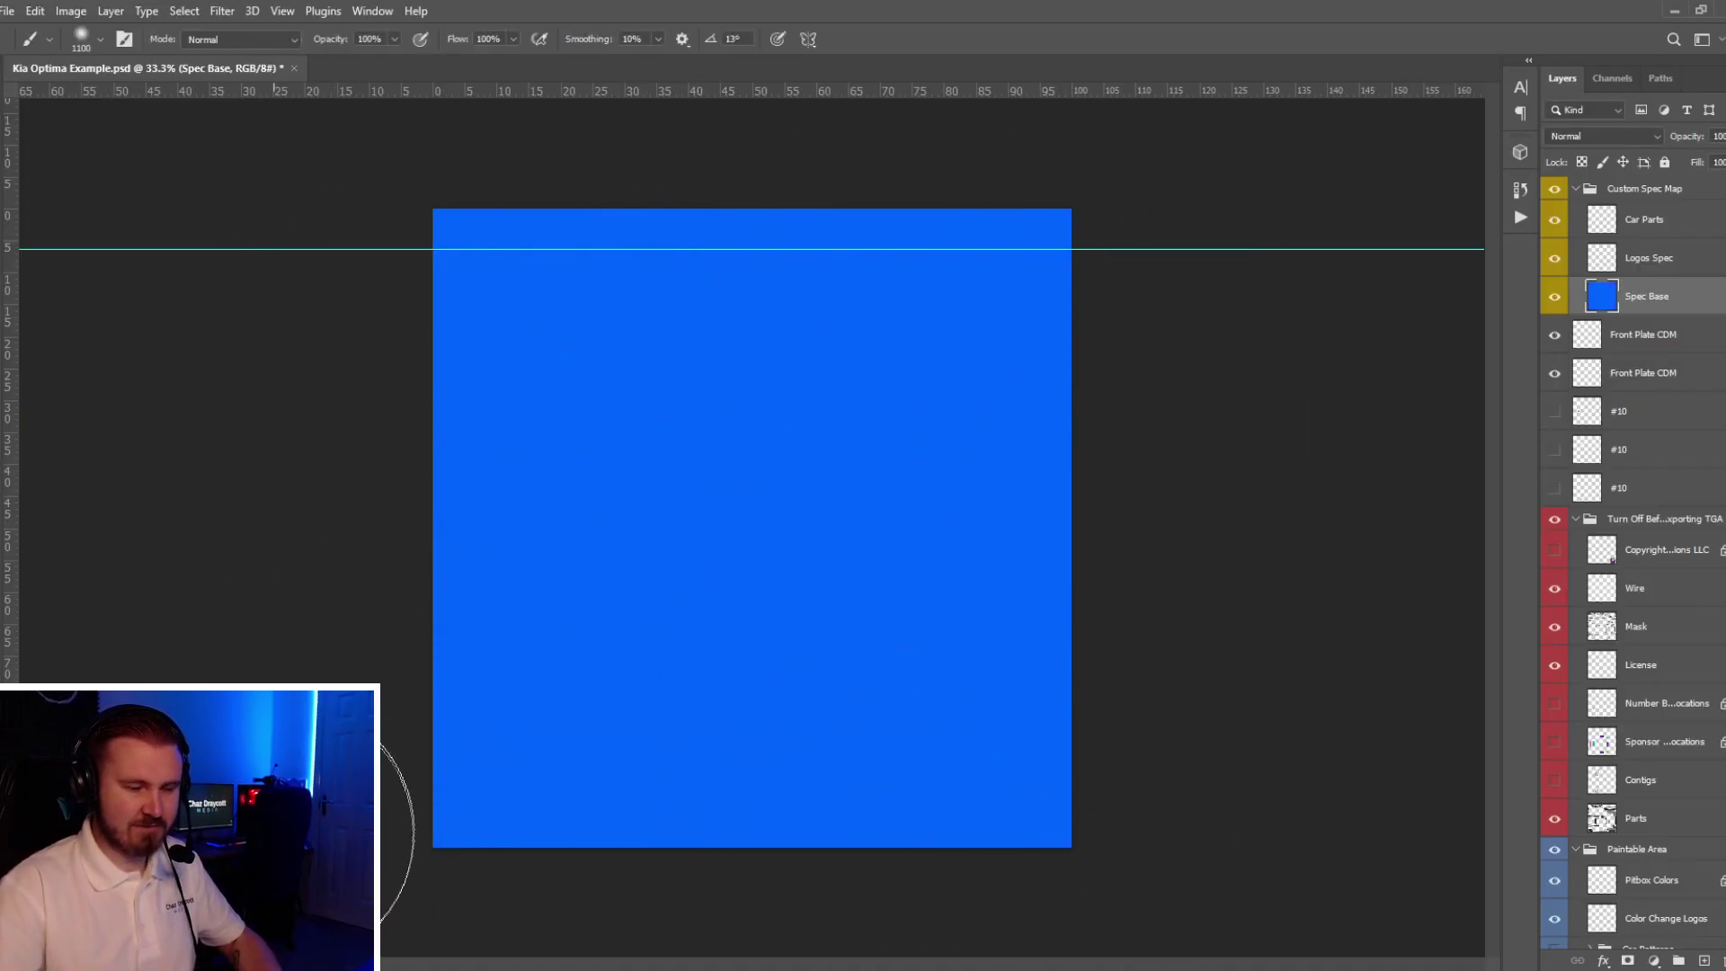
# - Save the blue spec map as a Targa copy named car_spec_ followed by the customer ID, replacing the existing file
pyautogui.hotkey('ctrl', 'alt', 's')
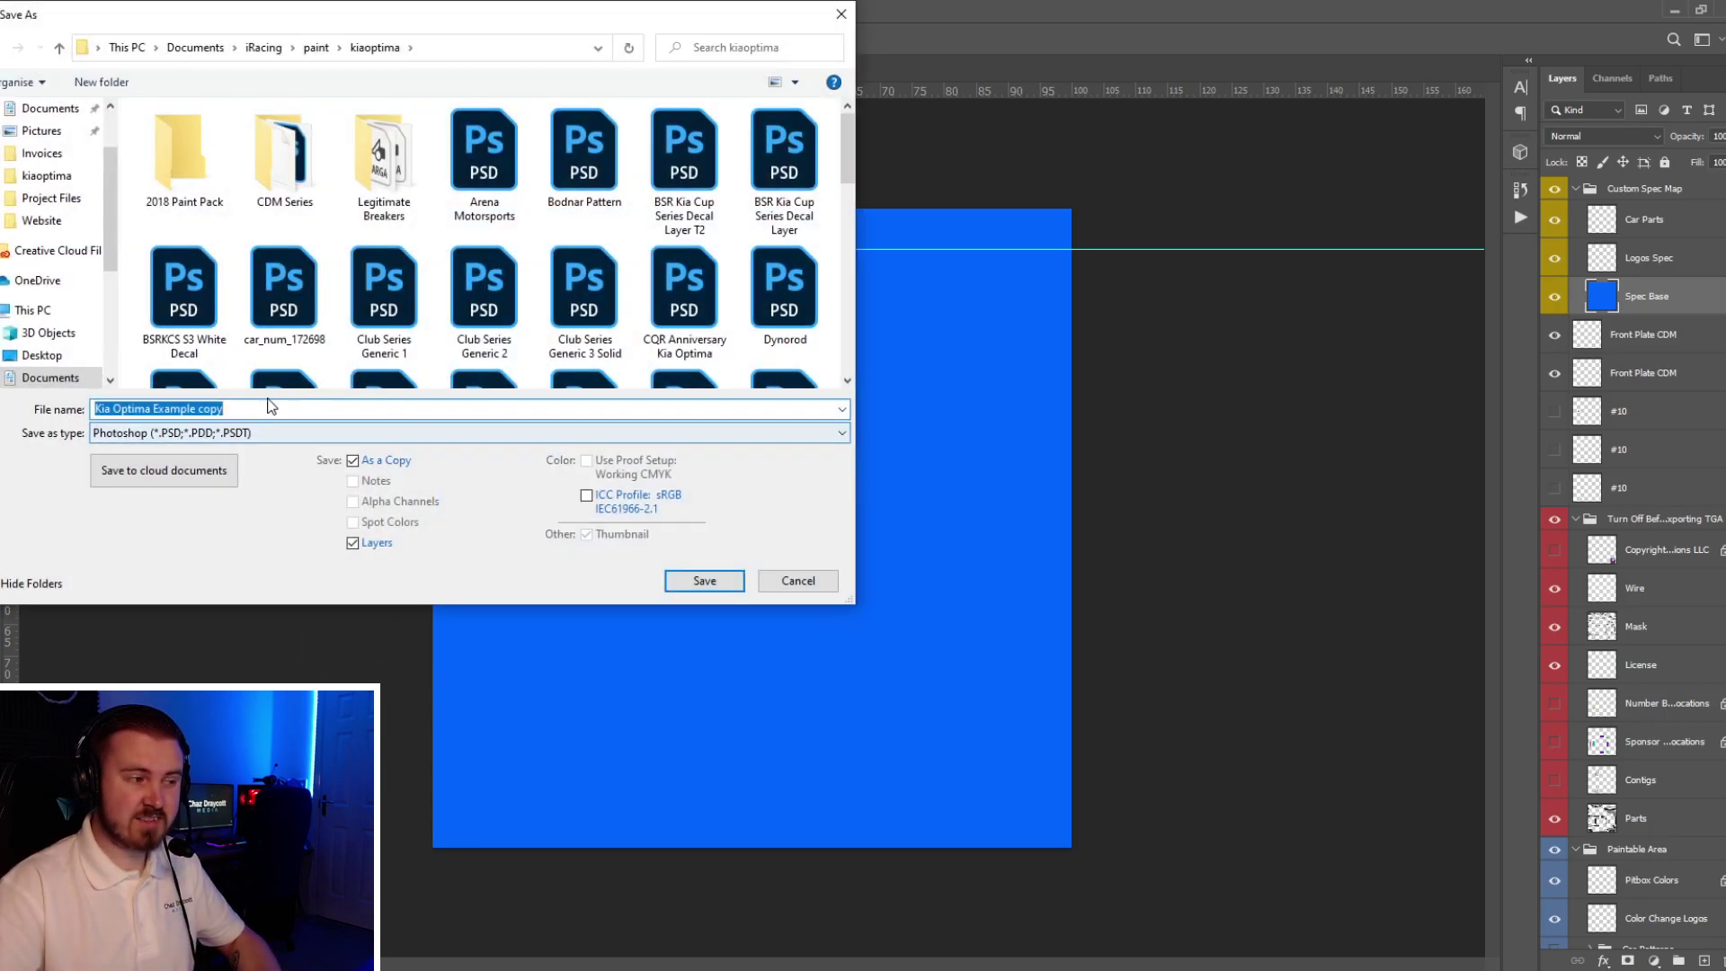
pyautogui.click(240, 433)
pyautogui.click(432, 747)
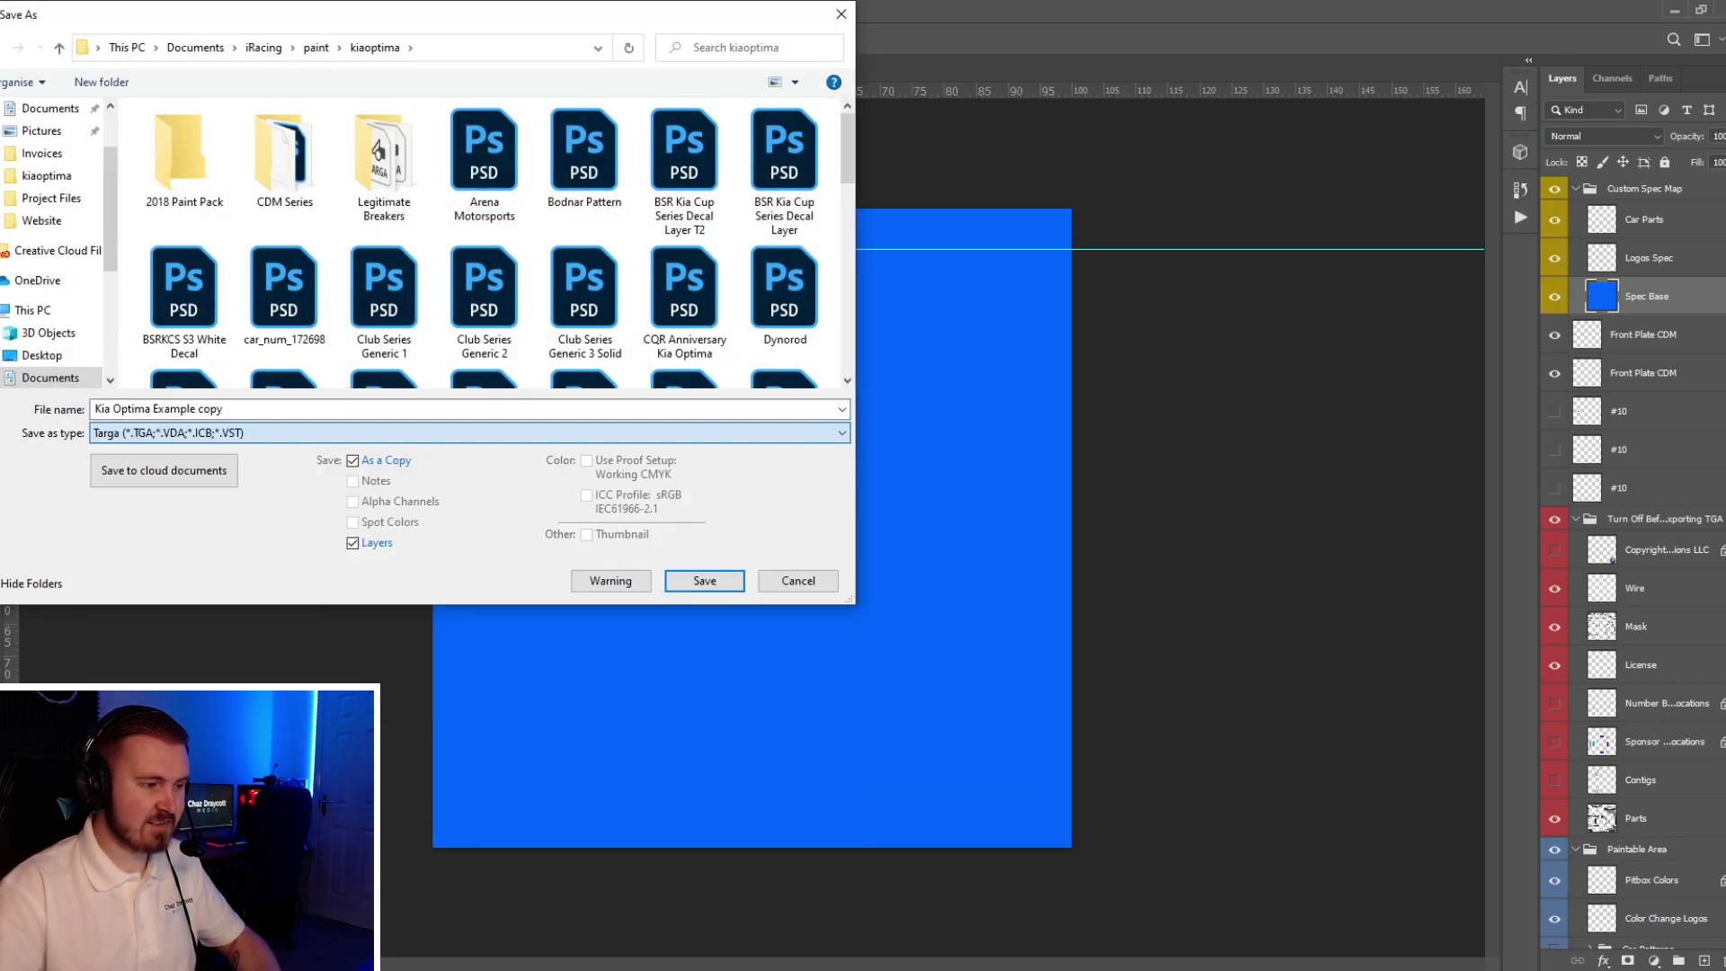
pyautogui.click(233, 410)
pyautogui.write('car_spec_')
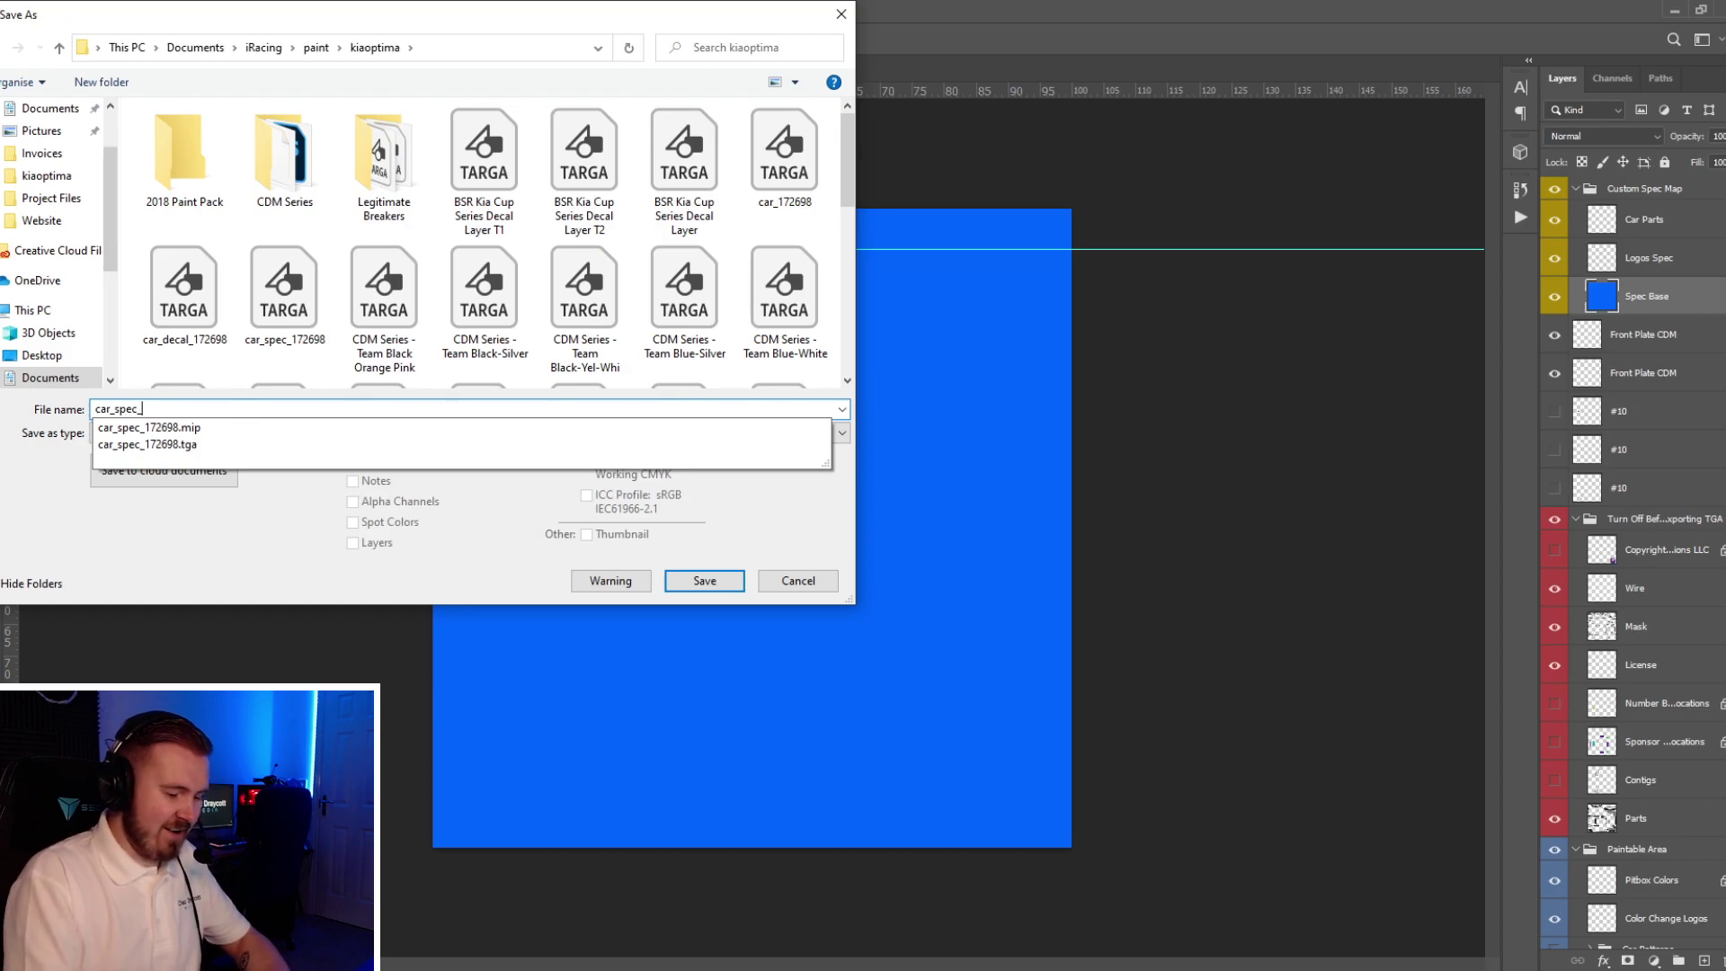
pyautogui.write('172698')
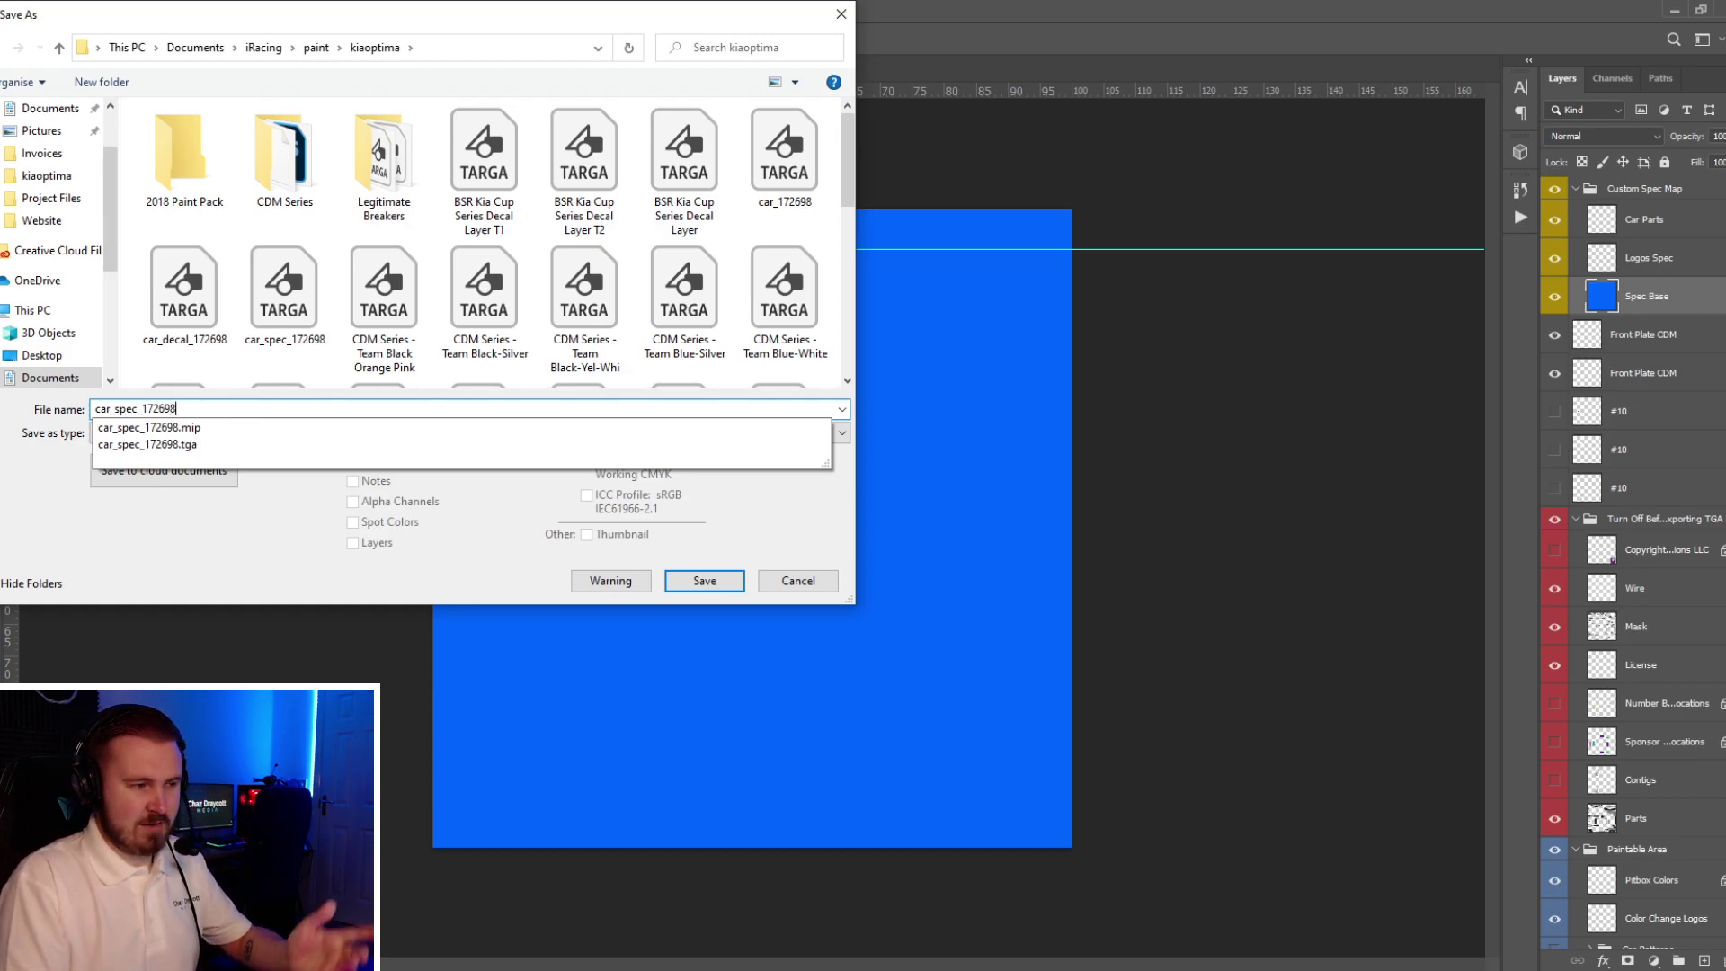
pyautogui.press('Return')
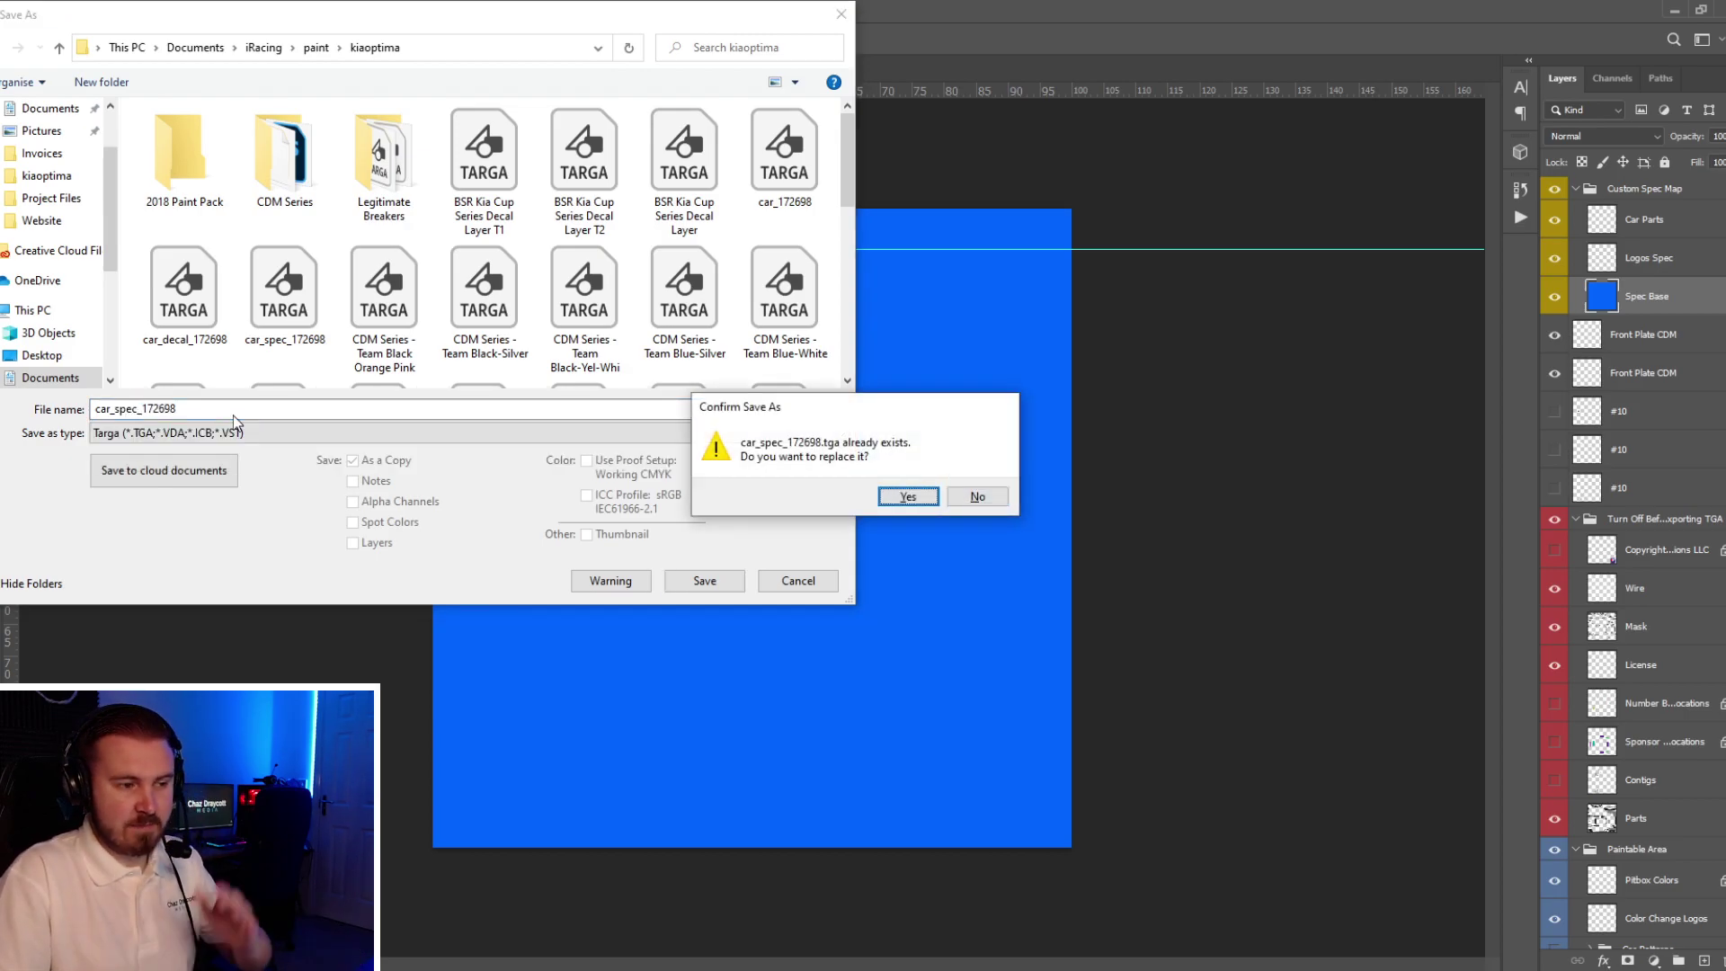
pyautogui.press('Return')
pyautogui.press('Return')
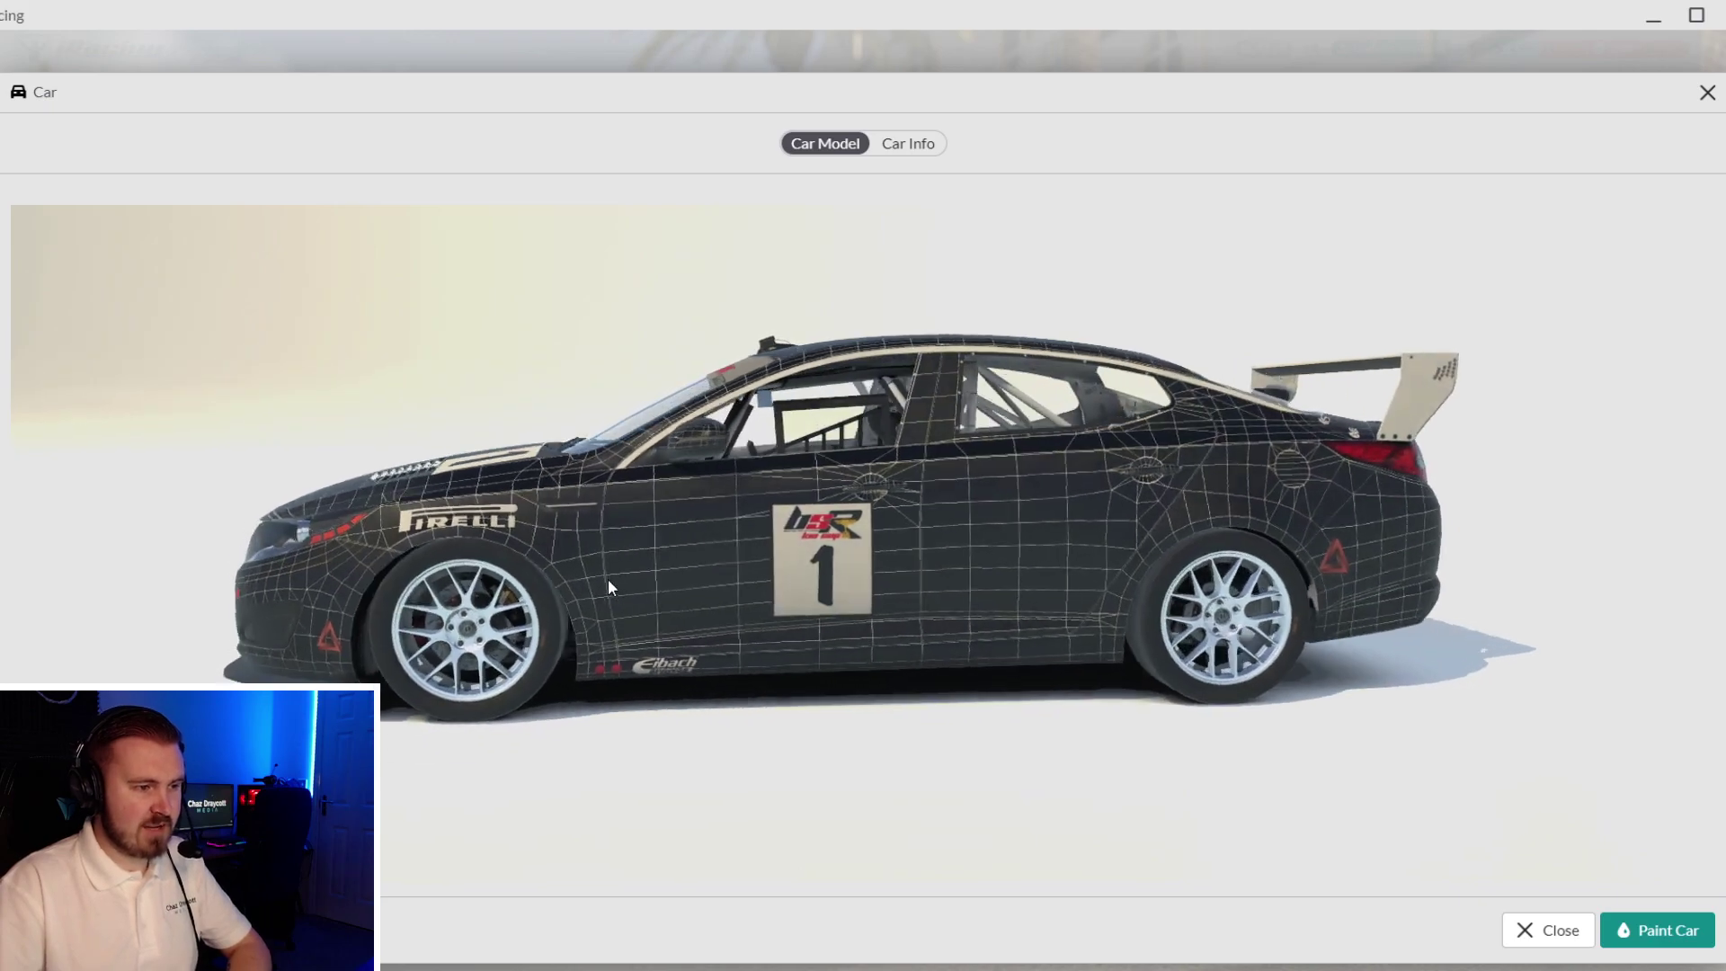
# - Examine the finish on the car's side and rear quarter in the iRacing car viewer and return to Photoshop
pyautogui.scroll(5, 1129, 552)
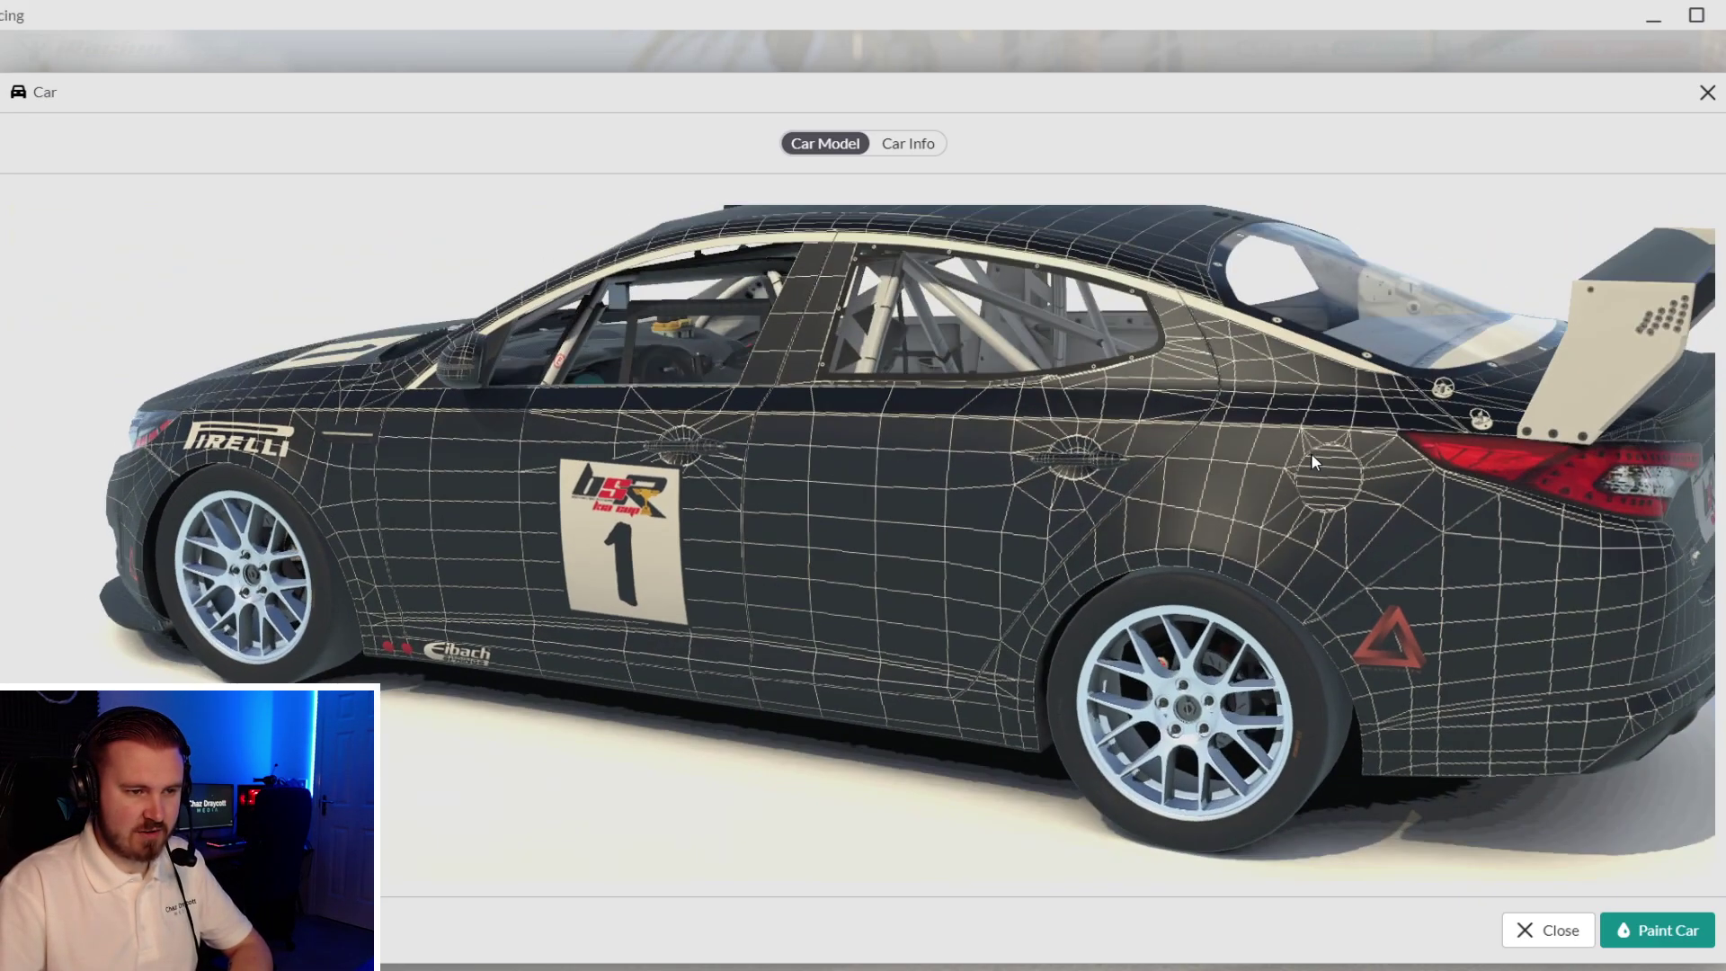
pyautogui.moveTo(1318, 444); pyautogui.dragTo(1255, 500)
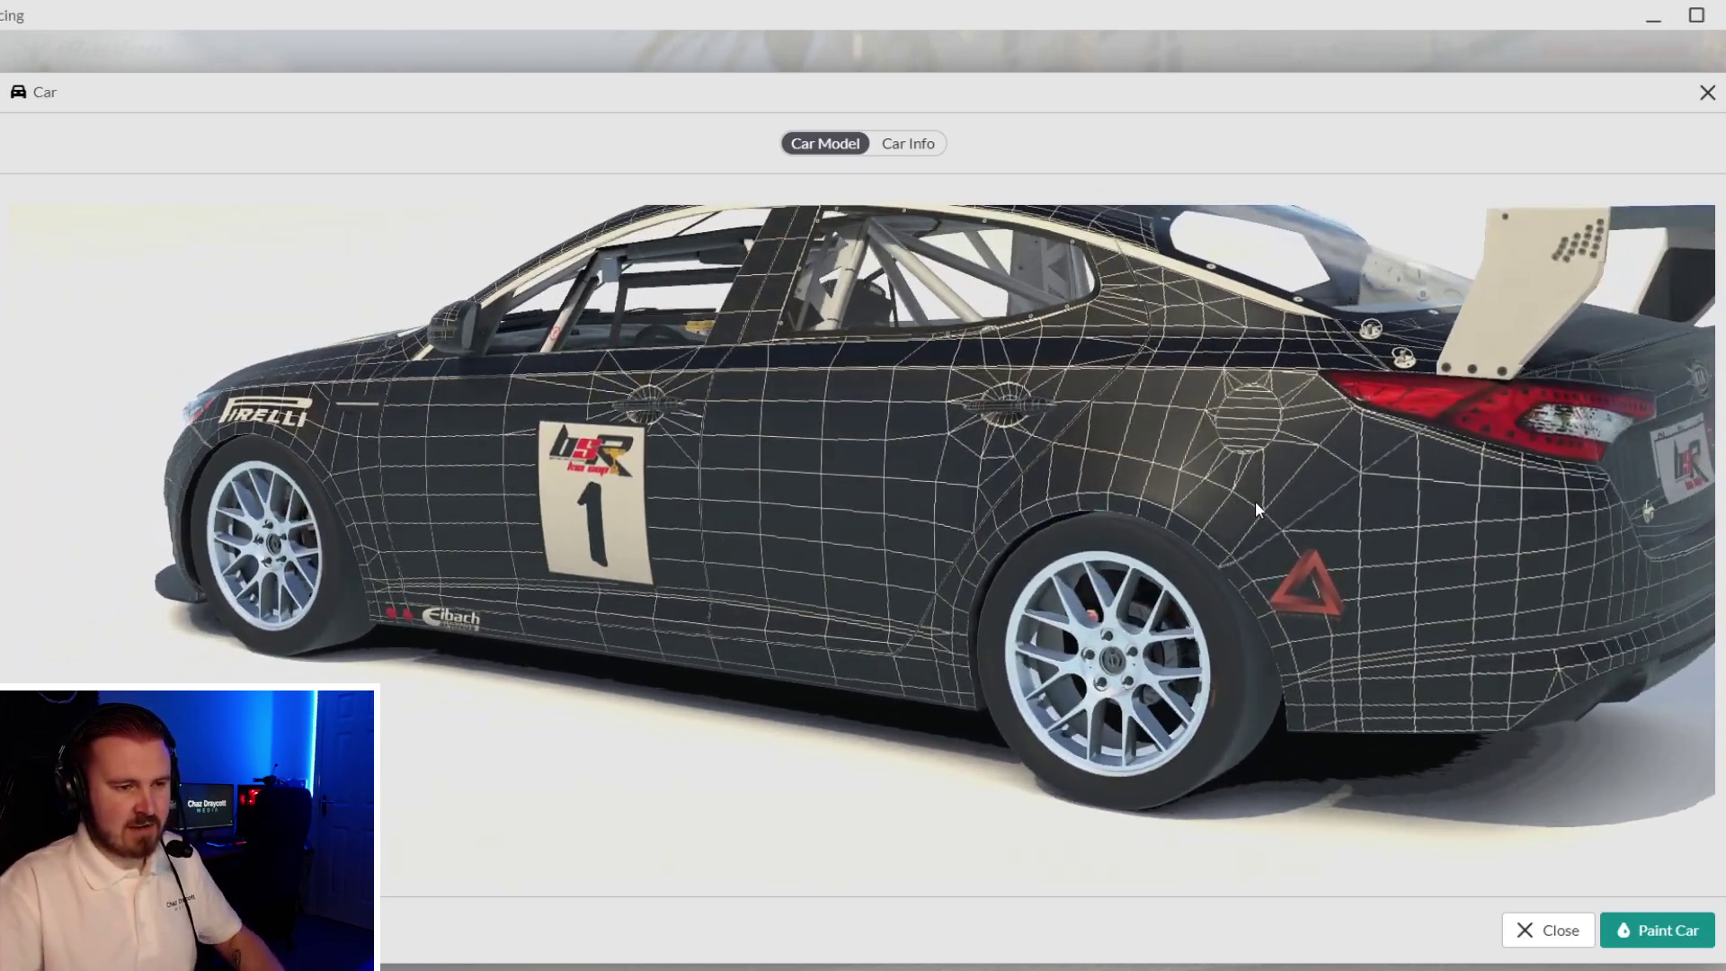
pyautogui.hotkey('alt', 'Tab')
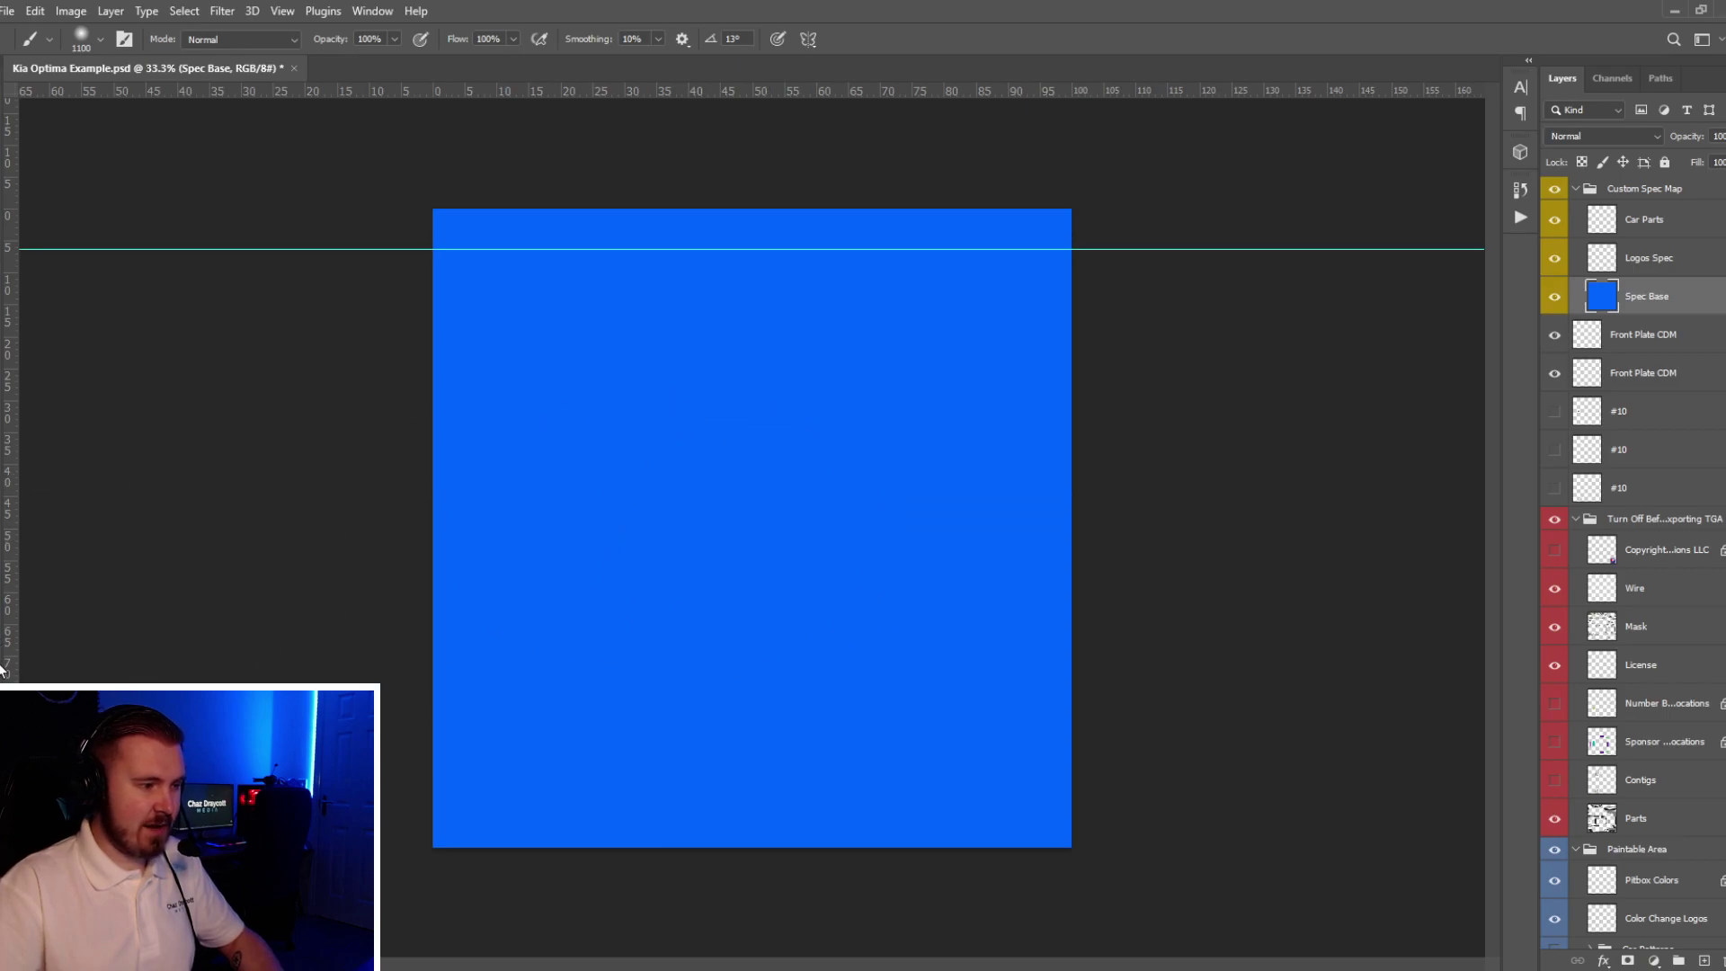
# - Raise the foreground colour's green value to the maximum for cyan and brush the entire Spec Base layer with it
pyautogui.click(3, 661)
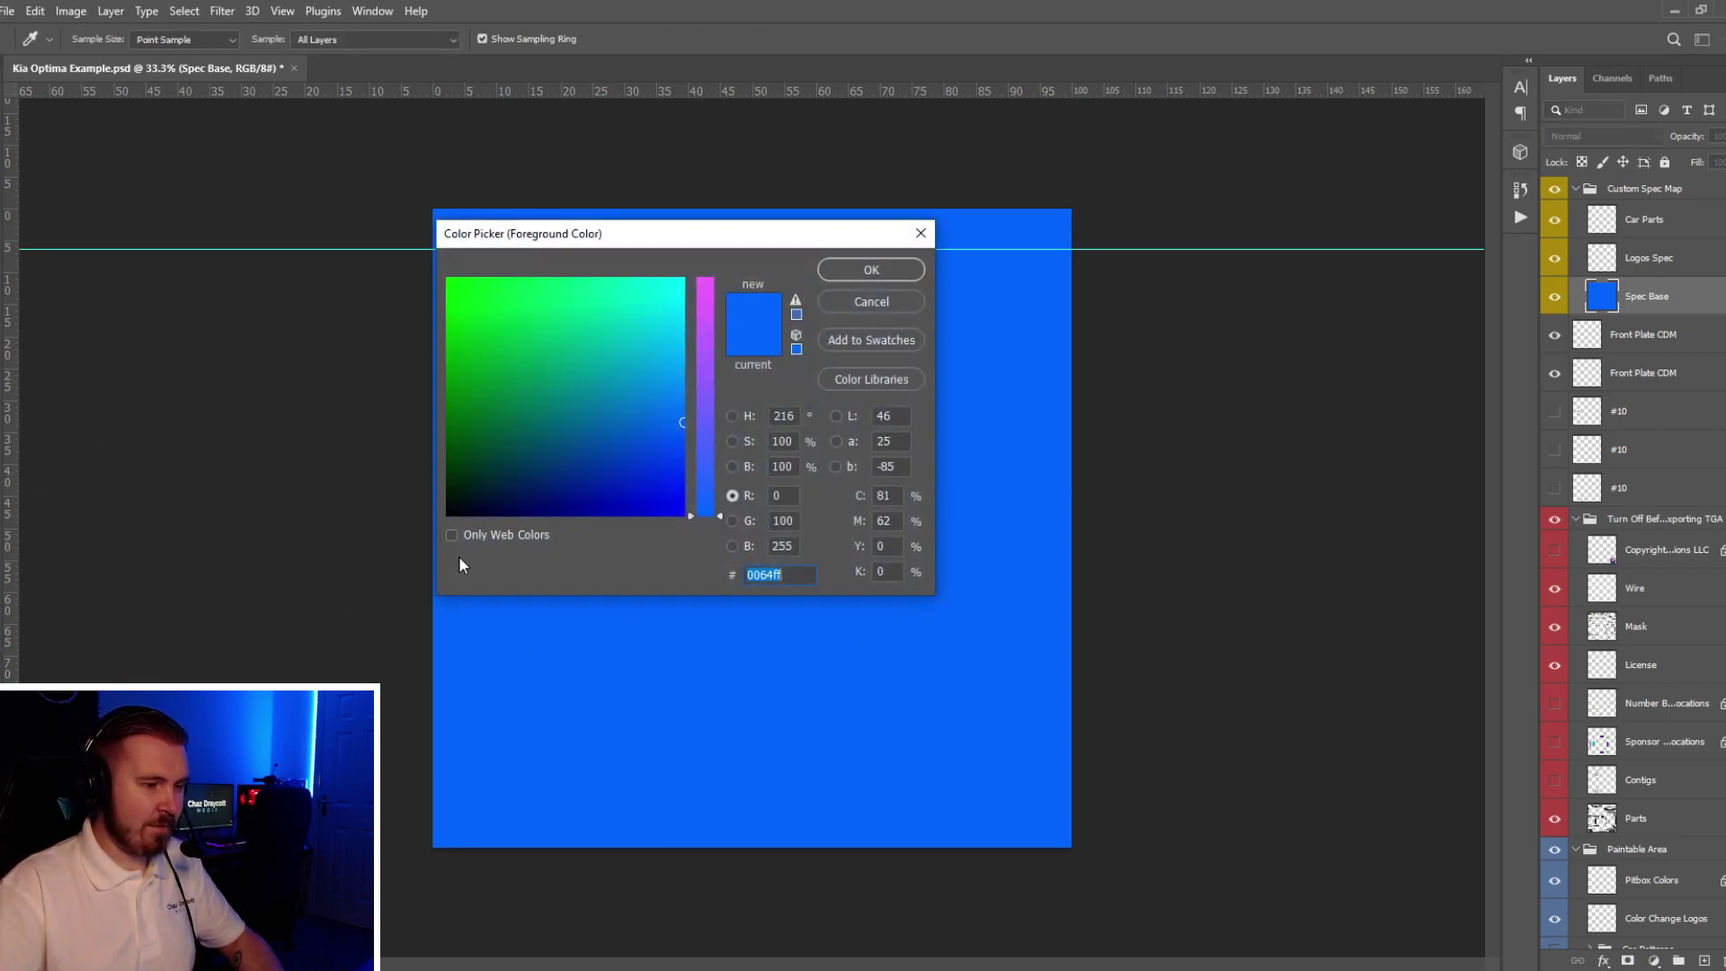
pyautogui.click(732, 521)
pyautogui.moveTo(696, 466); pyautogui.dragTo(705, 277)
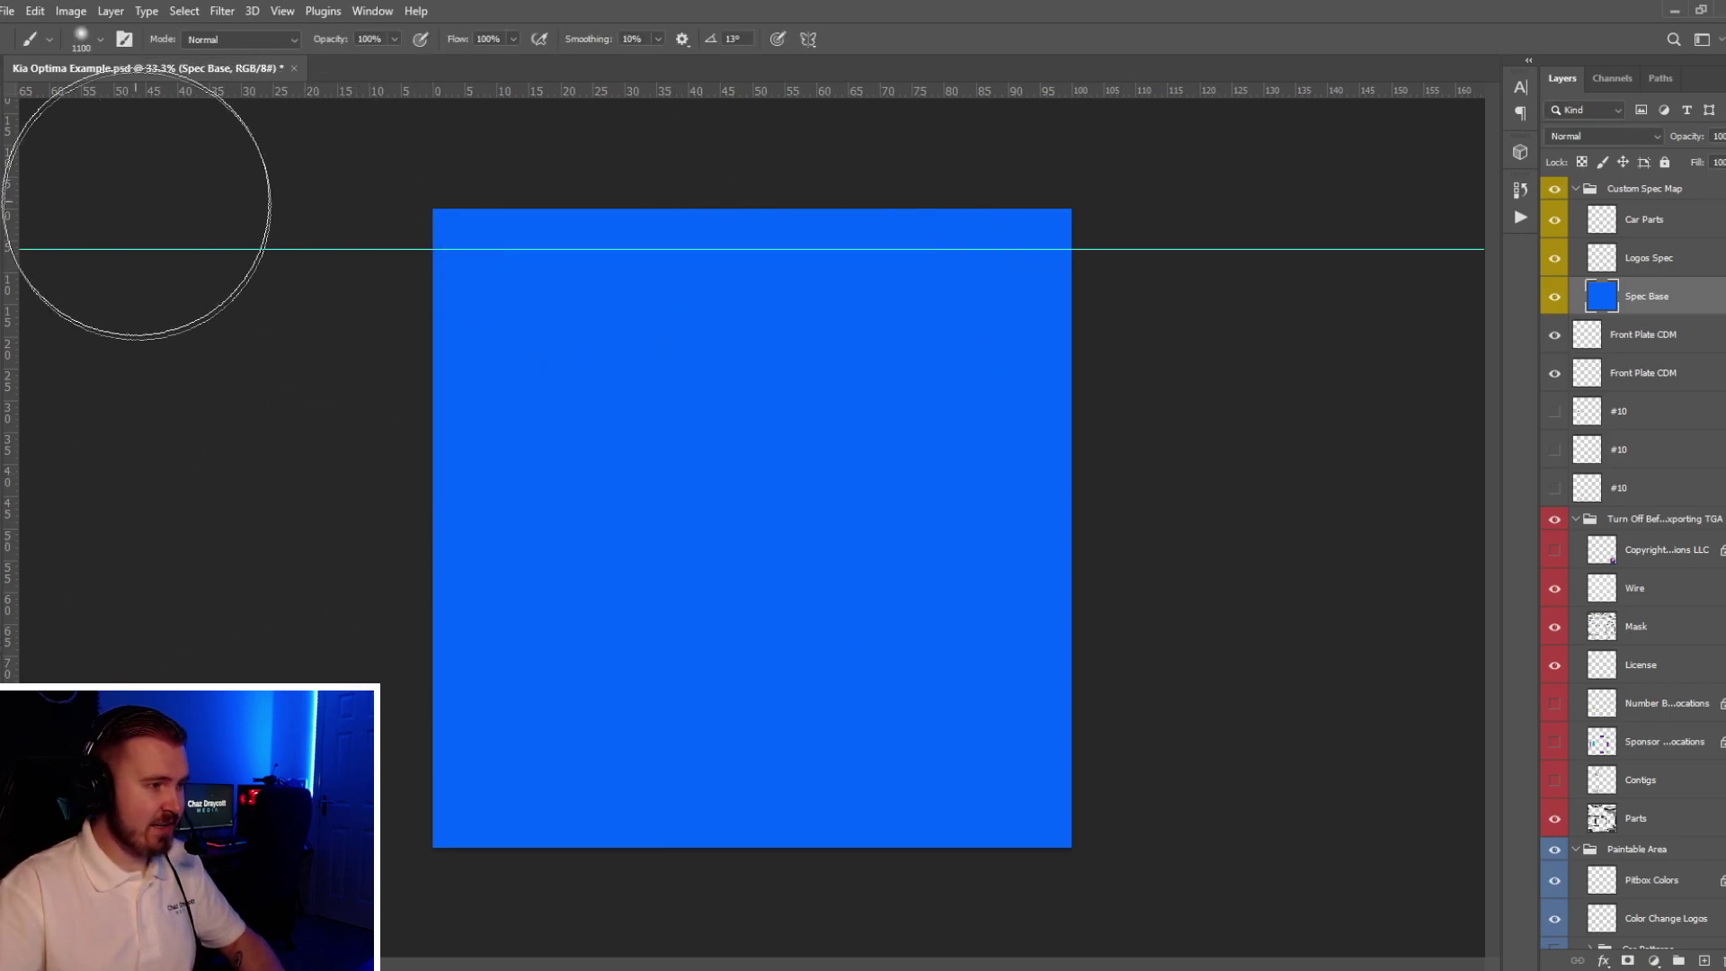
pyautogui.moveTo(140, 202); pyautogui.dragTo(393, 278)
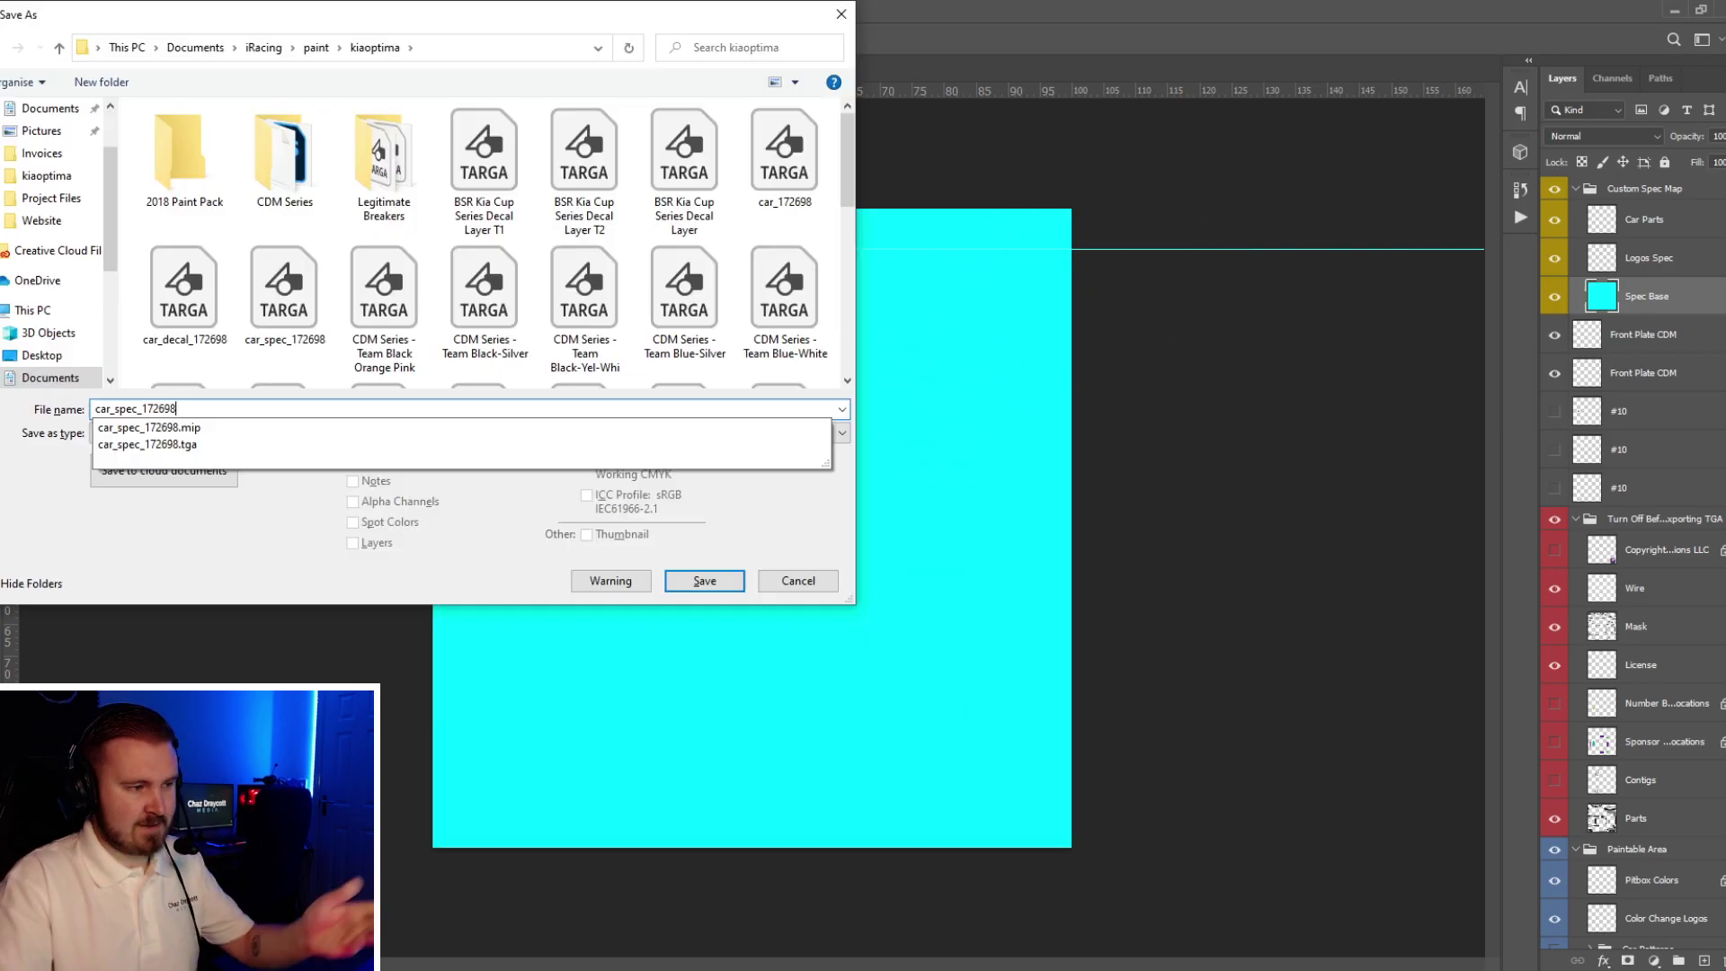
# - Save the cyan spec map as a Targa copy over the existing car_spec_ file for the customer ID
pyautogui.press('Return')
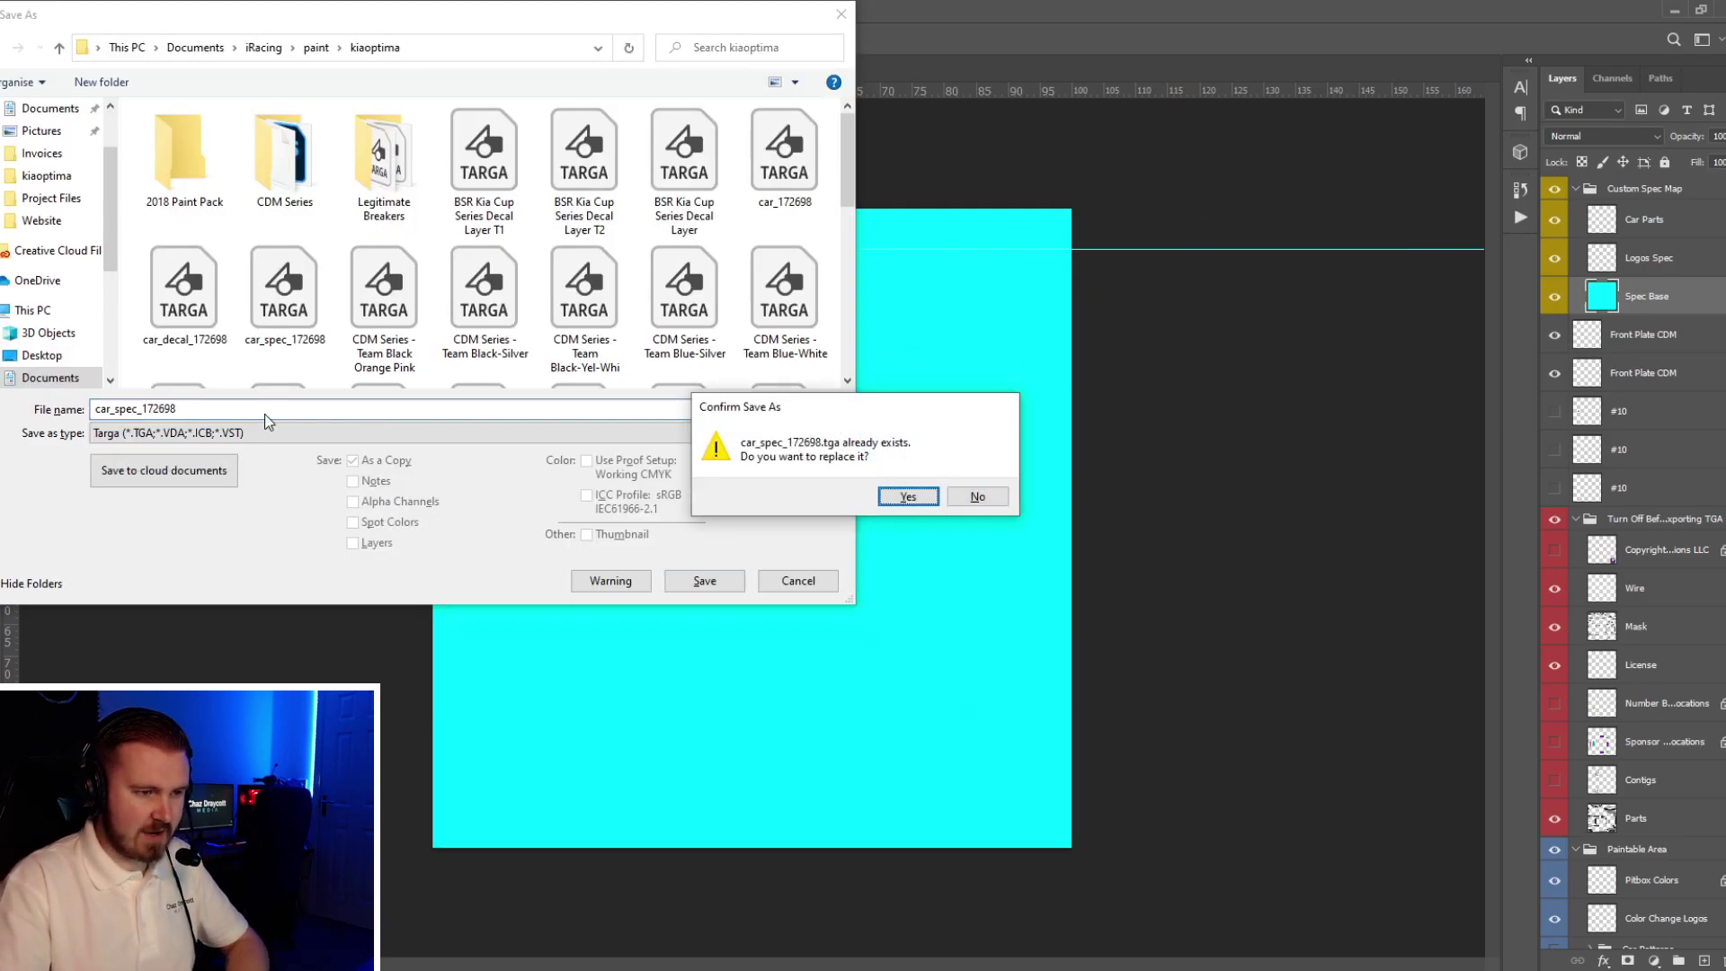
pyautogui.press('Return')
pyautogui.press('Return')
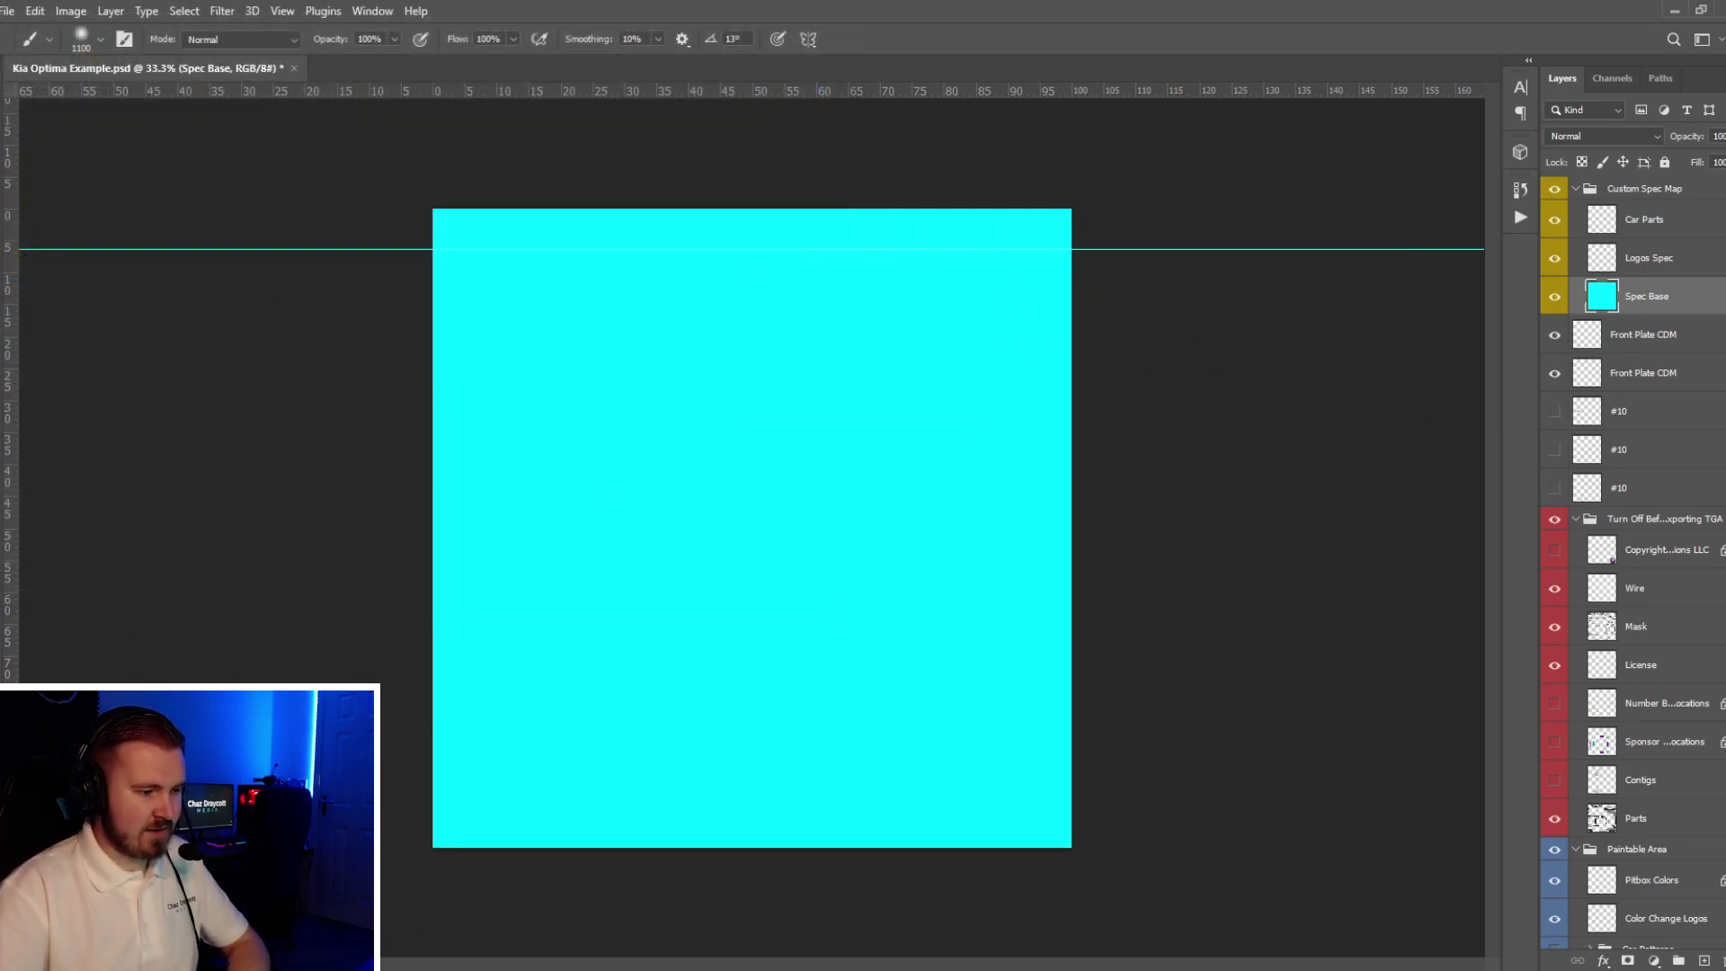
# - Switch to the iRacing car viewer and examine the car's finish from the rear and both sides
pyautogui.click(306, 916)
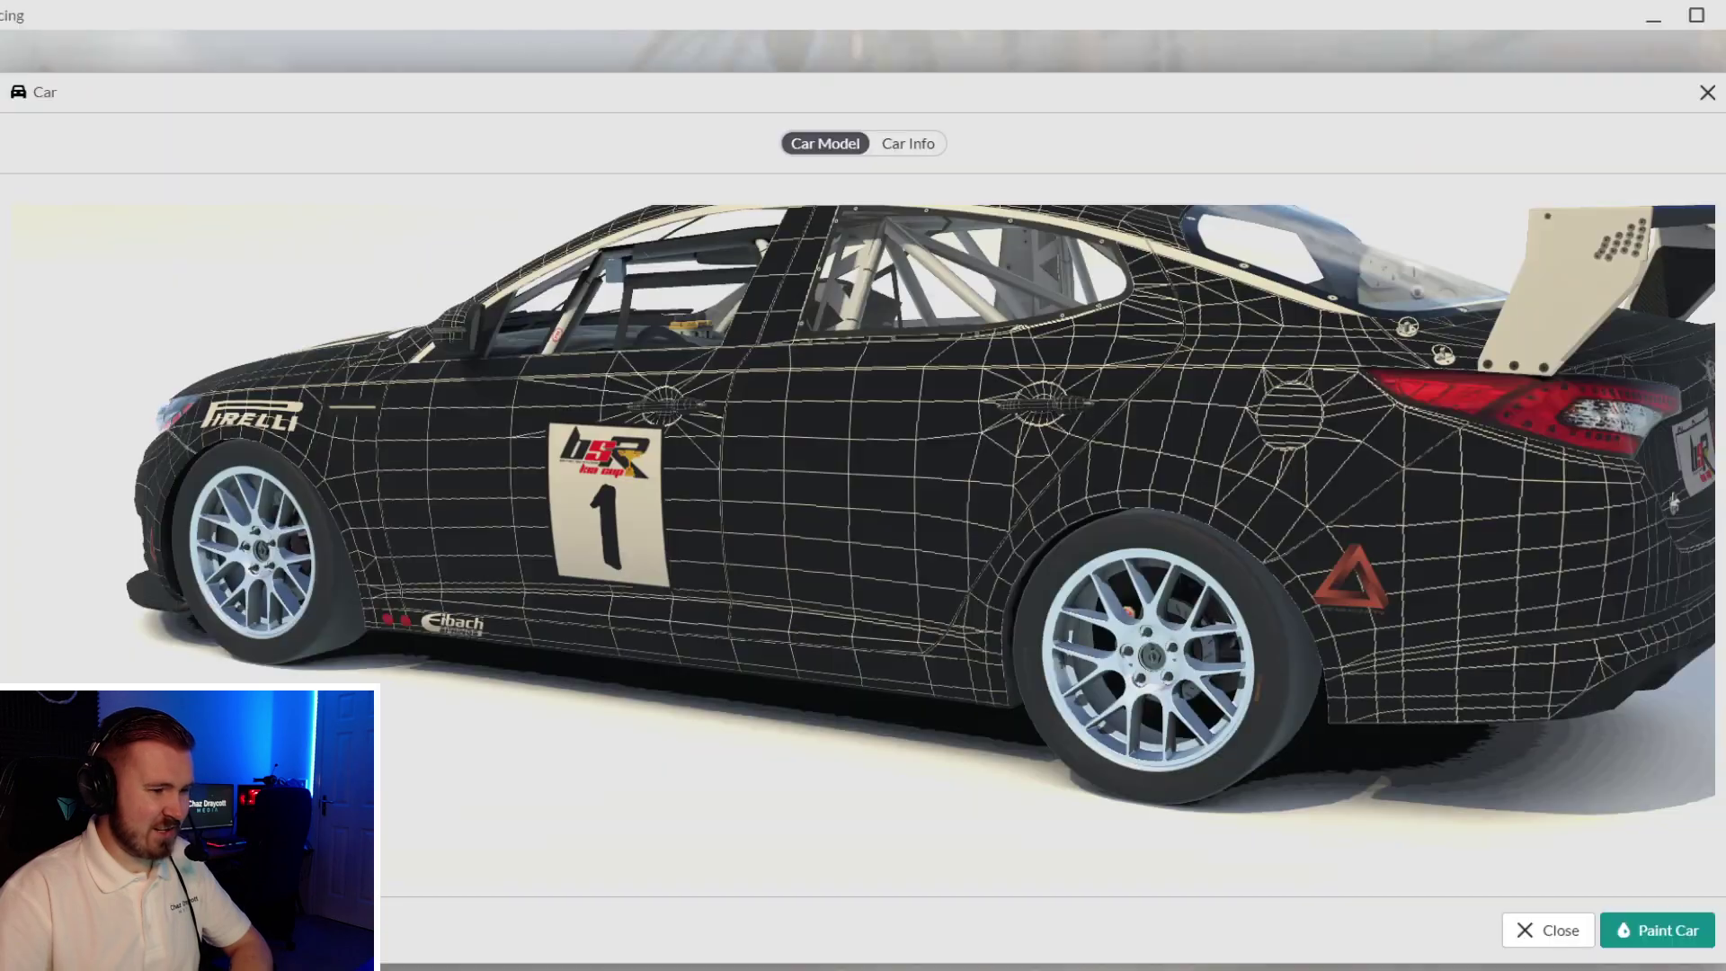
pyautogui.moveTo(817, 590); pyautogui.dragTo(726, 566)
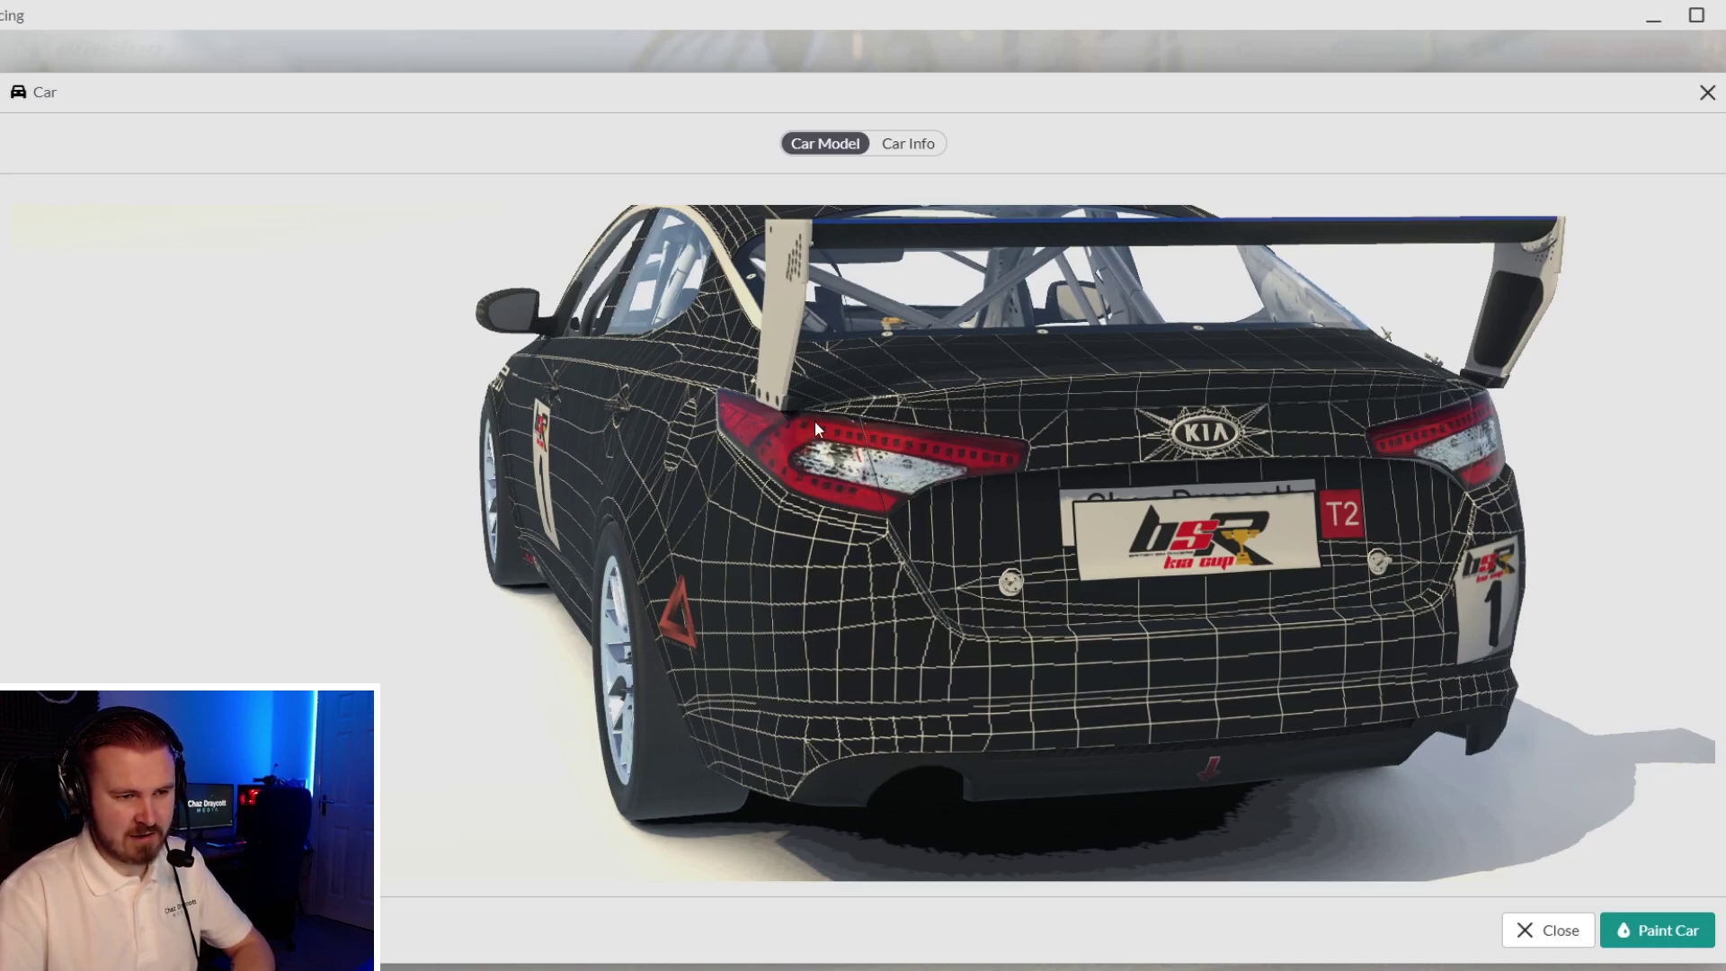
pyautogui.moveTo(814, 419); pyautogui.dragTo(786, 563)
pyautogui.scroll(-5, 1084, 485)
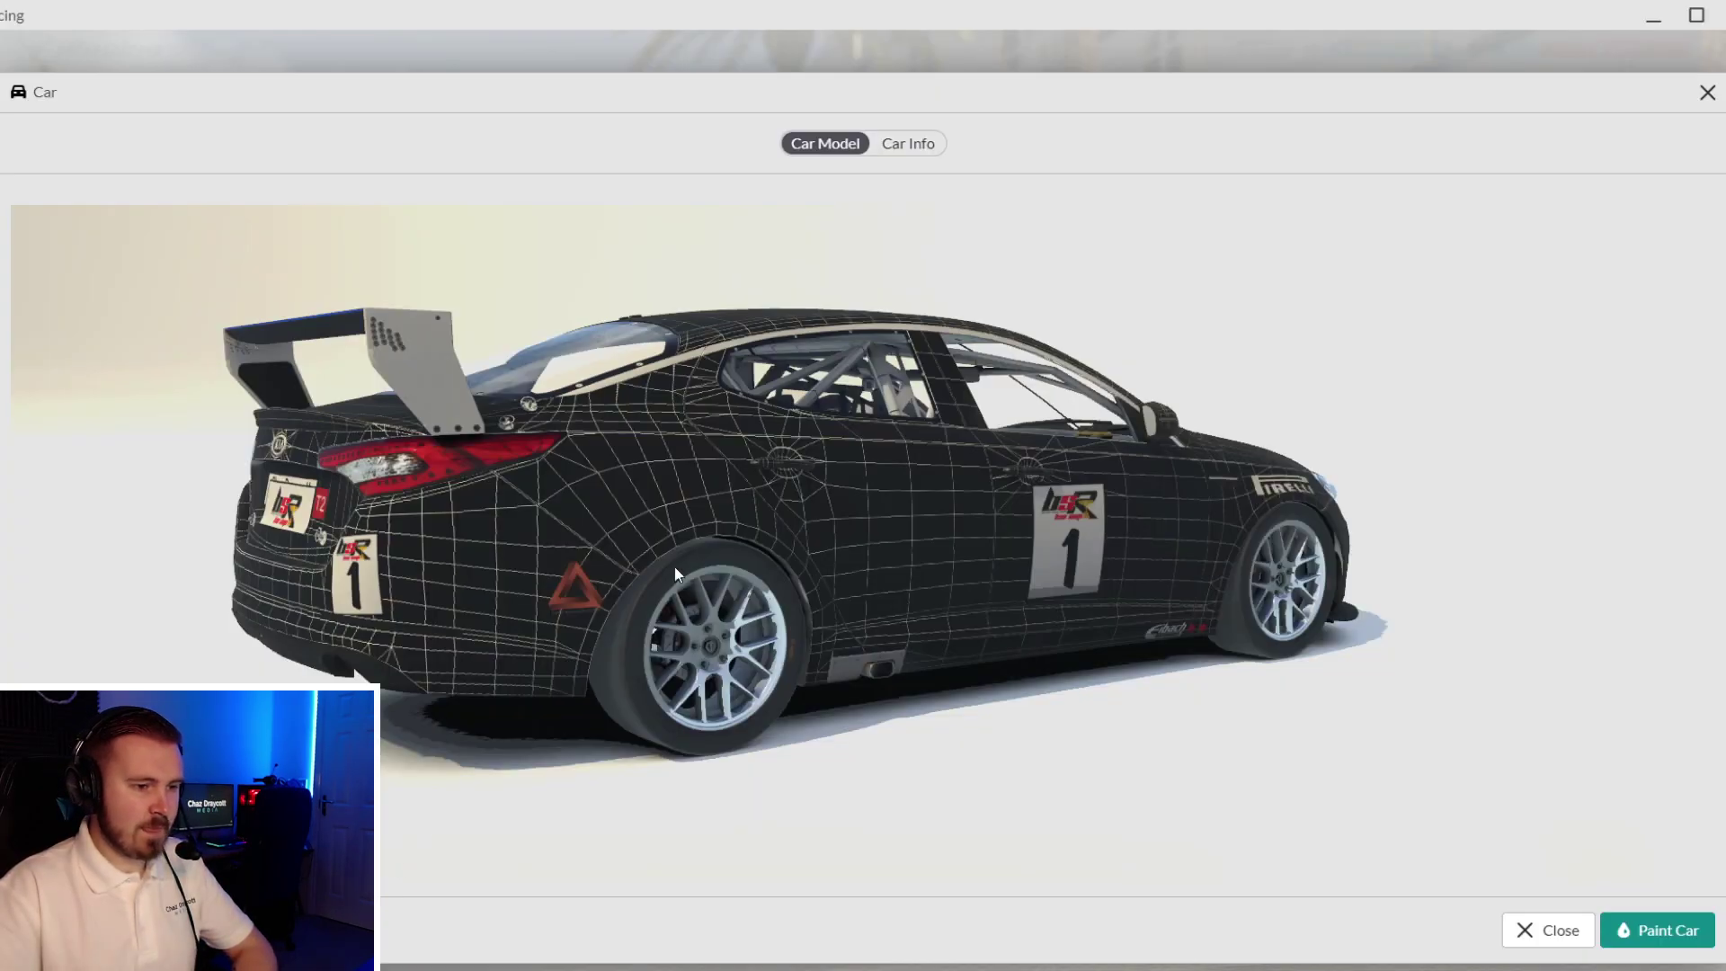
pyautogui.moveTo(971, 553); pyautogui.dragTo(845, 532)
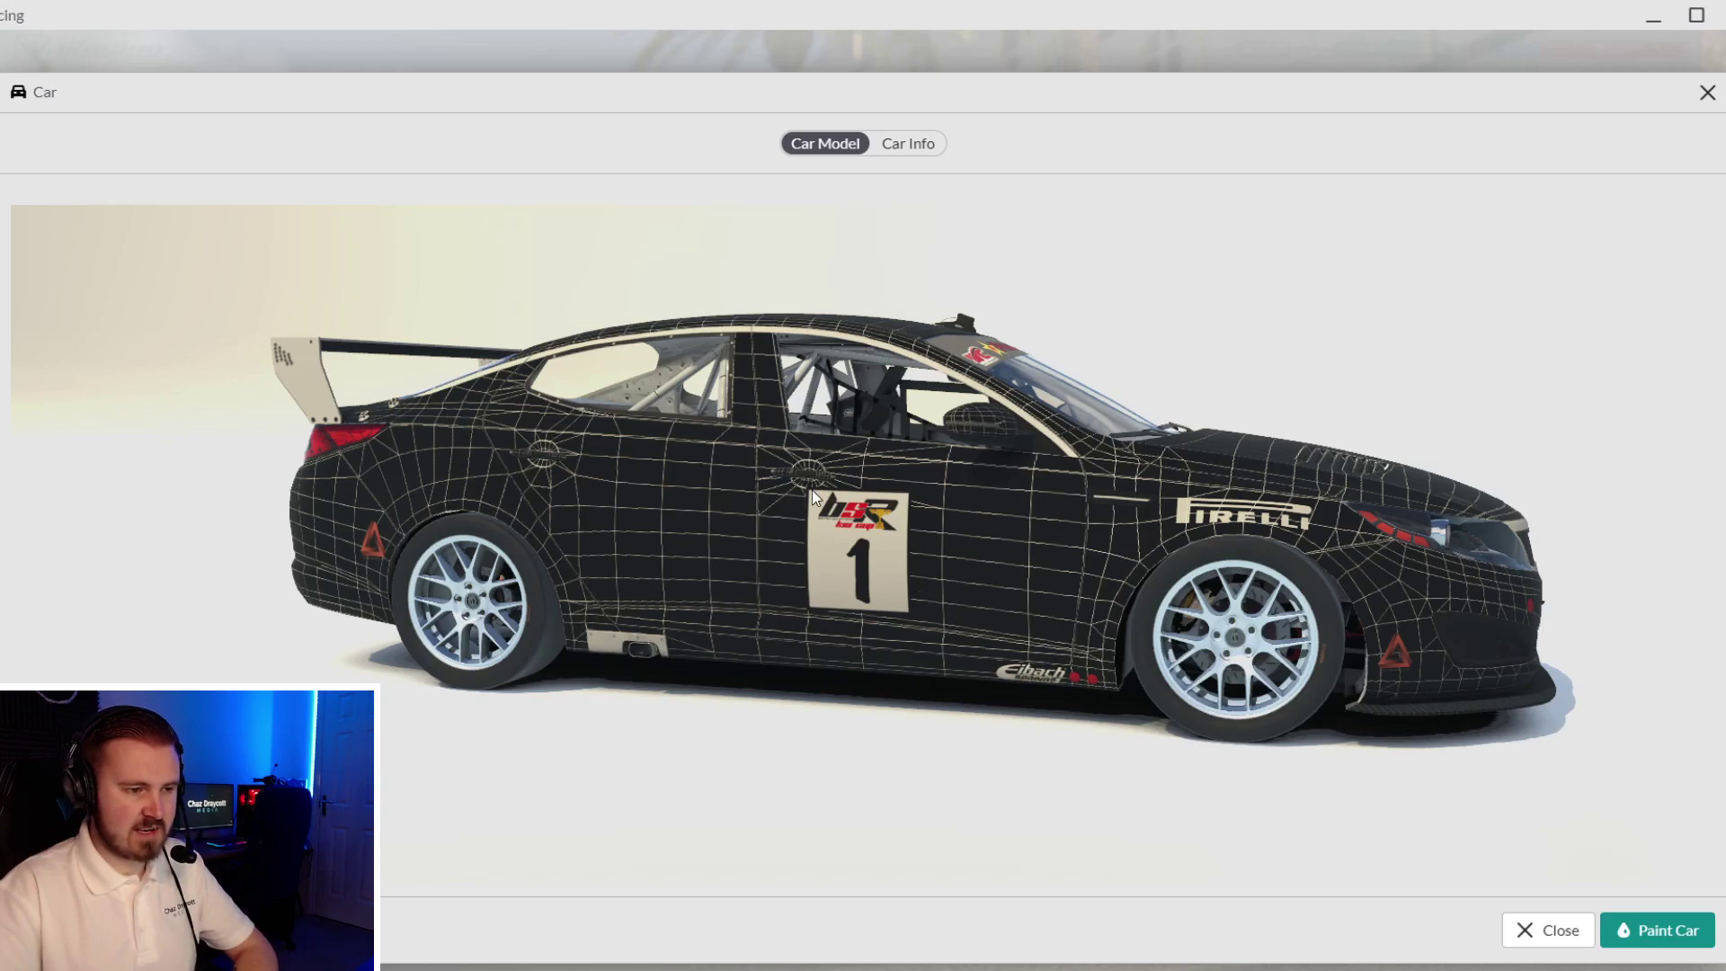
pyautogui.moveTo(1232, 604); pyautogui.dragTo(891, 595)
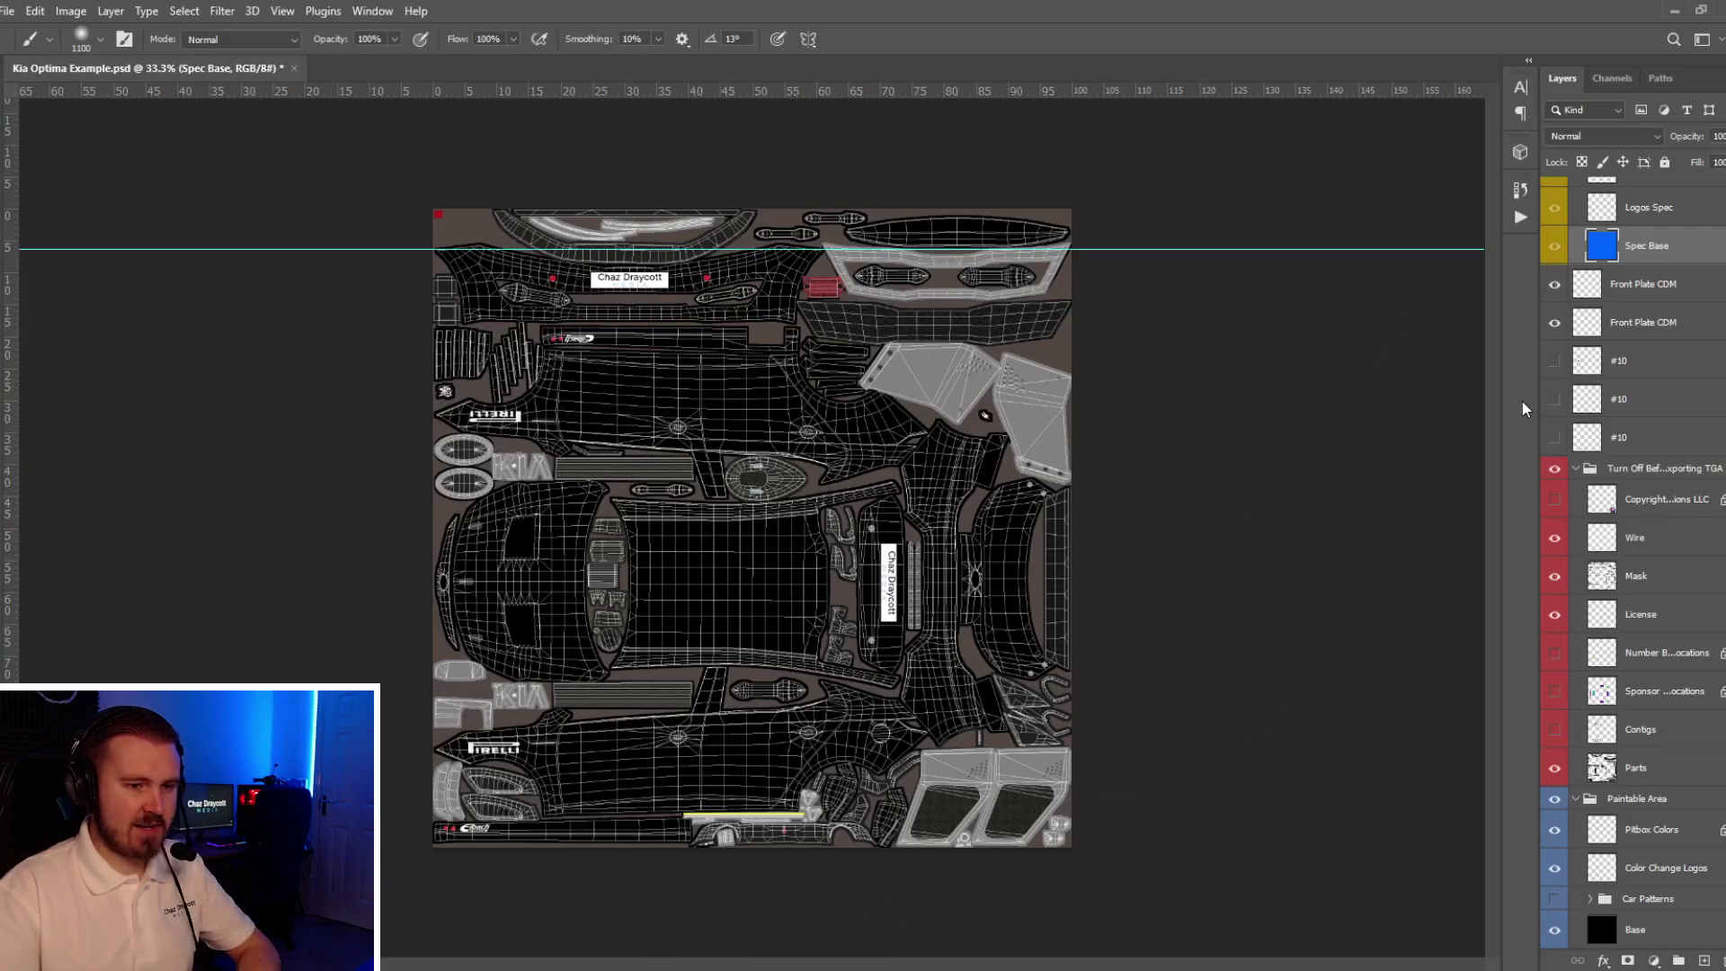
# - Save the livery, with the #10 layers shown and Wire hidden, as a Targa copy named car_num_ followed by the customer ID
pyautogui.click(1554, 439)
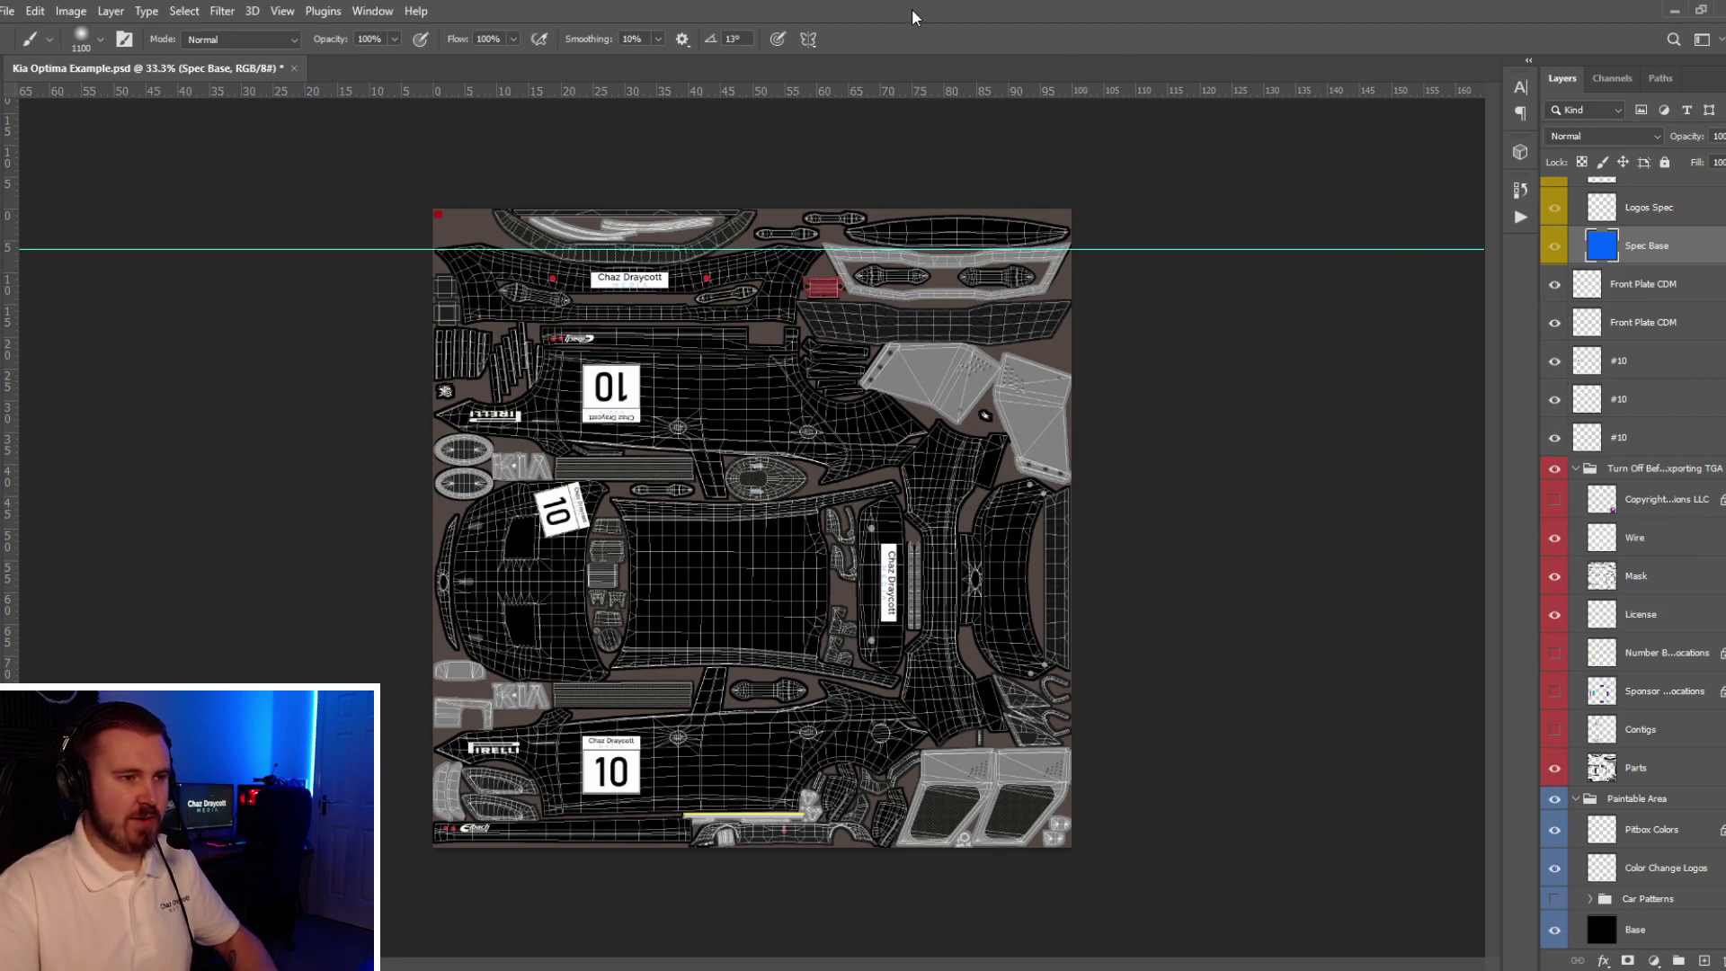
pyautogui.click(1554, 537)
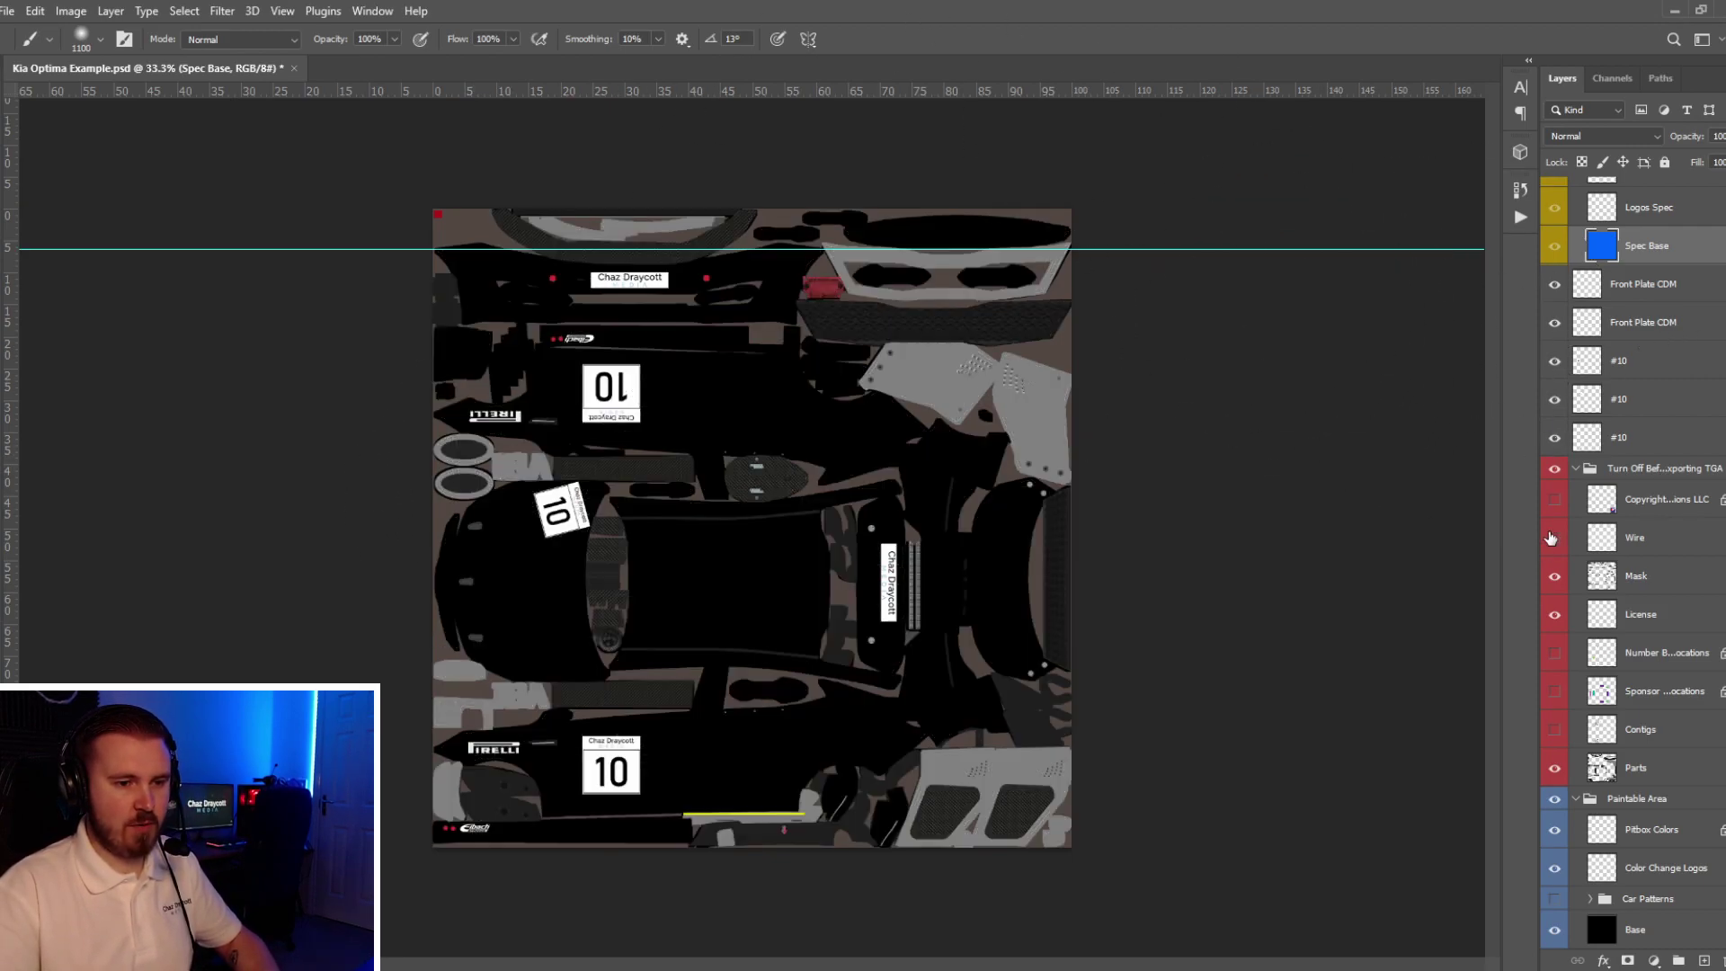
pyautogui.hotkey('alt', 'ctrl', 's')
pyautogui.click(263, 438)
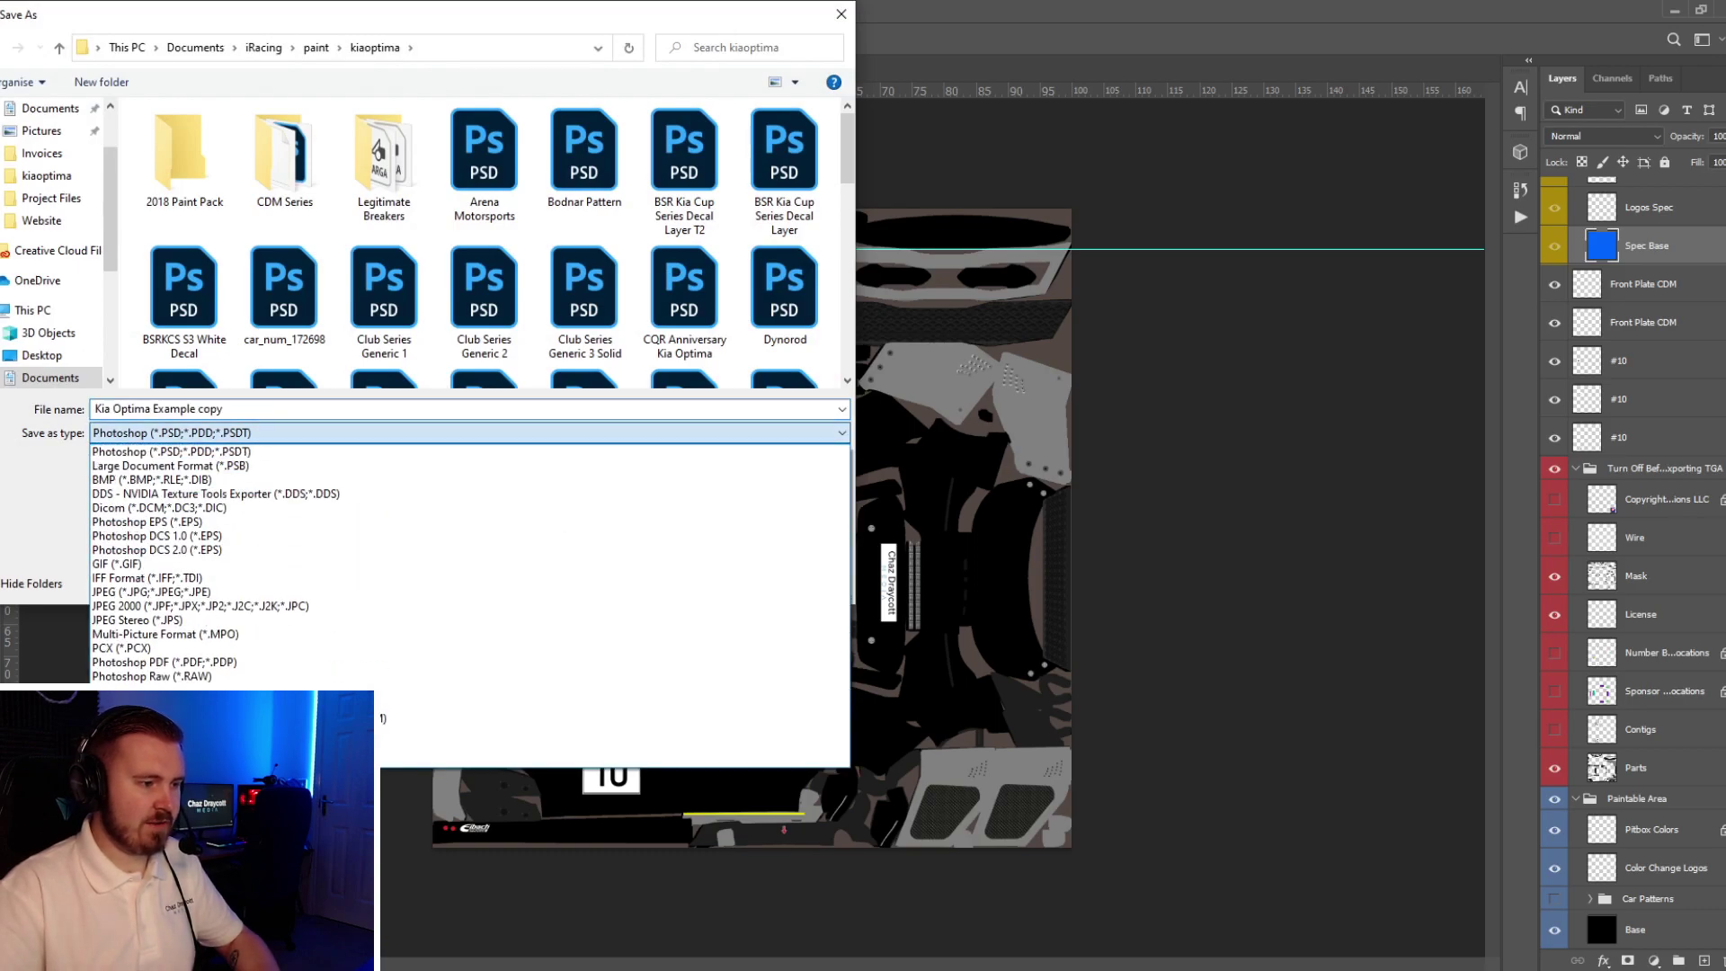
pyautogui.click(279, 759)
pyautogui.click(245, 407)
pyautogui.write('car_num_172698')
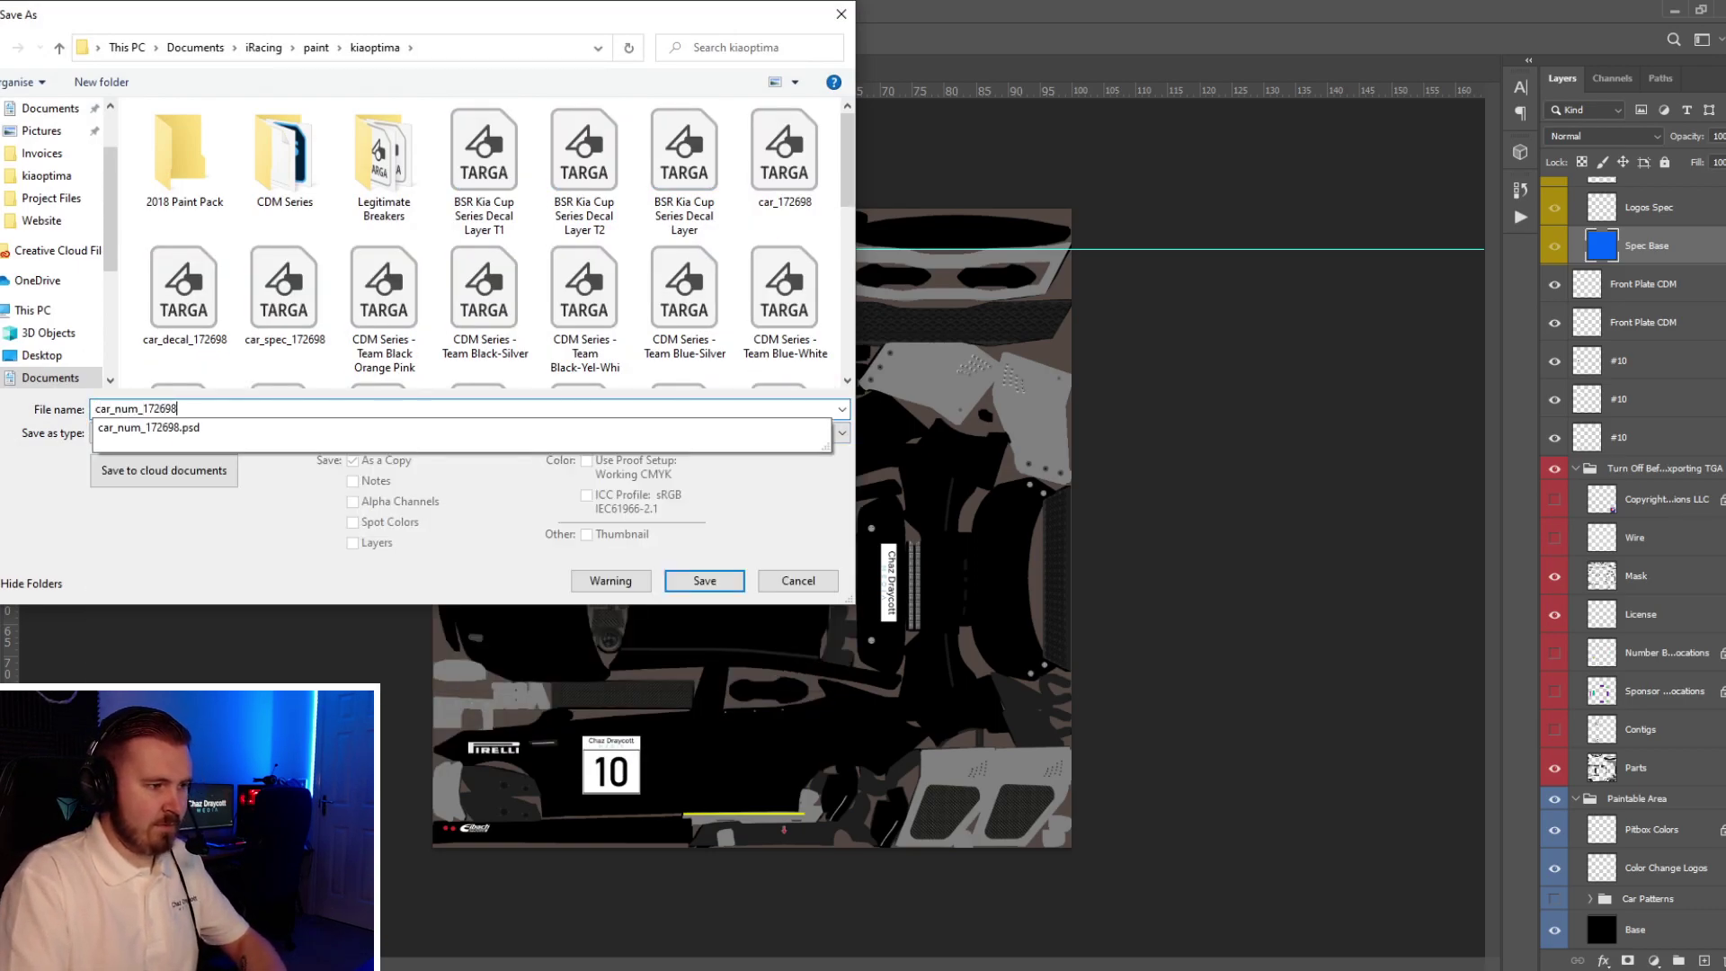
pyautogui.press('Return')
pyautogui.press('Return')
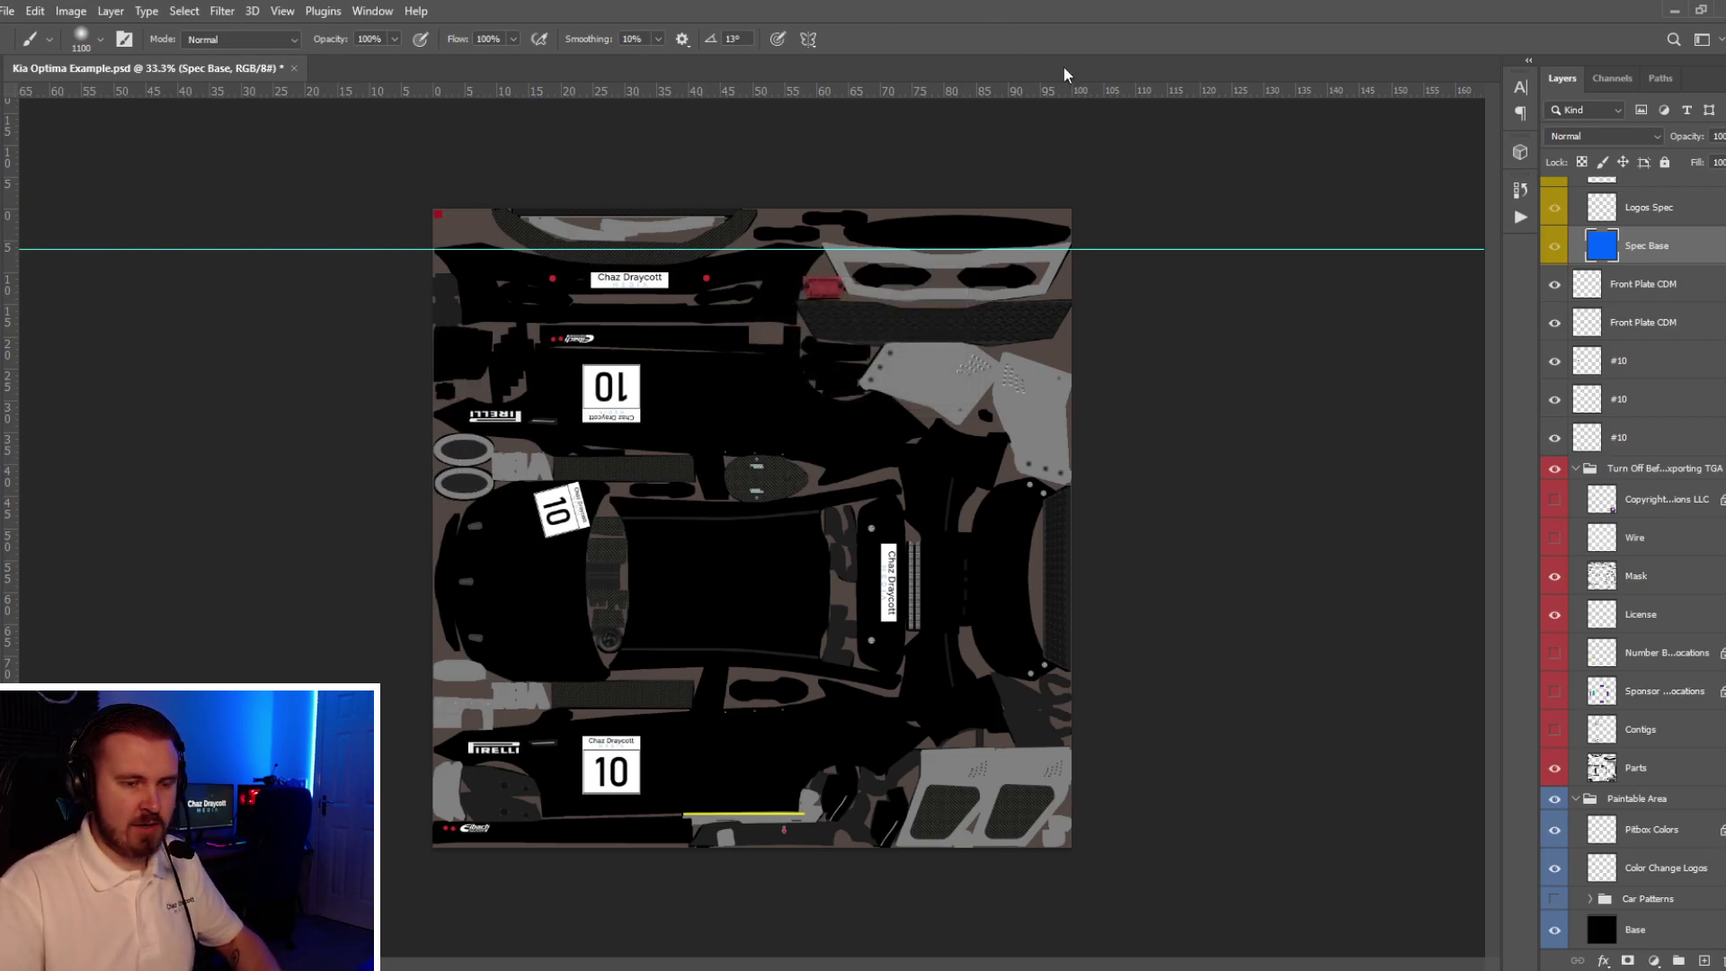
# - Check with the Move tool's transform outline which number sticker each #10 layer contains
pyautogui.scroll(1, 1647, 359)
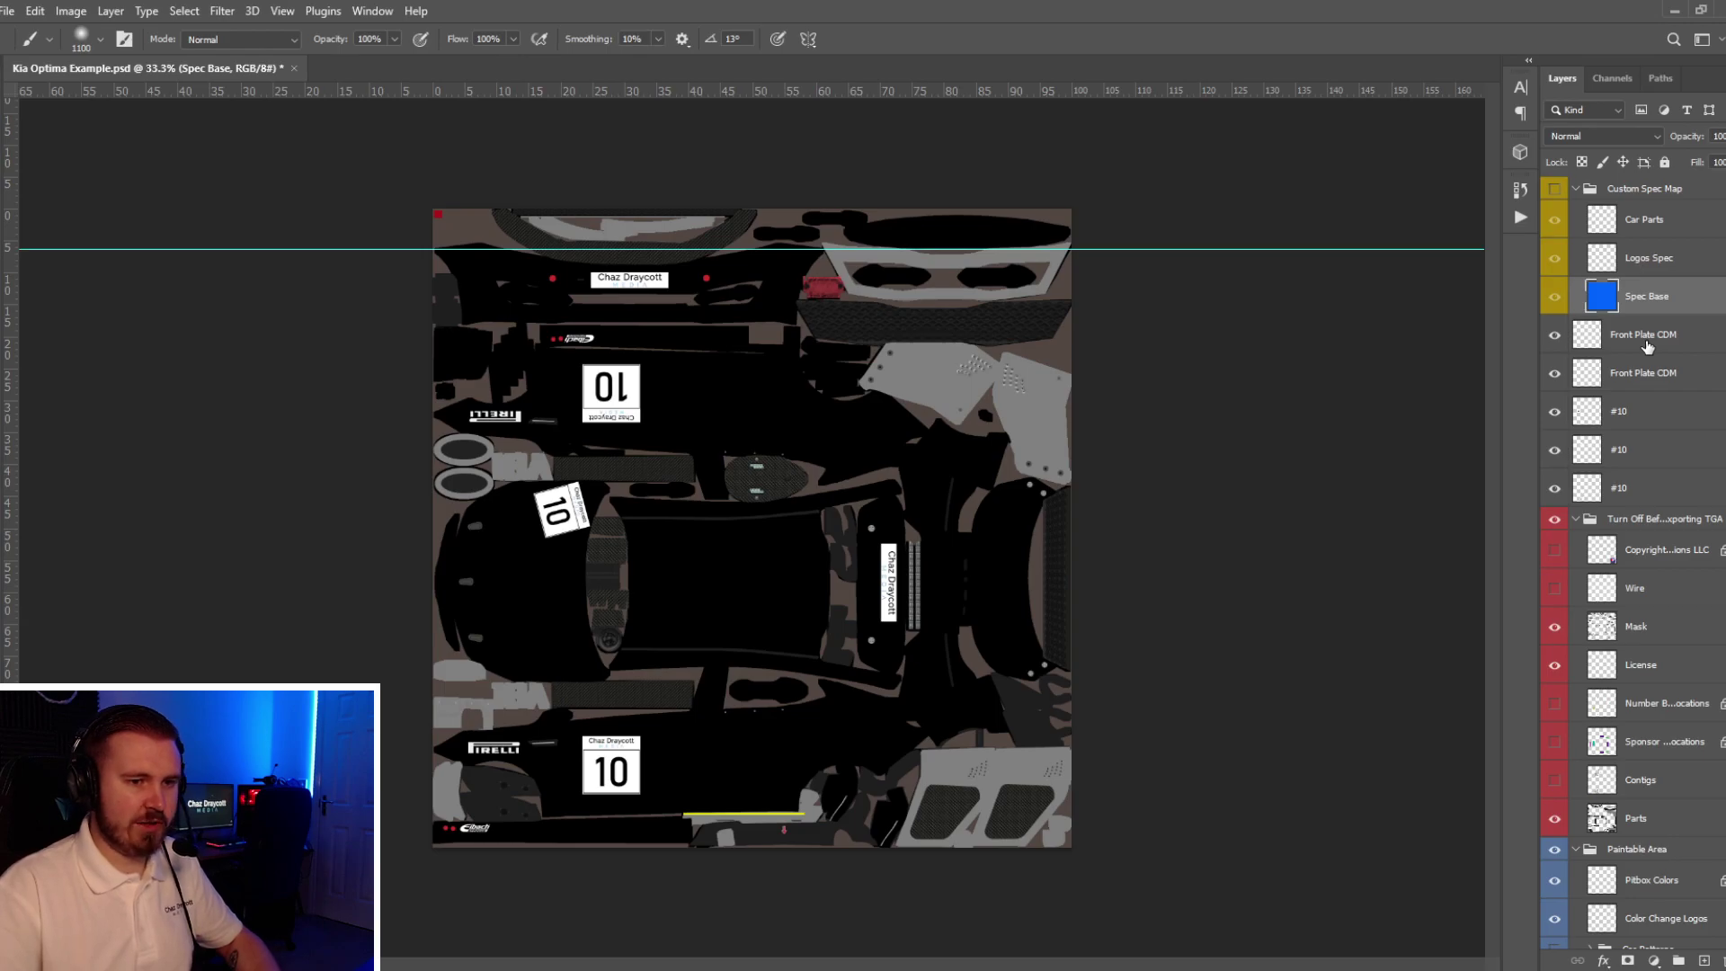
pyautogui.click(1708, 419)
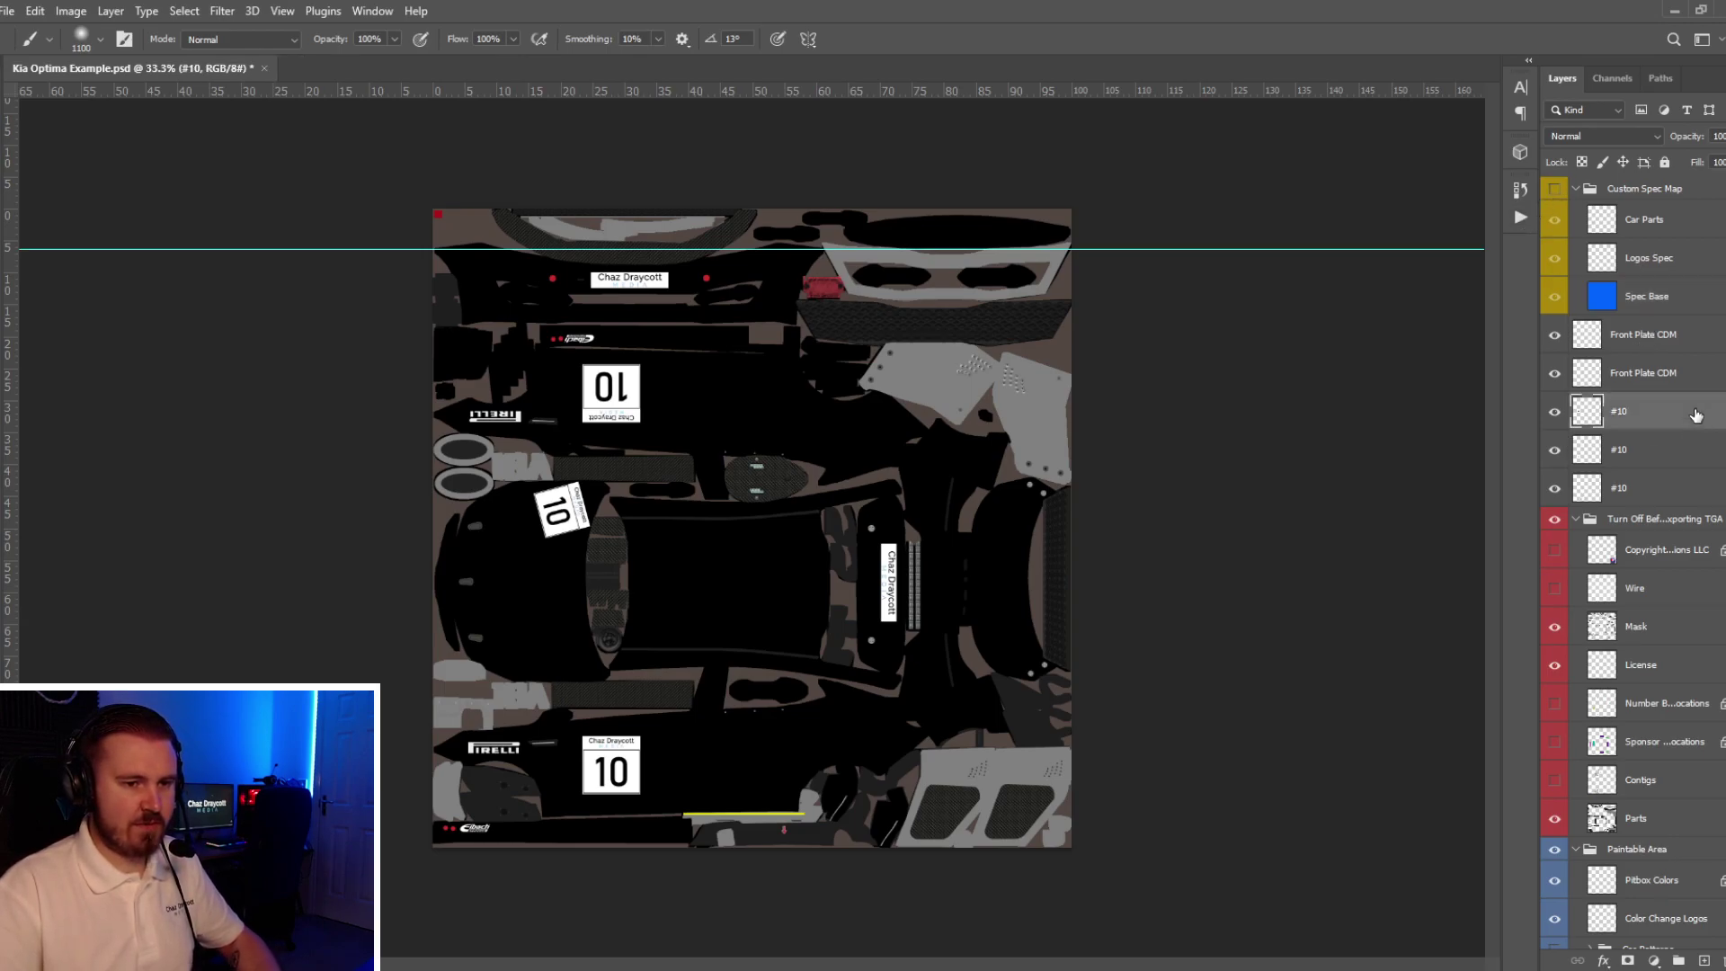
pyautogui.click(1666, 451)
pyautogui.click(1602, 397)
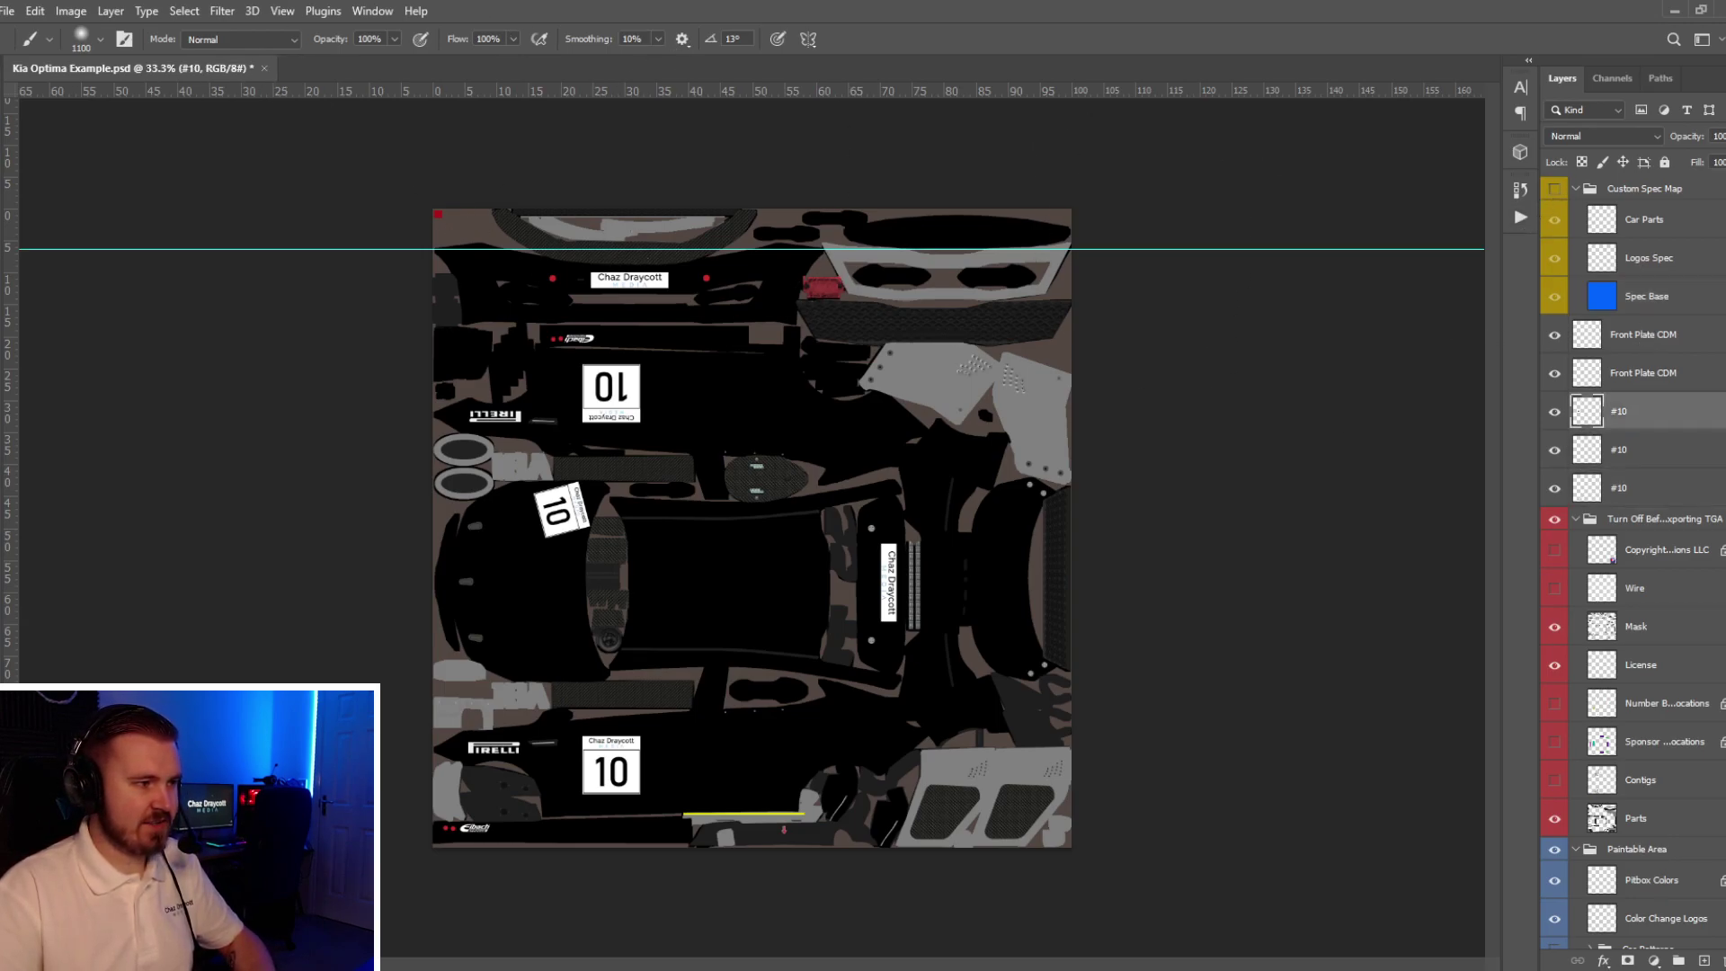
pyautogui.press('v')
pyautogui.click(1657, 458)
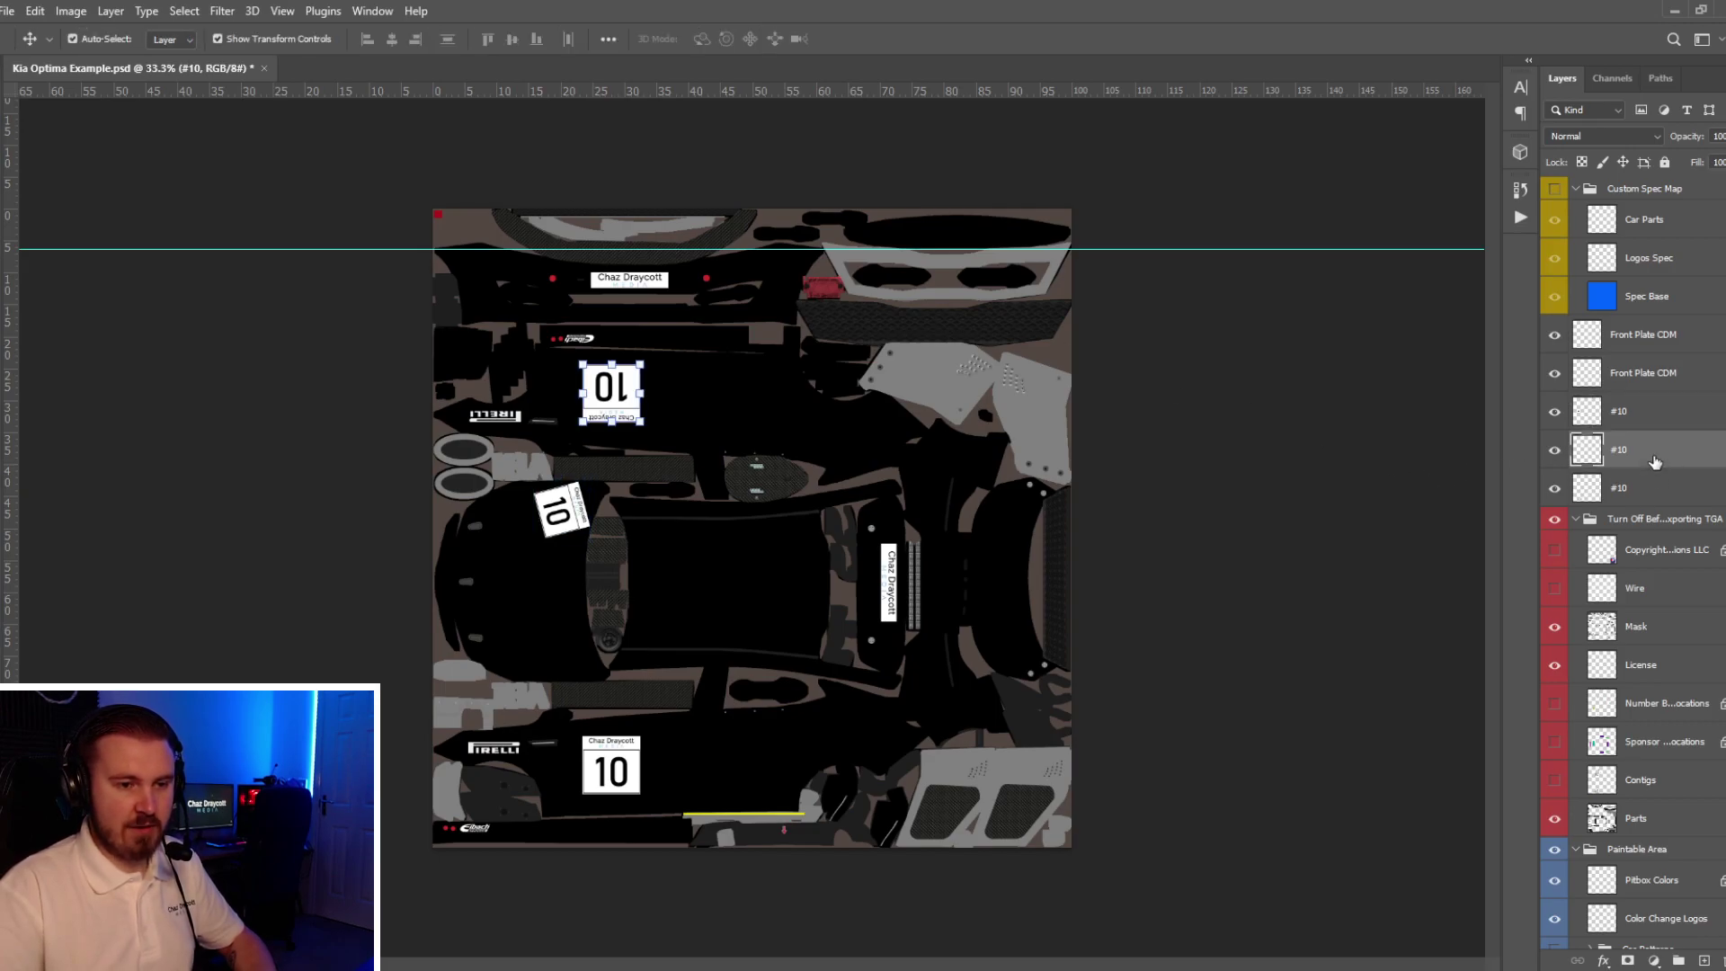
pyautogui.click(1657, 490)
# - Select the three #10 layers and both Front Plate CDM layers and duplicate them within Kia Optima Example.psd
pyautogui.click(1663, 414)
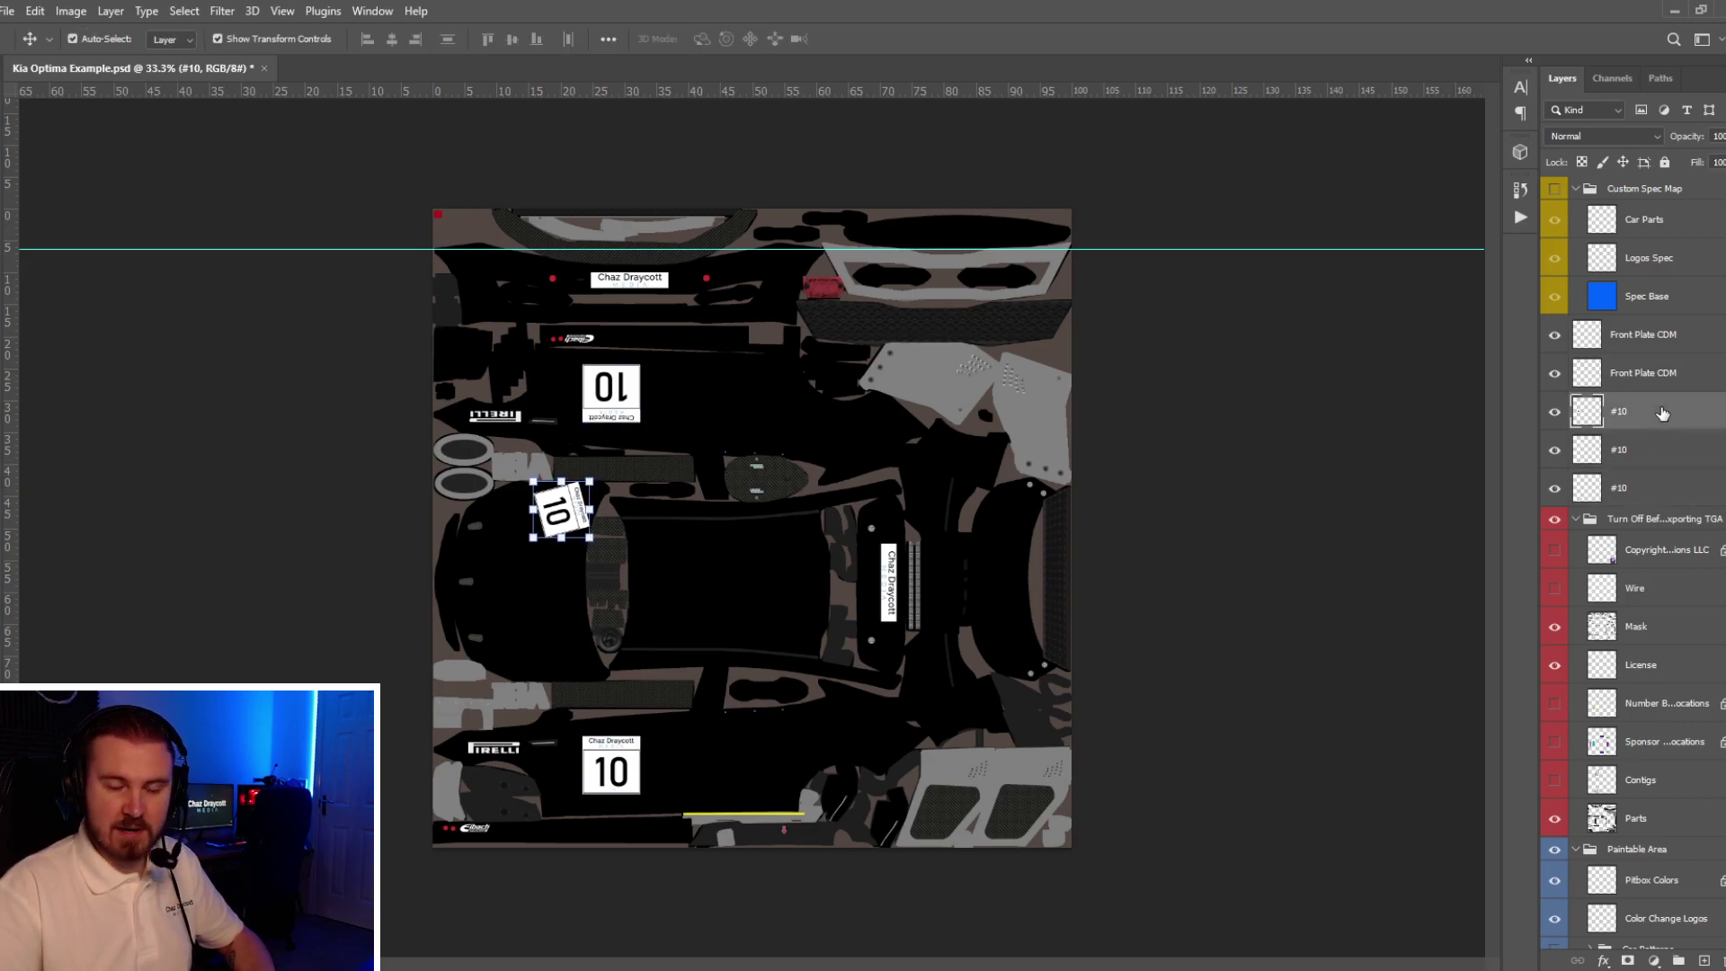
pyautogui.keyDown('shift'); pyautogui.click(1650, 490); pyautogui.keyUp('shift')
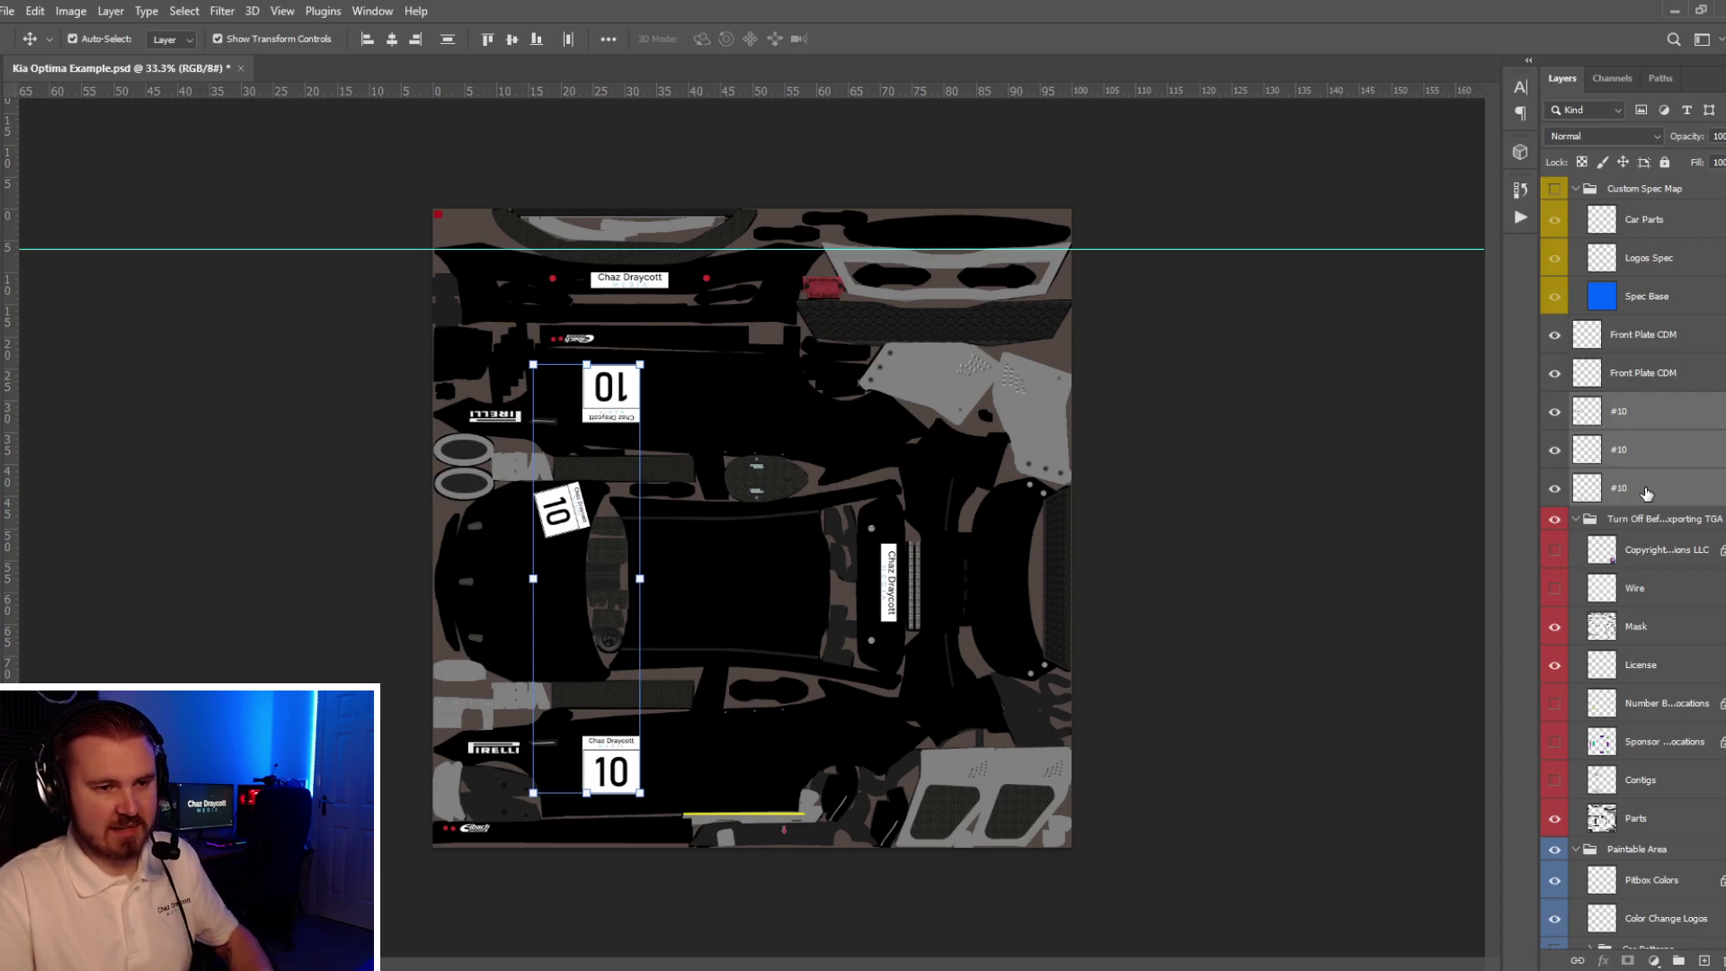
pyautogui.keyDown('shift'); pyautogui.click(1648, 375); pyautogui.keyUp('shift')
pyautogui.keyDown('shift'); pyautogui.click(1651, 341); pyautogui.keyUp('shift')
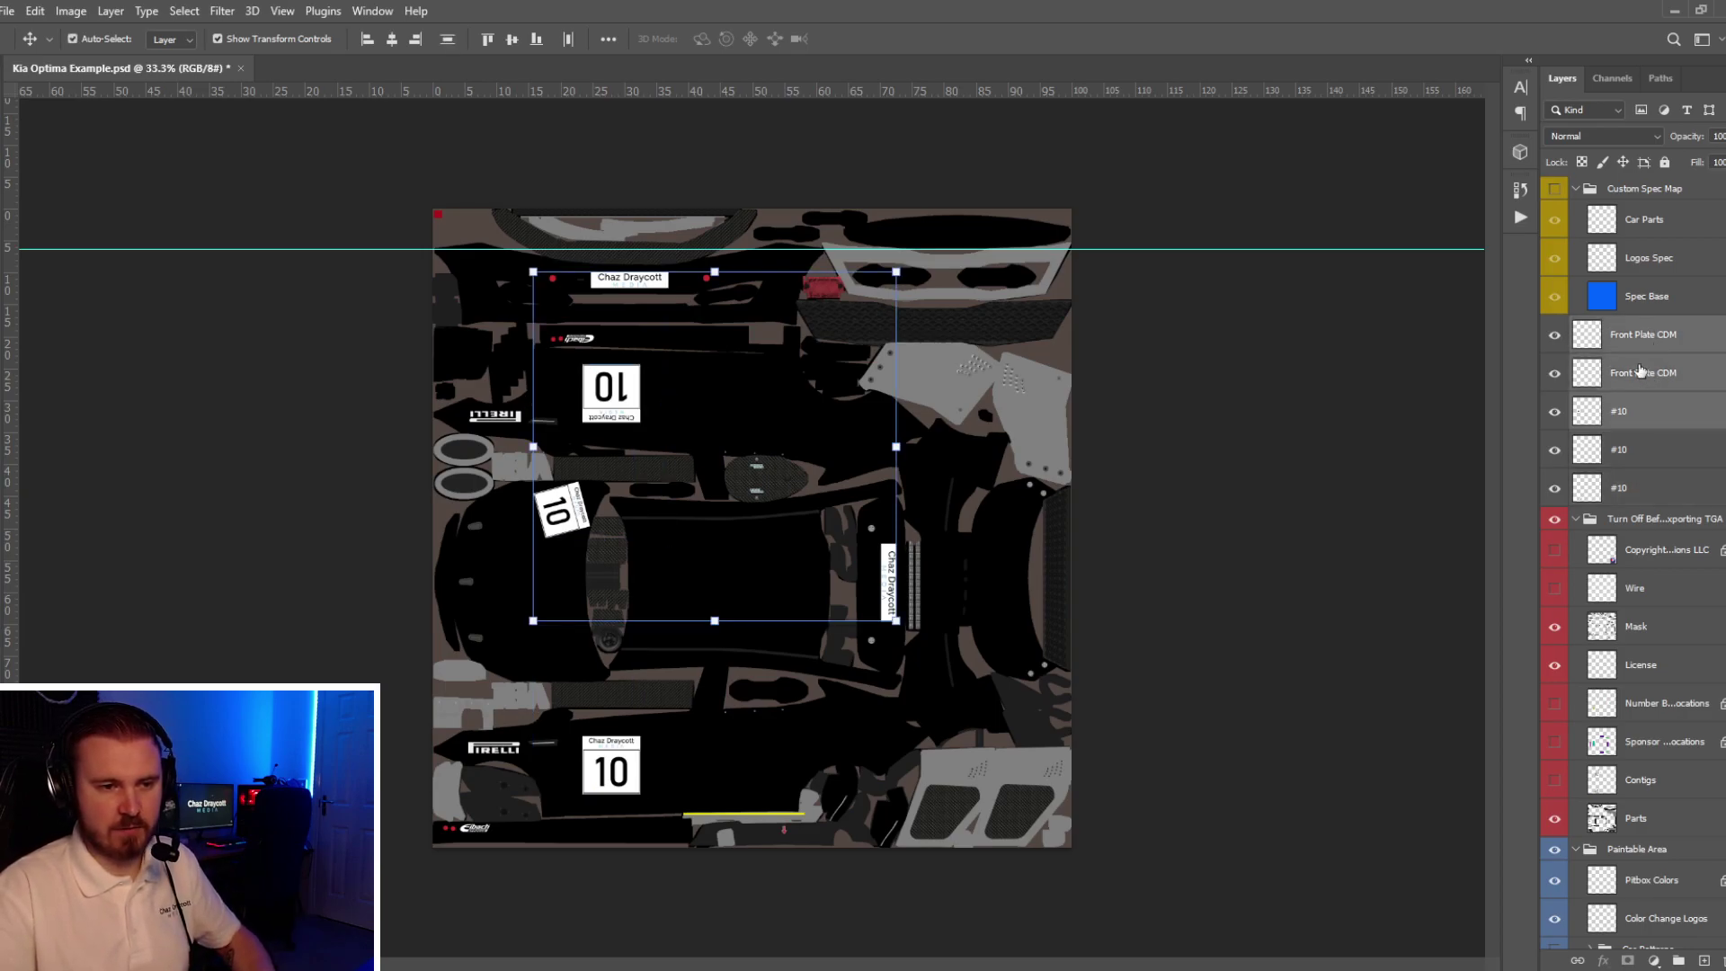
pyautogui.click(1639, 339)
pyautogui.keyDown('shift'); pyautogui.click(1652, 488); pyautogui.keyUp('shift')
pyautogui.rightClick(1652, 488)
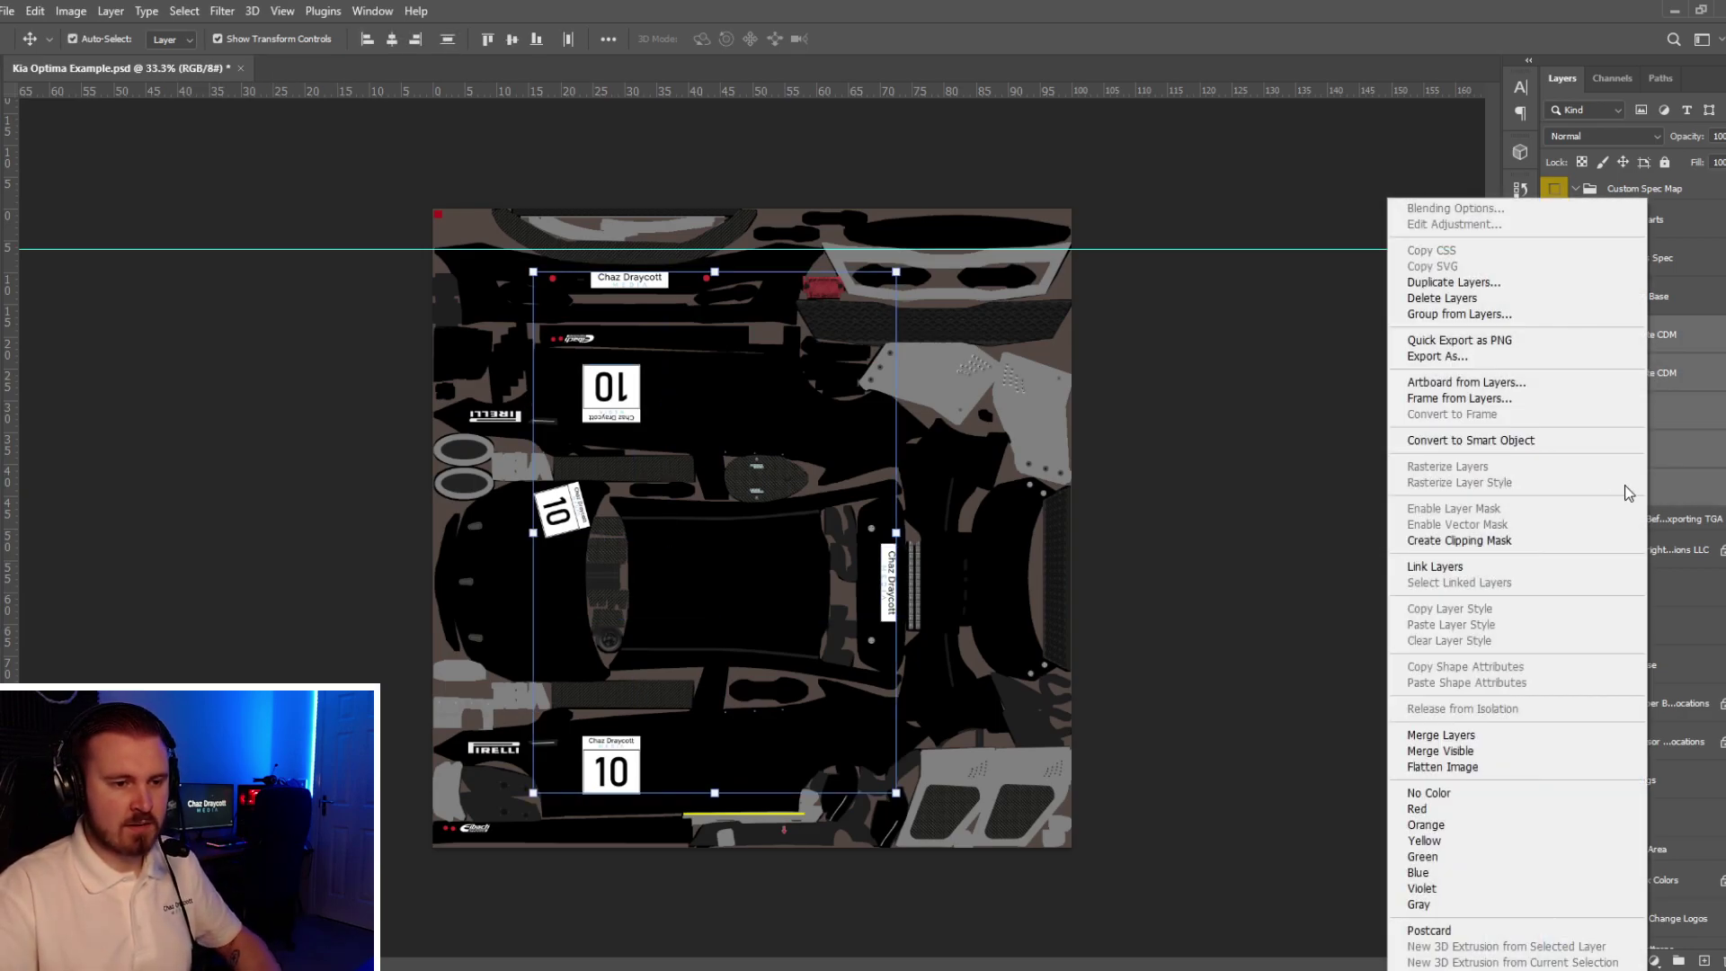
pyautogui.click(1505, 286)
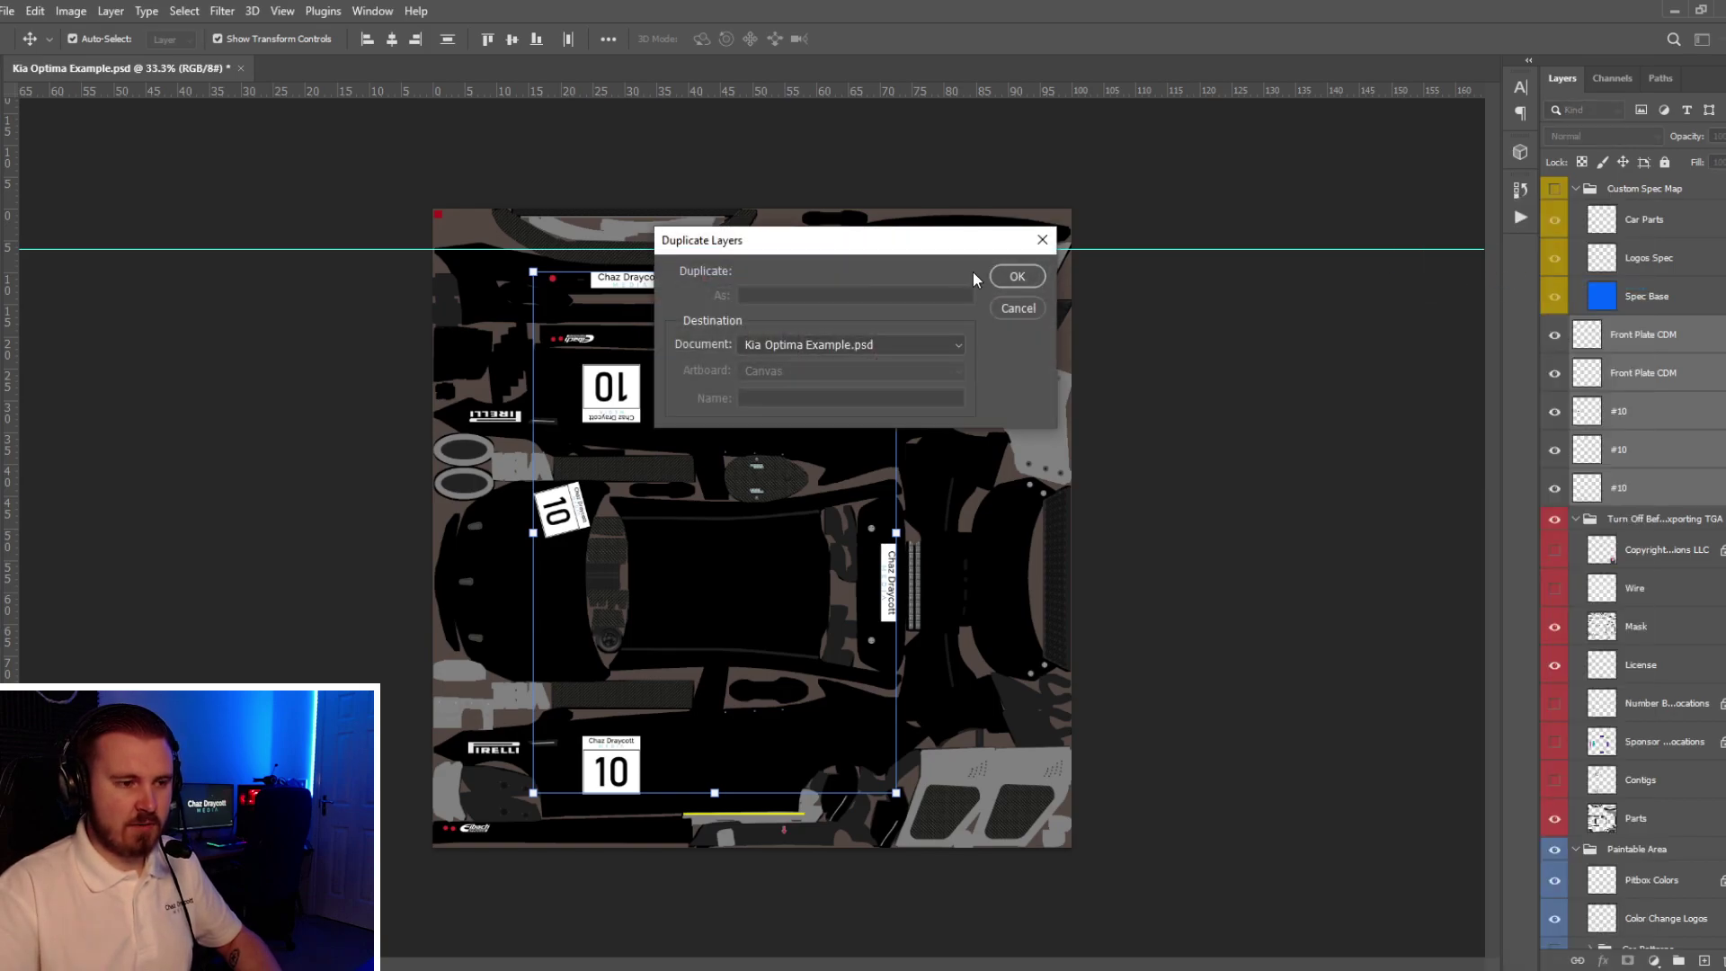
pyautogui.click(1014, 279)
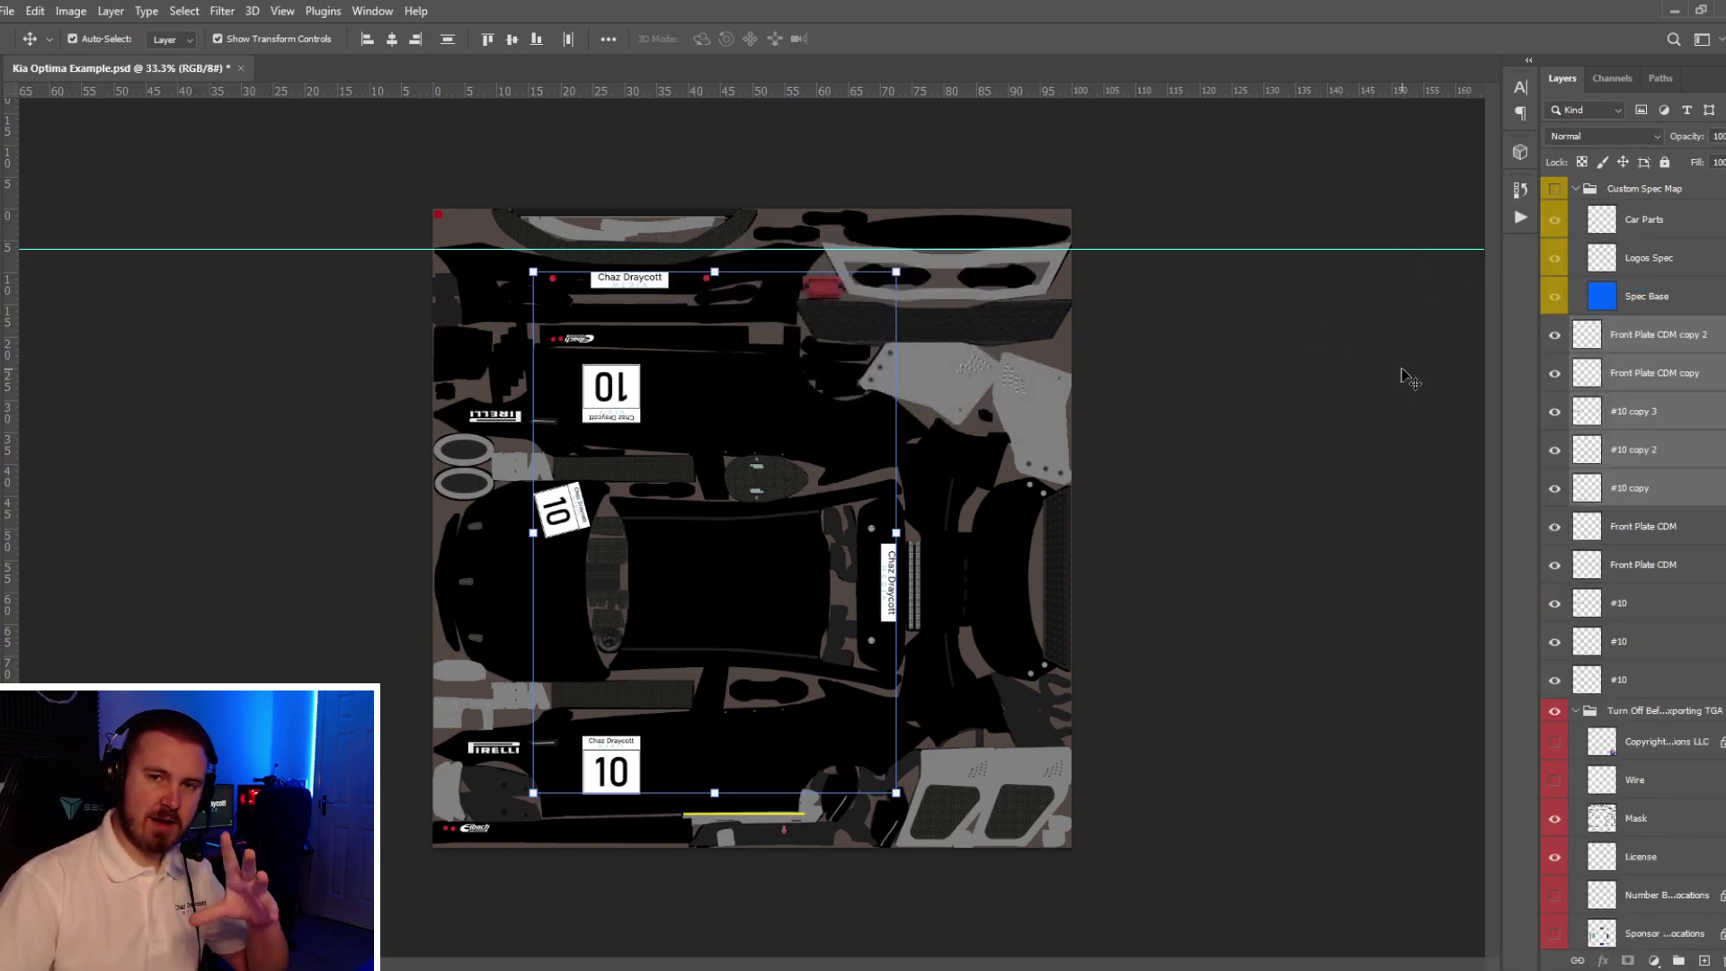
# - Merge the duplicated number and front plate layers into one layer and rename it Stickers SPEC
pyautogui.rightClick(1643, 490)
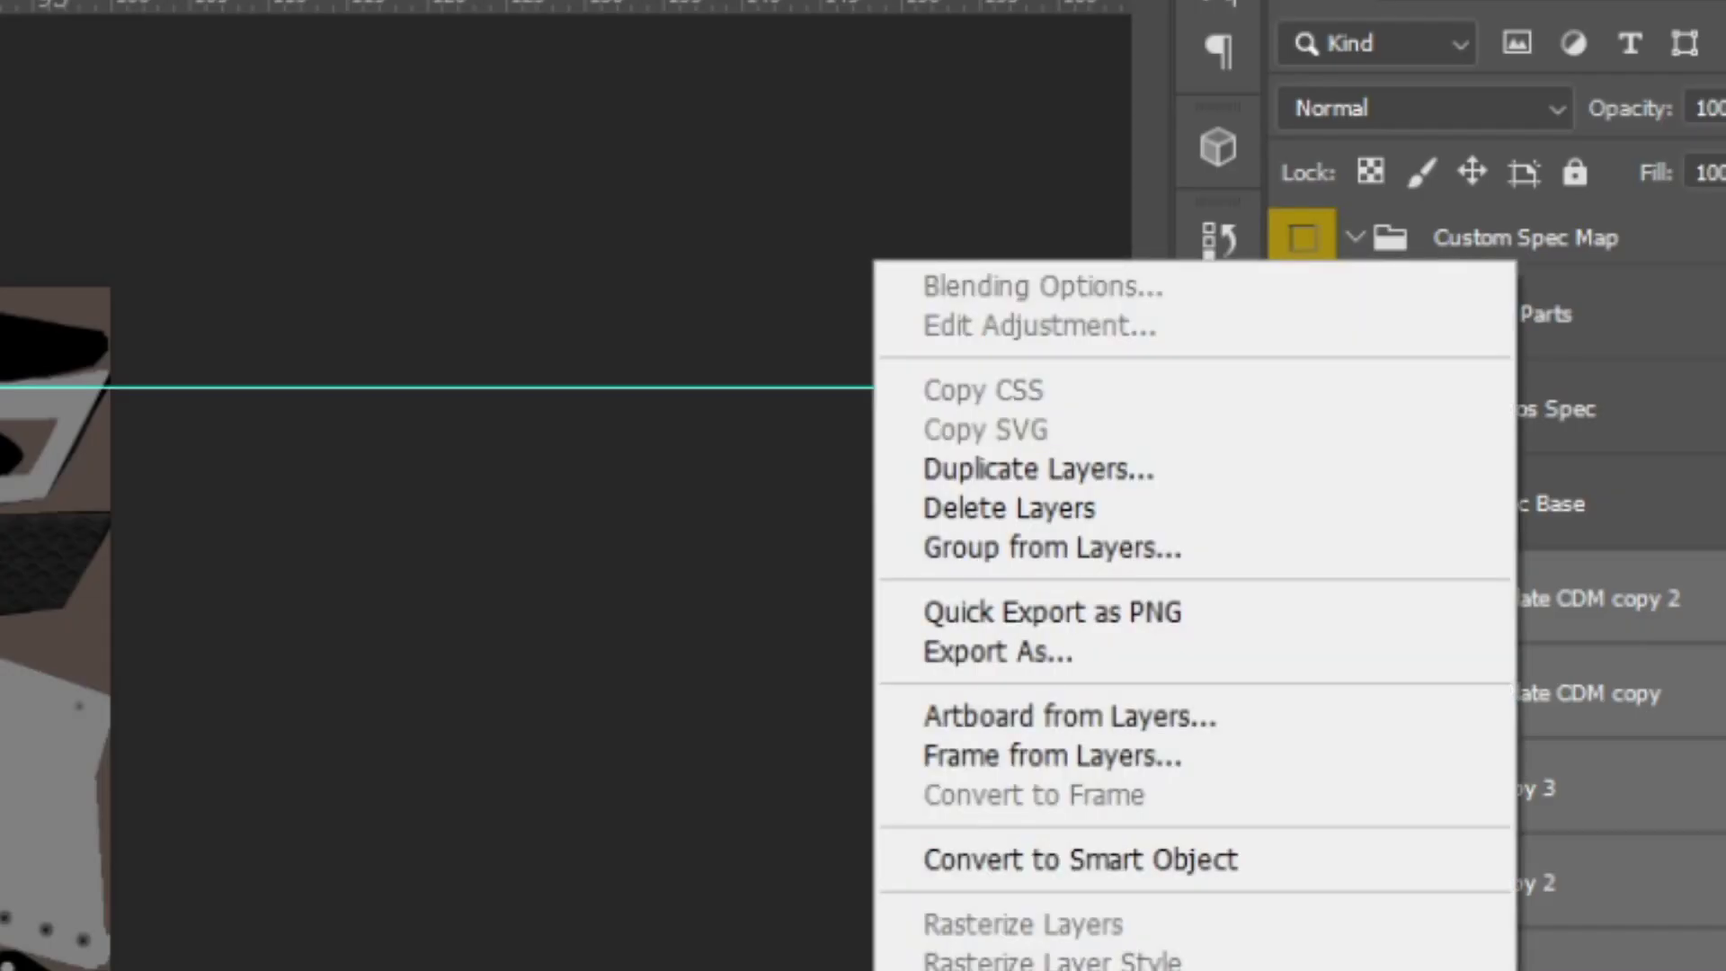
pyautogui.click(1528, 611)
pyautogui.doubleClick(1541, 615)
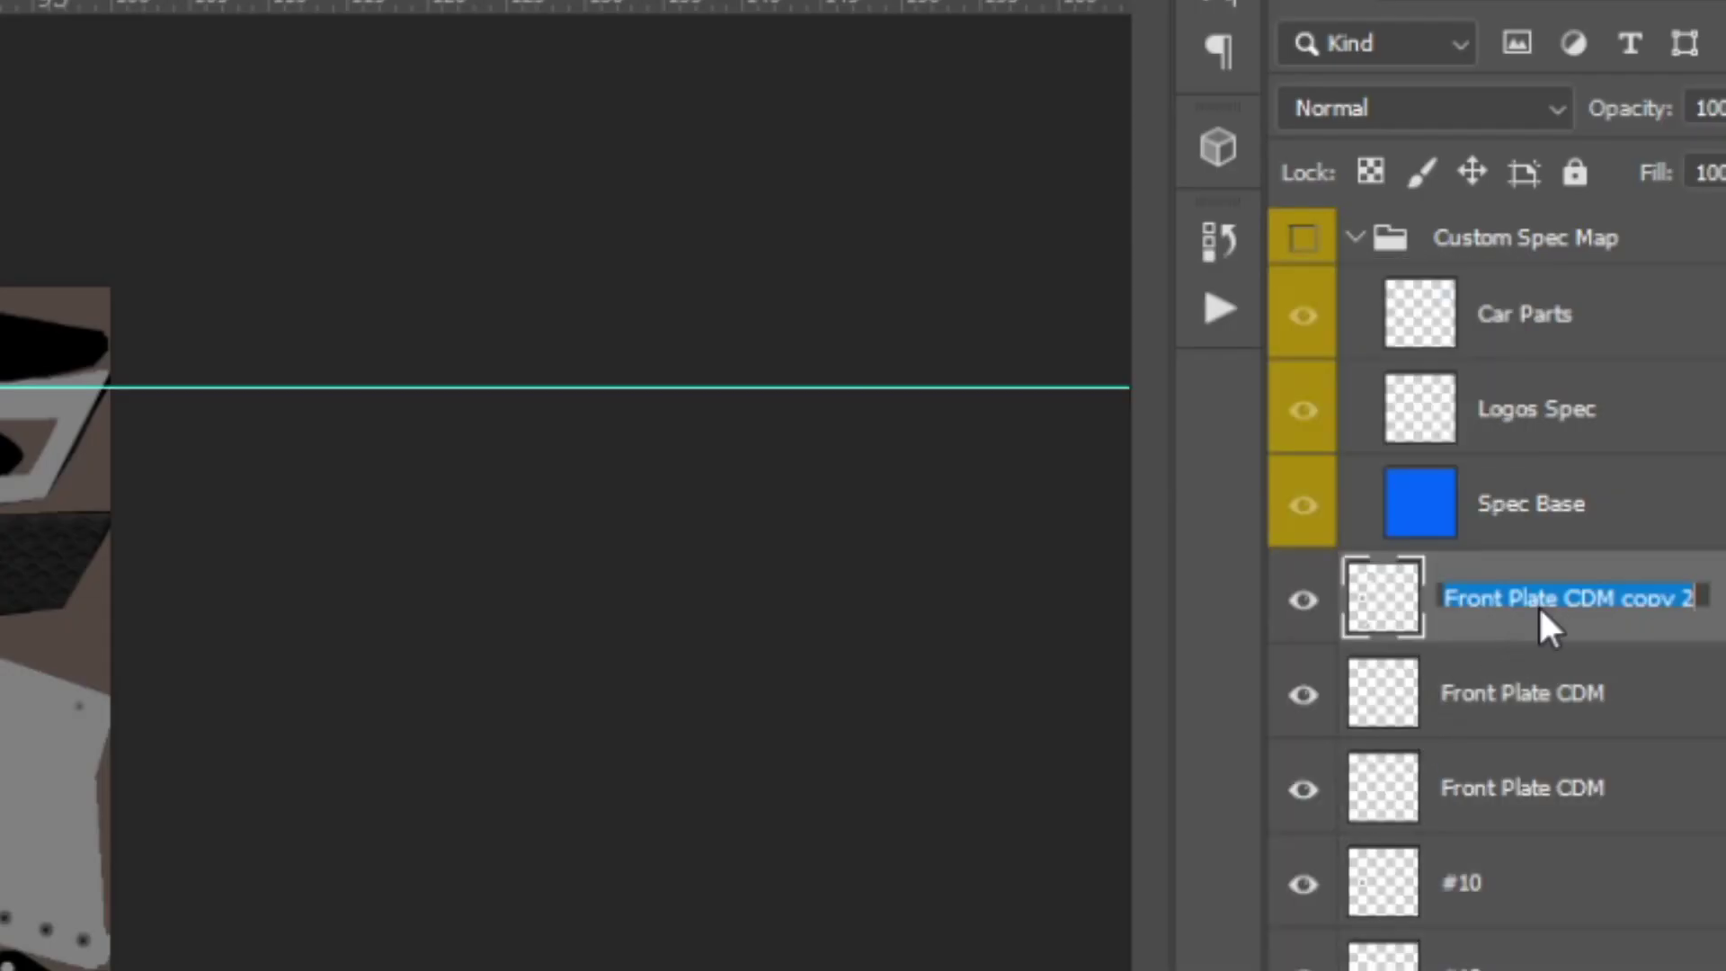
pyautogui.write('Stickers SPEC')
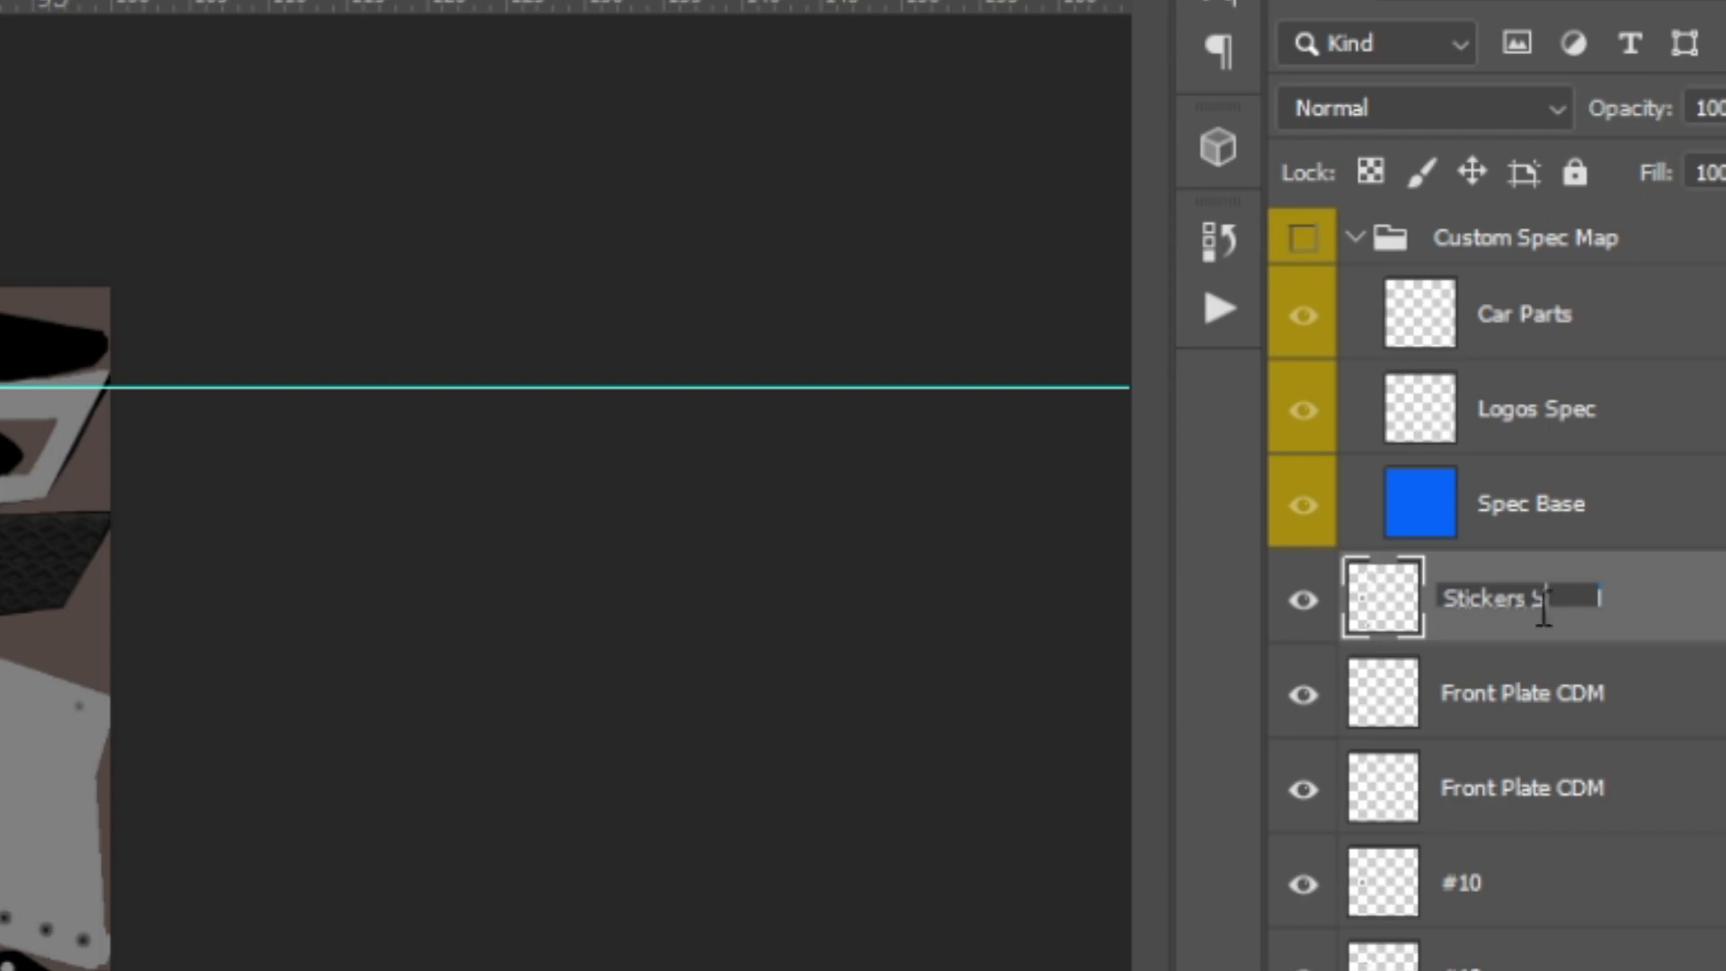
pyautogui.press('Return')
# - Move the Stickers SPEC layer into the Custom Spec Map group between Car Parts and Logos Spec, and show the group
pyautogui.moveTo(1540, 620); pyautogui.dragTo(1533, 396)
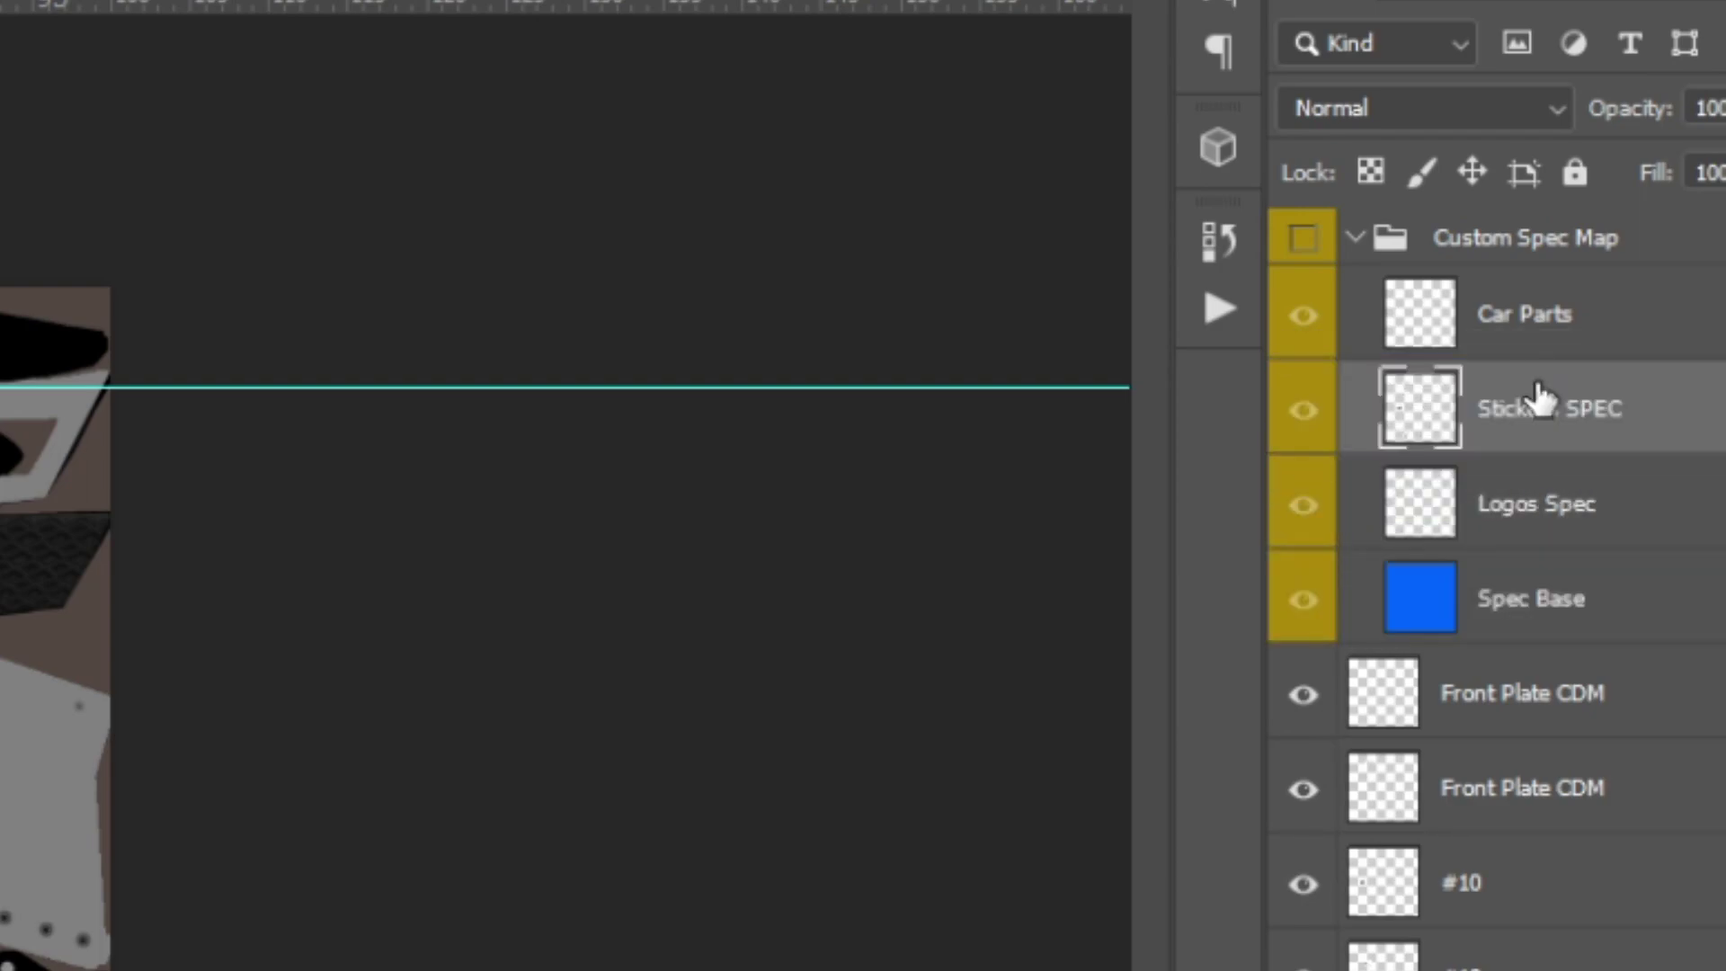
pyautogui.click(1303, 238)
pyautogui.click(632, 894)
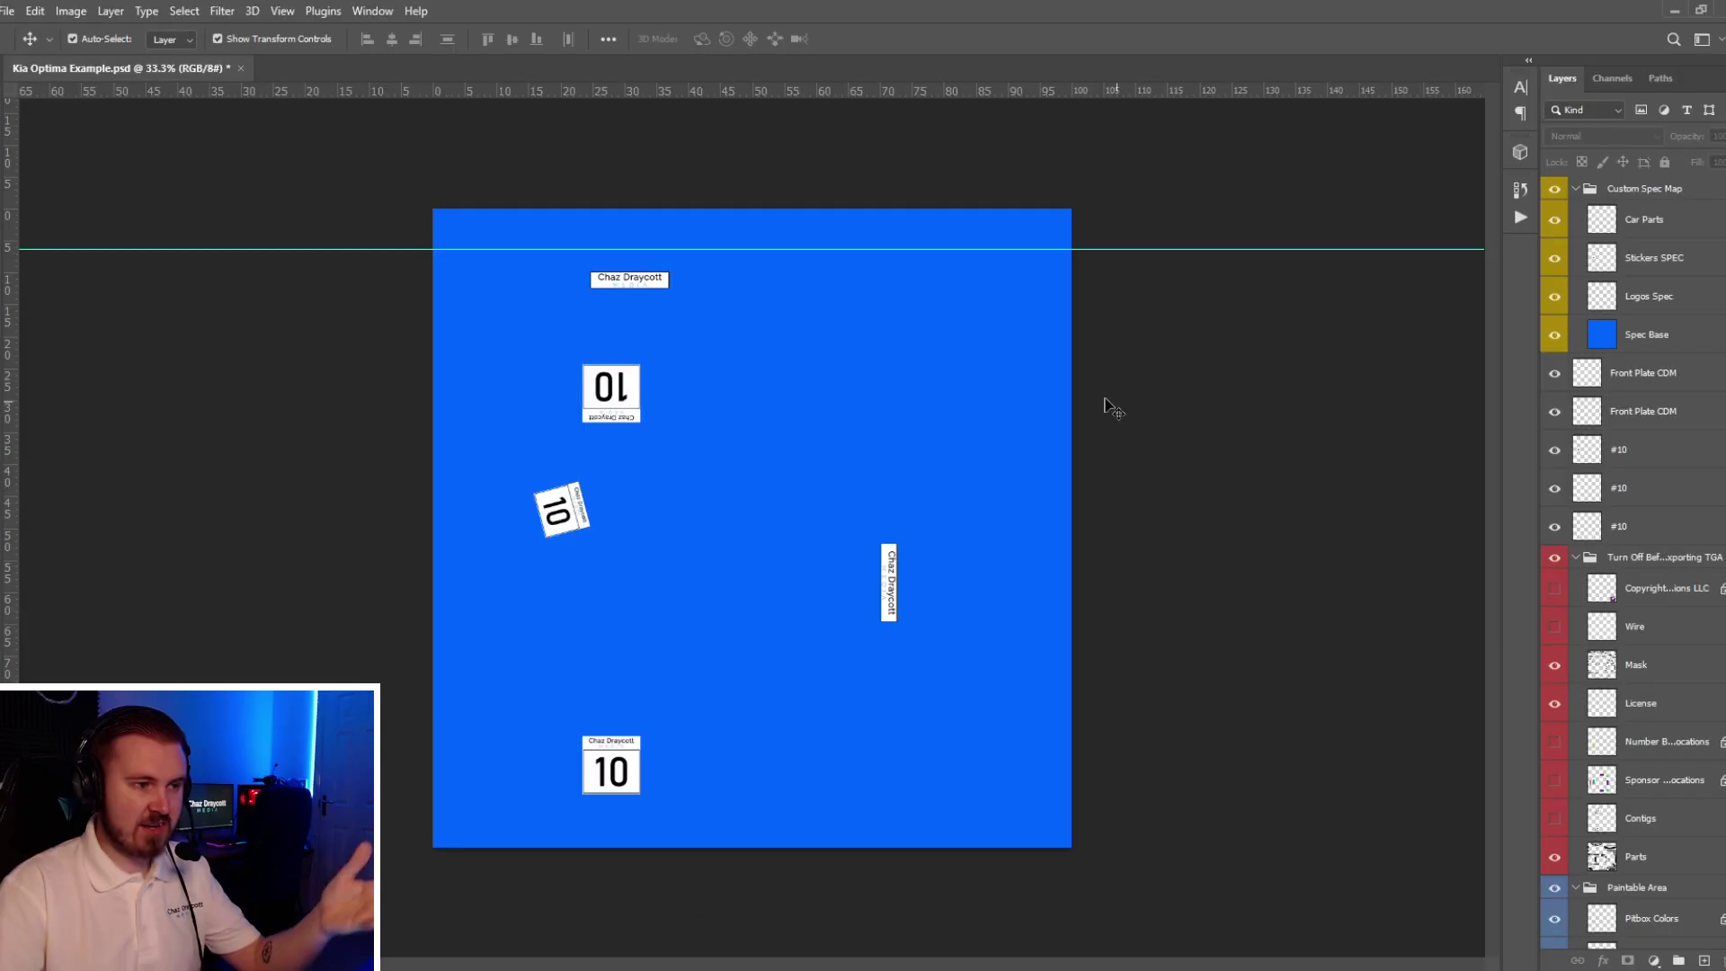
# - Lock the transparent pixels of the Stickers SPEC layer
pyautogui.click(1679, 342)
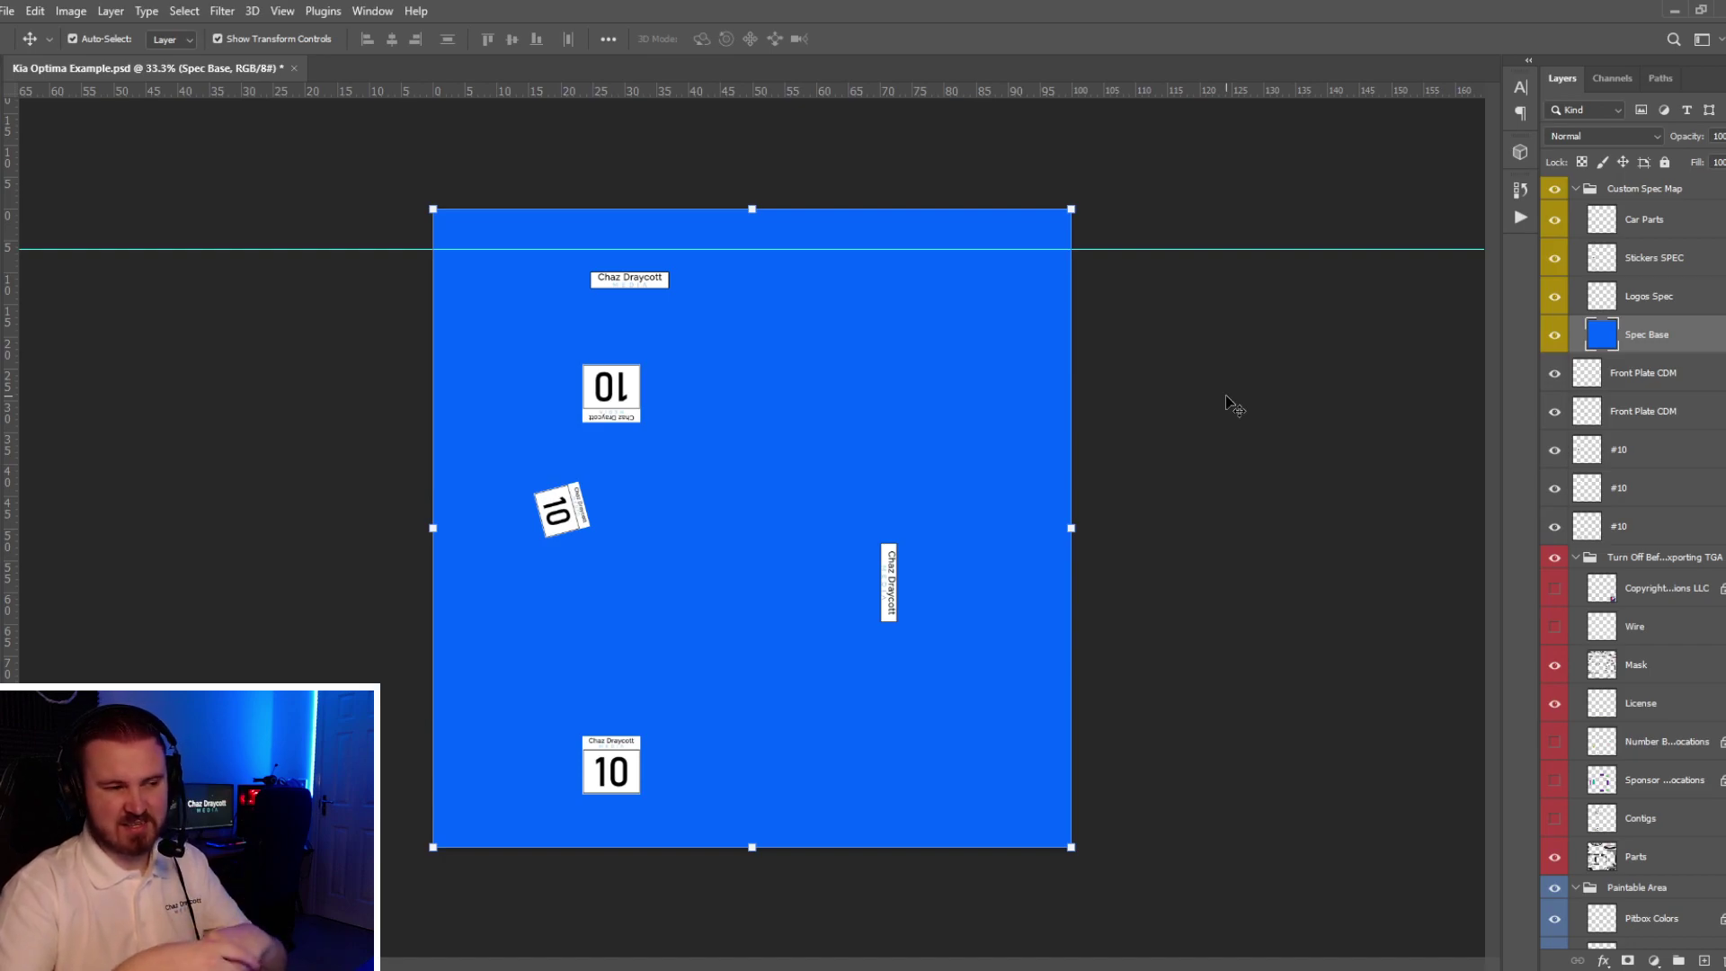
pyautogui.click(1660, 261)
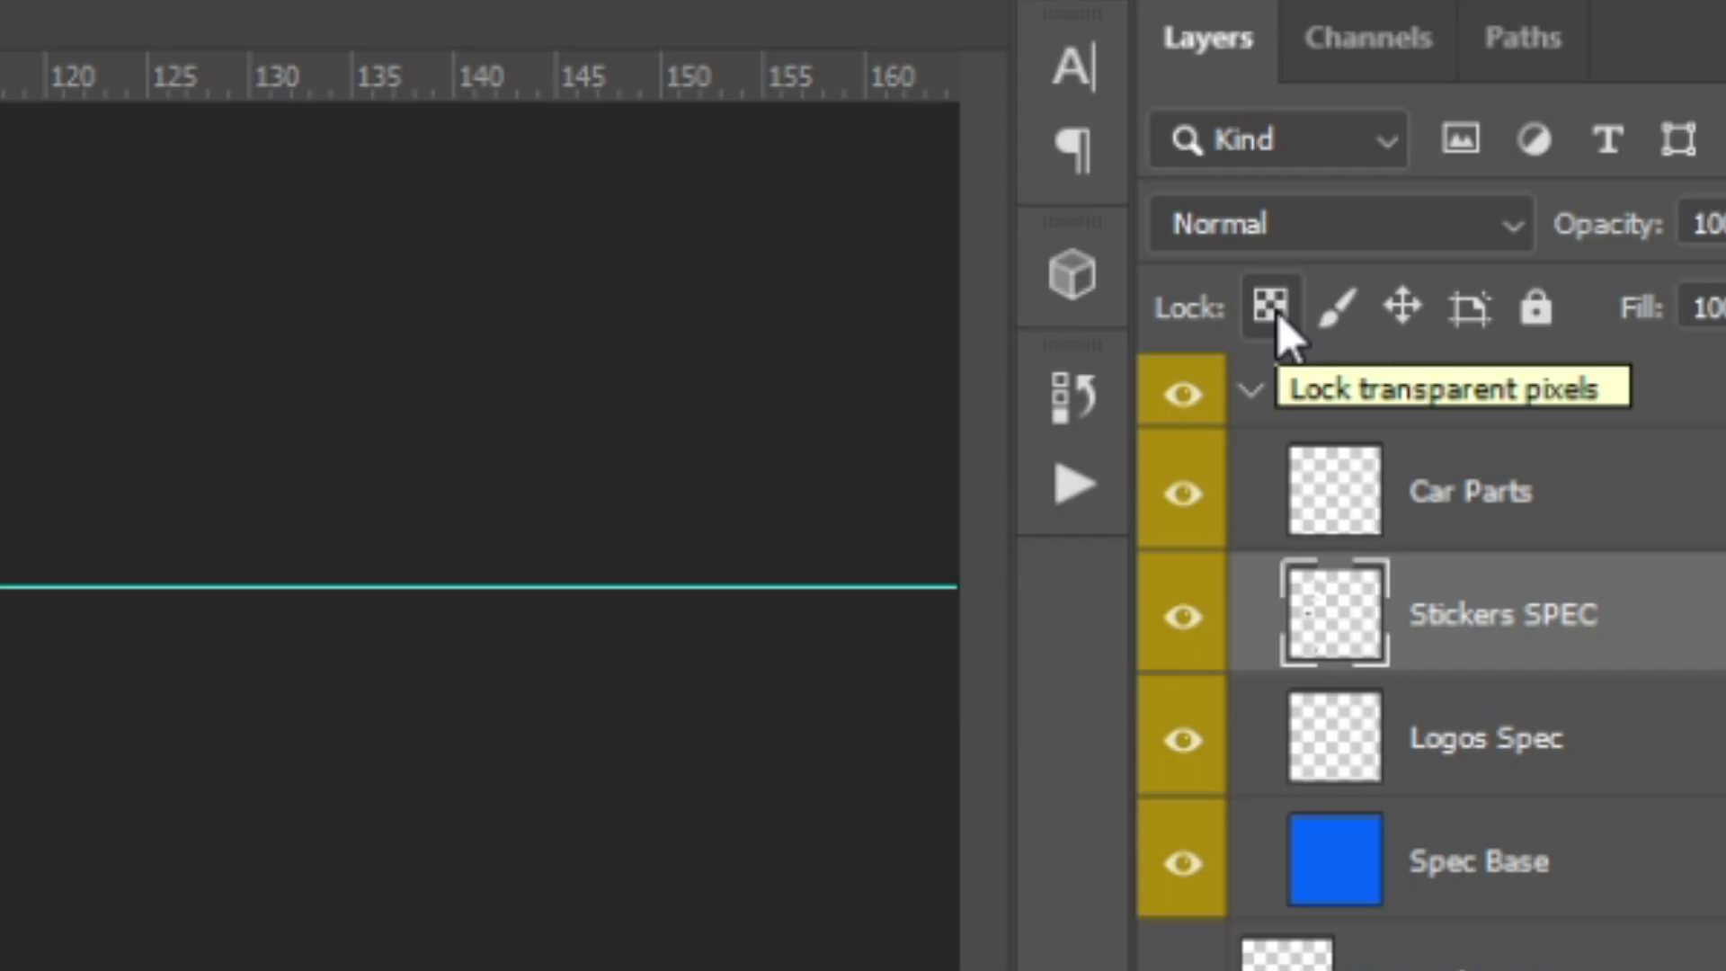
pyautogui.click(1271, 307)
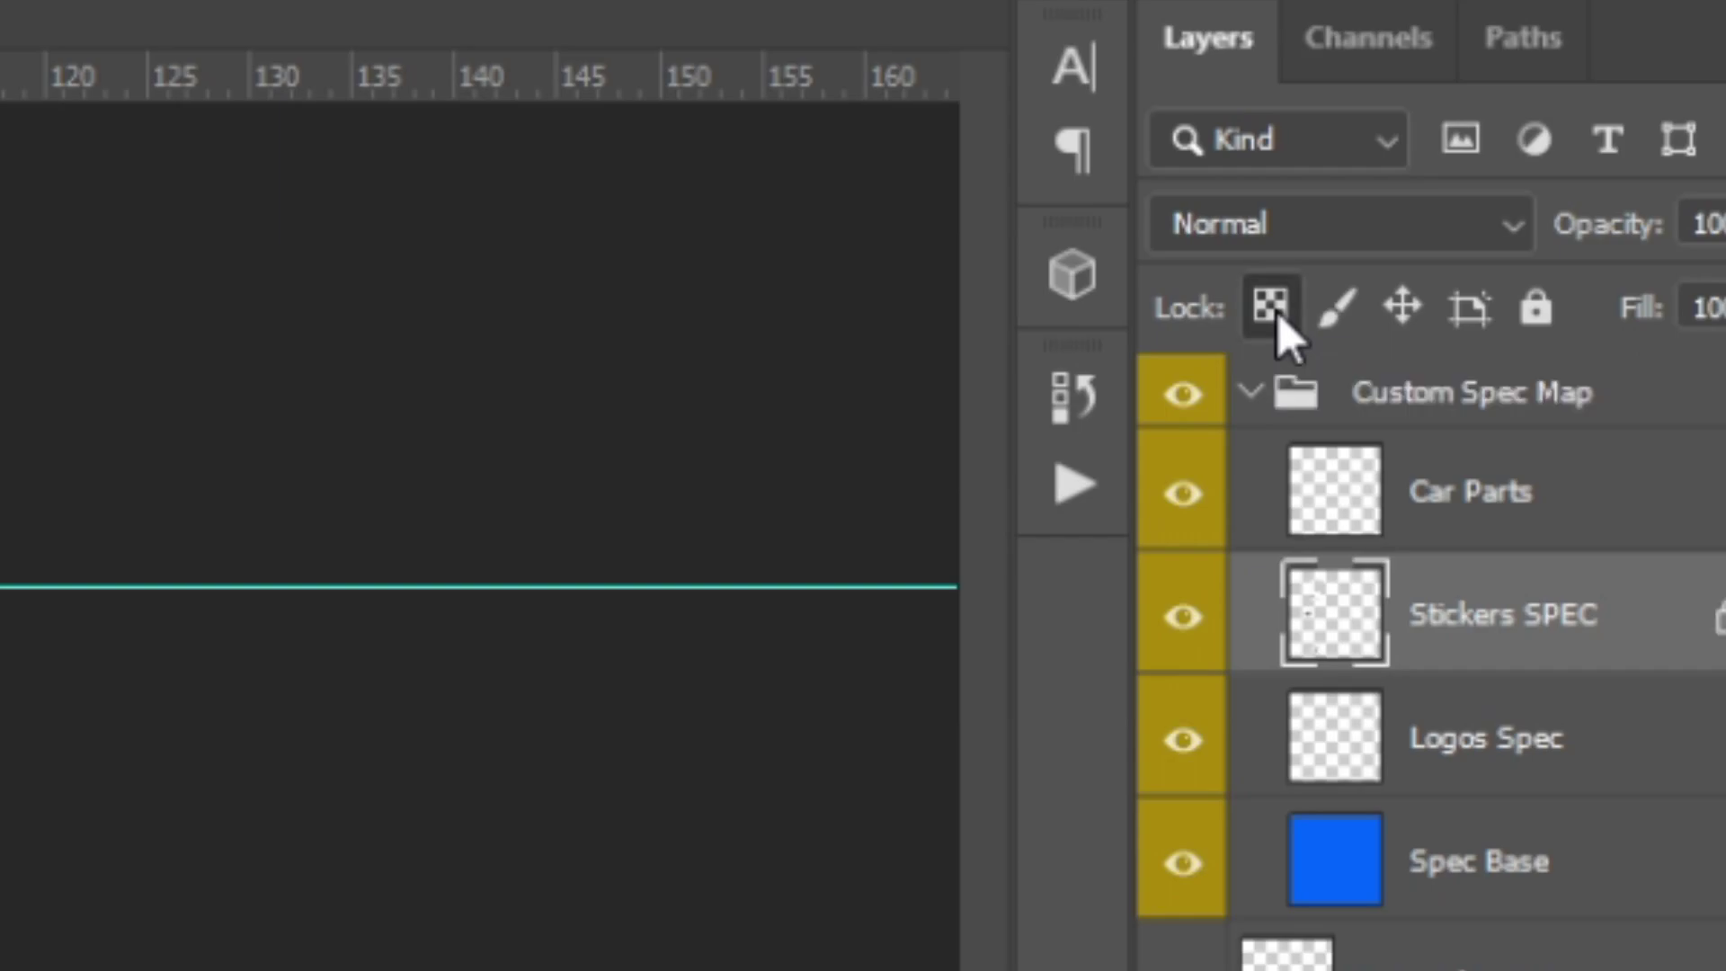
# - Set the foreground colour's green value to 0, giving 0000ff, and brush over all the stickers on the Stickers SPEC layer
pyautogui.click(0, 630)
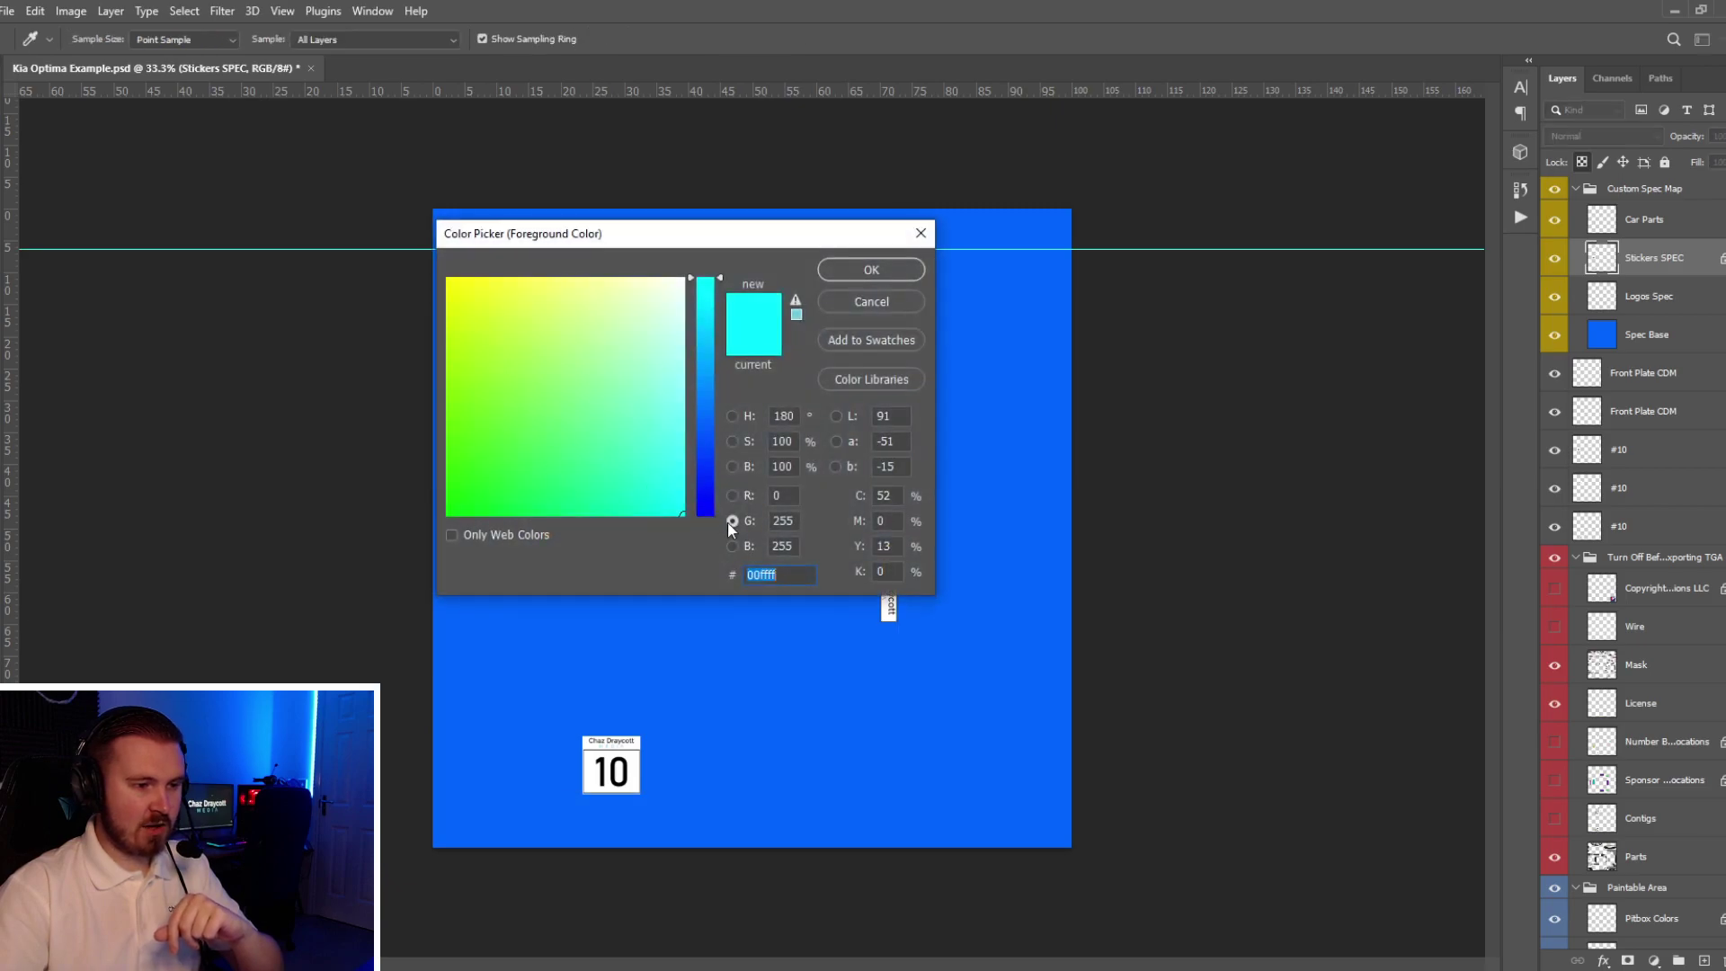
pyautogui.click(732, 547)
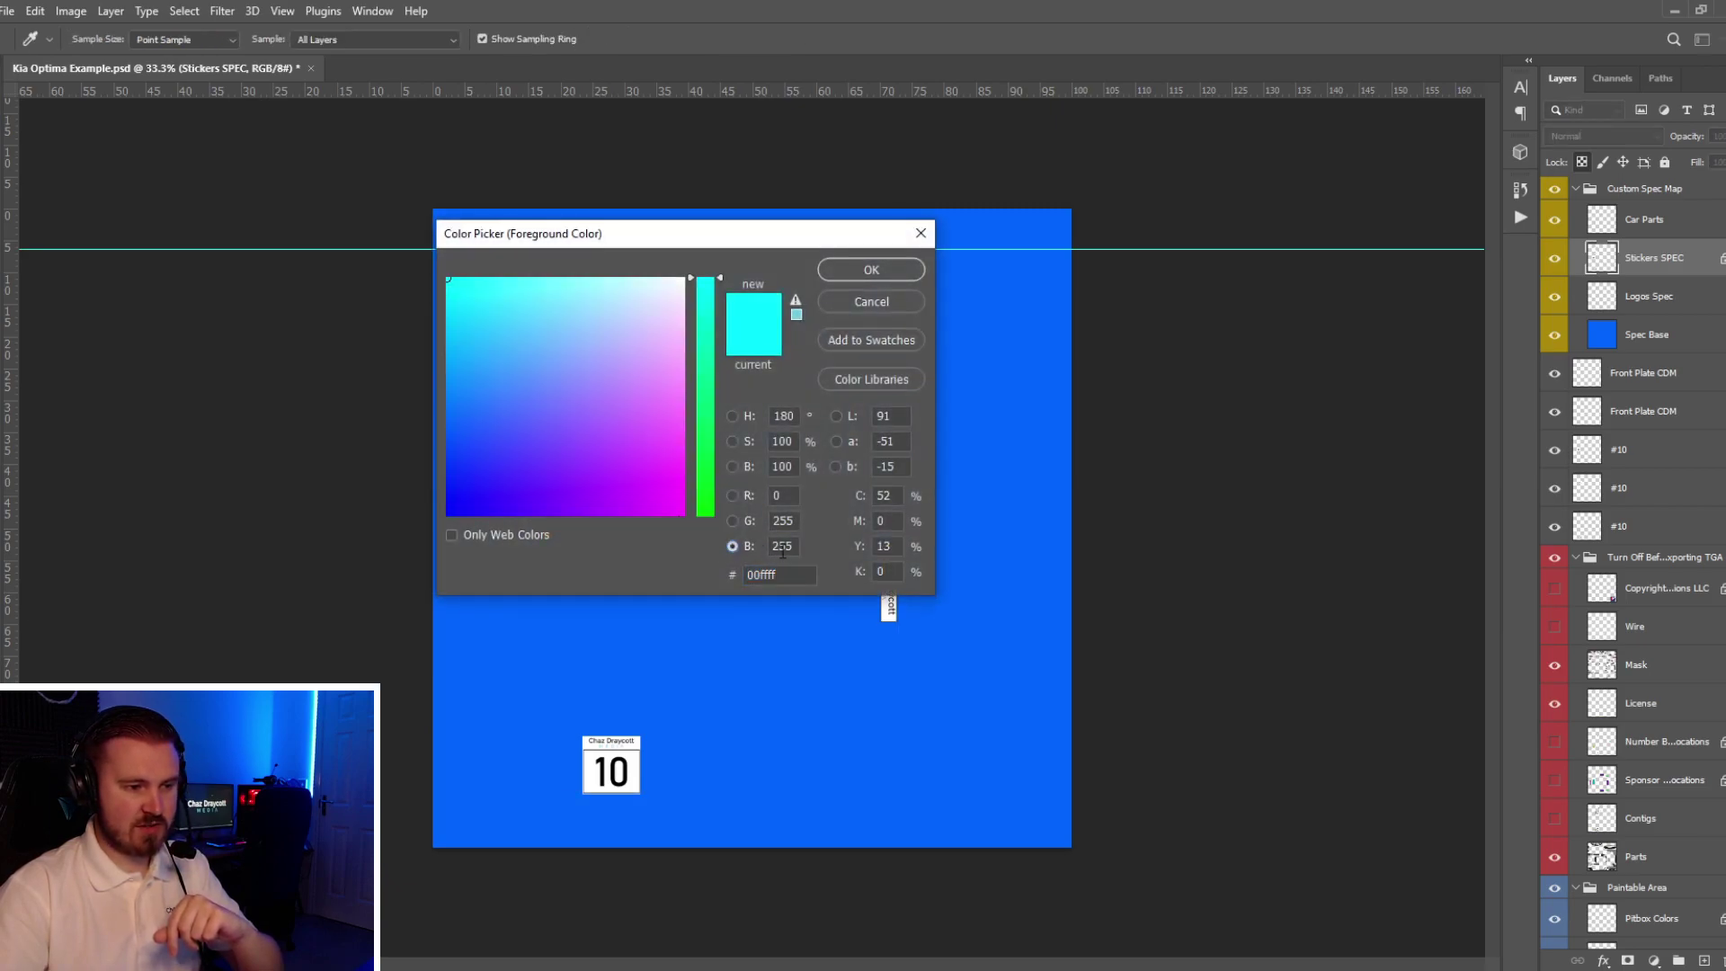
pyautogui.click(732, 521)
pyautogui.write('0')
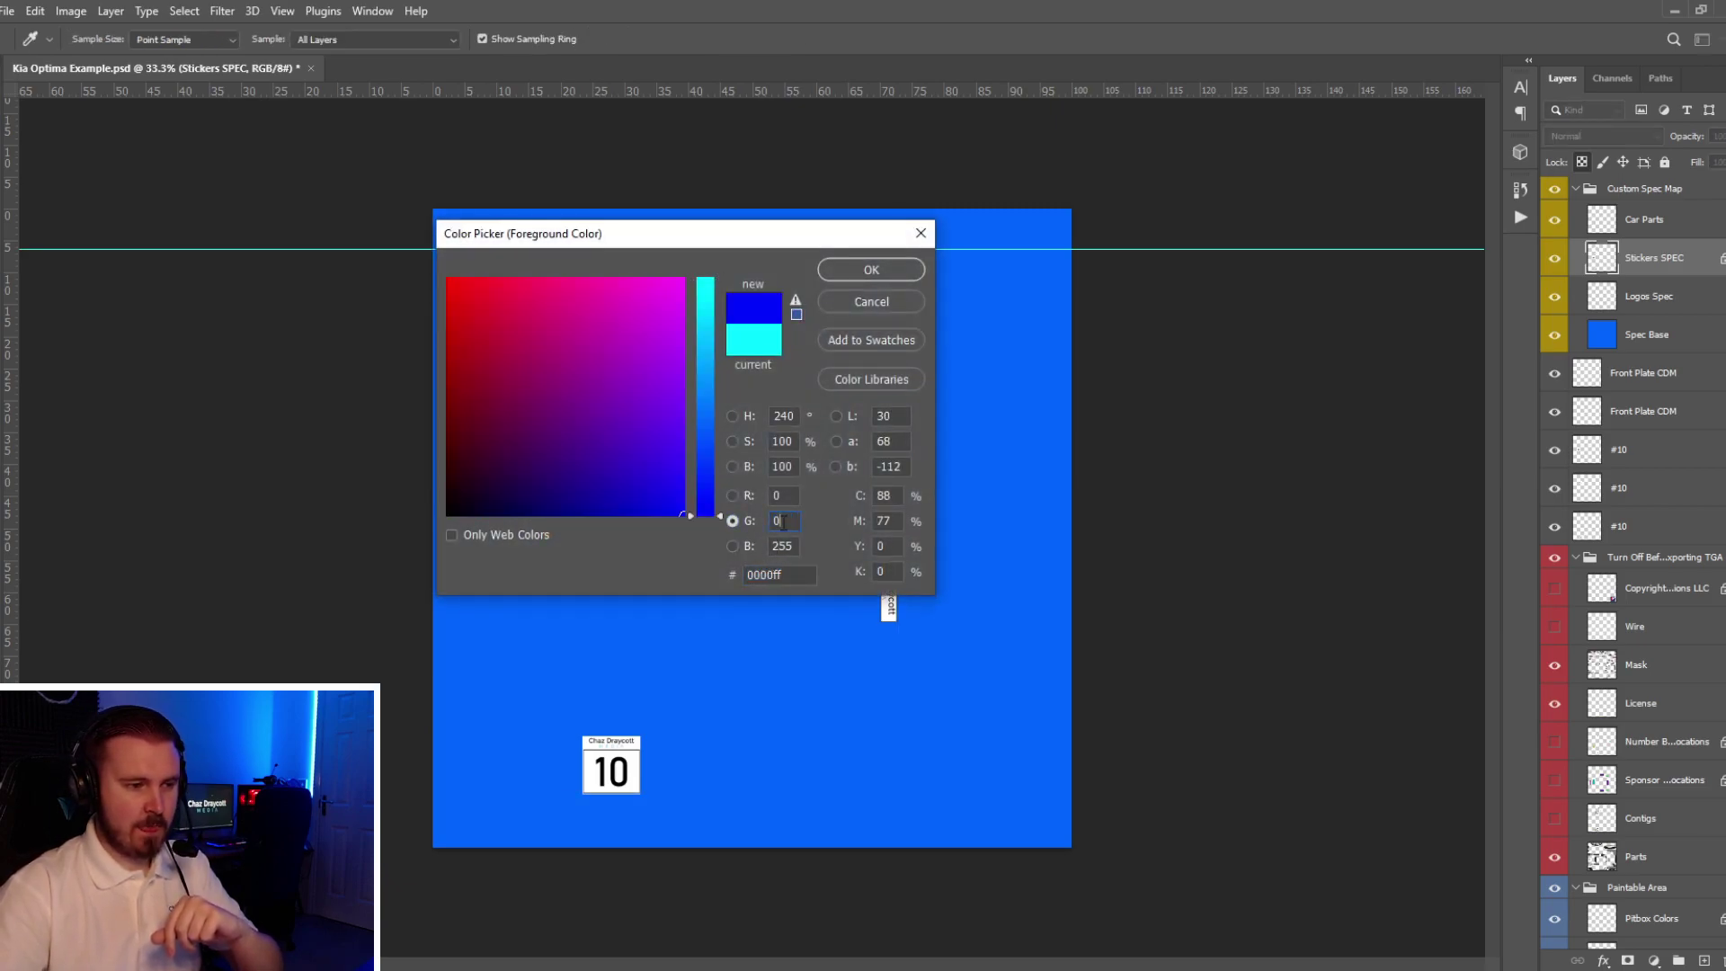
pyautogui.click(860, 275)
pyautogui.click(4, 299)
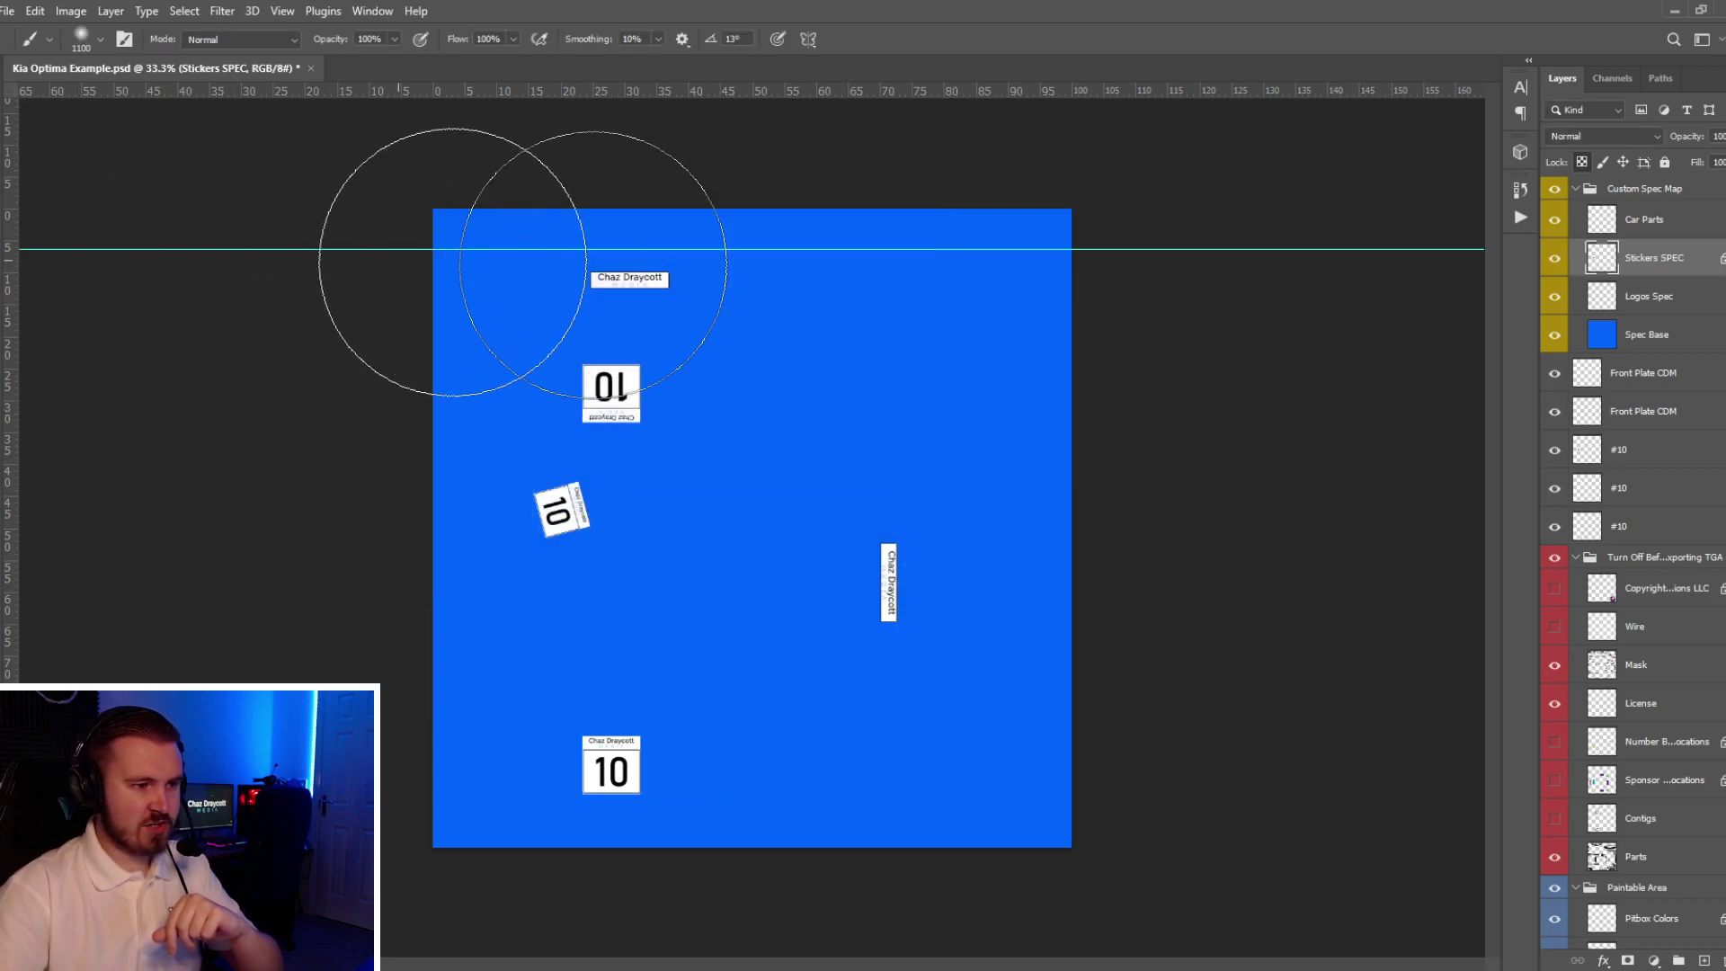
pyautogui.moveTo(451, 261)
pyautogui.mouseDown()
pyautogui.moveTo(375, 562)
pyautogui.moveTo(616, 759)
pyautogui.mouseUp()
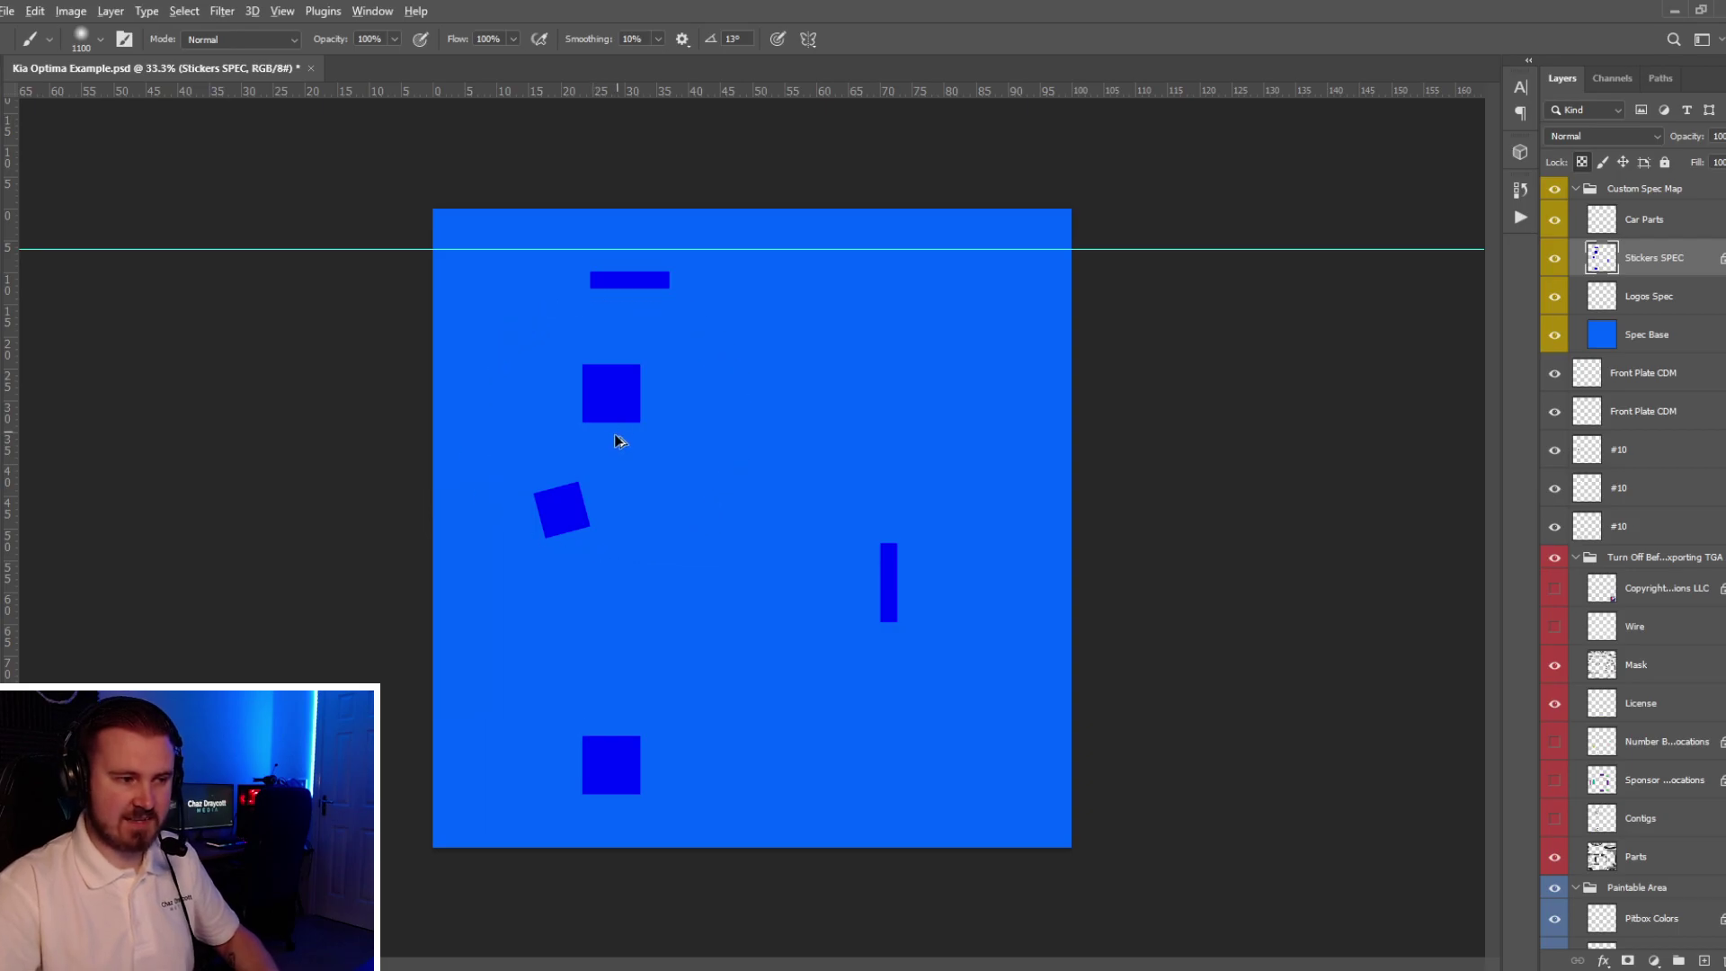
# - Save the spec map as a Targa copy named car_spec_ followed by the customer ID, replacing the existing file
pyautogui.hotkey('ctrl', 'alt', 's')
pyautogui.click(296, 434)
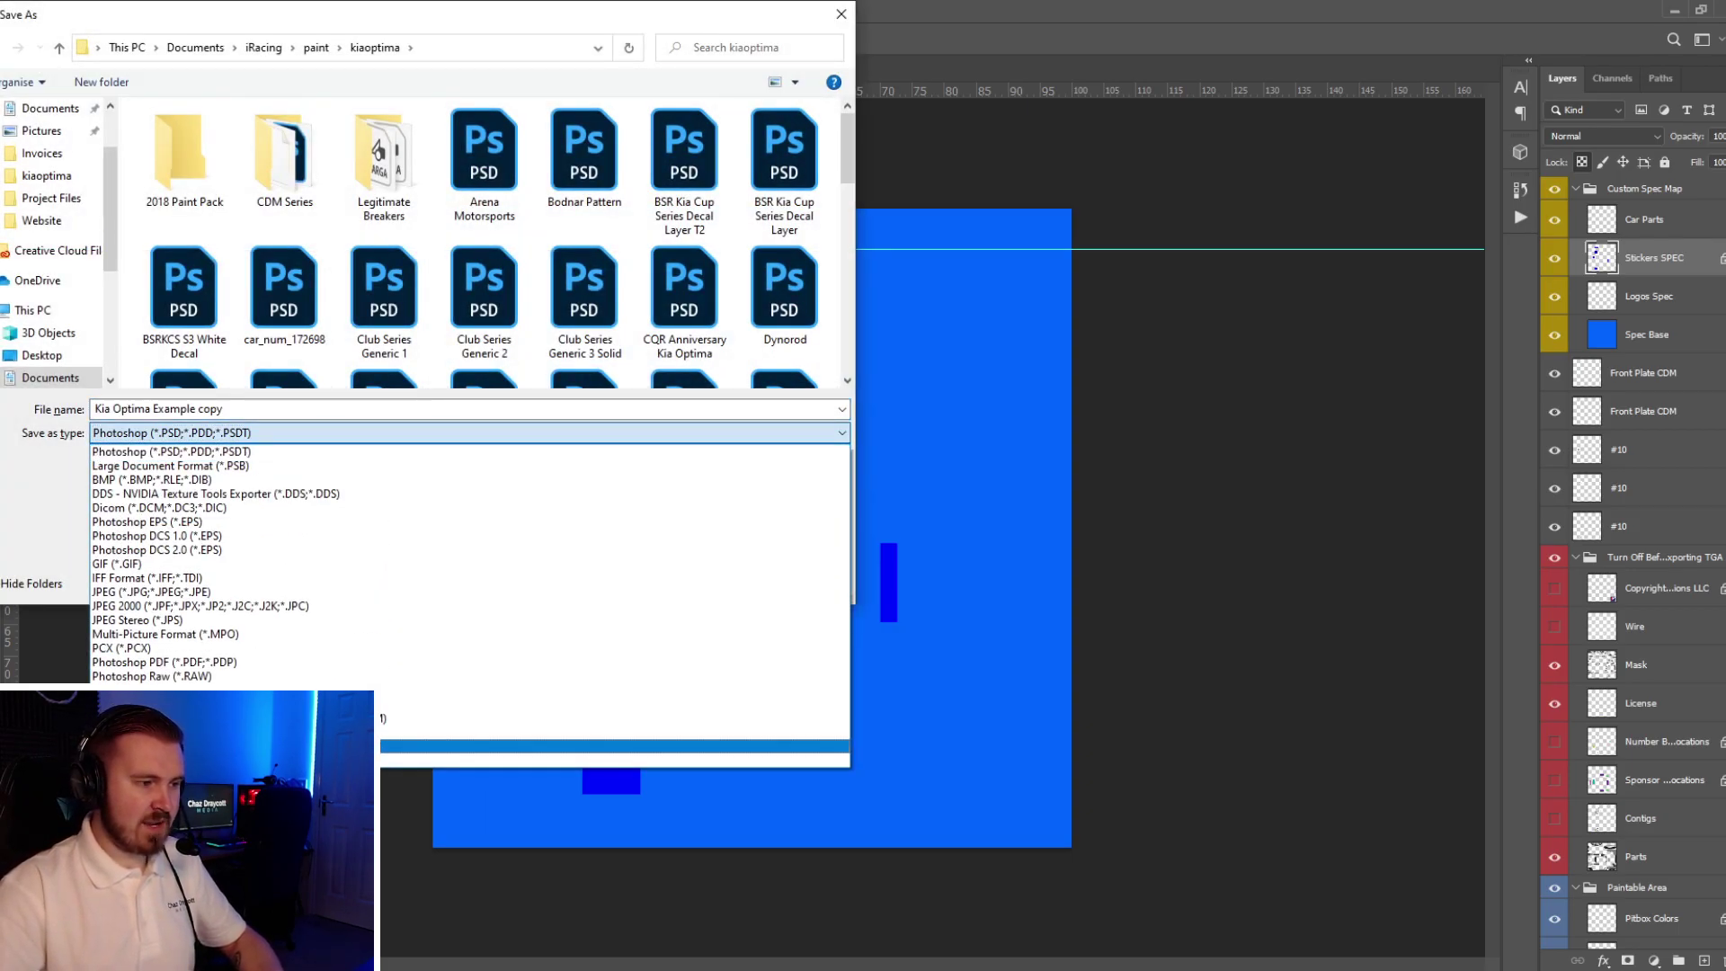
pyautogui.click(225, 746)
pyautogui.click(245, 409)
pyautogui.write('car_sp')
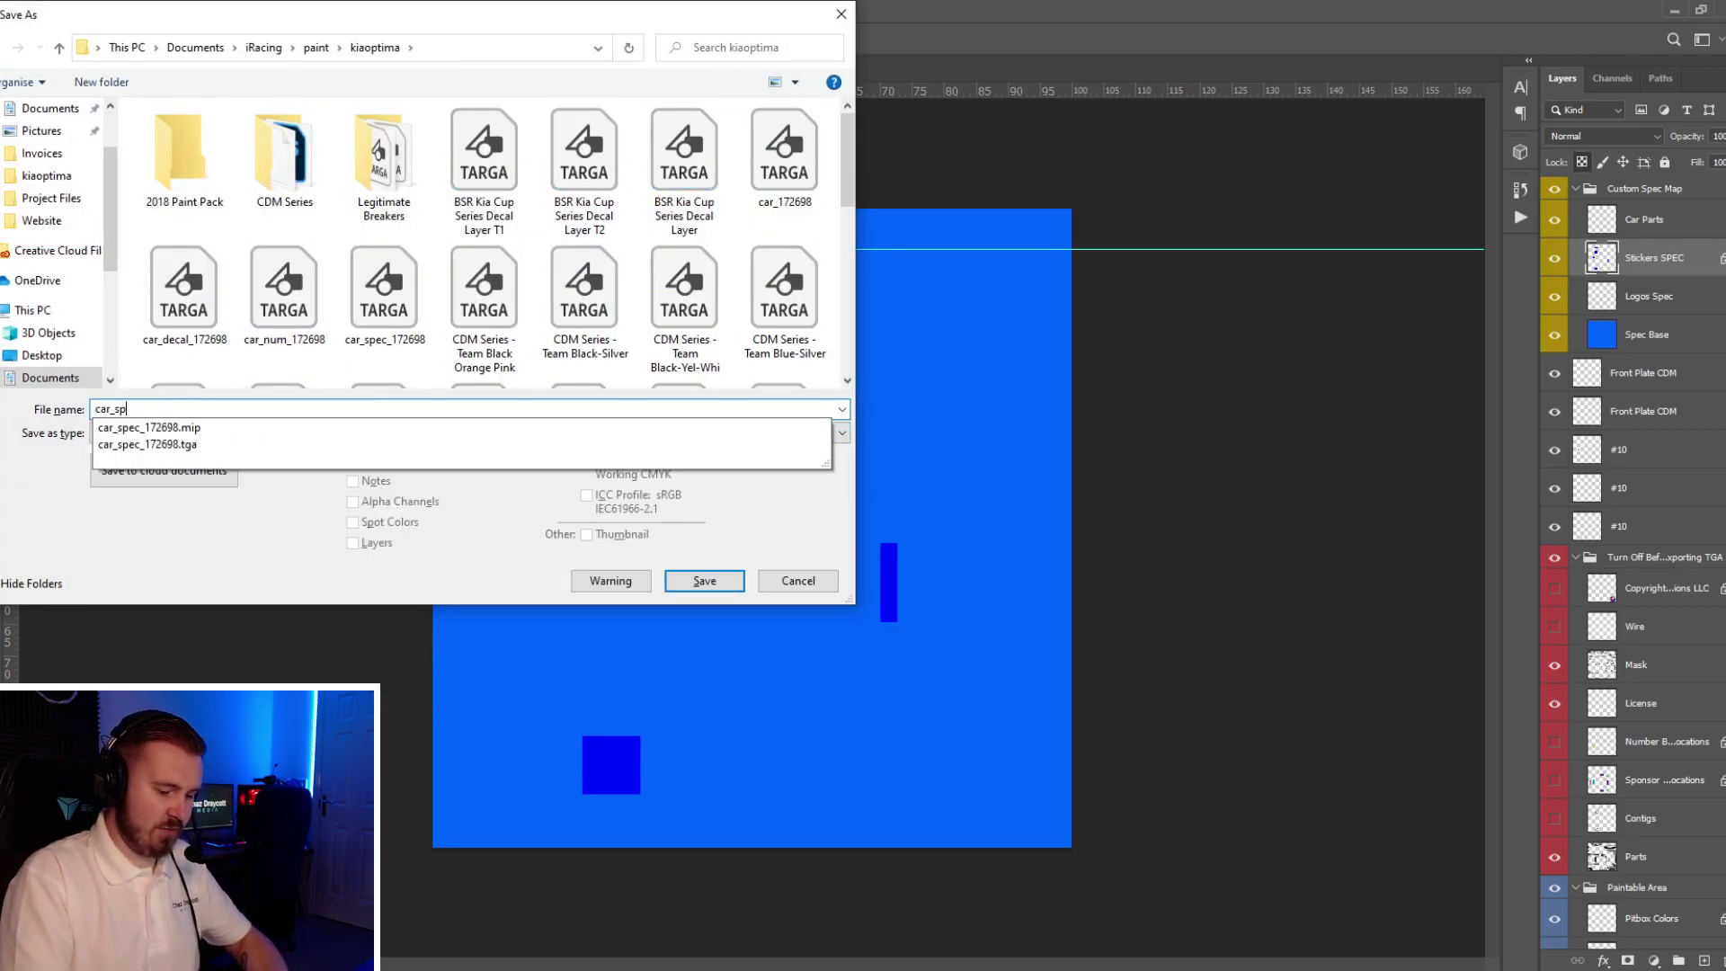
pyautogui.press('Return')
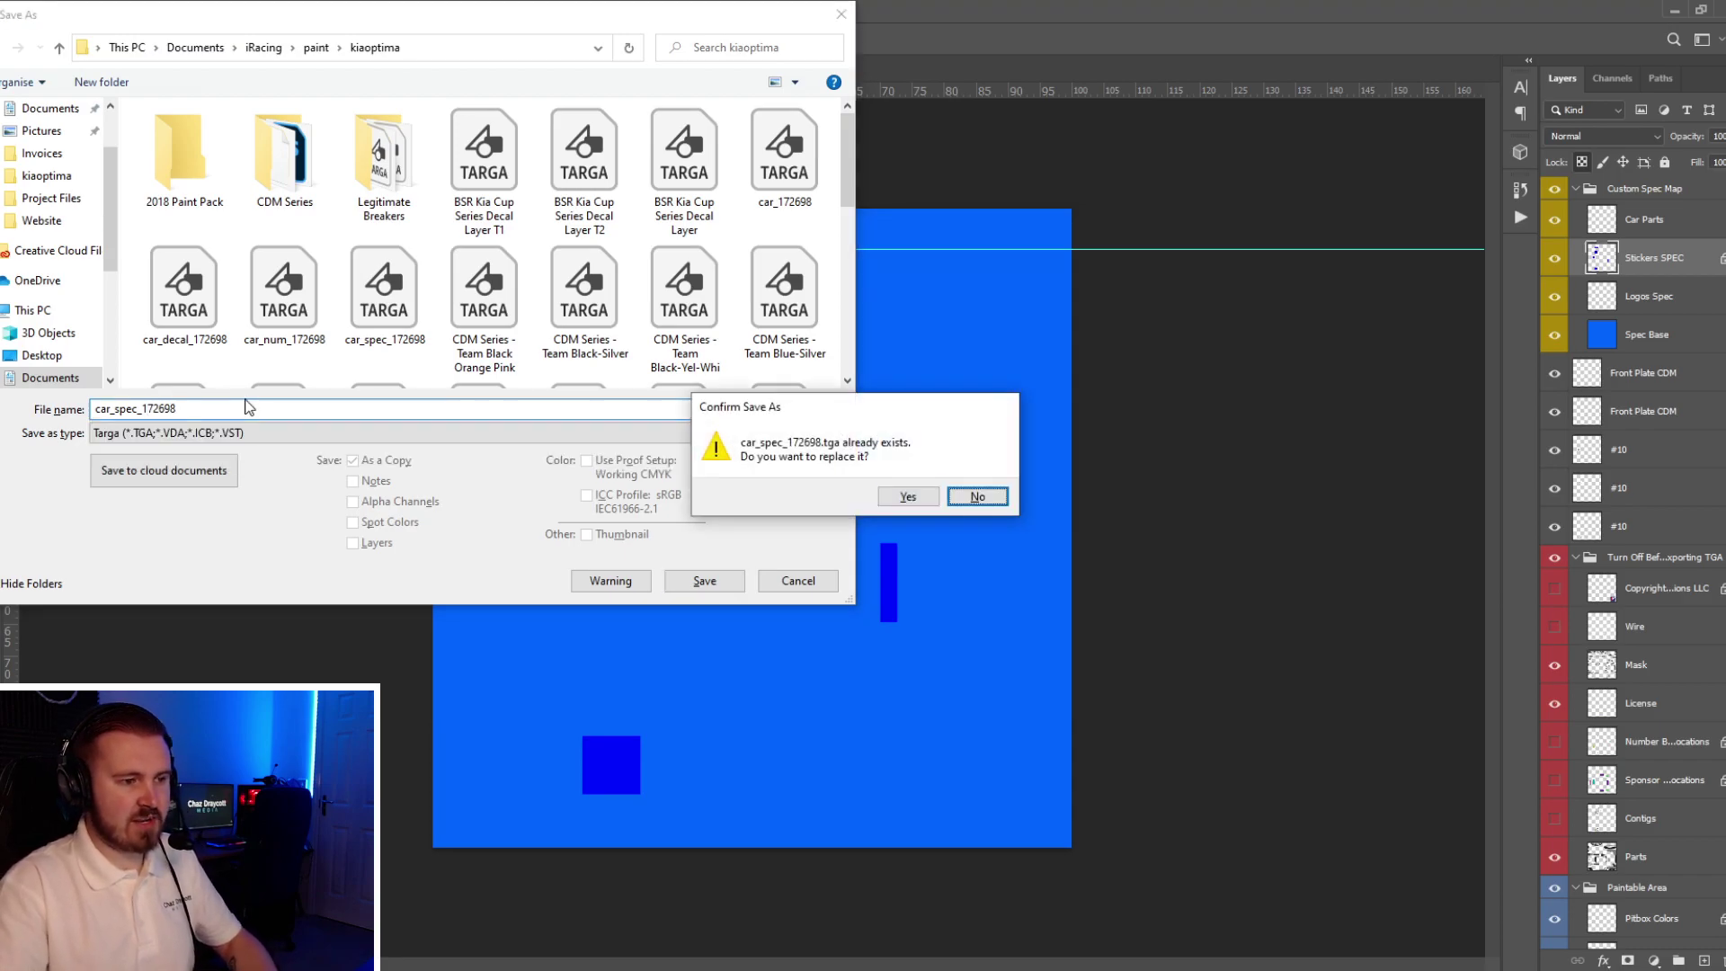
pyautogui.press('Left')
pyautogui.press('Return')
pyautogui.press('Return')
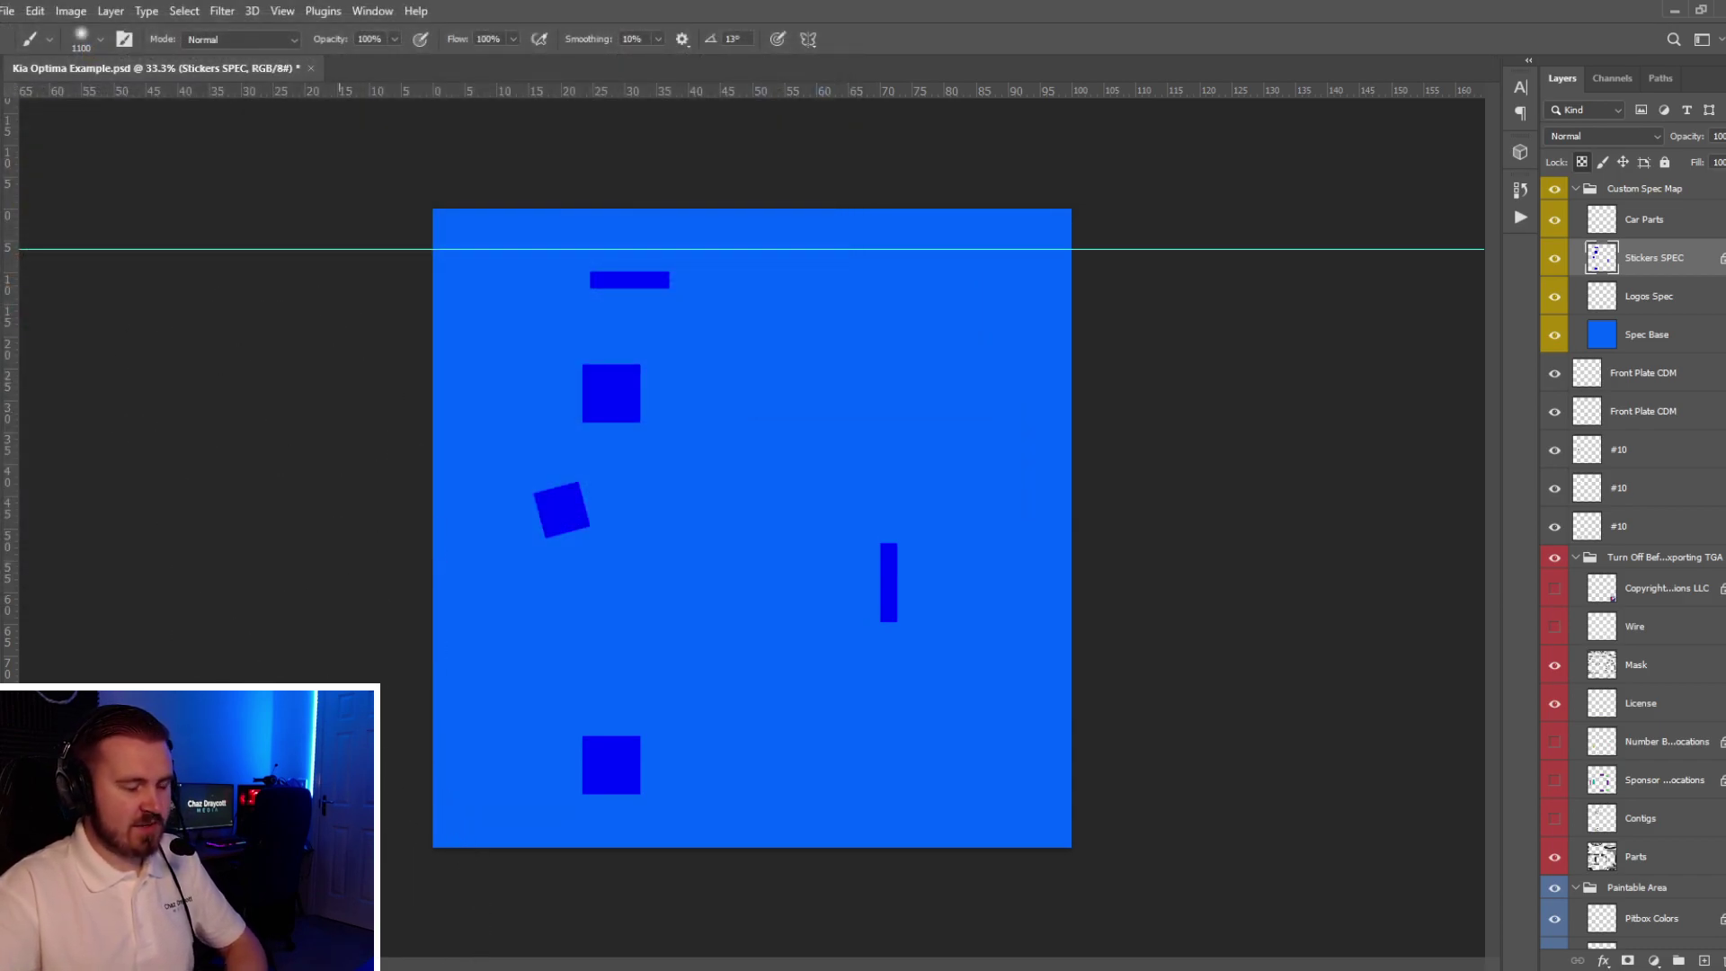
# - Switch to the iRacing car viewer and examine the number stickers' finish from the front and both sides
pyautogui.moveTo(301, 970)
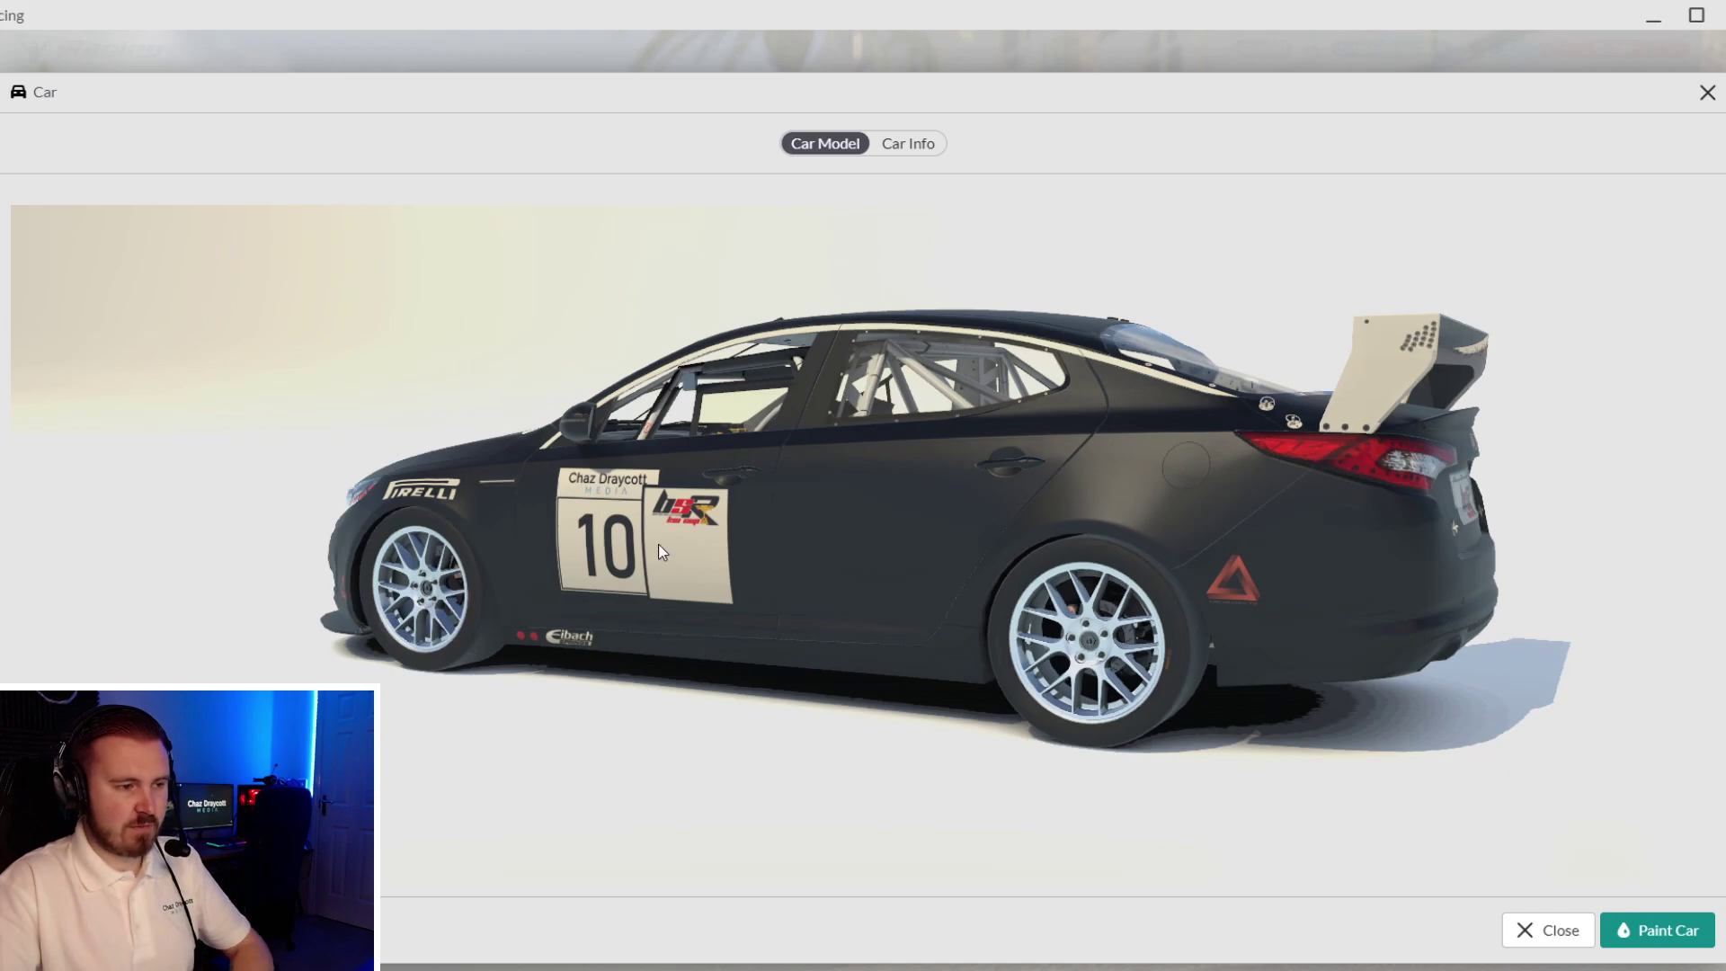
pyautogui.moveTo(658, 543); pyautogui.dragTo(761, 521)
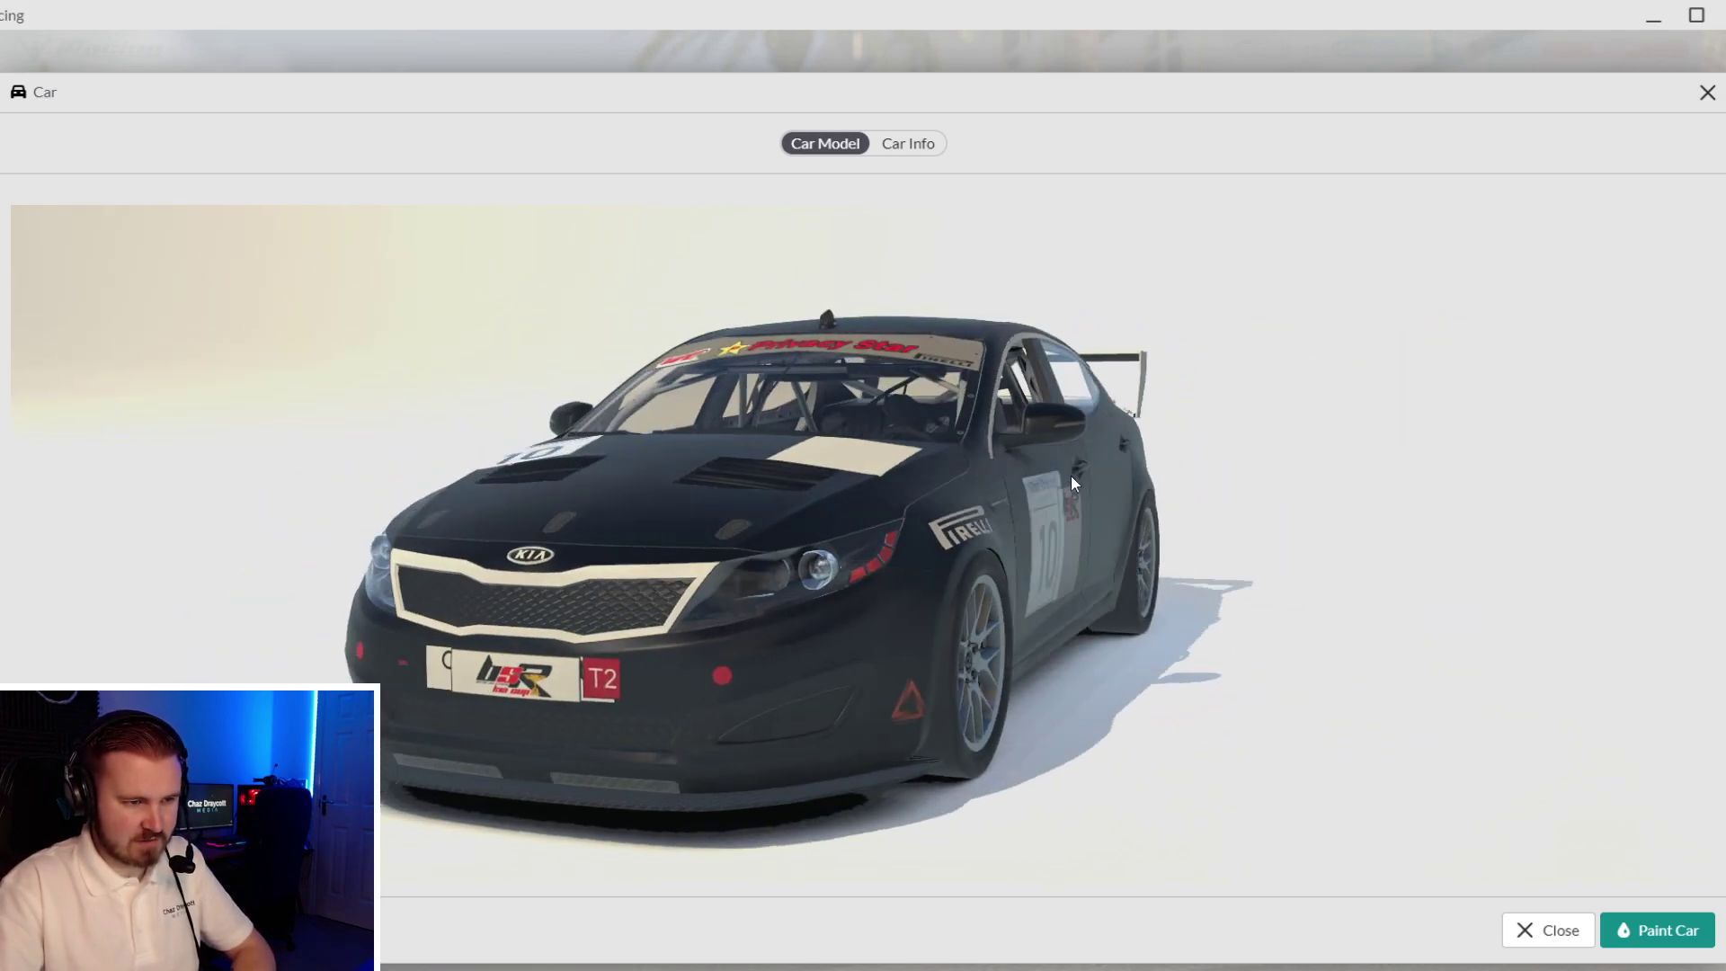
pyautogui.moveTo(1062, 513); pyautogui.dragTo(799, 512)
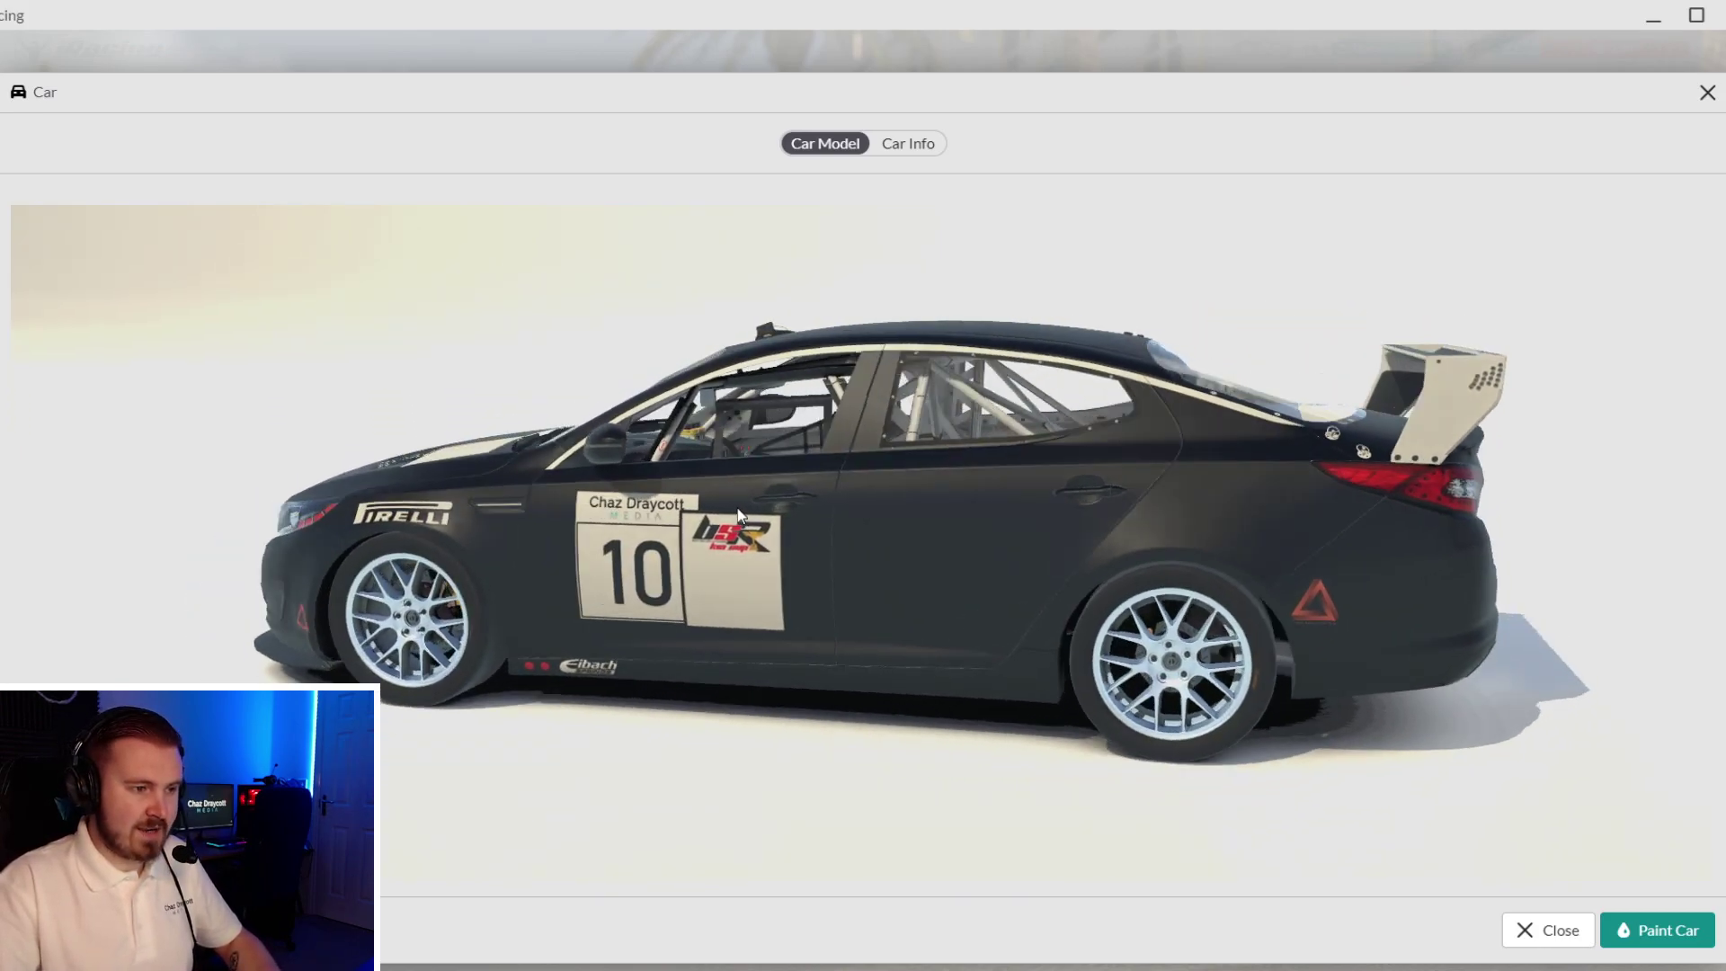
pyautogui.moveTo(733, 525); pyautogui.dragTo(988, 532)
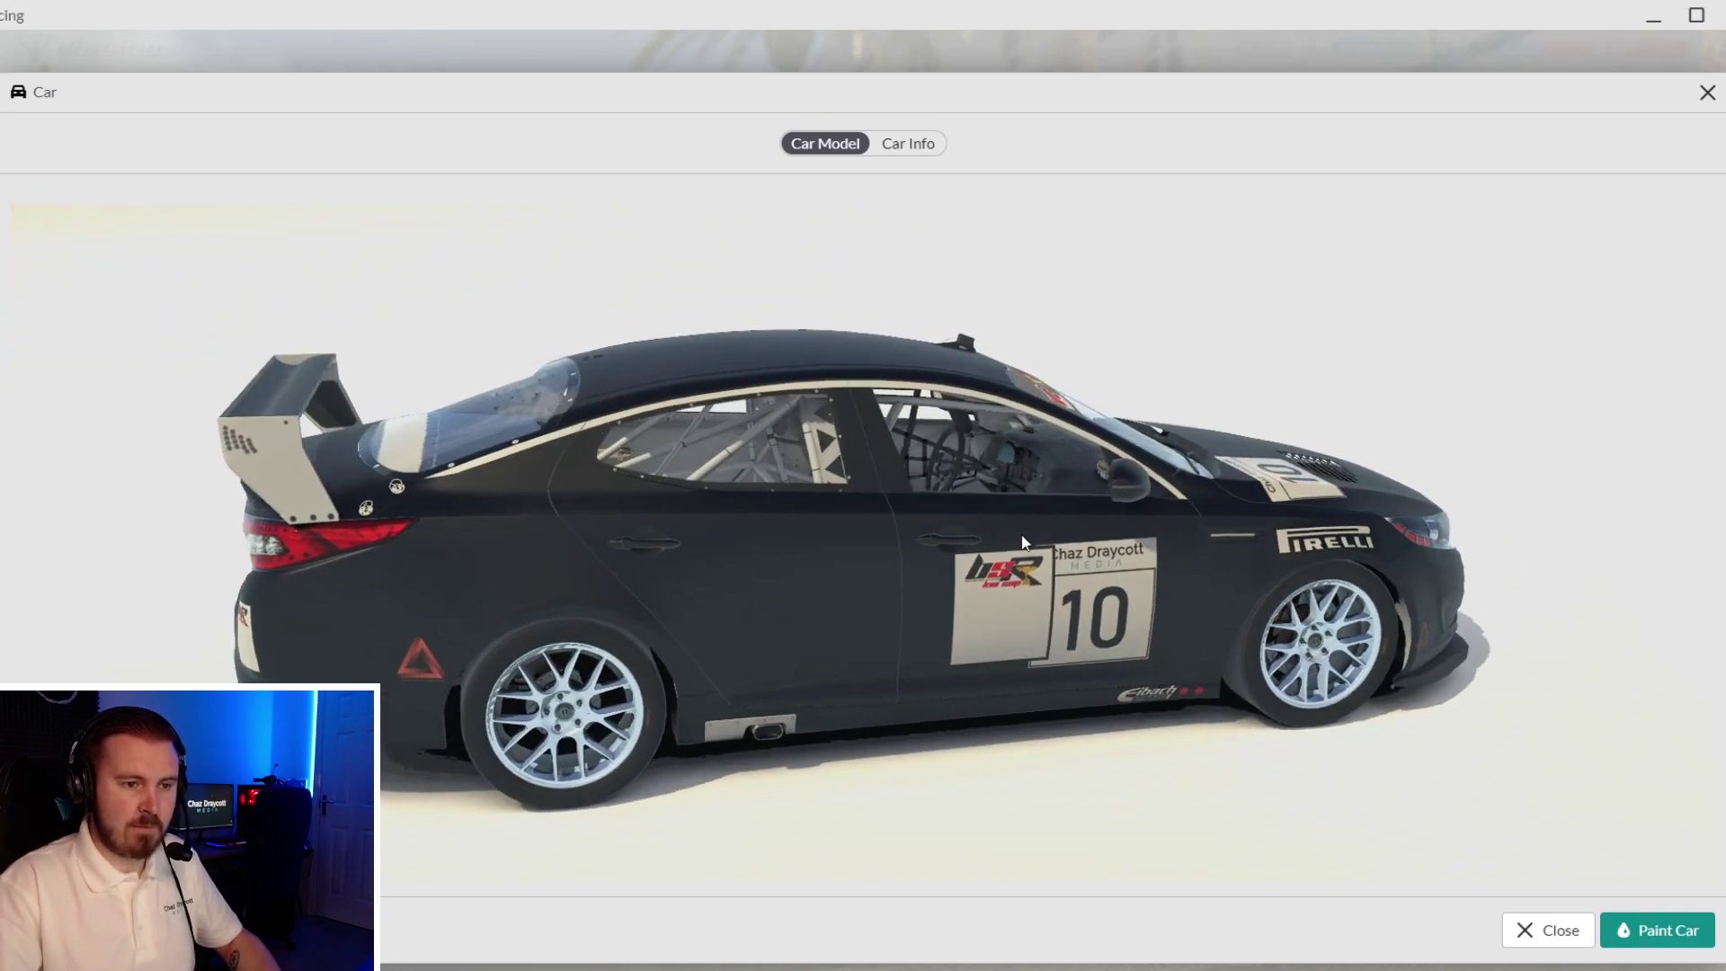
# - Switch back to Photoshop, hide the Custom Spec Map group, and add a layer named Gold Bits just above Base in Paintable Area
pyautogui.hotkey('alt', 'Tab')
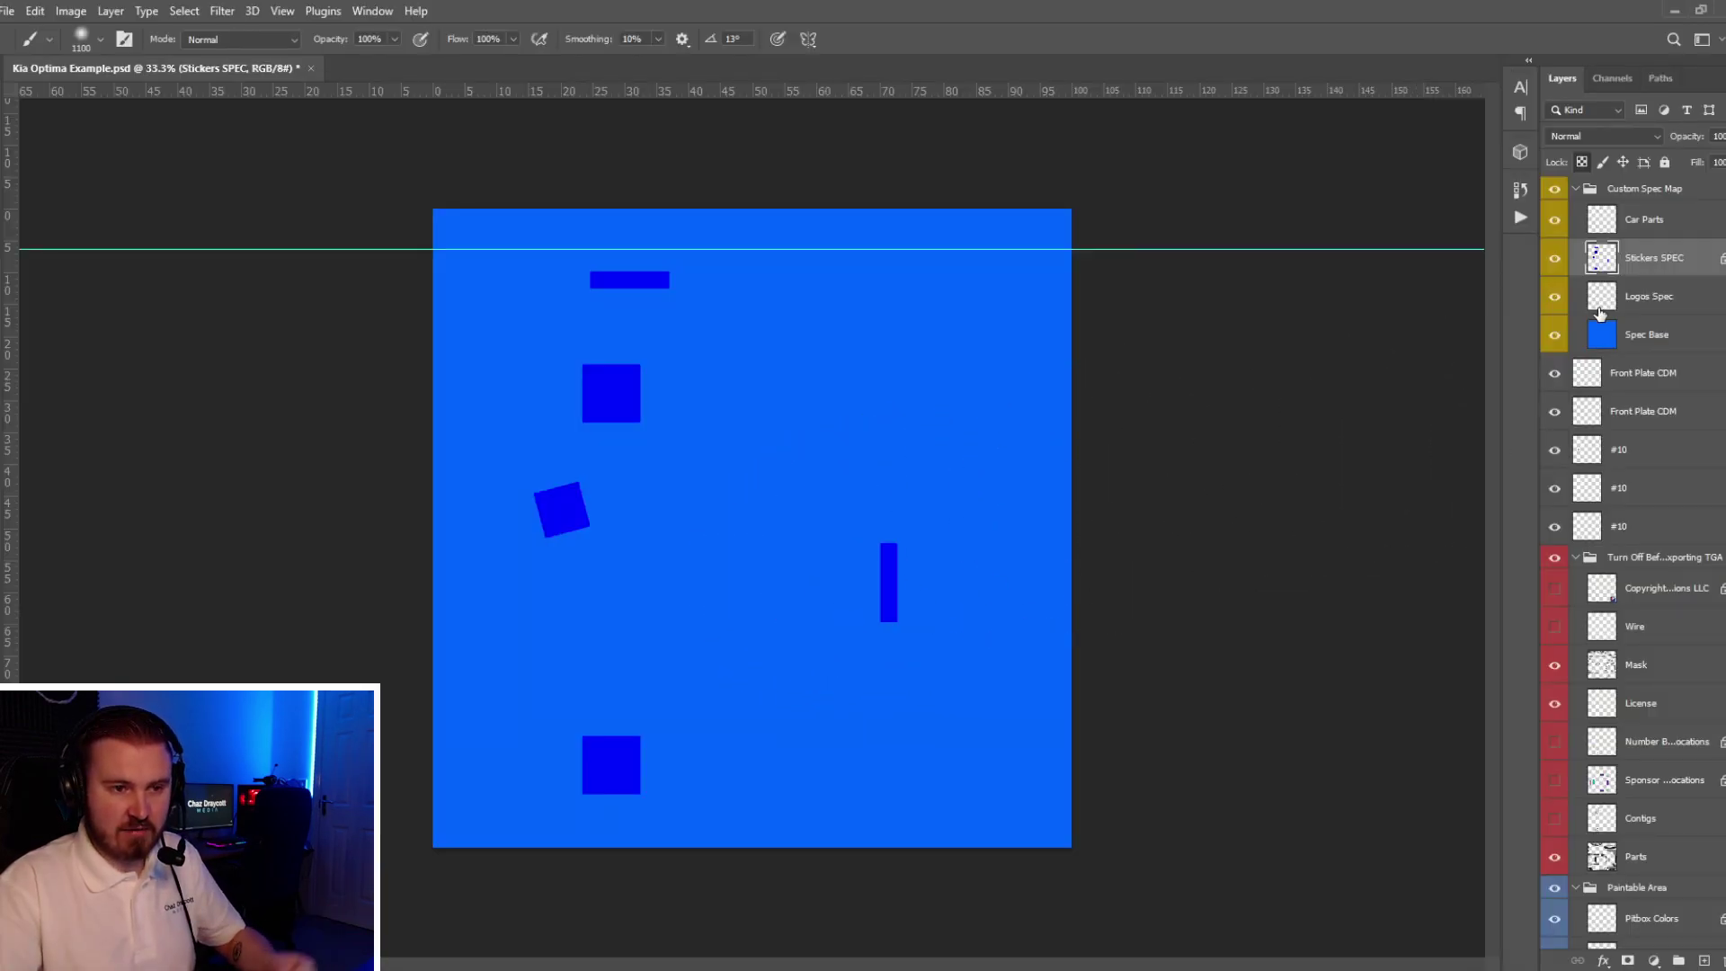
pyautogui.click(1553, 188)
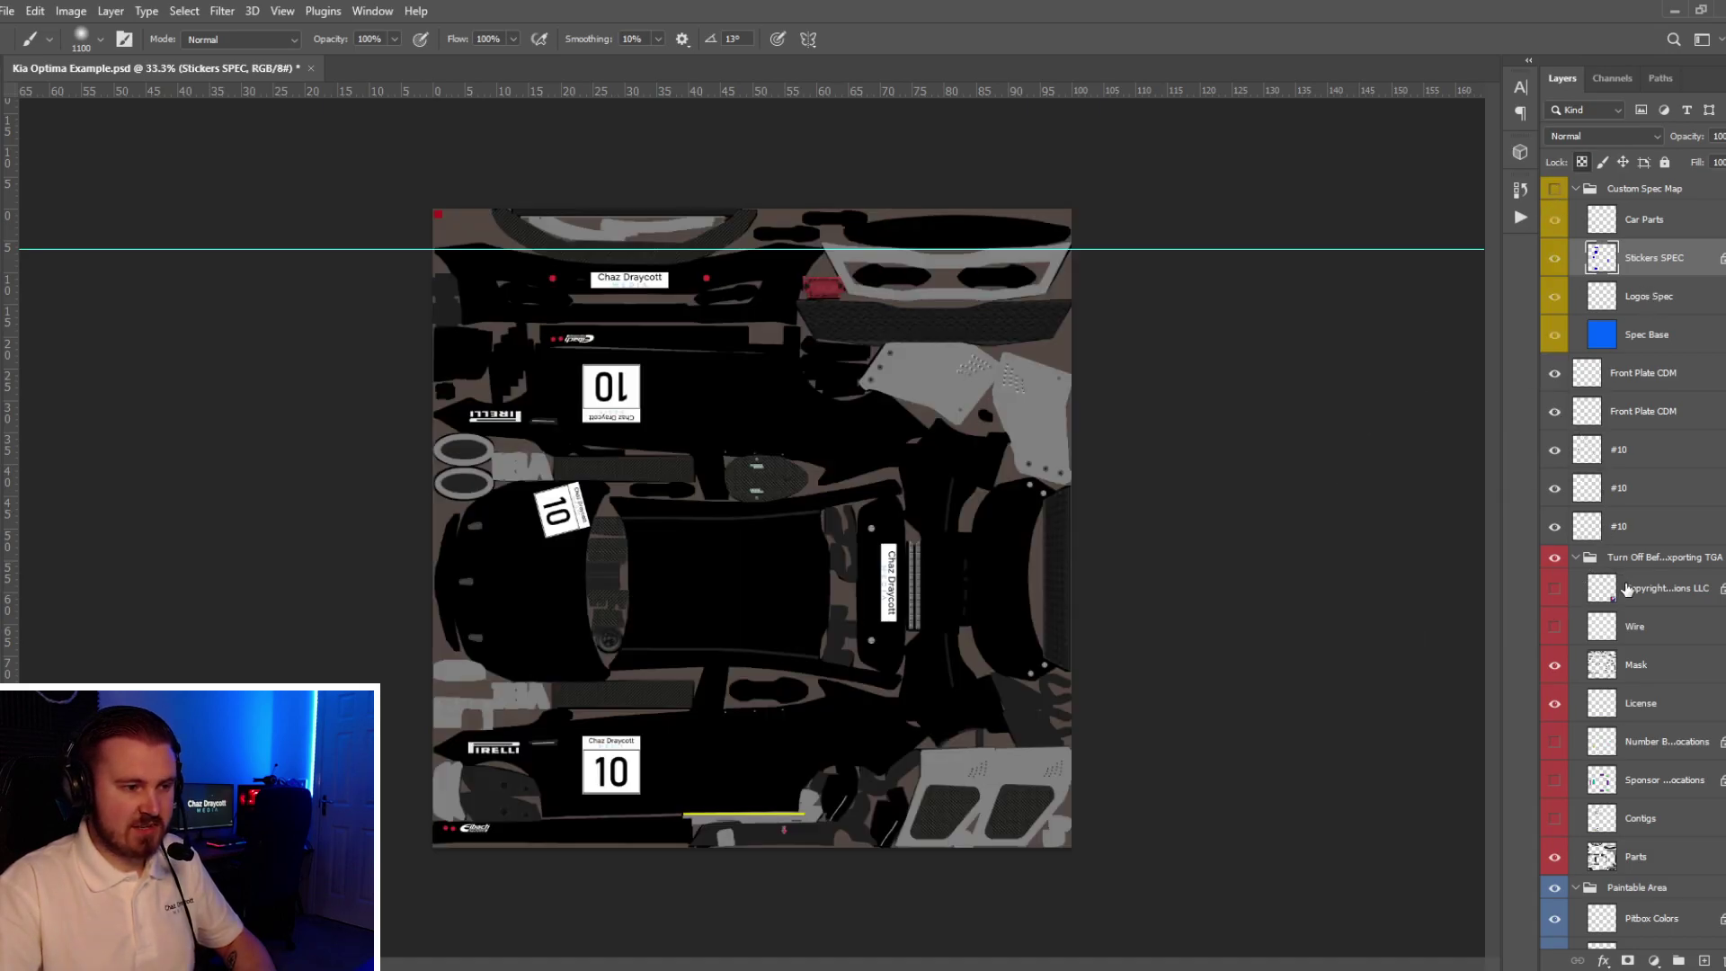
pyautogui.scroll(-2, 1646, 710)
pyautogui.click(1664, 941)
pyautogui.click(1704, 960)
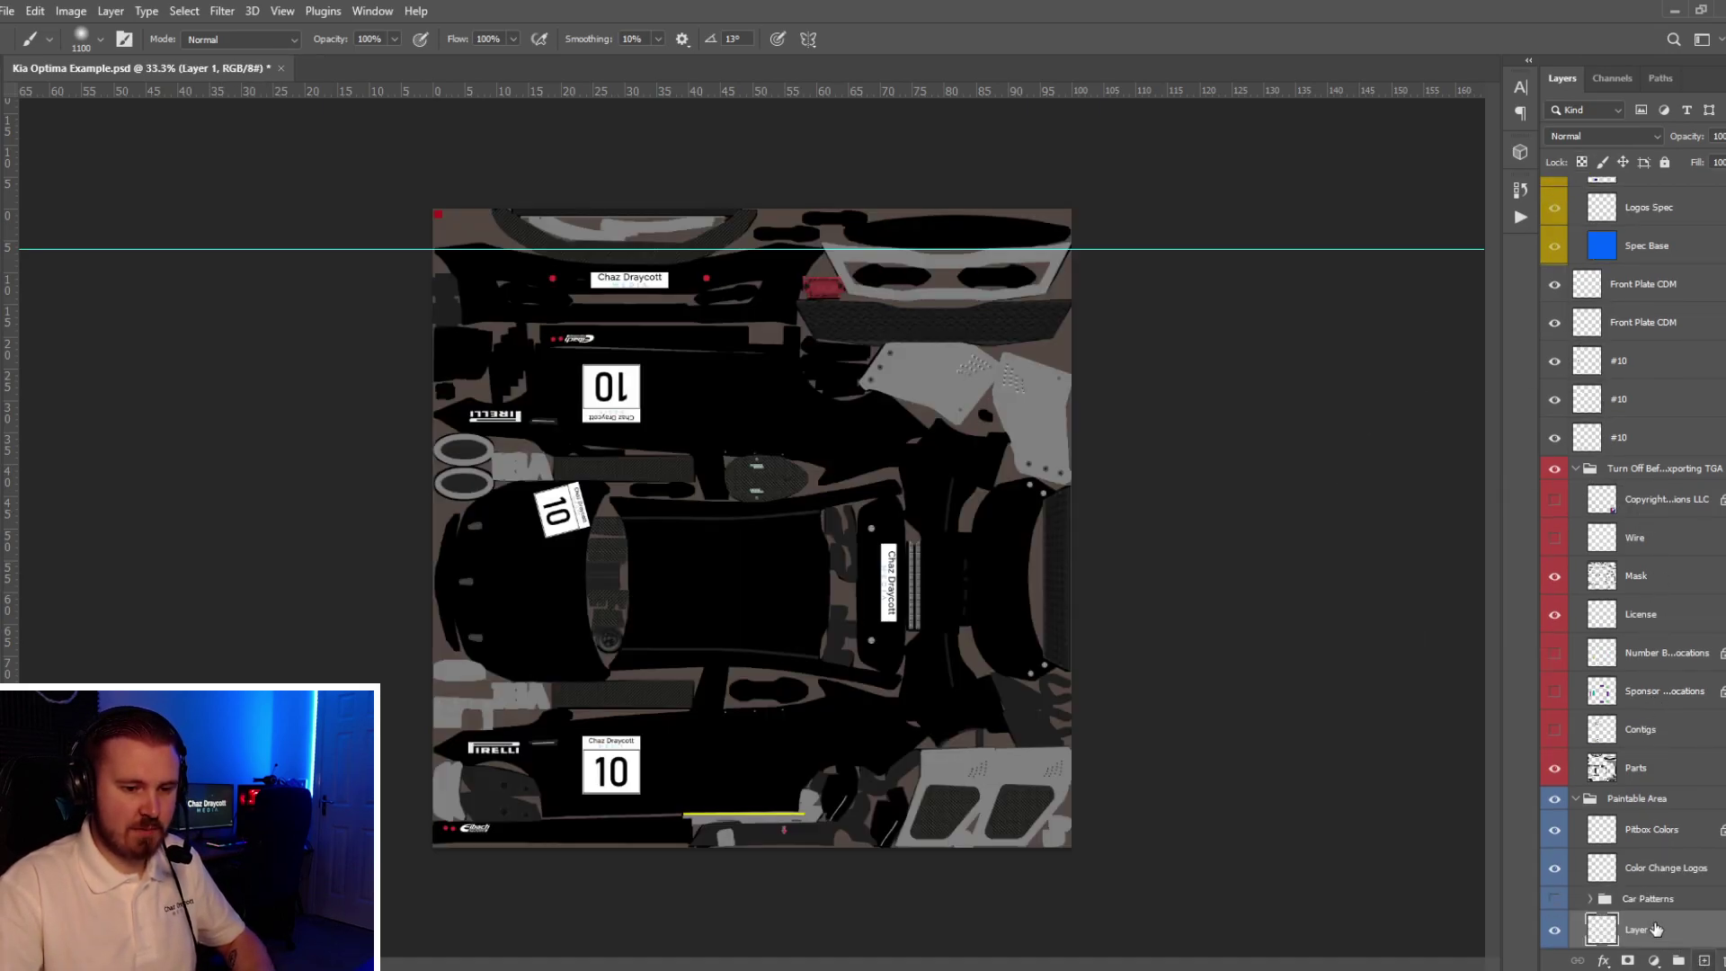
pyautogui.doubleClick(1638, 930)
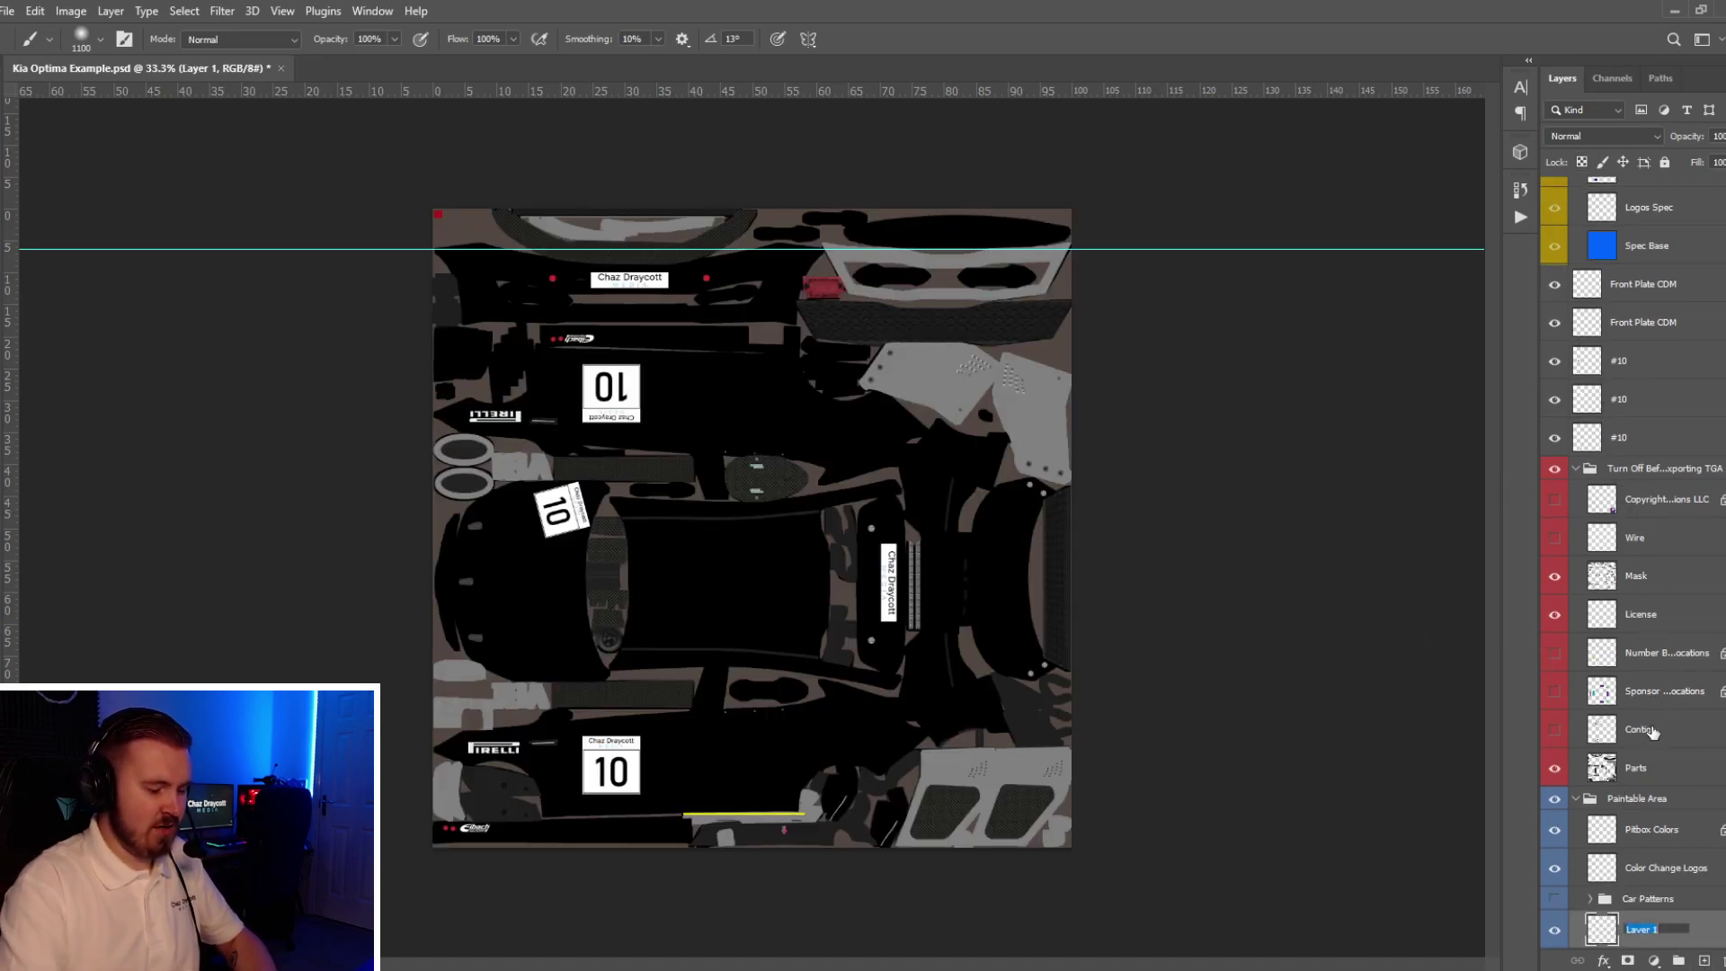
pyautogui.write('Gold Bits')
pyautogui.press('Return')
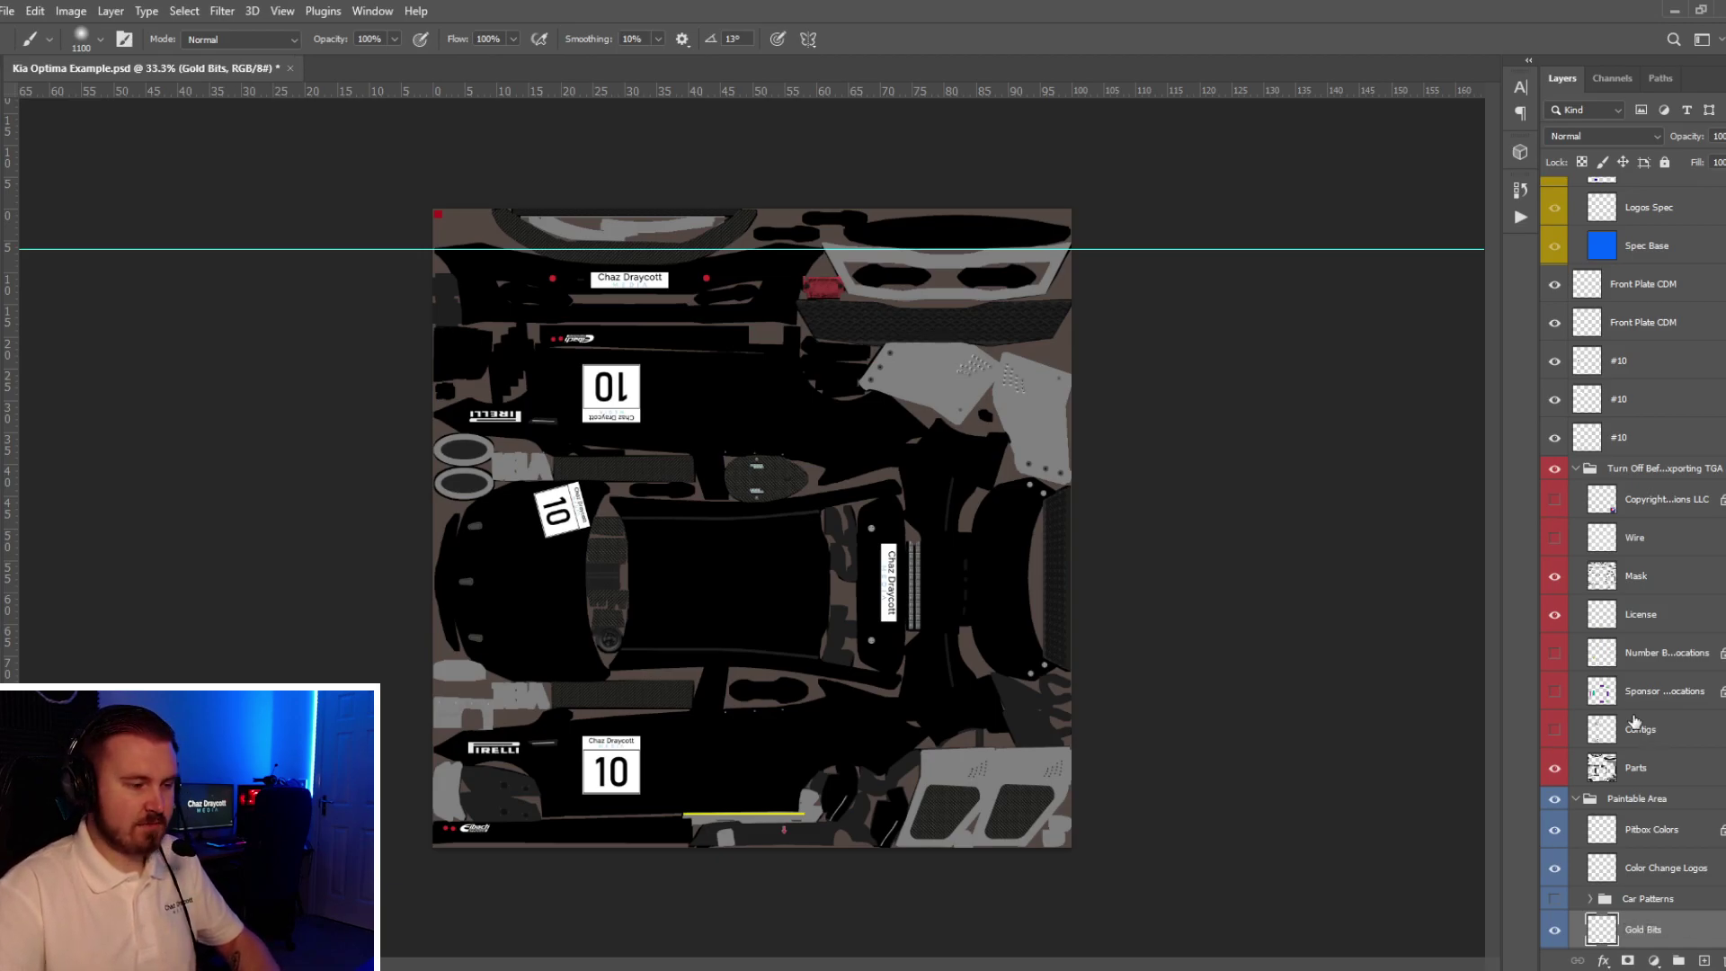
# - Select a long slanted stripe along the lower car side, from the front wheel arch to the rear, with the Polygonal Lasso
pyautogui.press('l')
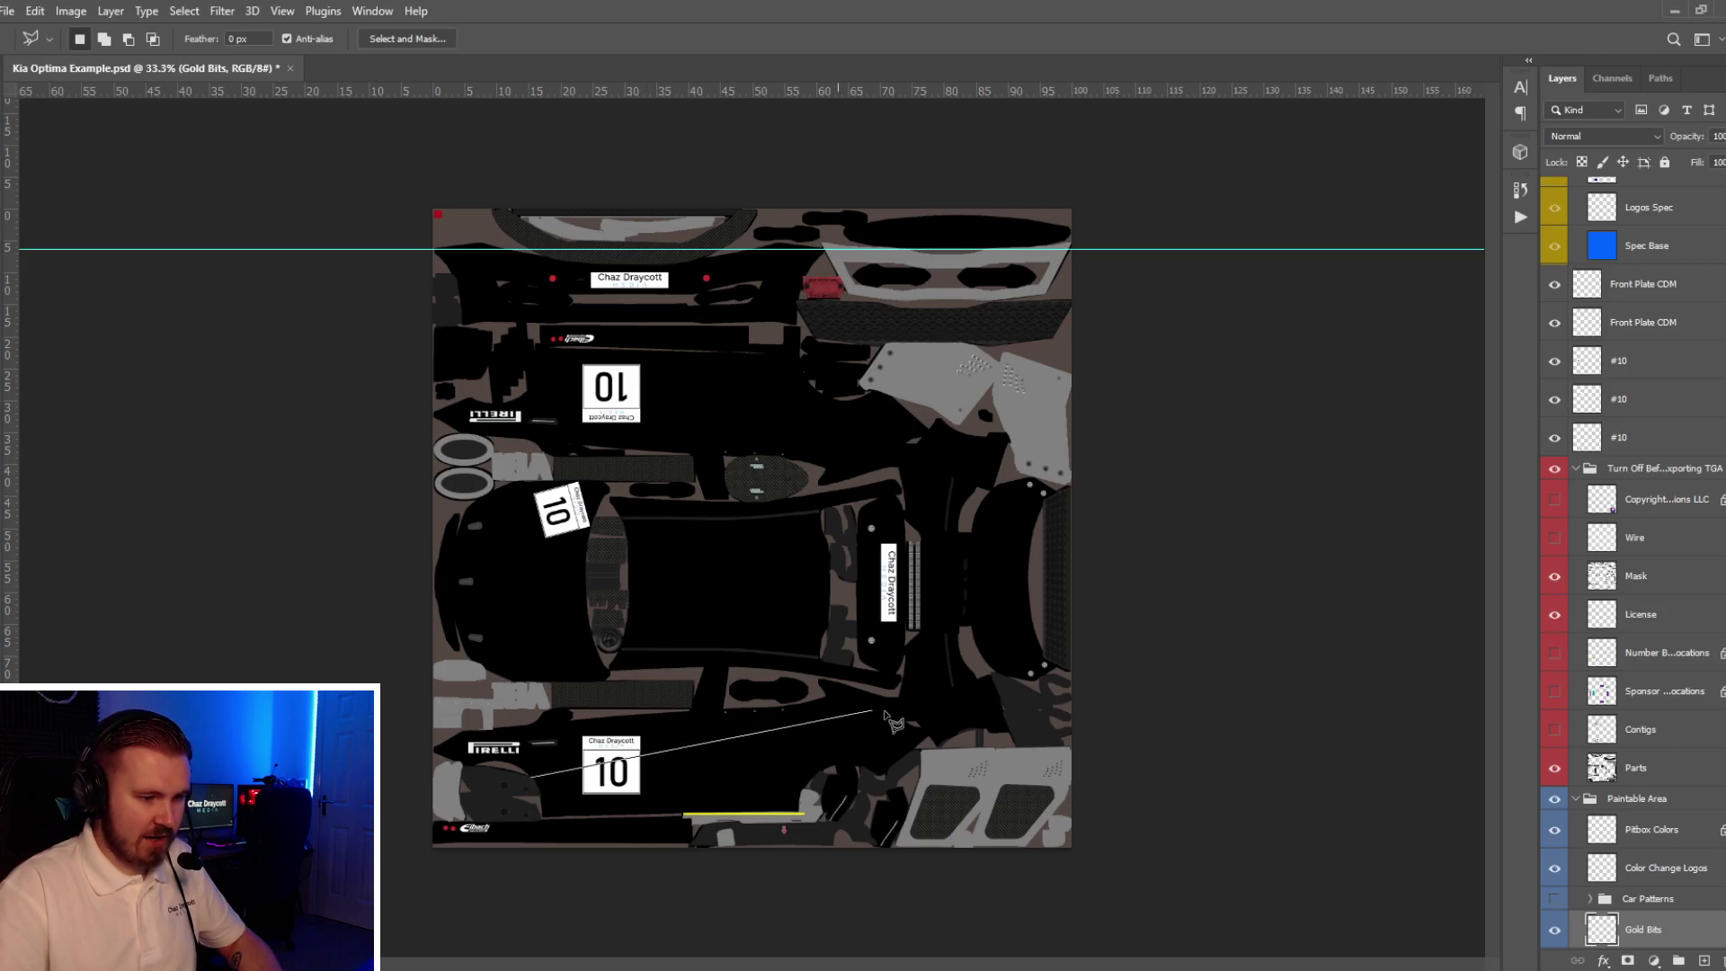
pyautogui.click(912, 703)
pyautogui.click(927, 735)
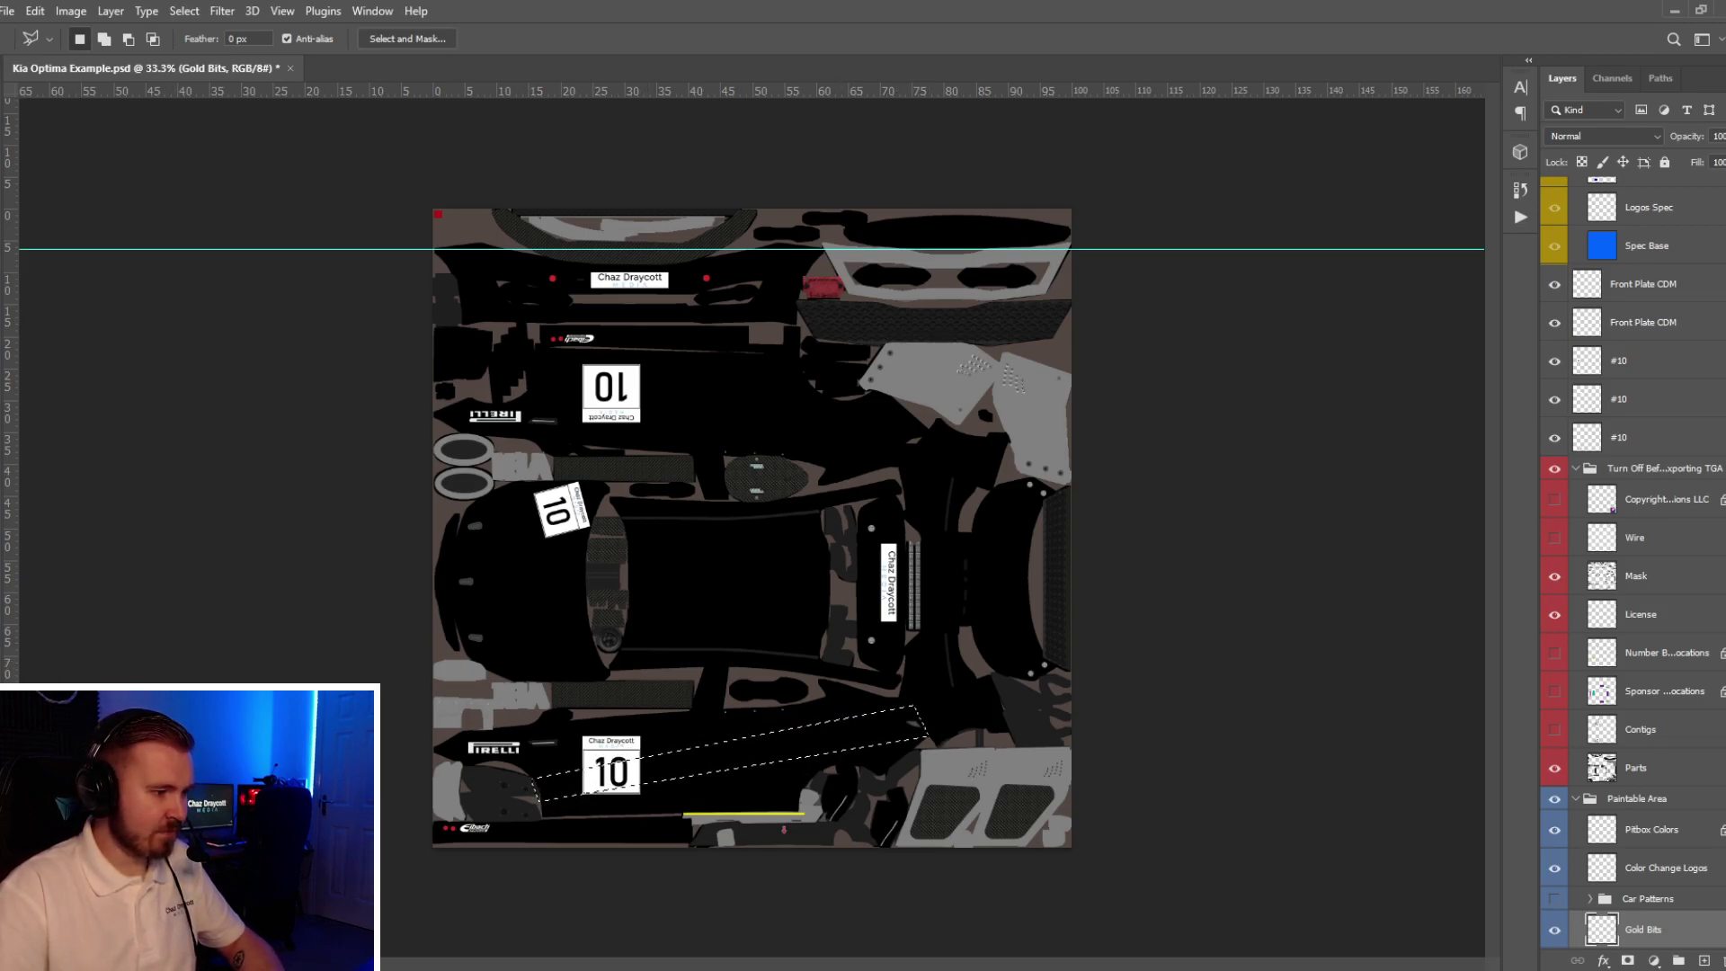
# - Fill the selected side stripe with white on Gold Bits using a 700 px brush, and clear the selection
pyautogui.click(1, 566)
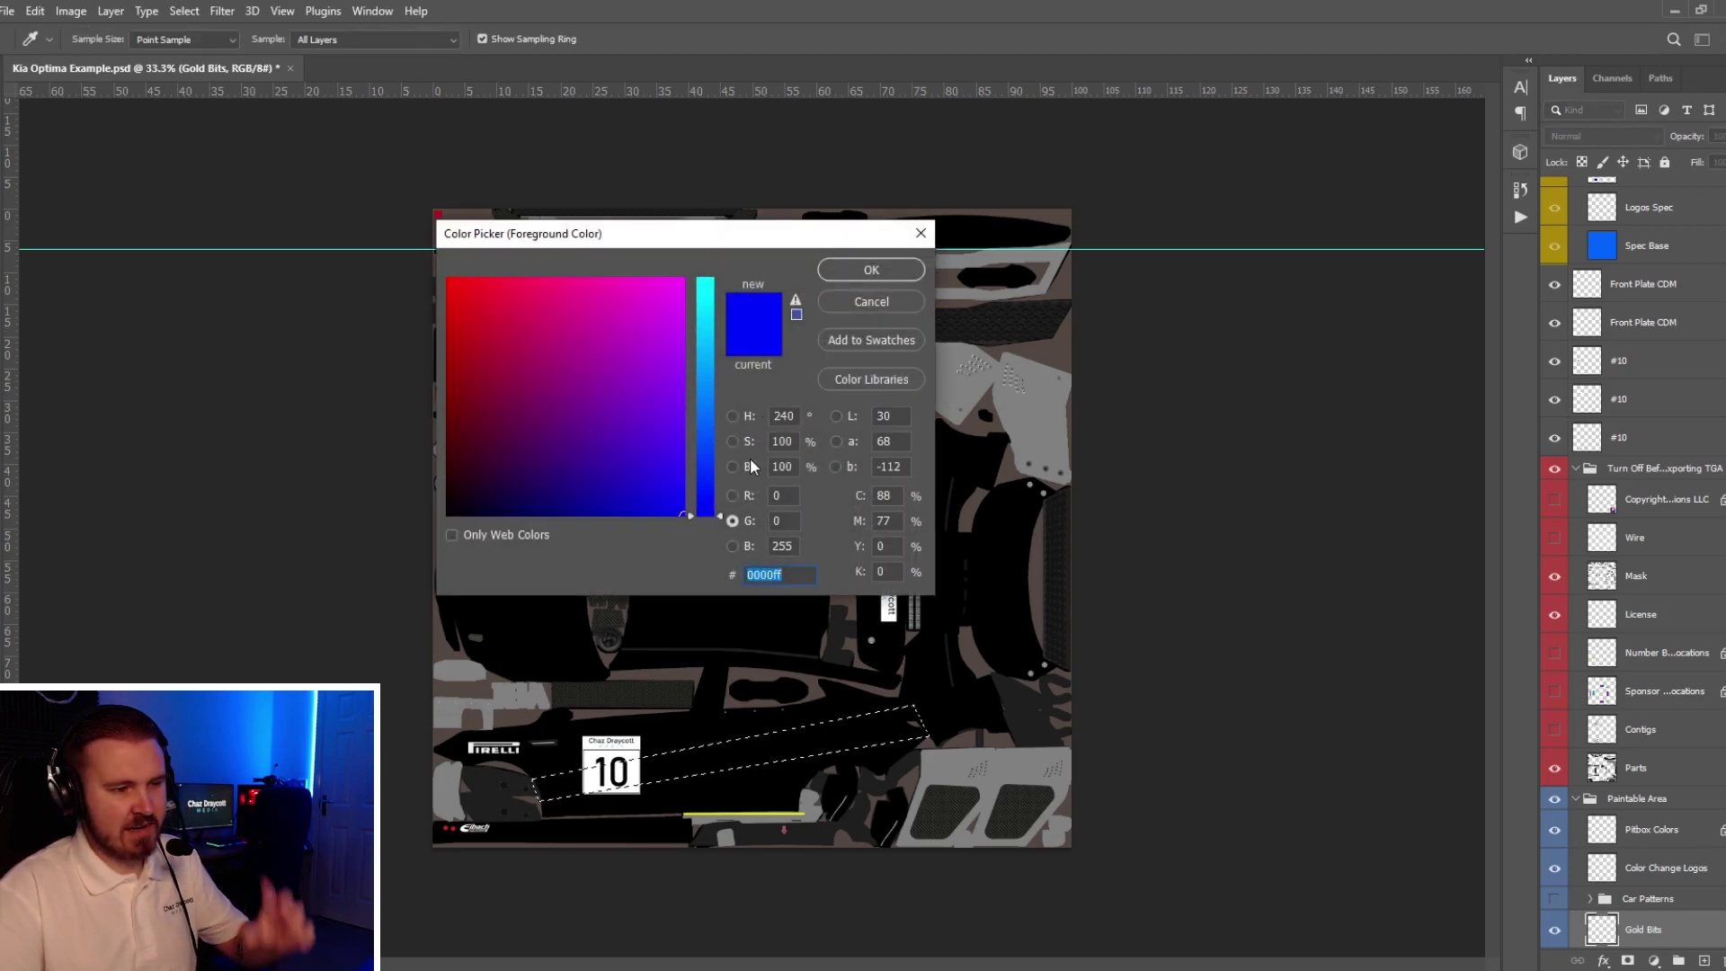
pyautogui.click(733, 416)
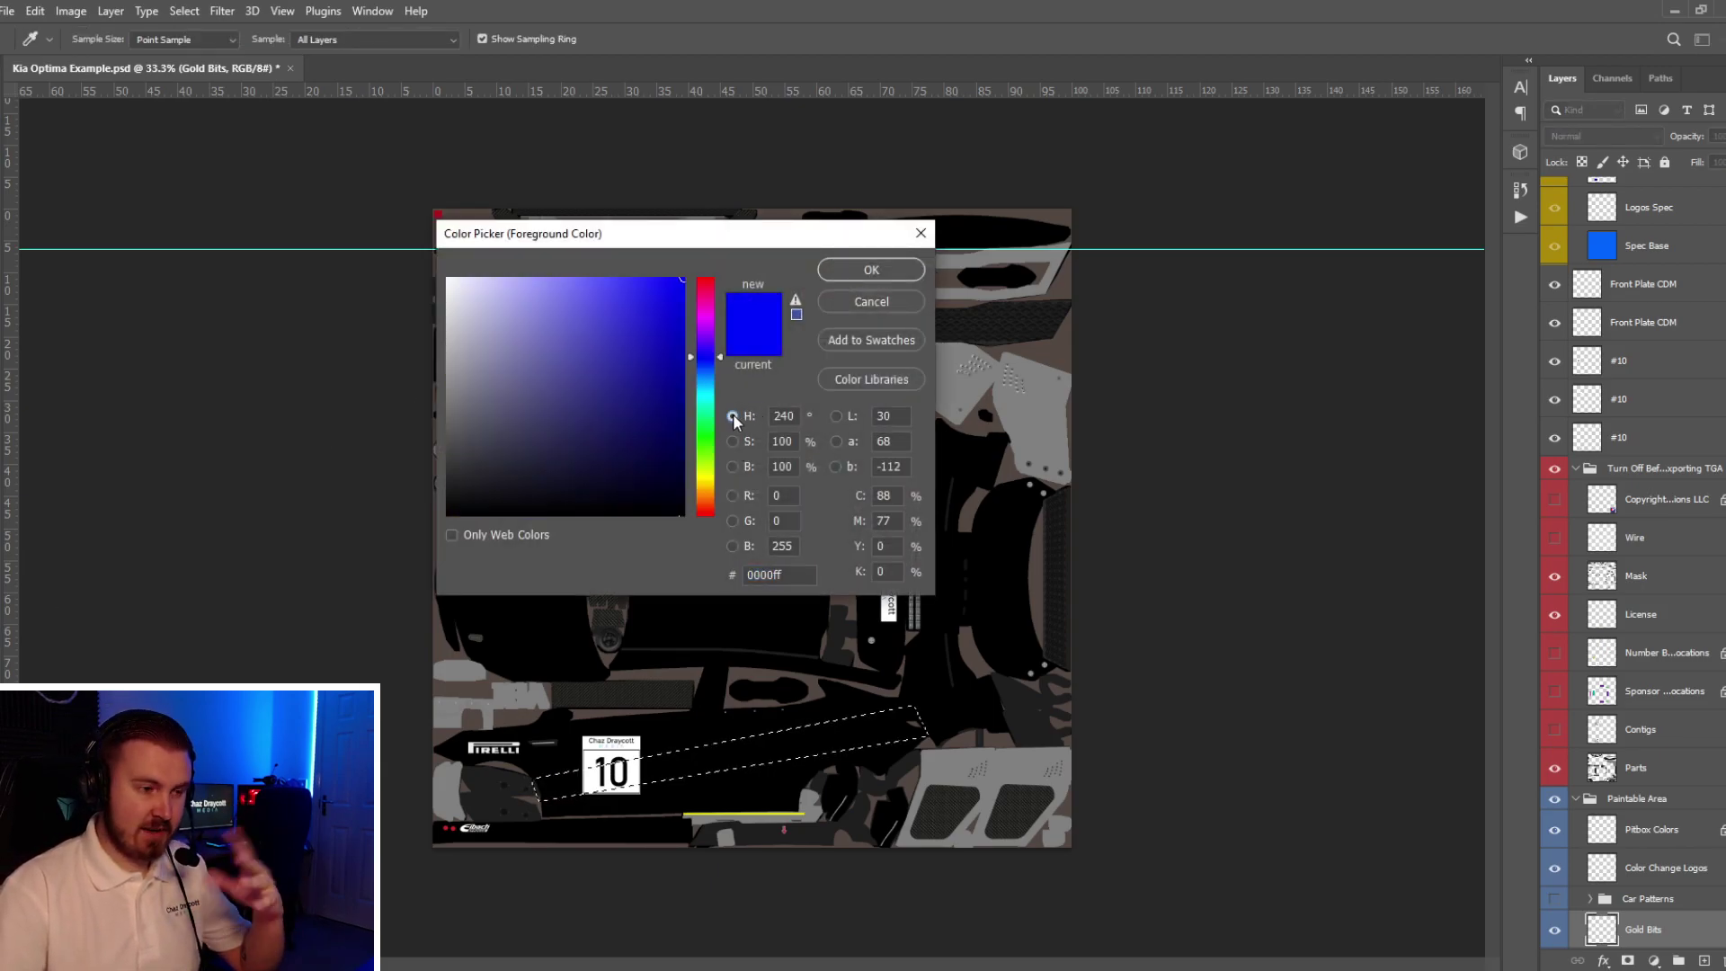
pyautogui.moveTo(593, 360); pyautogui.dragTo(434, 268)
pyautogui.click(869, 270)
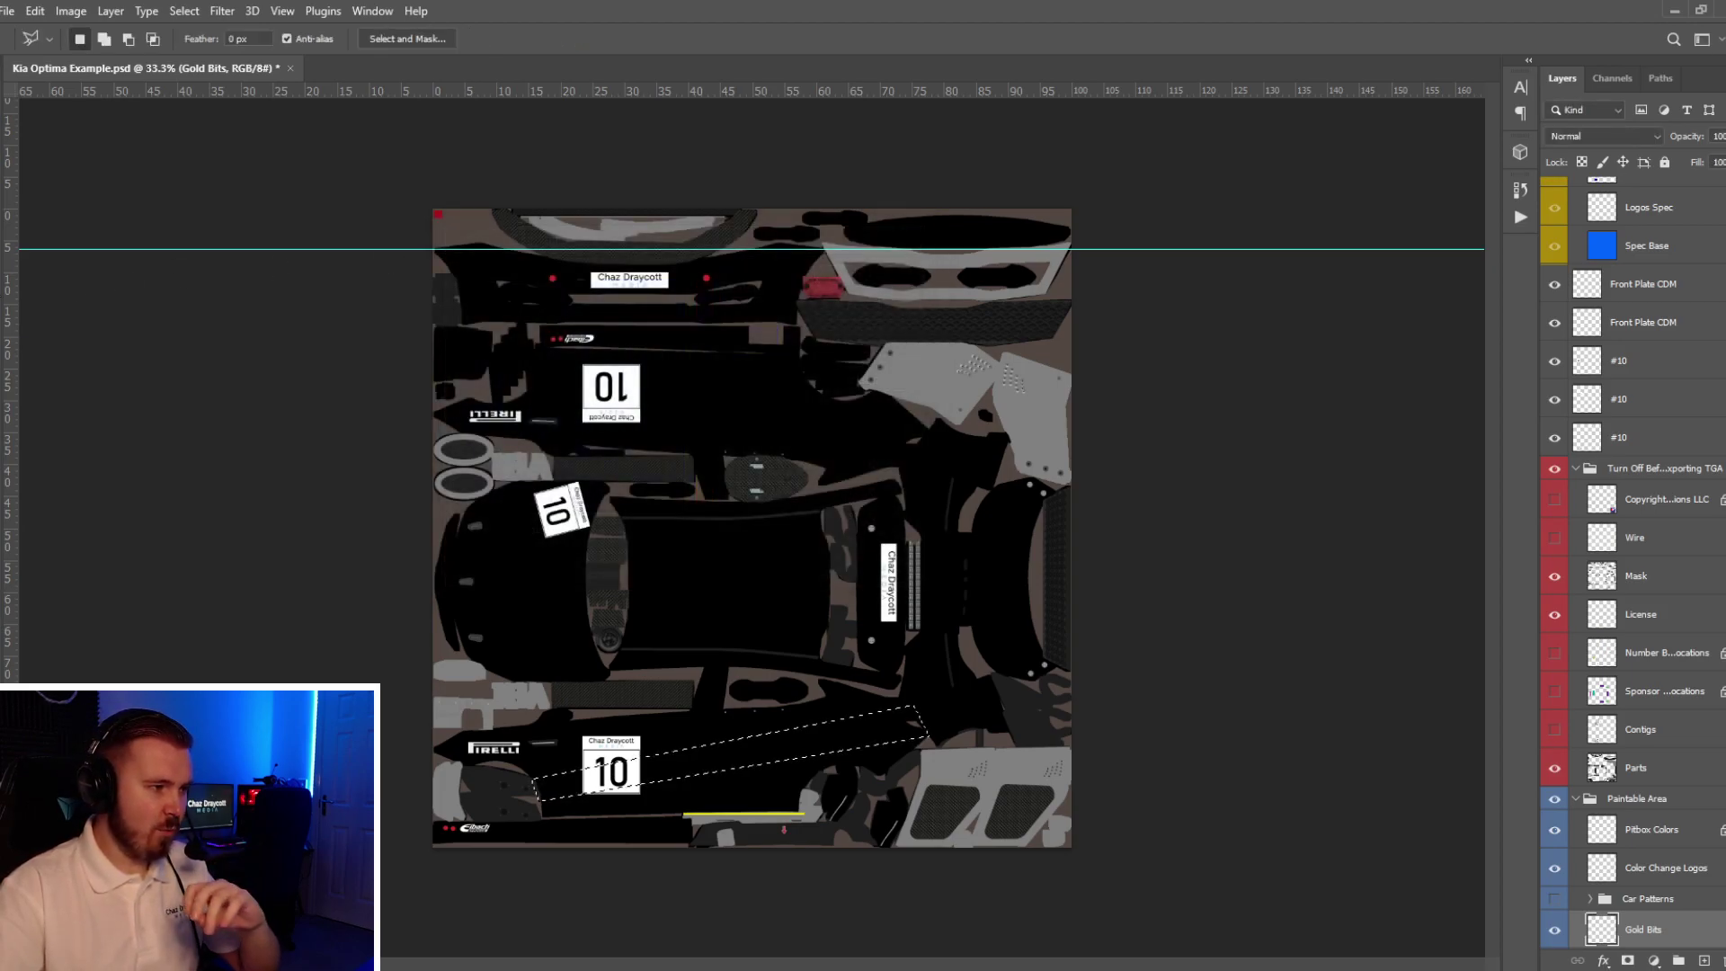
pyautogui.press('[')
pyautogui.press('[')
pyautogui.press('[')
pyautogui.press('[')
pyautogui.press('[')
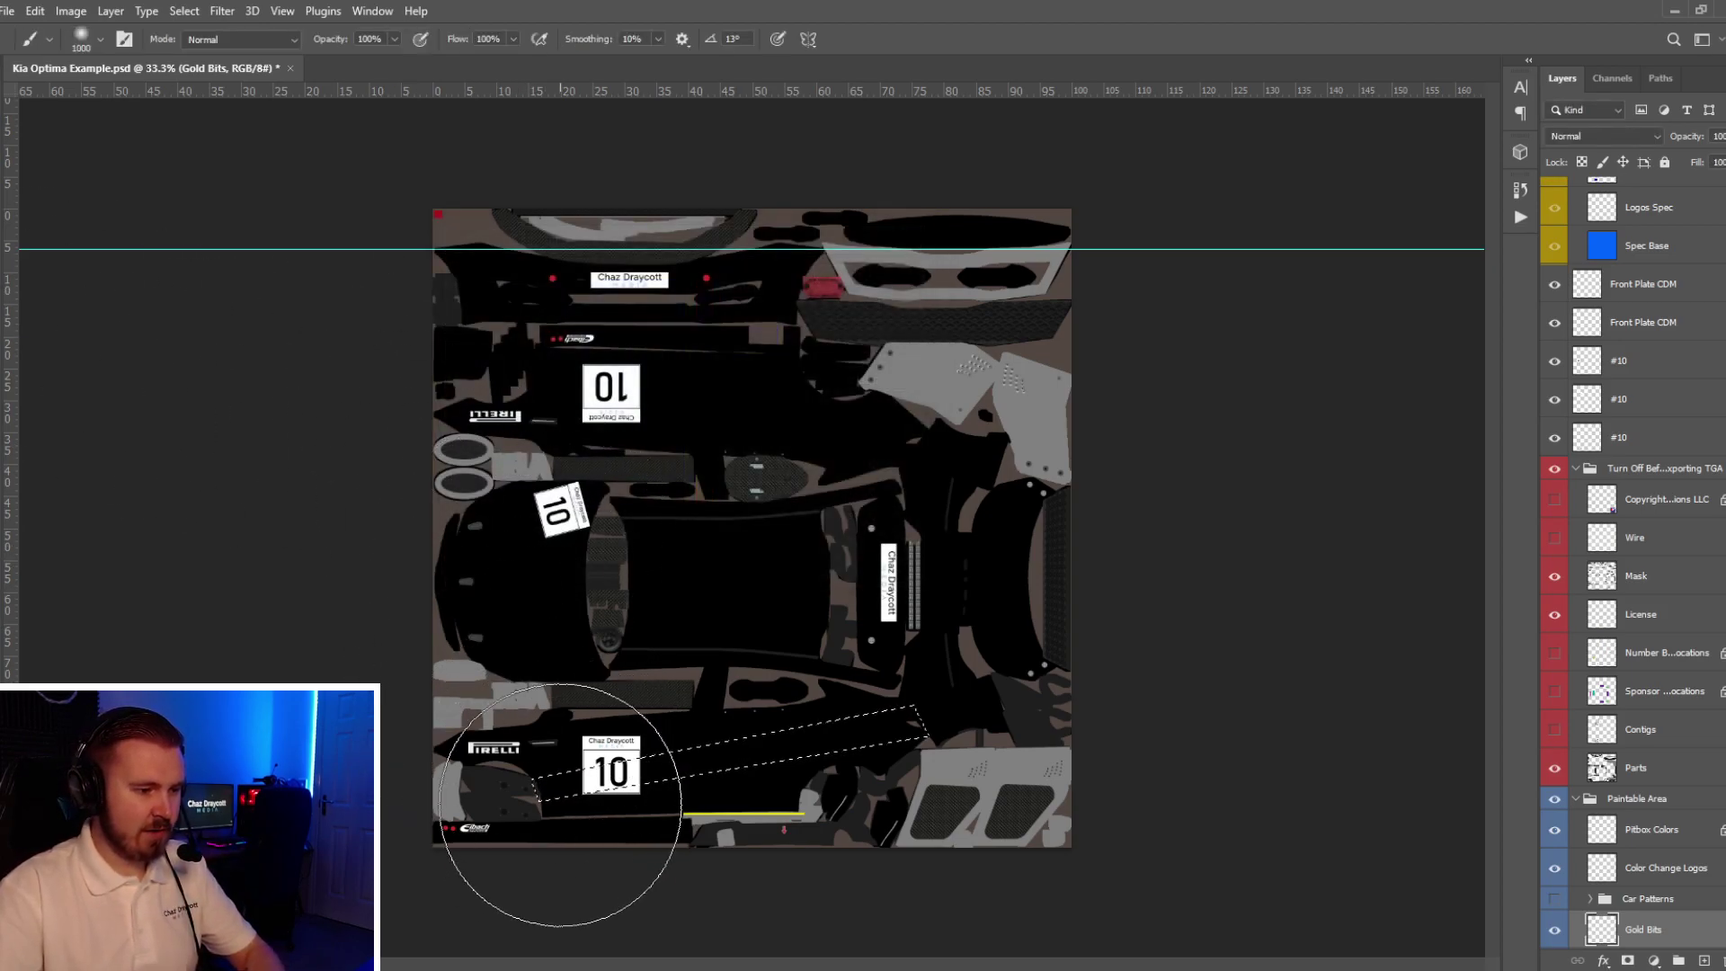
pyautogui.moveTo(539, 789); pyautogui.dragTo(899, 730)
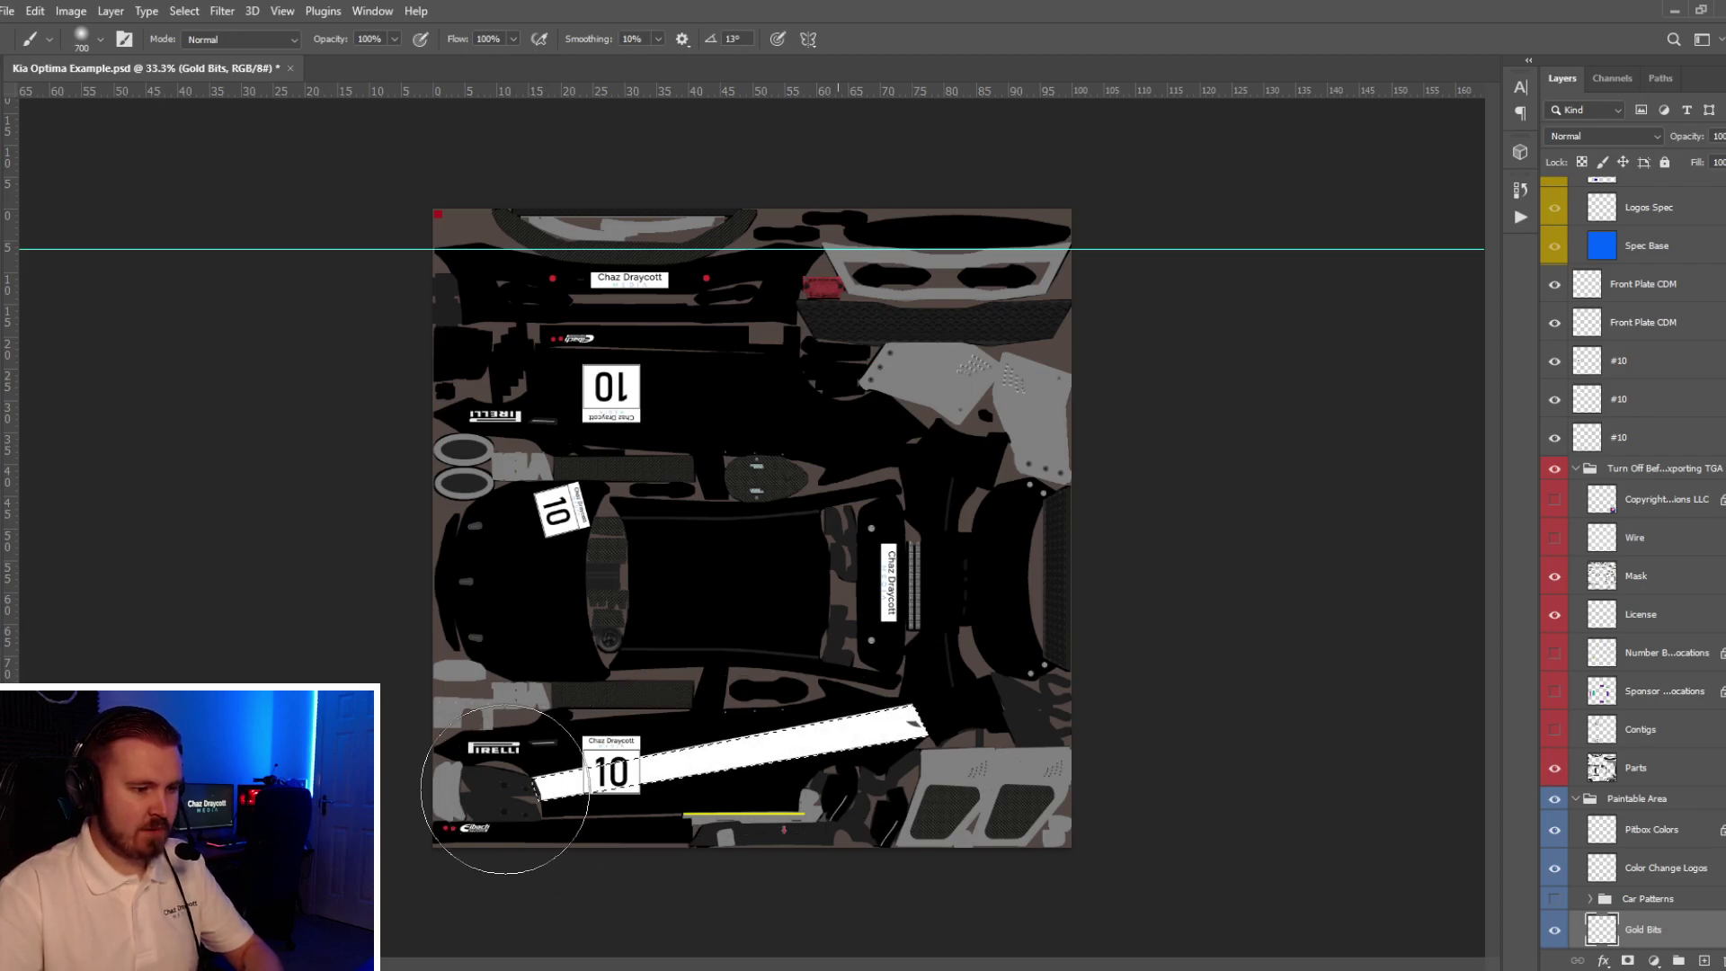
pyautogui.hotkey('ctrl', 'd')
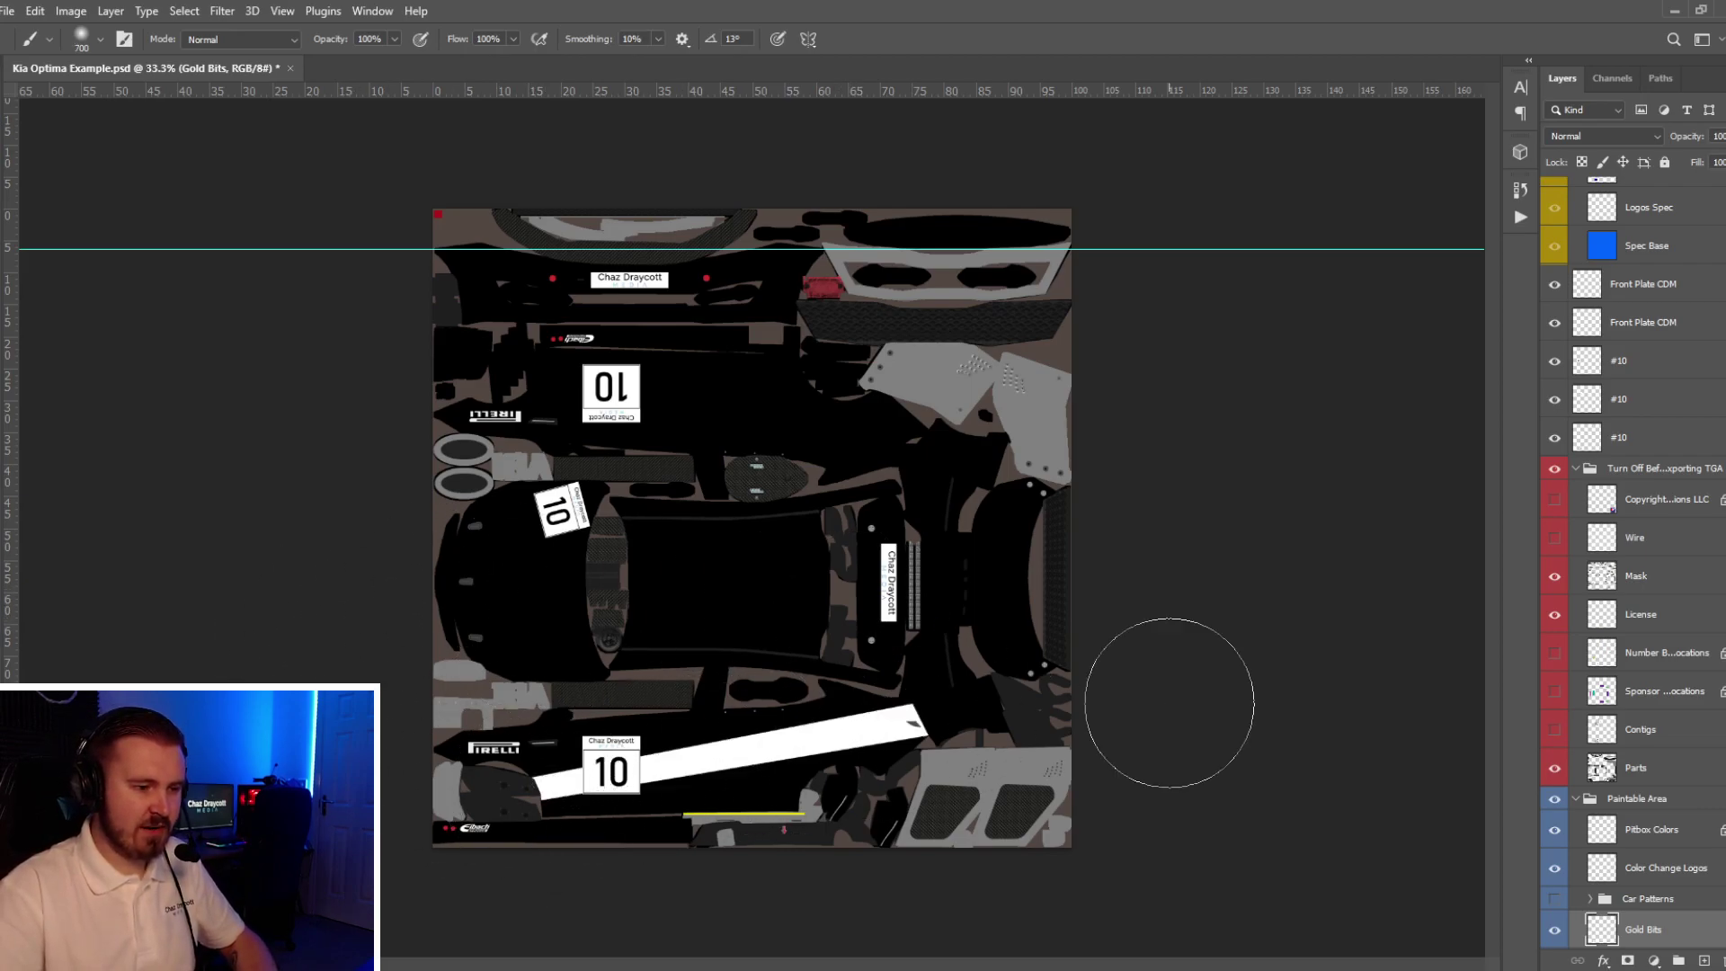
# - Duplicate the Gold Bits layer under the name Gold Bits copy
pyautogui.rightClick(1640, 928)
pyautogui.click(1565, 240)
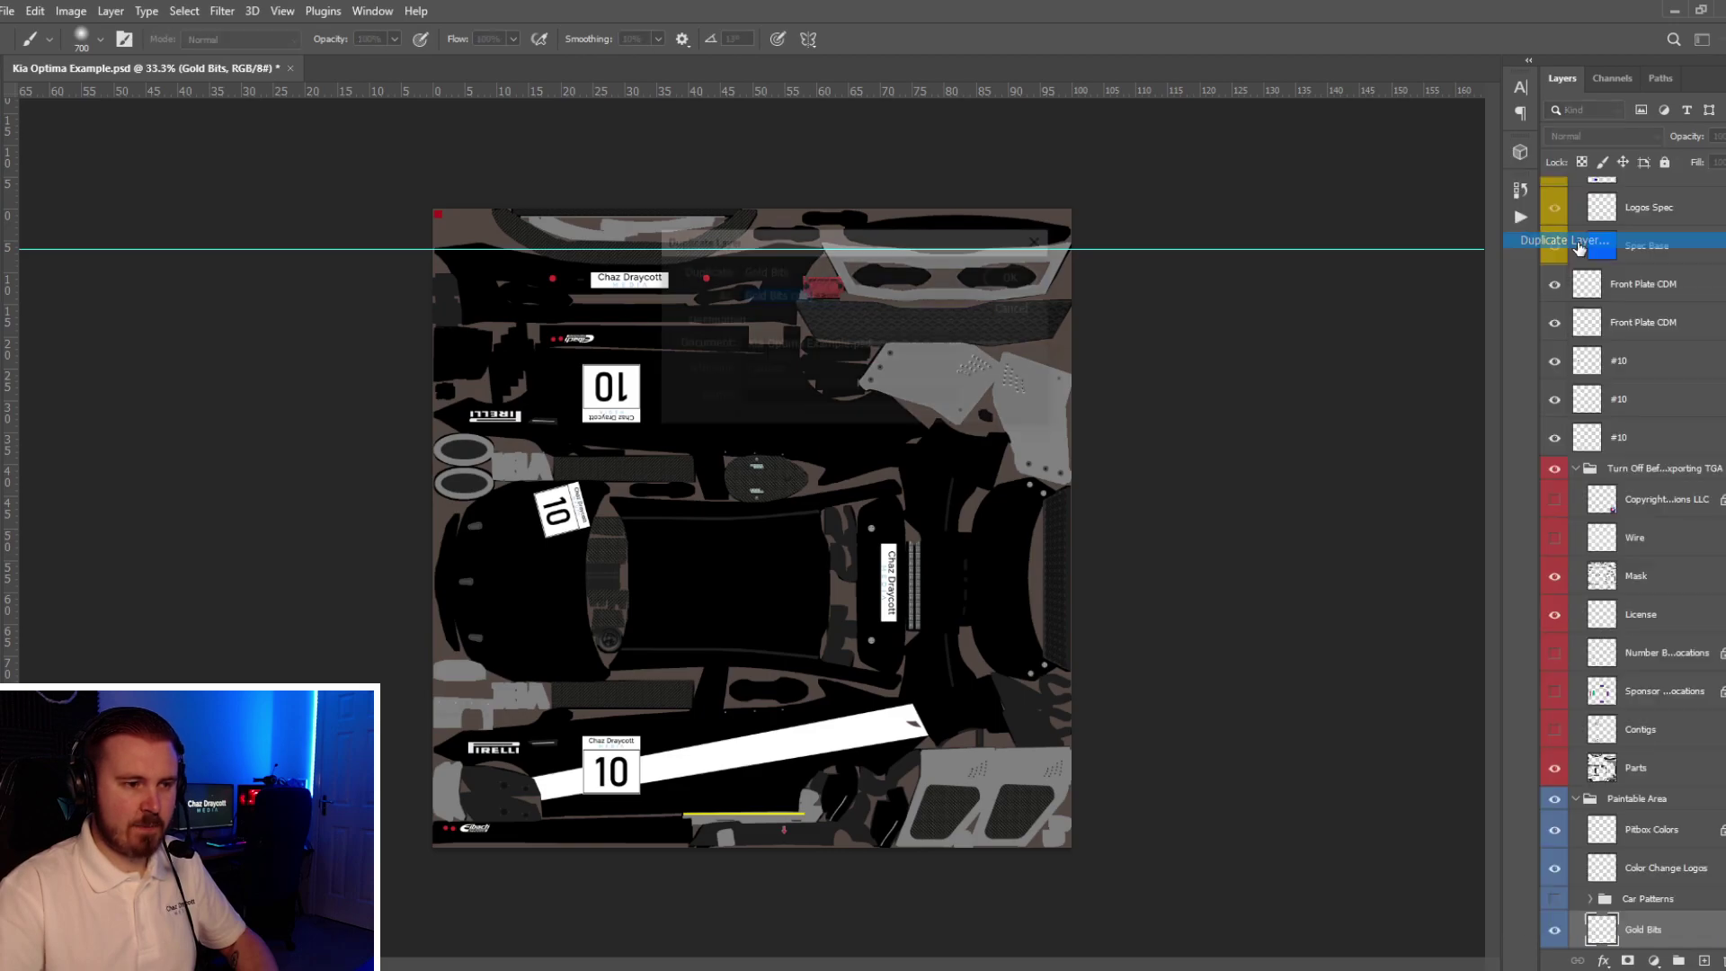
pyautogui.press('Return')
pyautogui.scroll(-2, 1671, 764)
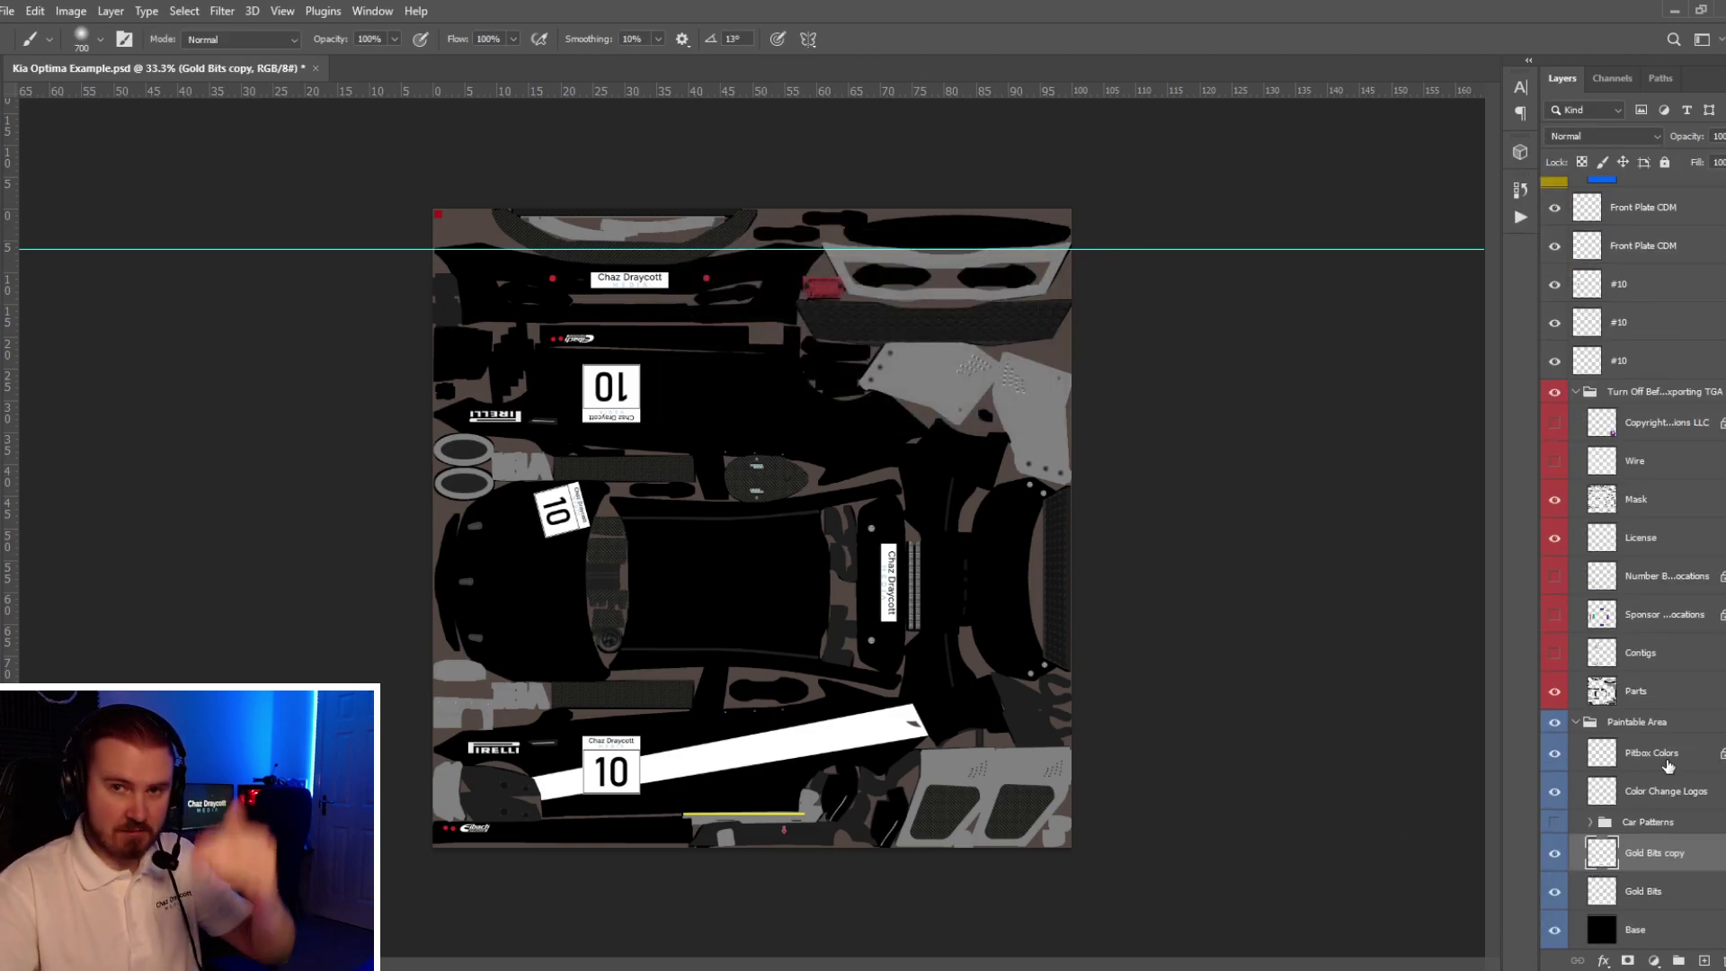
# - Move the Gold Bits copy layer just above Spec Base in Custom Spec Map, show that group, and lock the layer's transparent pixels
pyautogui.moveTo(1670, 856); pyautogui.dragTo(1652, 321)
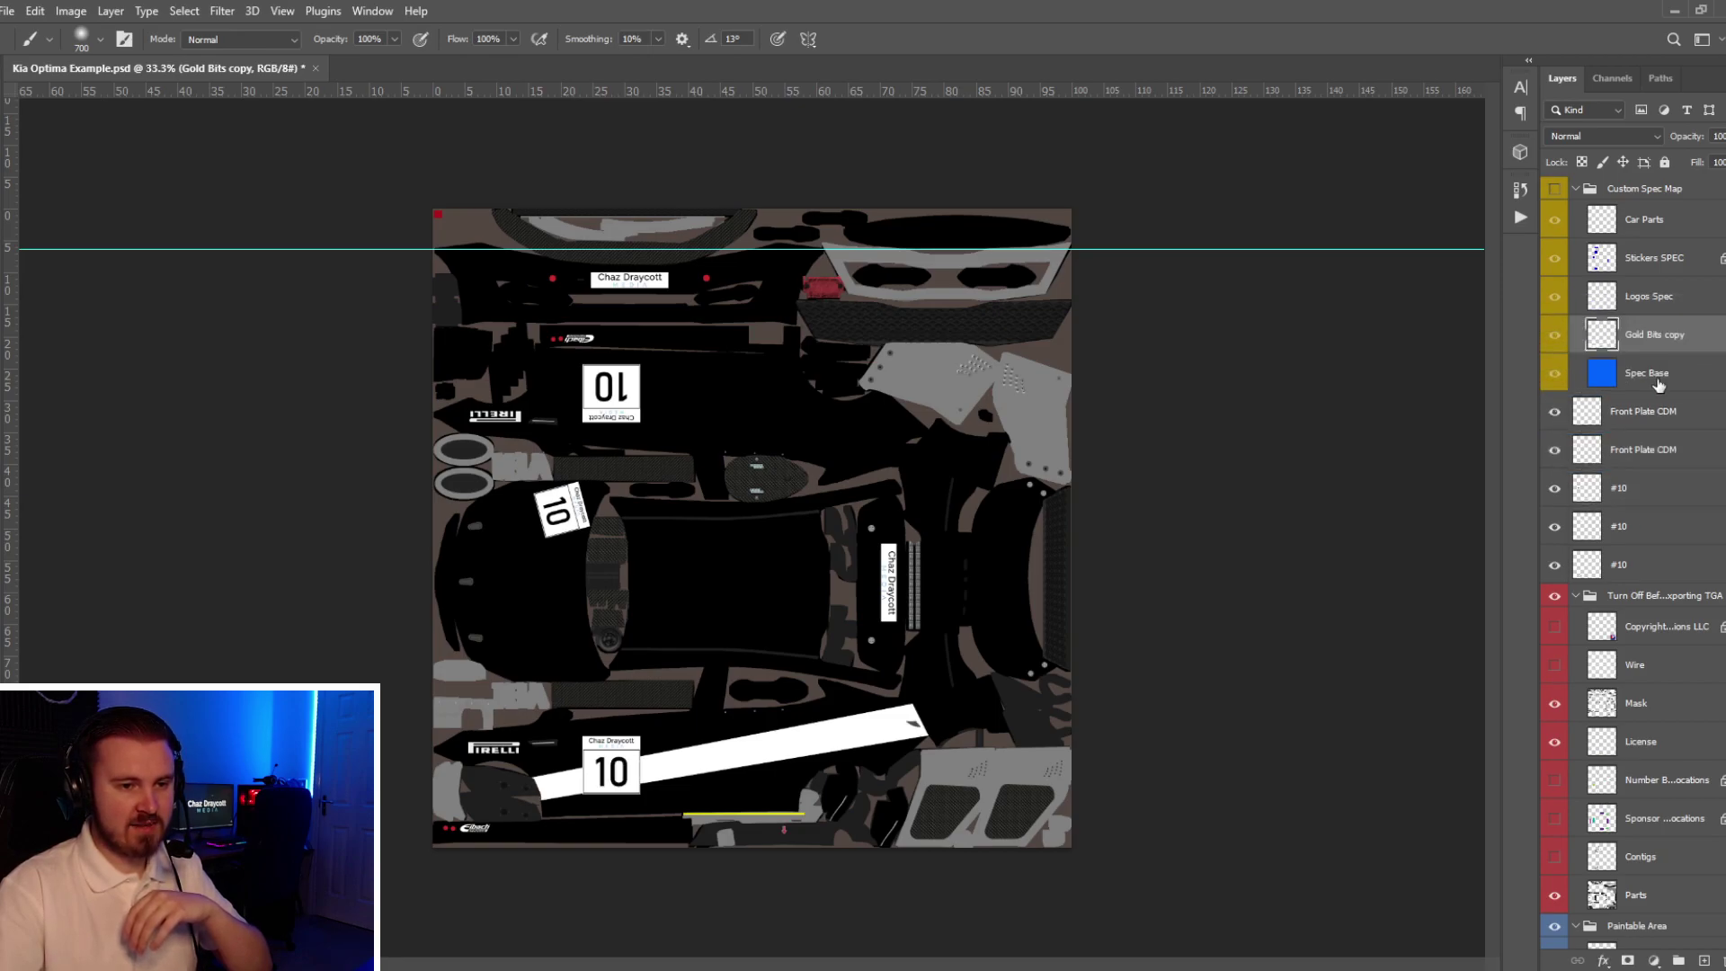
pyautogui.click(1556, 190)
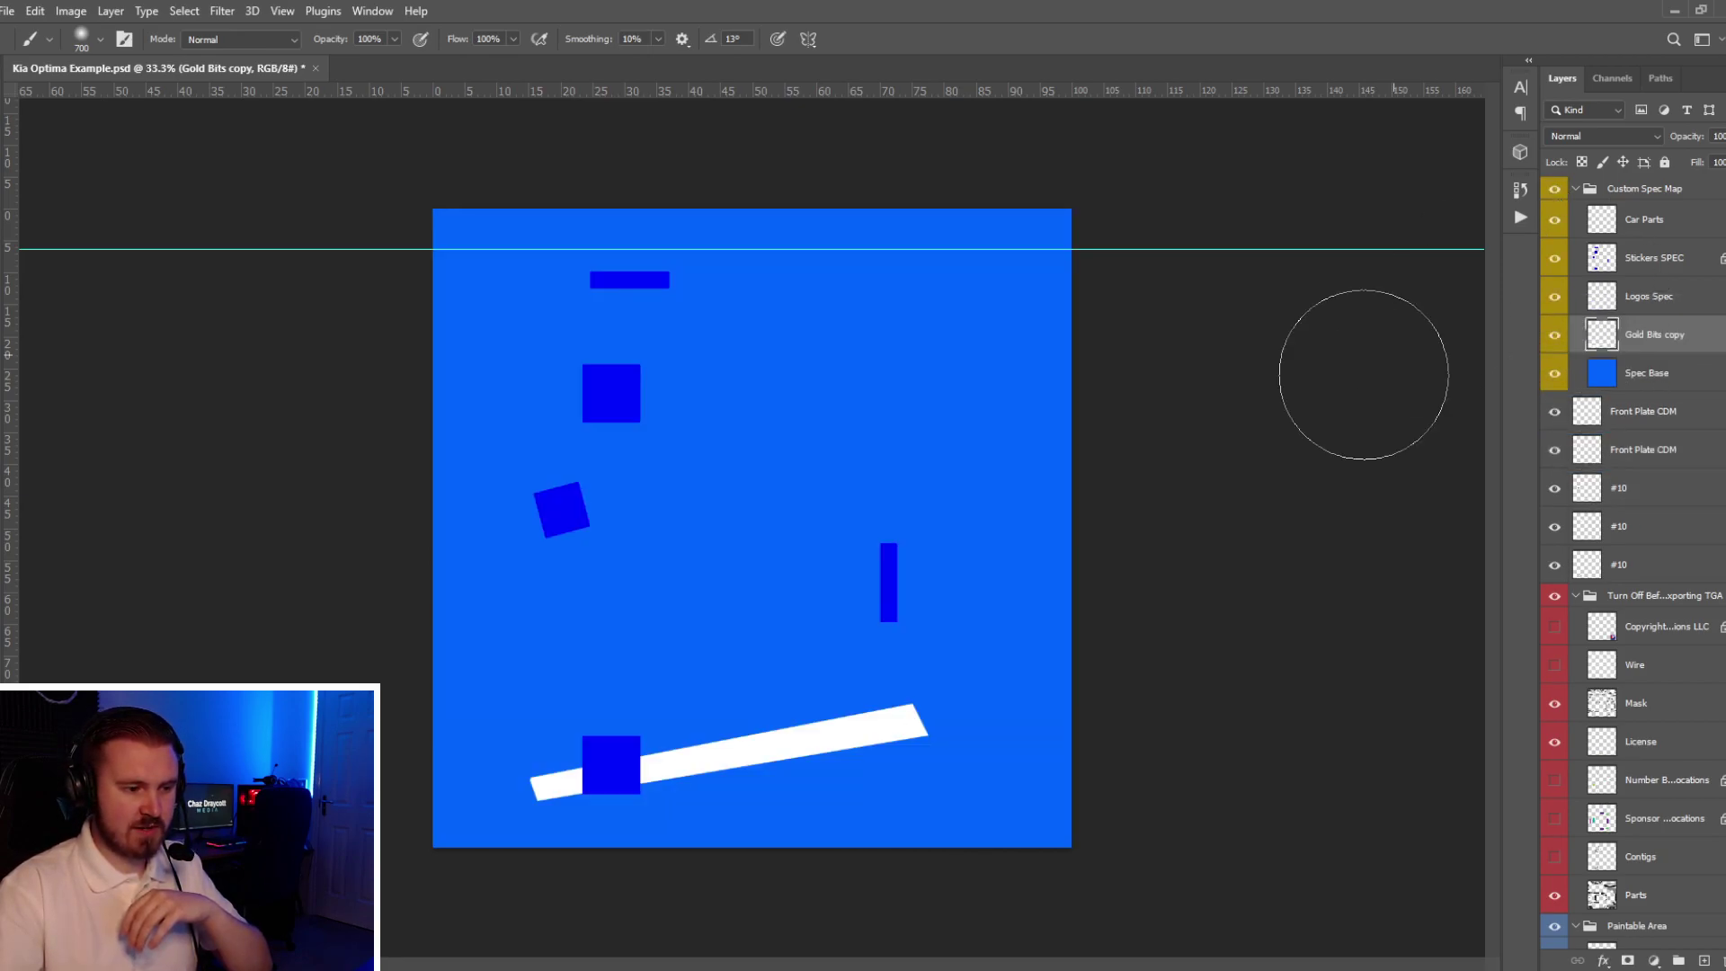
pyautogui.click(1583, 162)
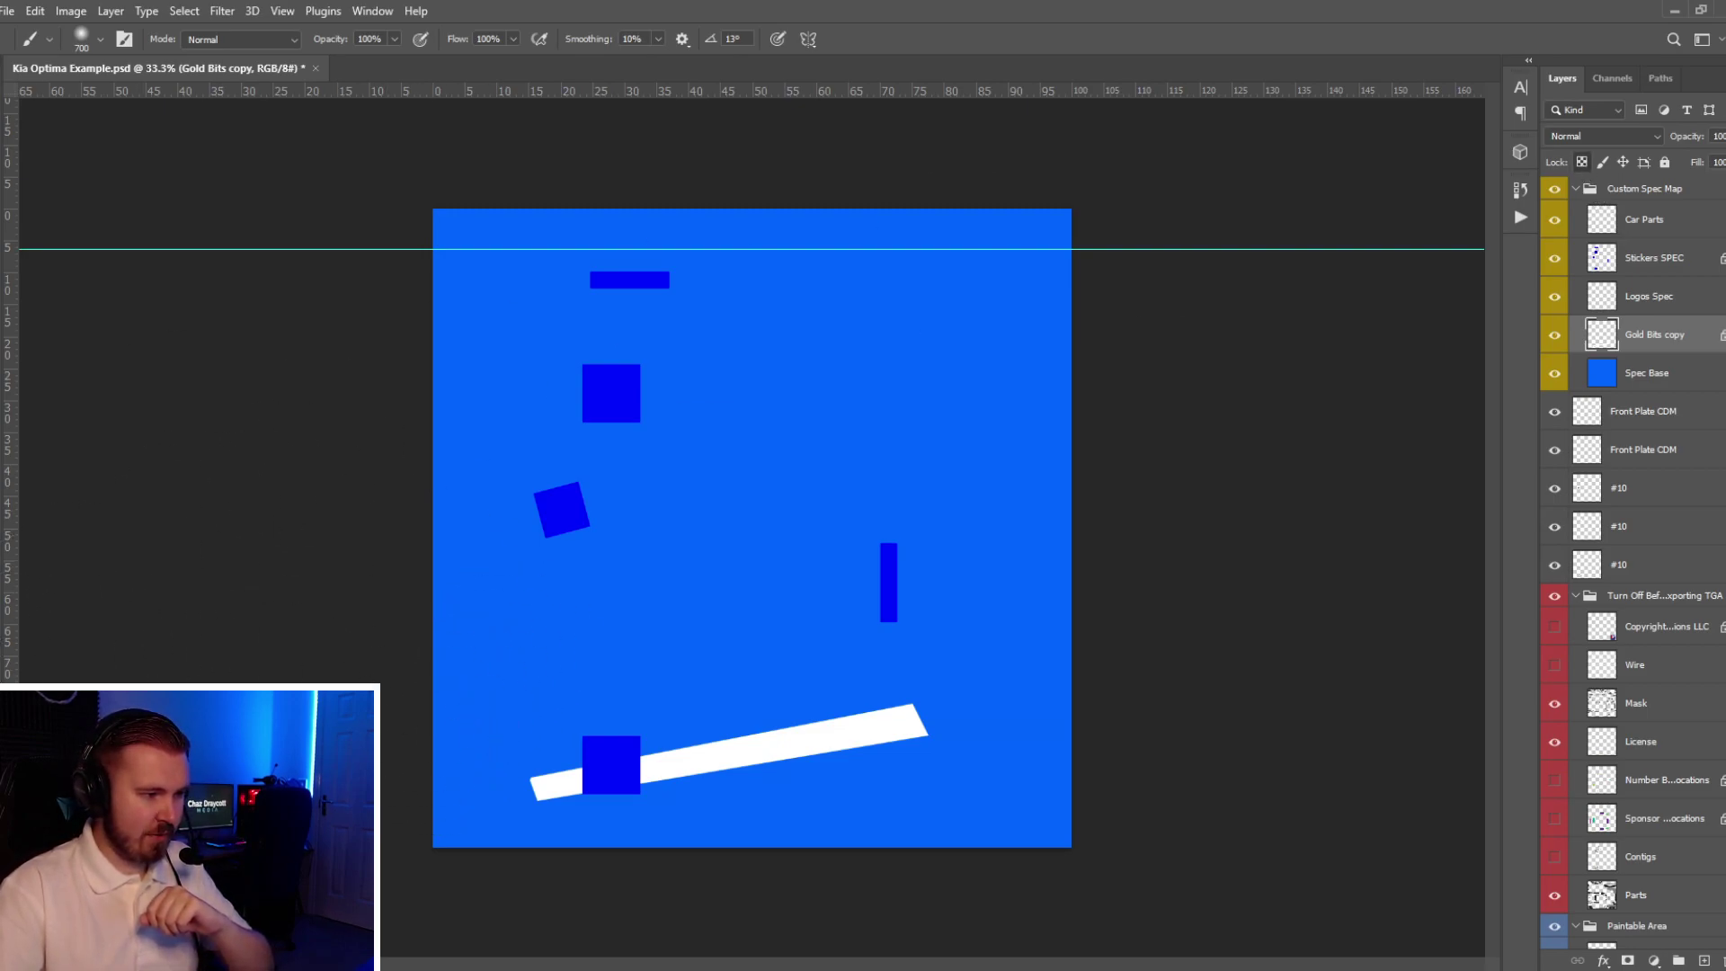
# - Paint the stripe on Gold Bits copy magenta (#ff00ff) and place the layer above Logos Spec
pyautogui.click(0, 568)
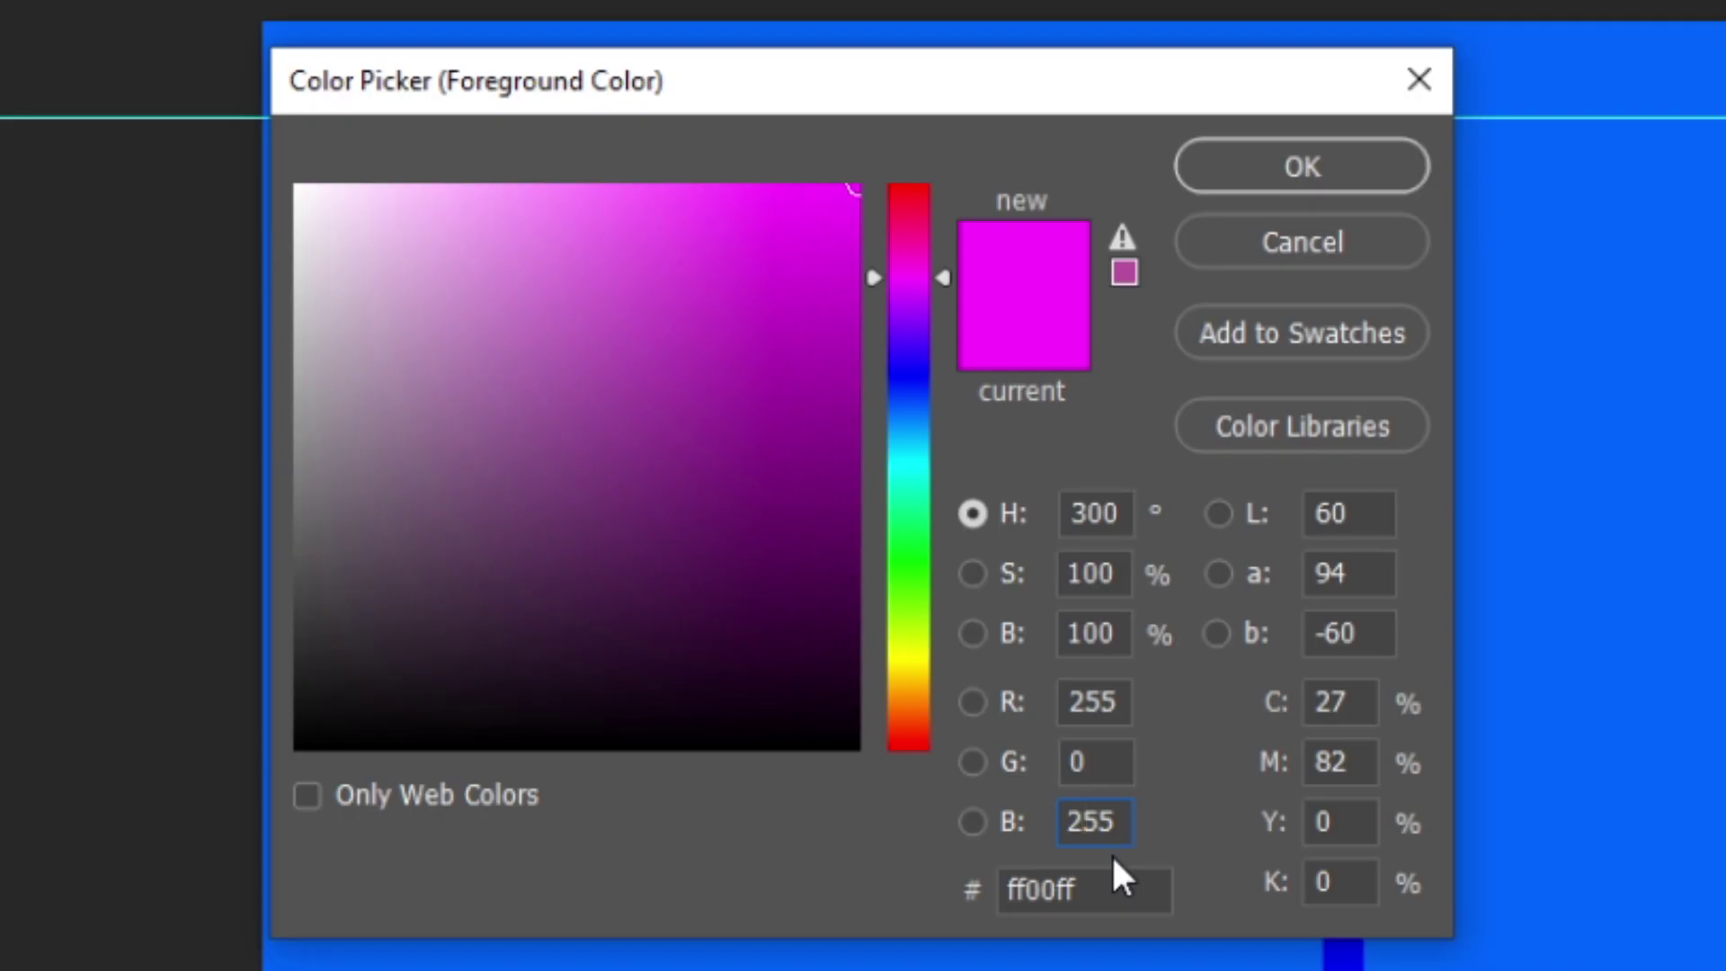
pyautogui.click(1101, 821)
pyautogui.click(1092, 701)
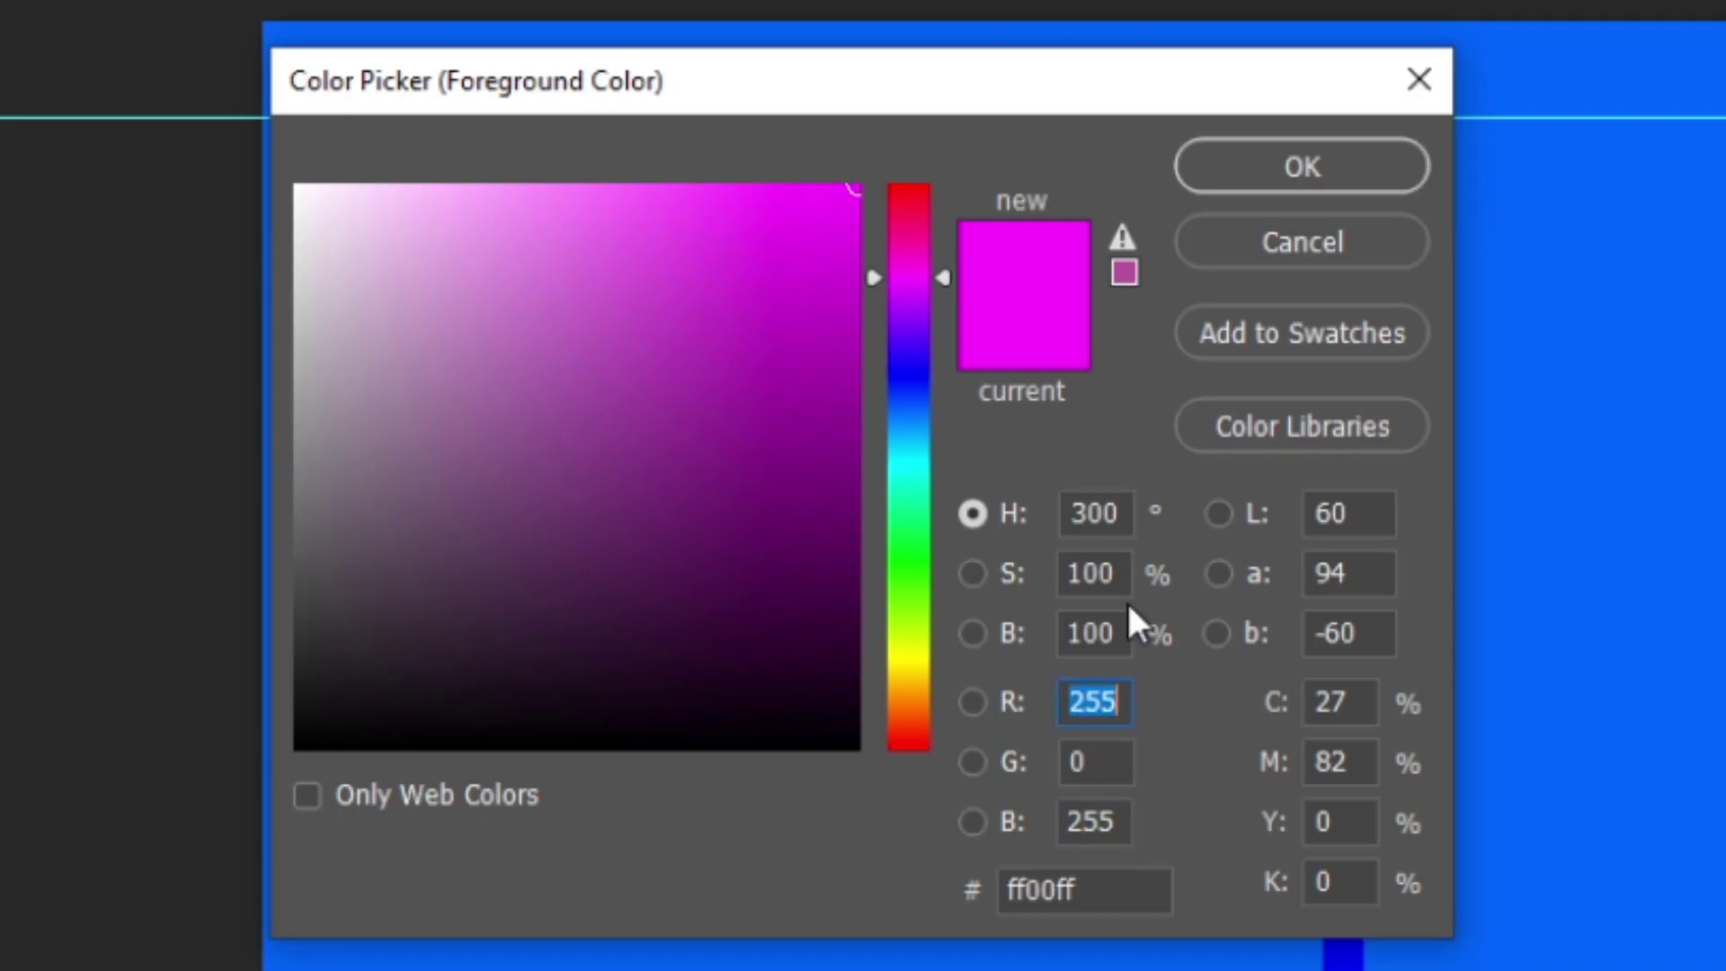
pyautogui.click(1289, 243)
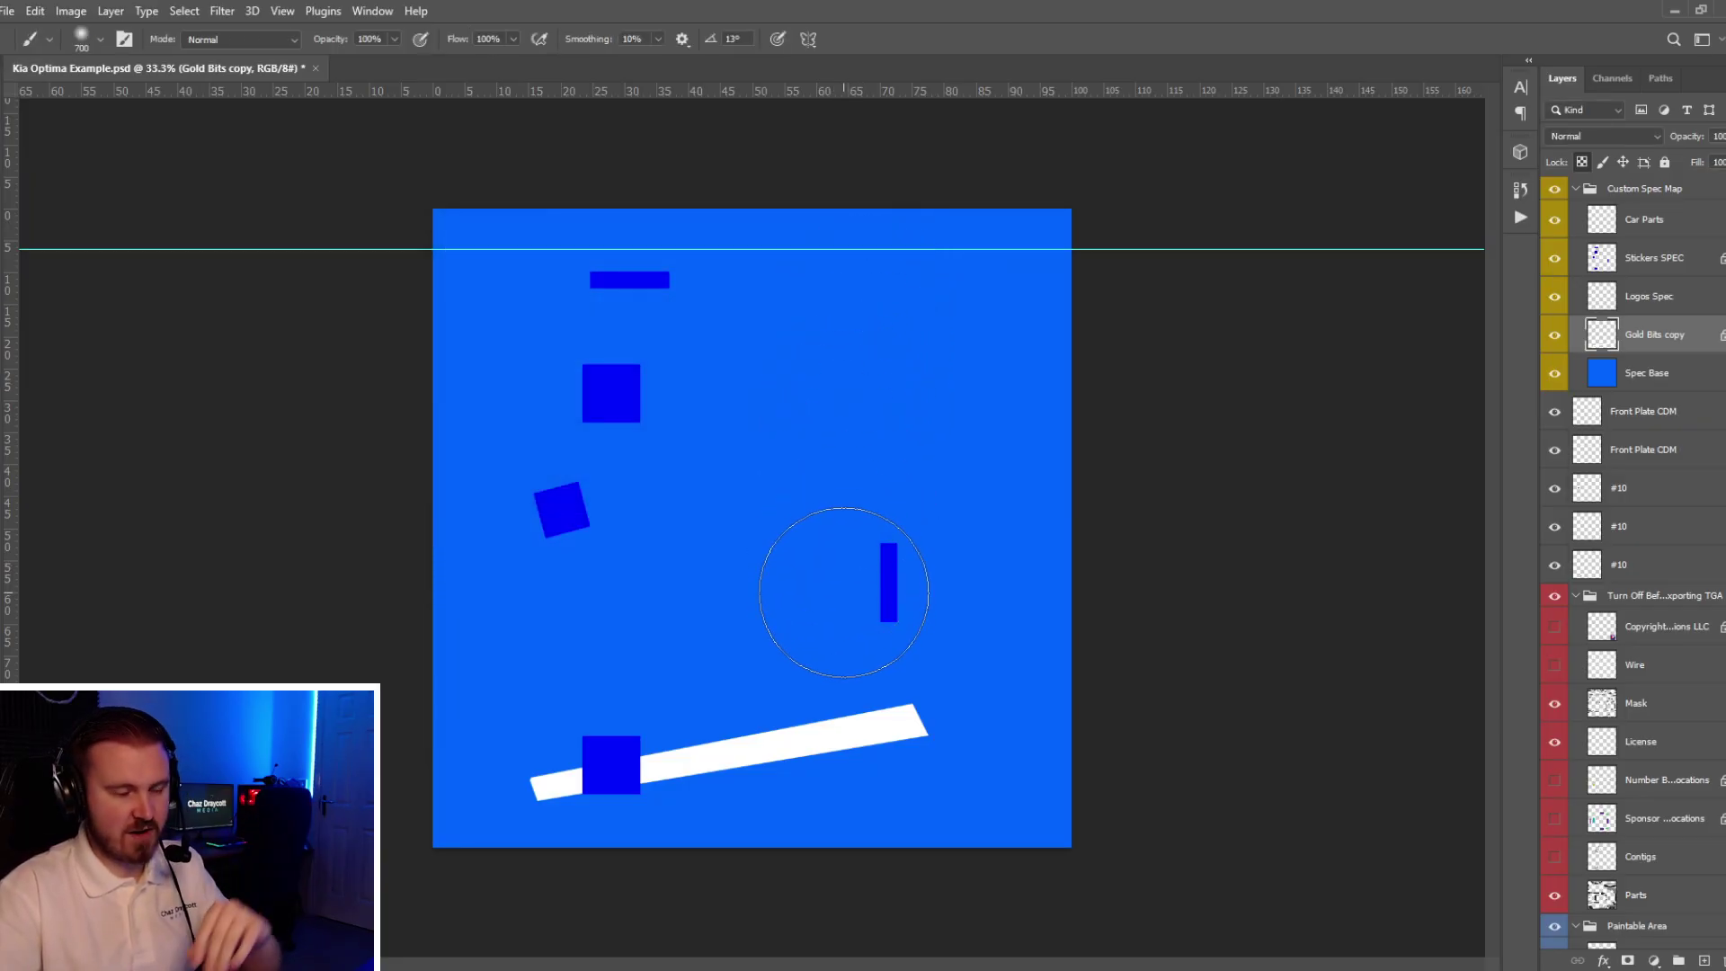
pyautogui.moveTo(894, 705)
pyautogui.mouseDown()
pyautogui.moveTo(639, 743)
pyautogui.moveTo(856, 736)
pyautogui.mouseUp()
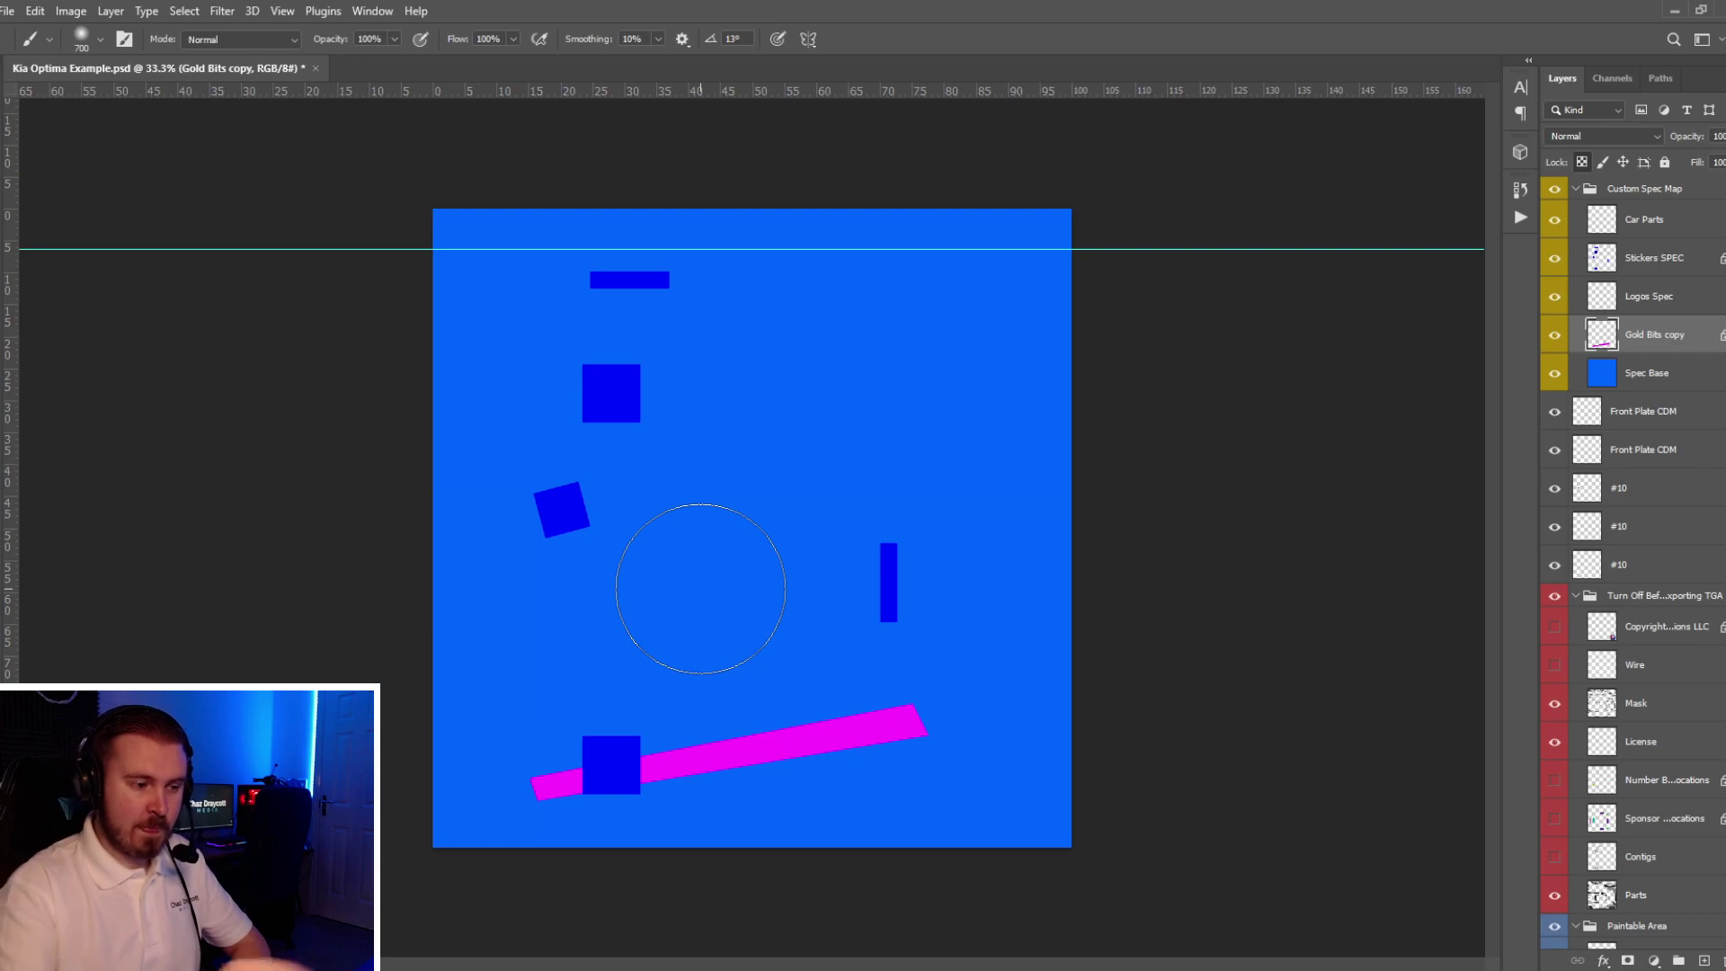
pyautogui.click(1652, 296)
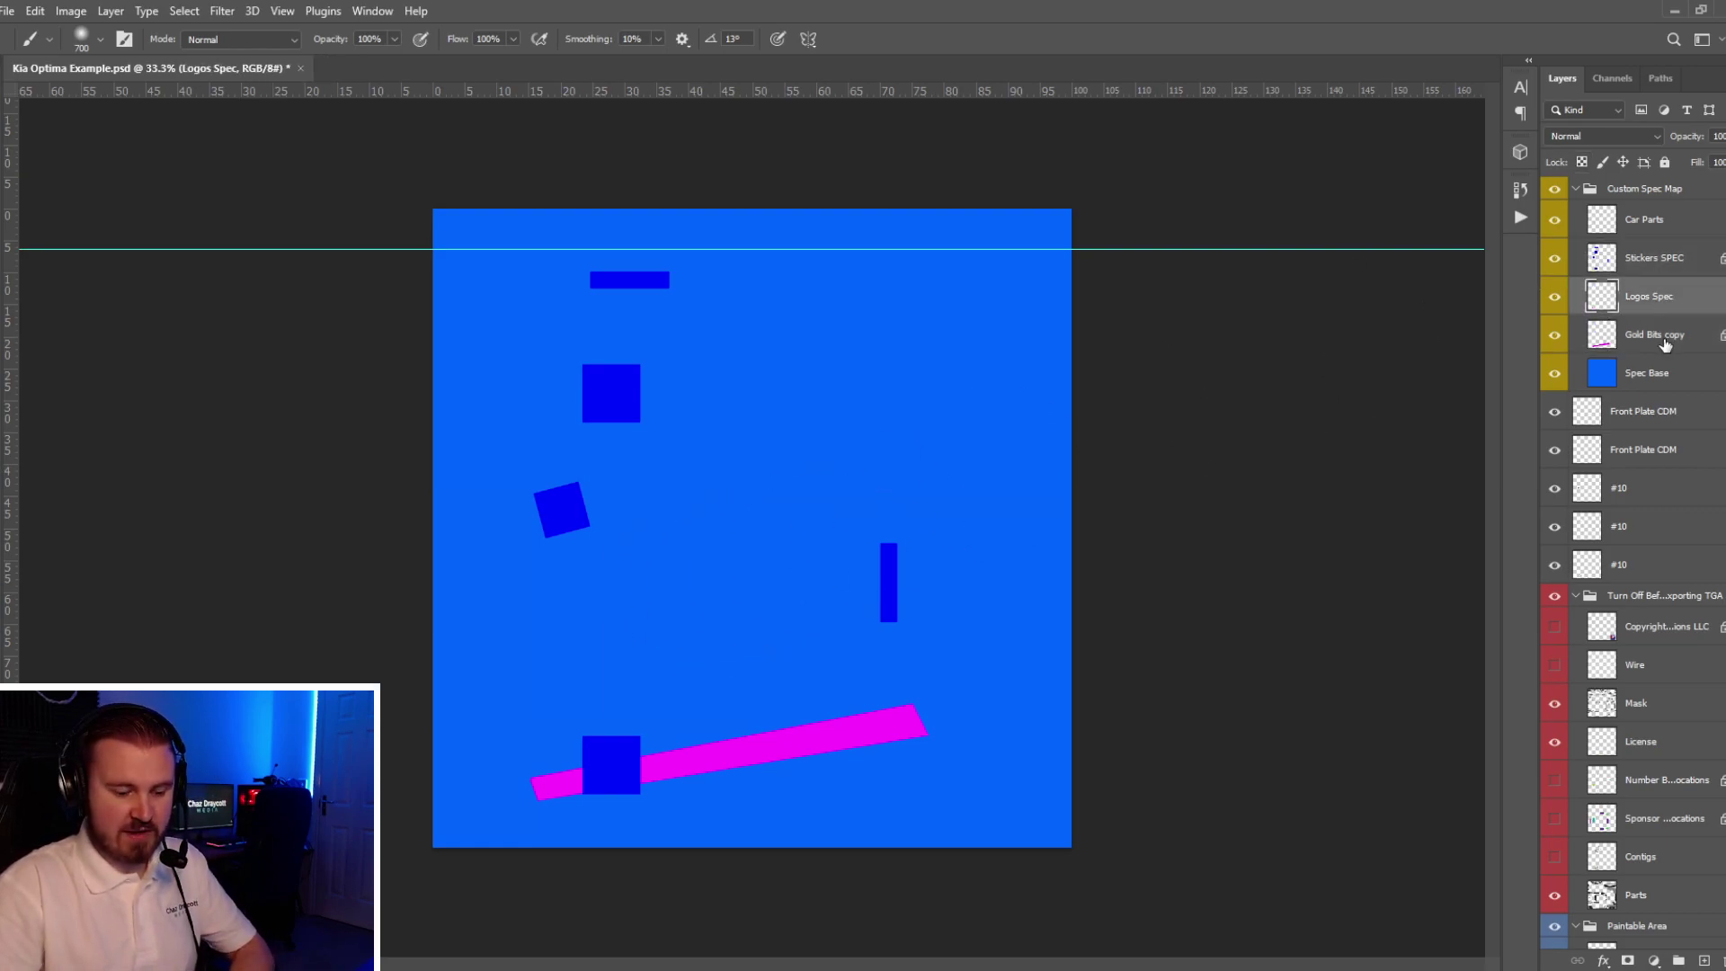
pyautogui.click(1675, 266)
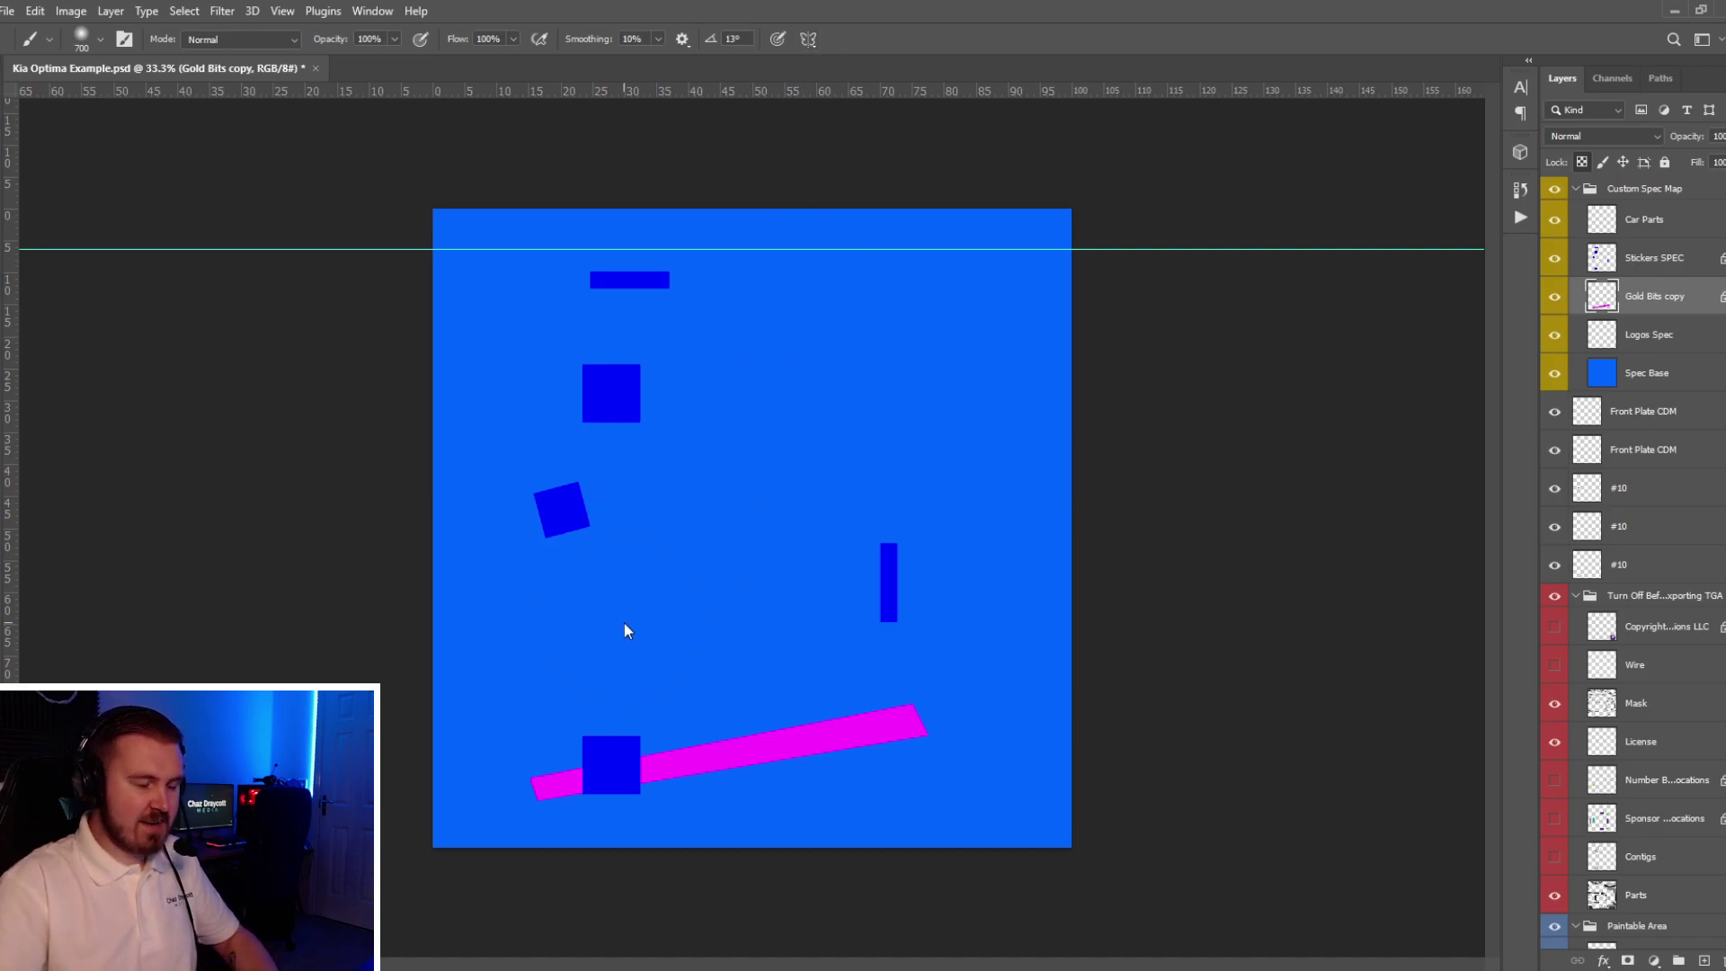
# - Export the spec map as a 24-bit Targa copy in kiaoptima, replacing the car_spec_ file named with the customer ID
pyautogui.hotkey('ctrl', 'alt', 's')
pyautogui.click(288, 437)
pyautogui.click(243, 747)
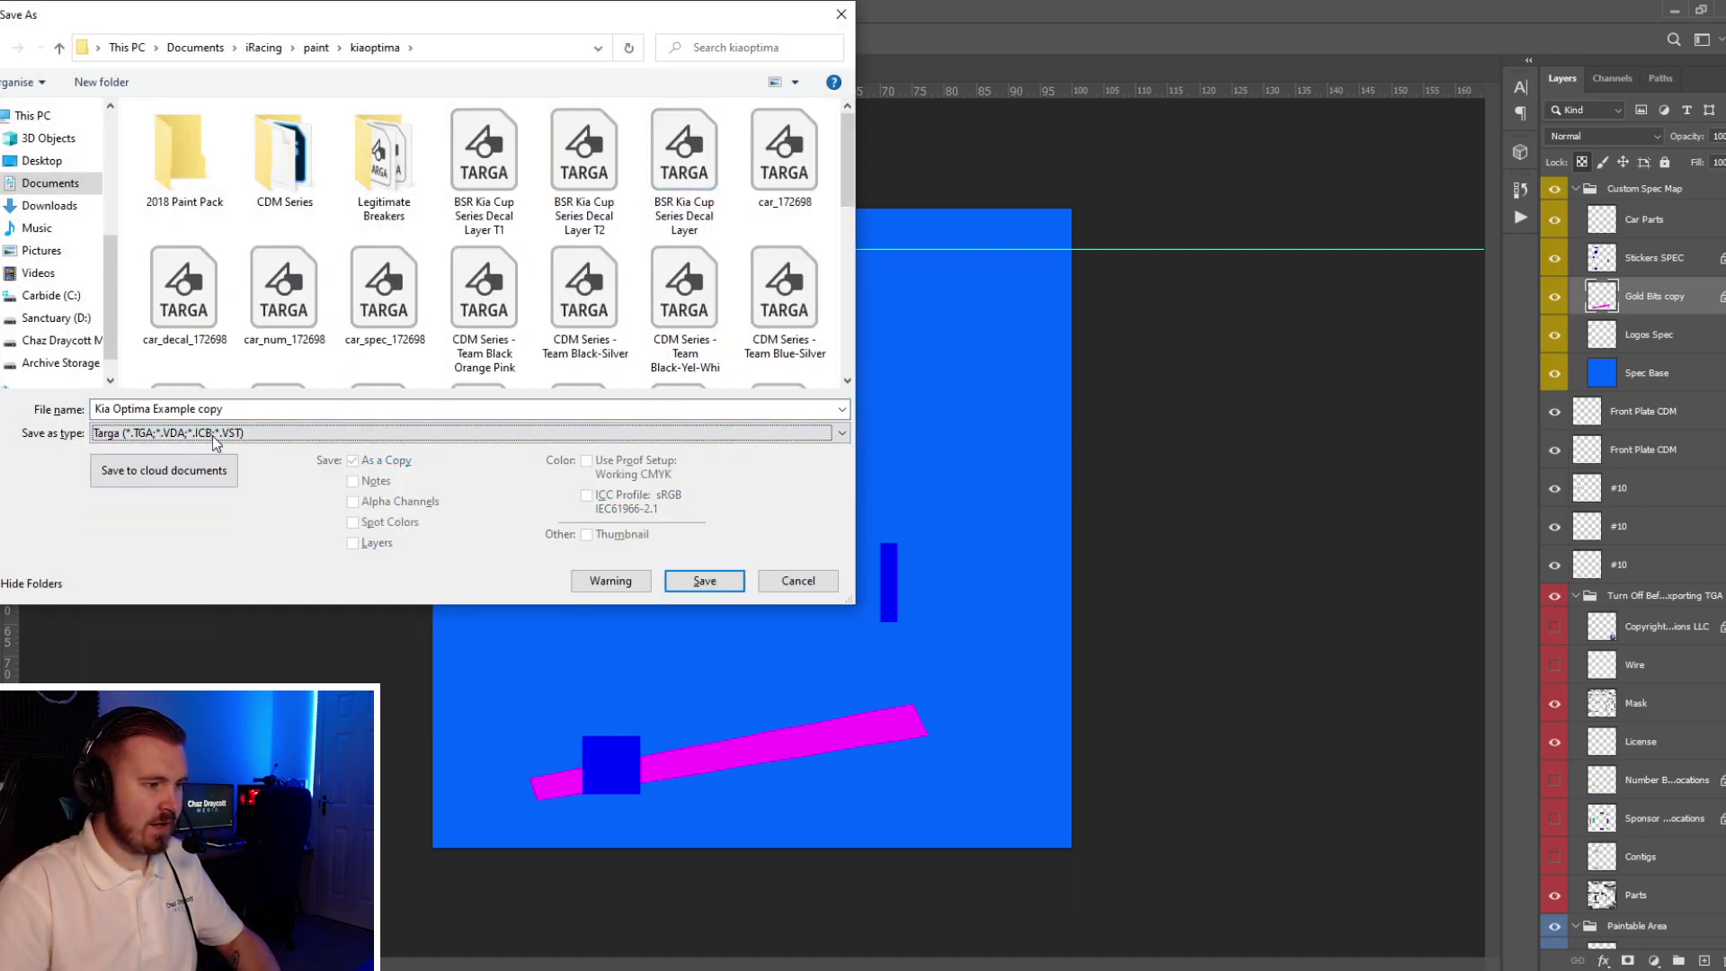
pyautogui.click(224, 412)
pyautogui.write('car_spec_172698')
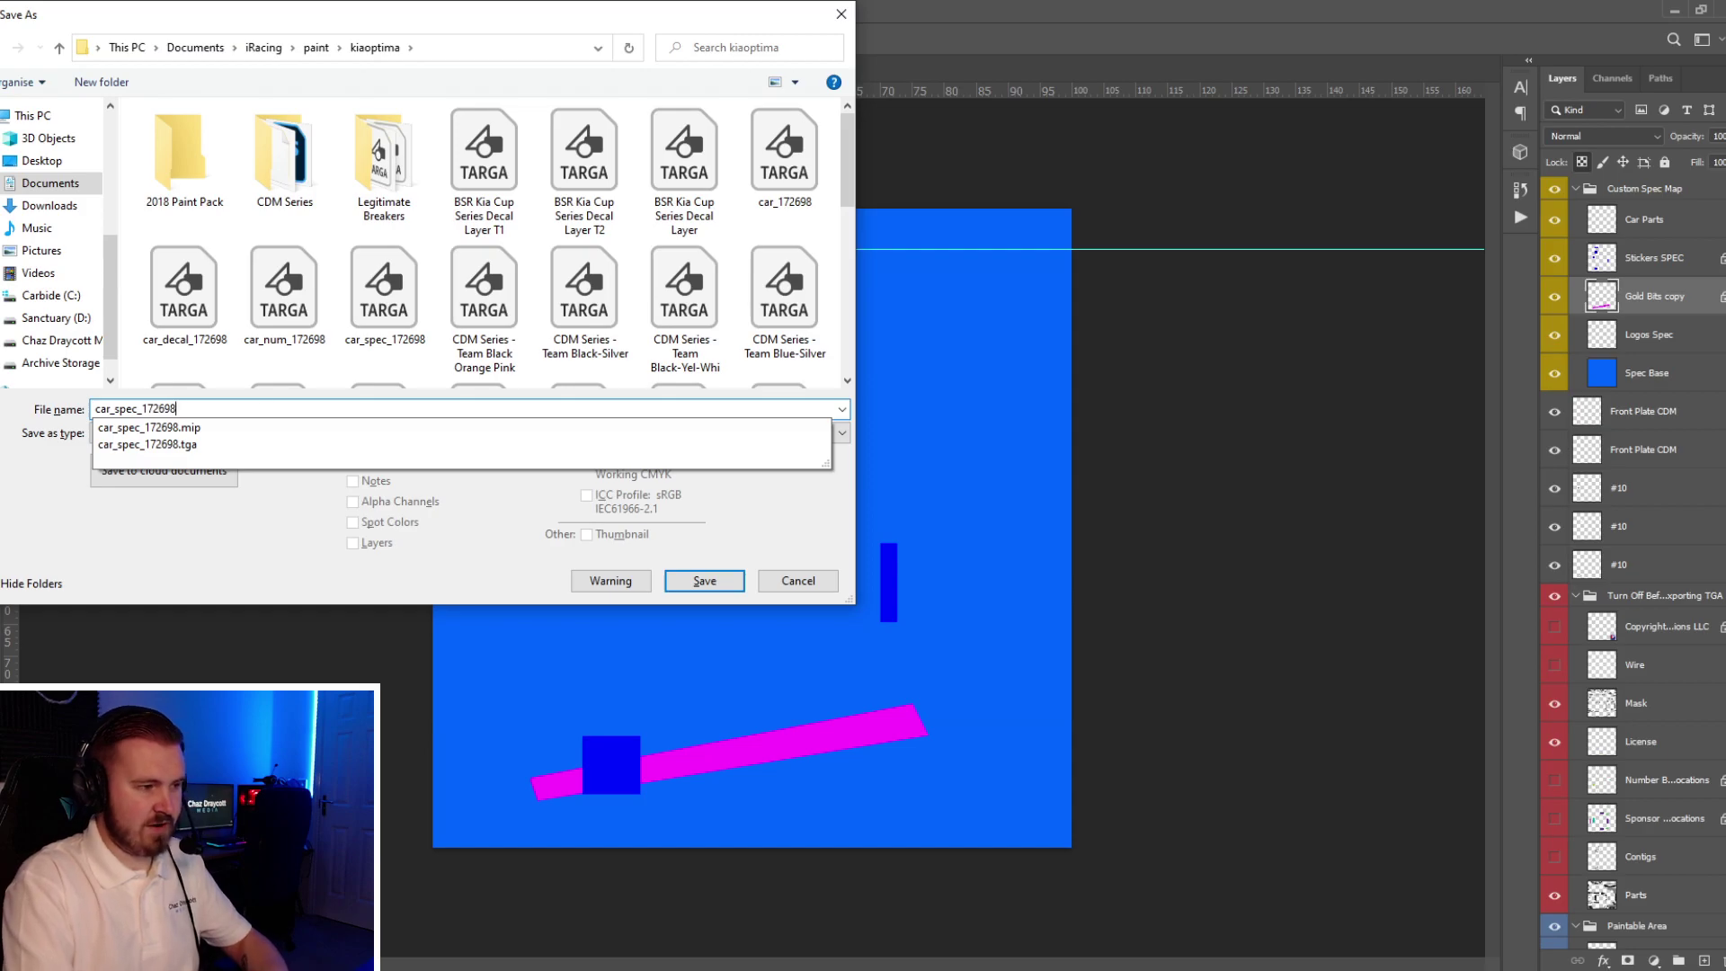
pyautogui.press('Return')
pyautogui.press('y')
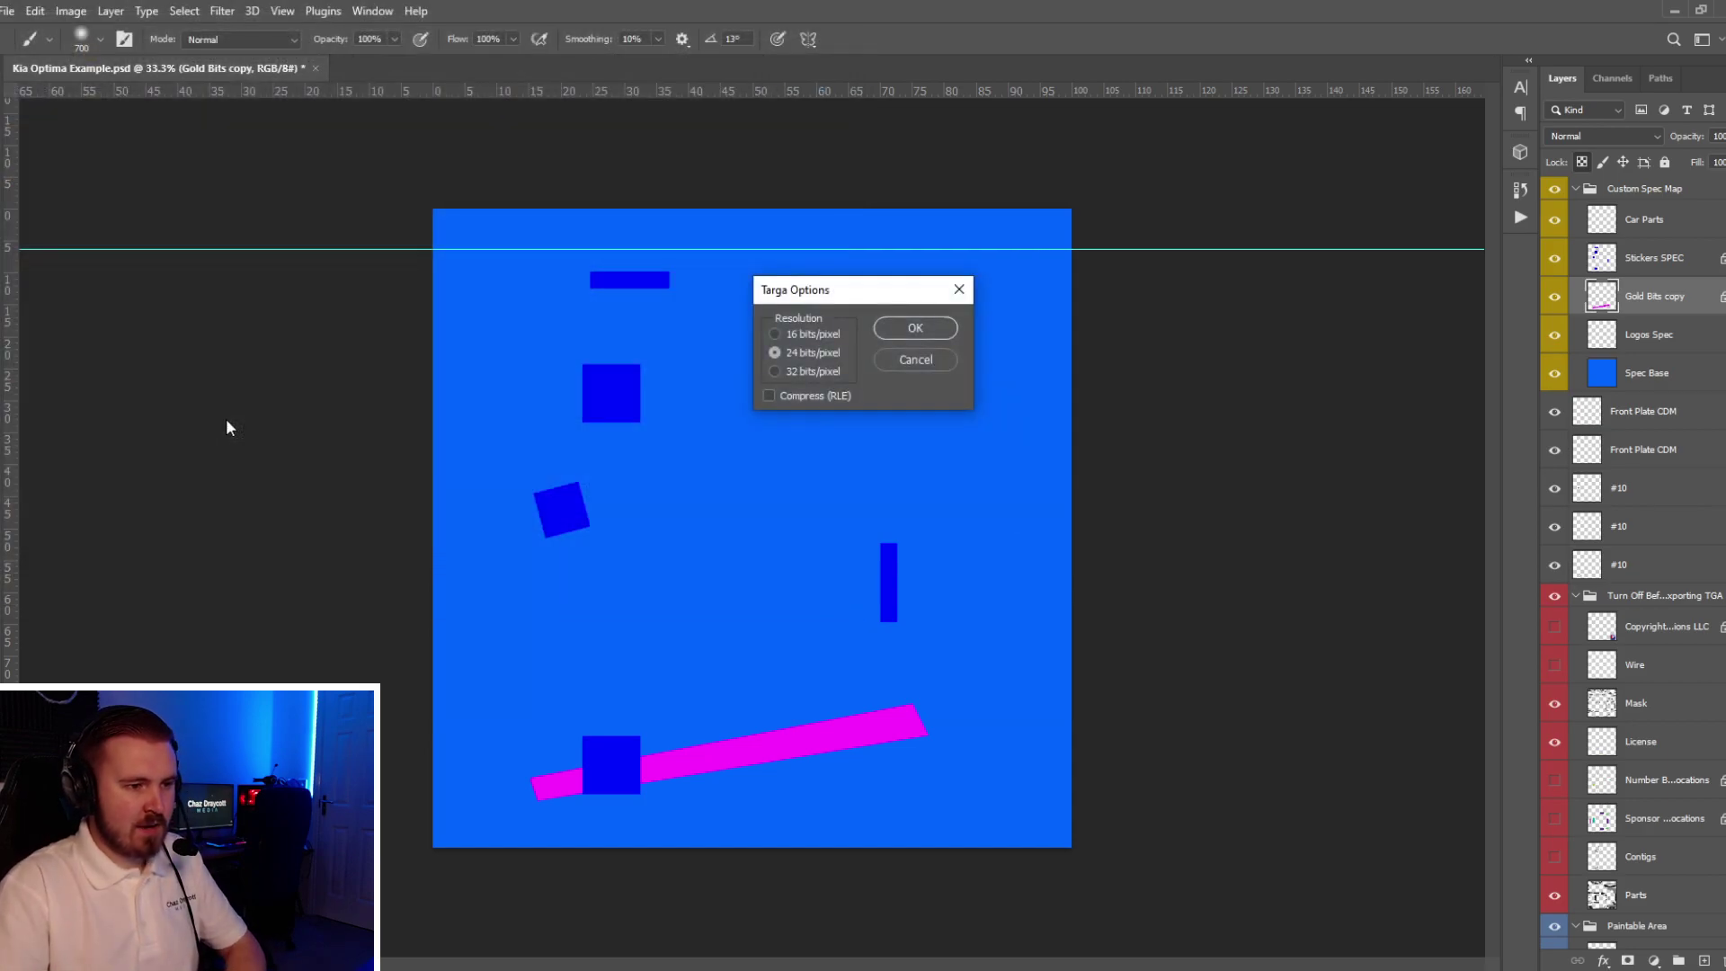
pyautogui.press('Return')
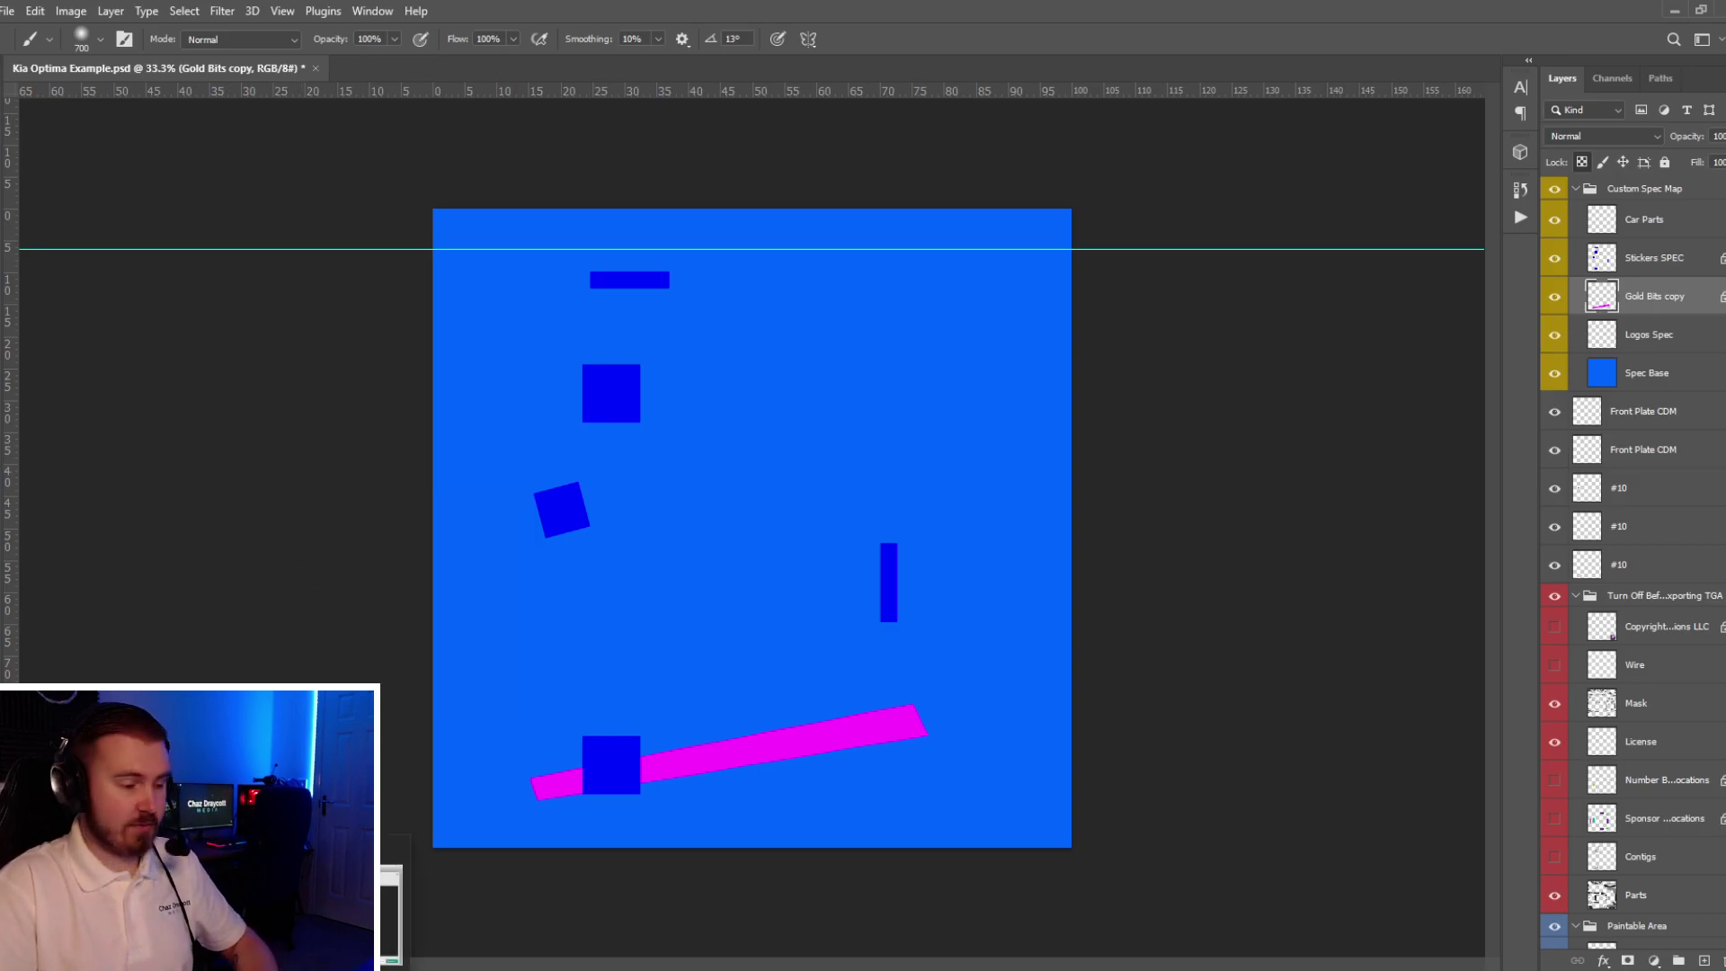
# - Switch to iRacing and rotate the car model to check the stripe's finish on the side
pyautogui.click(306, 969)
pyautogui.moveTo(574, 644); pyautogui.dragTo(669, 502)
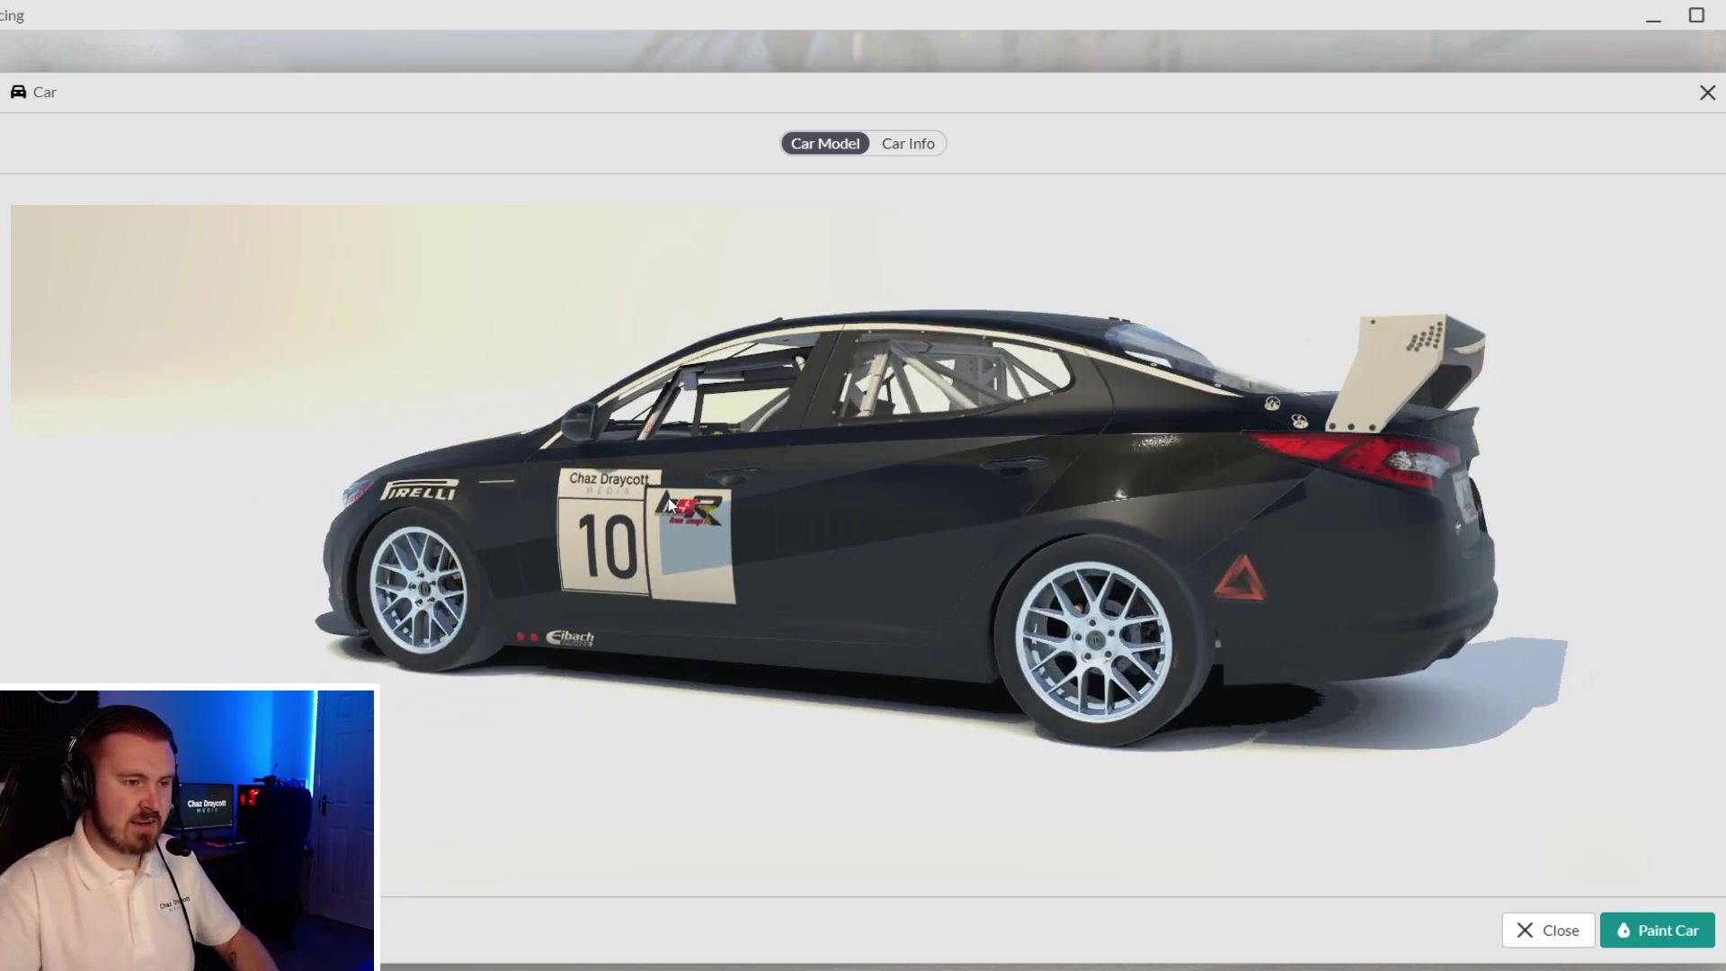
# - Switch back to Photoshop and hide the Custom Spec Map group so the car paint shows
pyautogui.hotkey('alt', 'Tab')
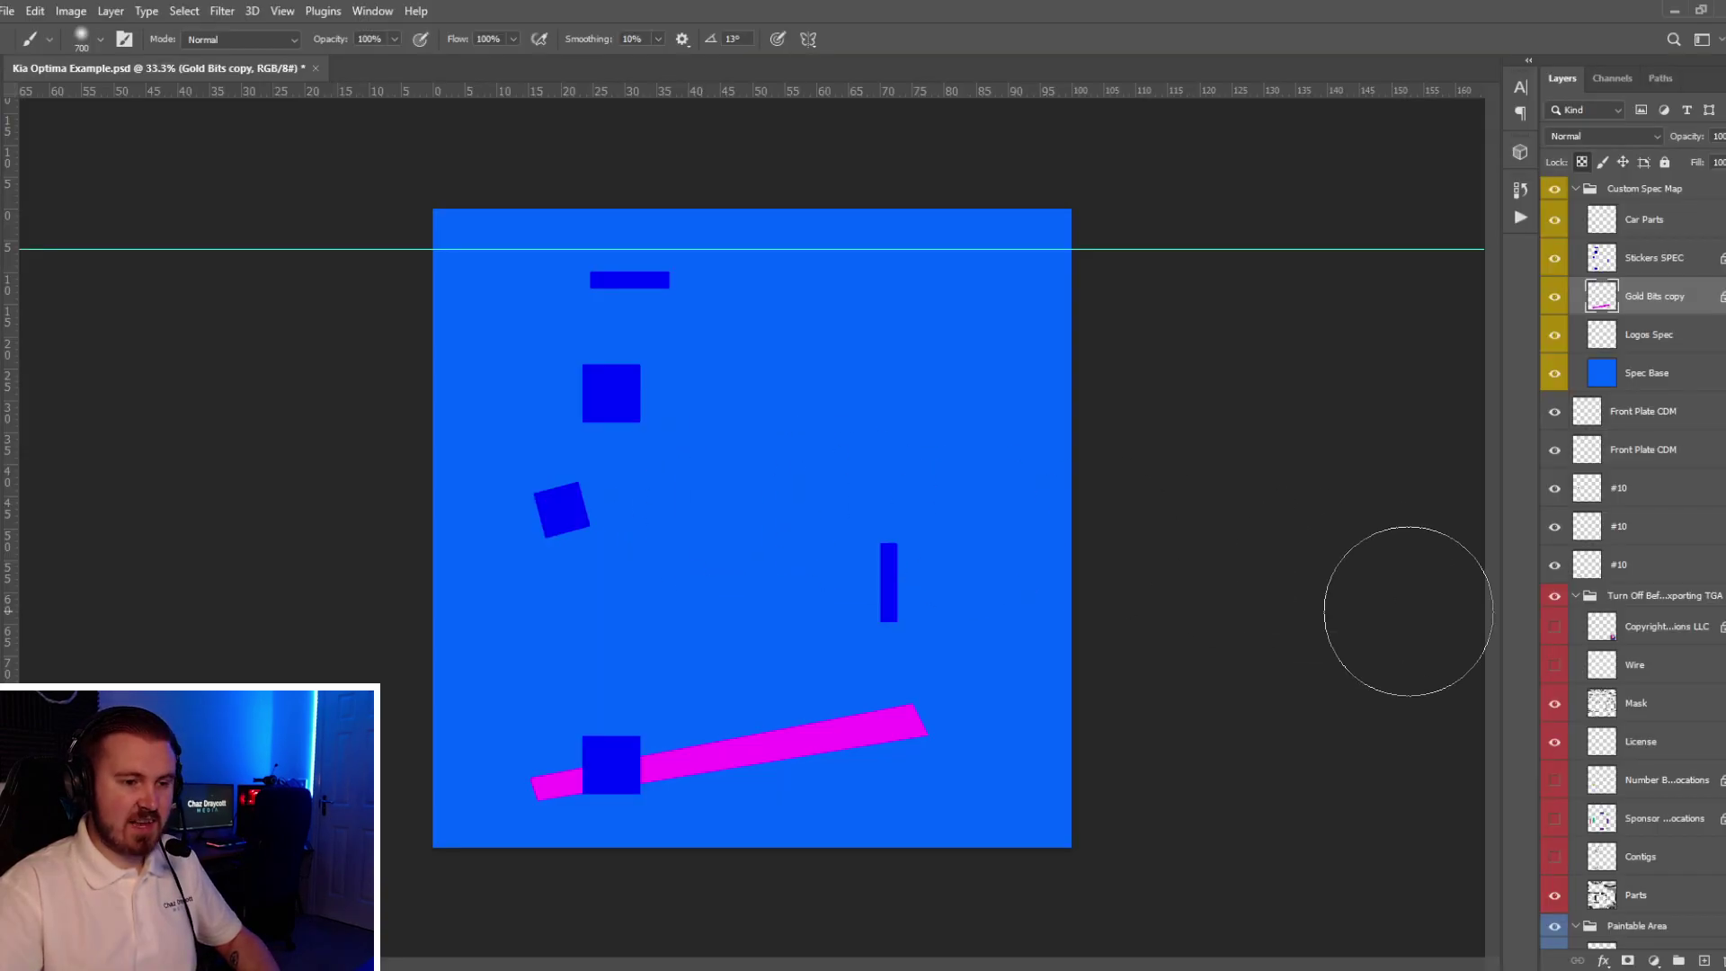
pyautogui.scroll(-3, 1608, 795)
pyautogui.scroll(3, 1613, 236)
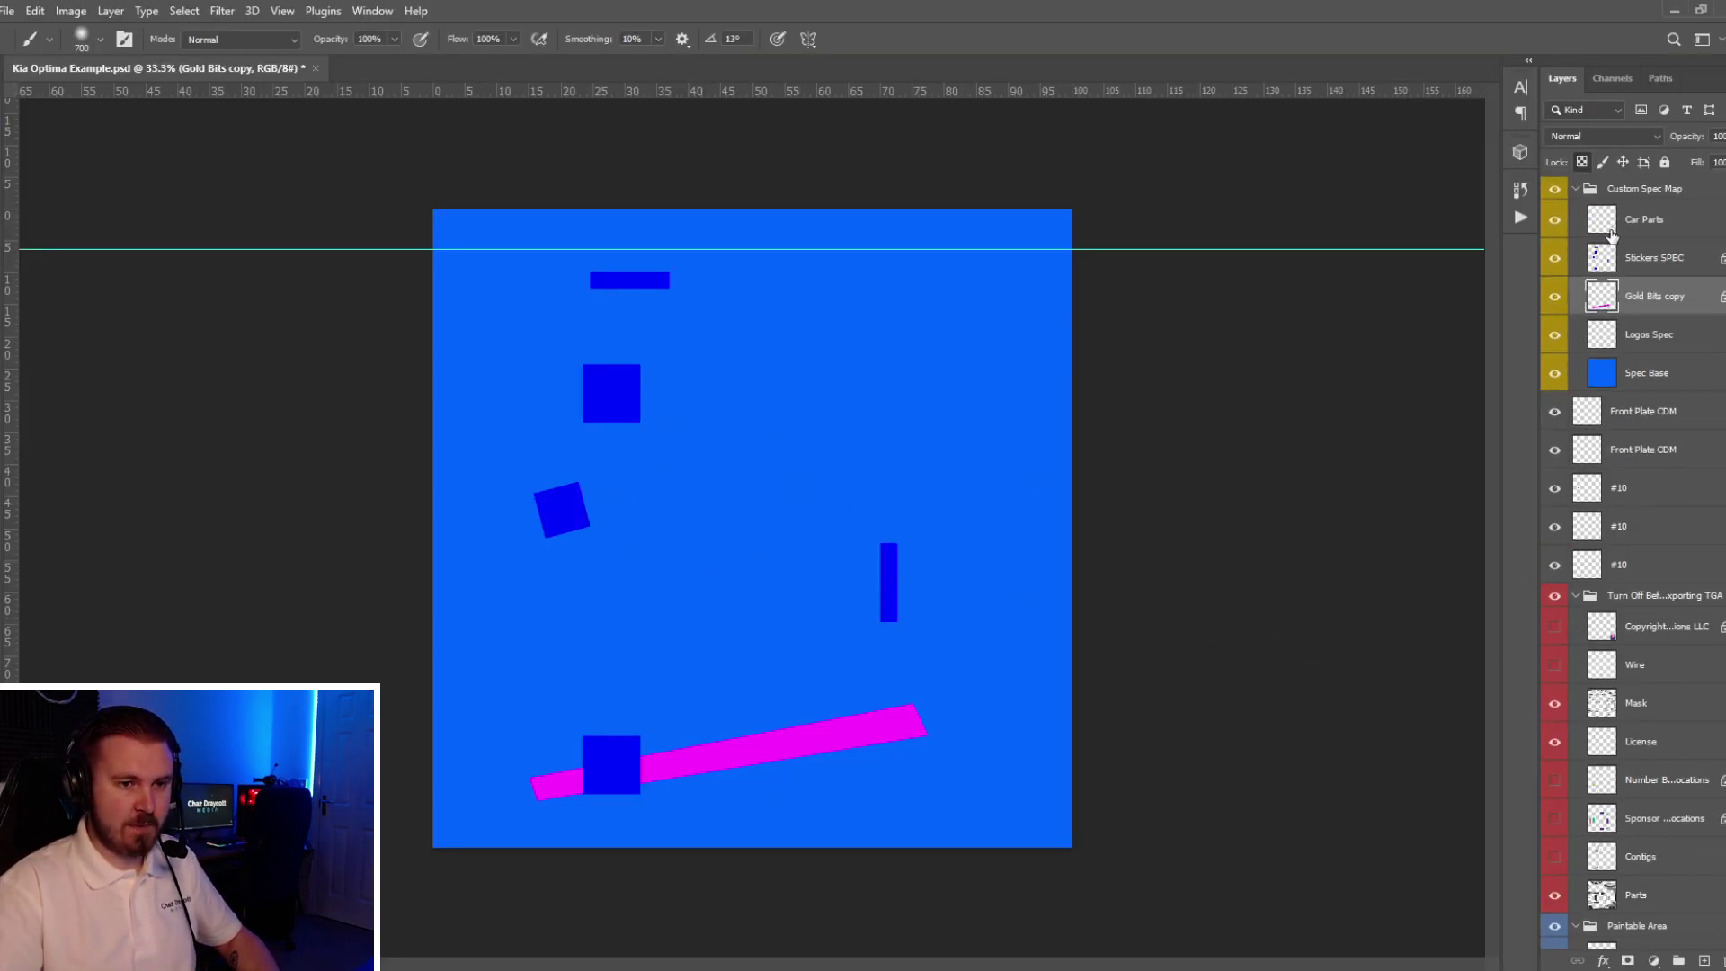
pyautogui.click(1558, 190)
# - Export the car paint as a 24-bit Targa copy, replacing the car_num_ file named with the customer ID
pyautogui.hotkey('ctrl', 'alt', 's')
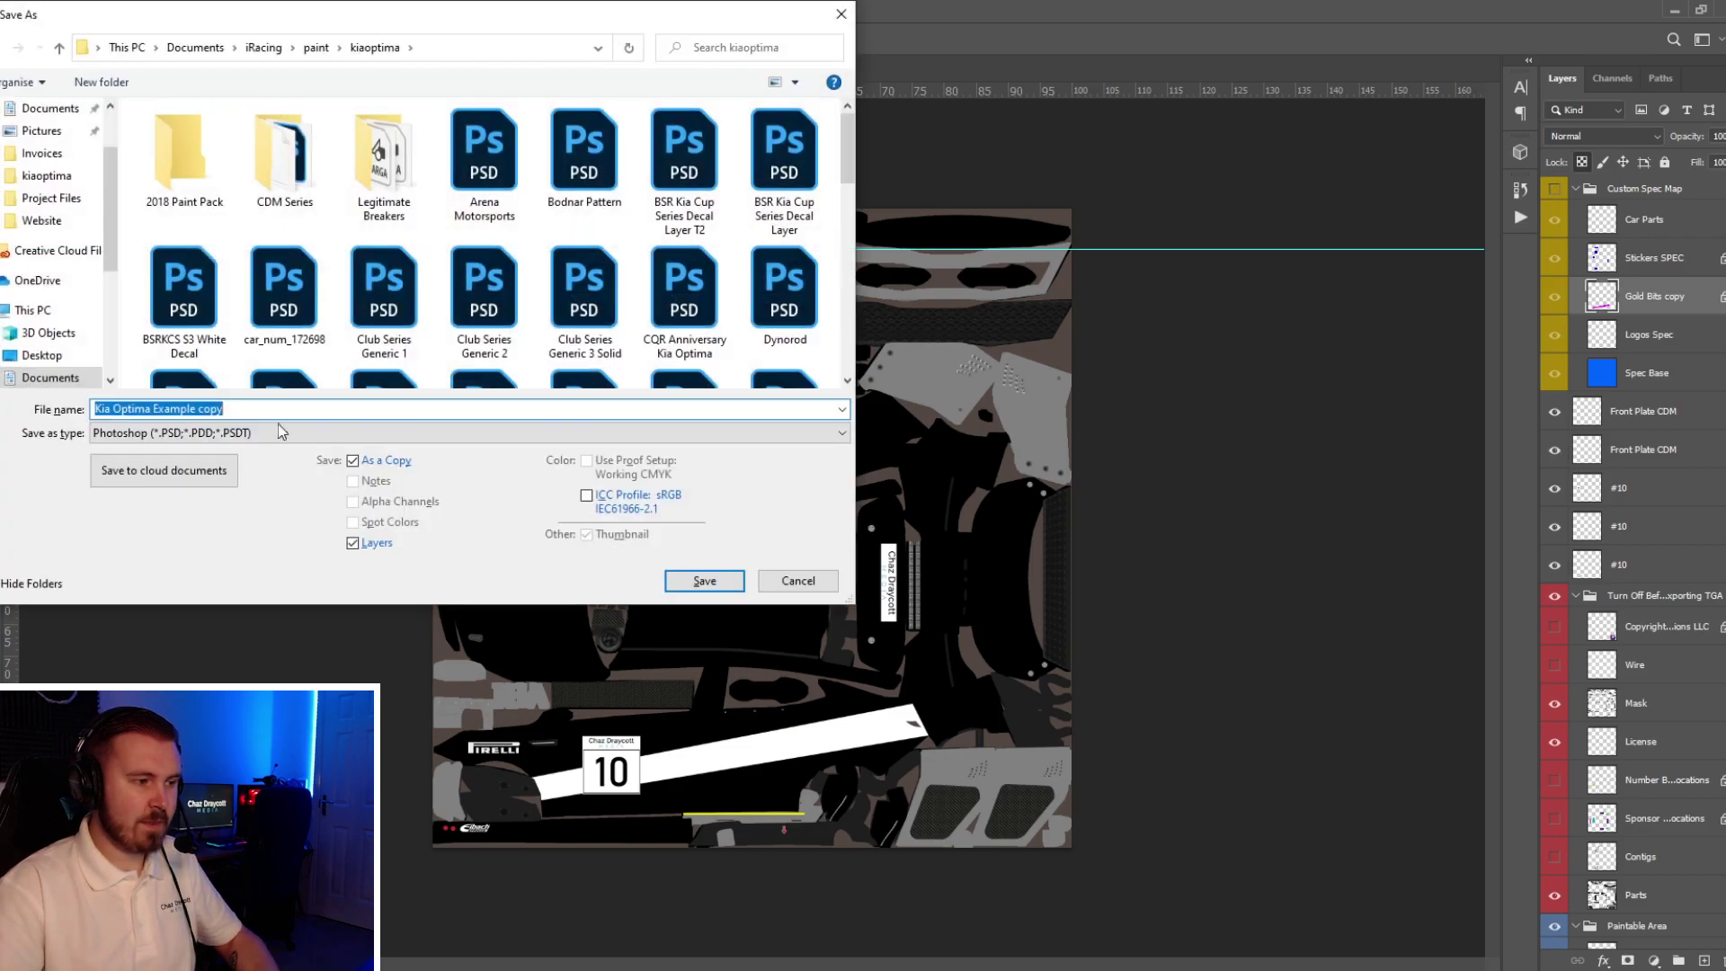
pyautogui.click(267, 433)
pyautogui.click(234, 747)
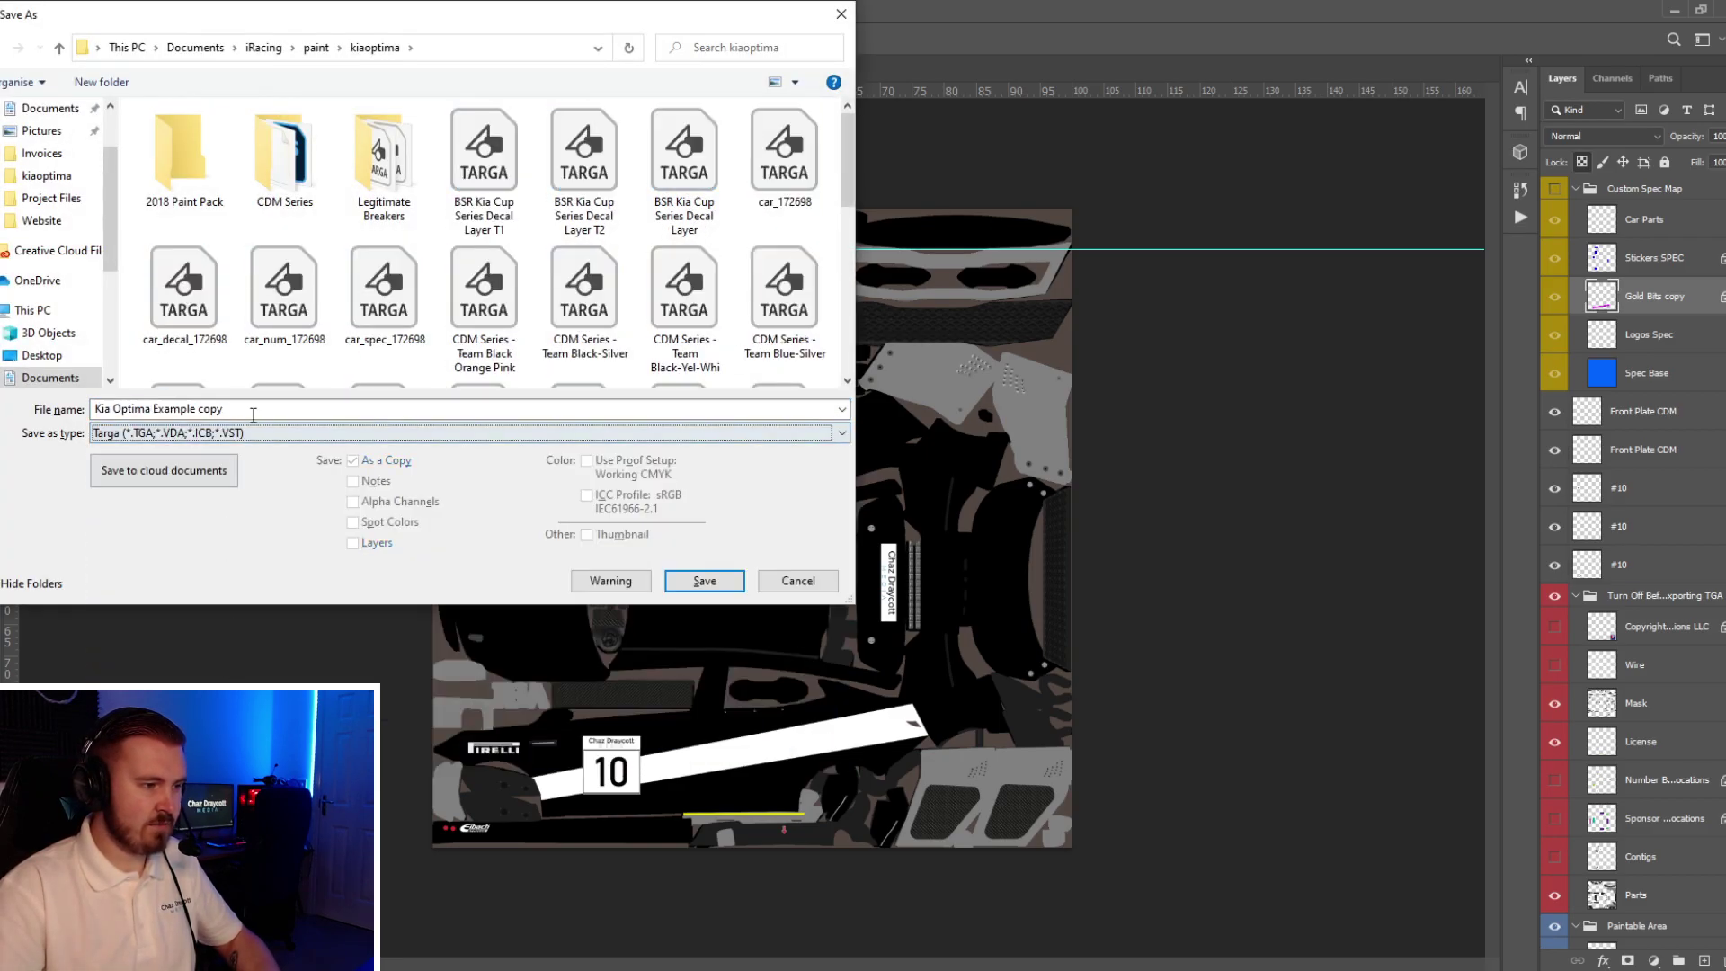
pyautogui.click(254, 410)
pyautogui.hotkey('ctrl', 'a')
pyautogui.write('car_nu')
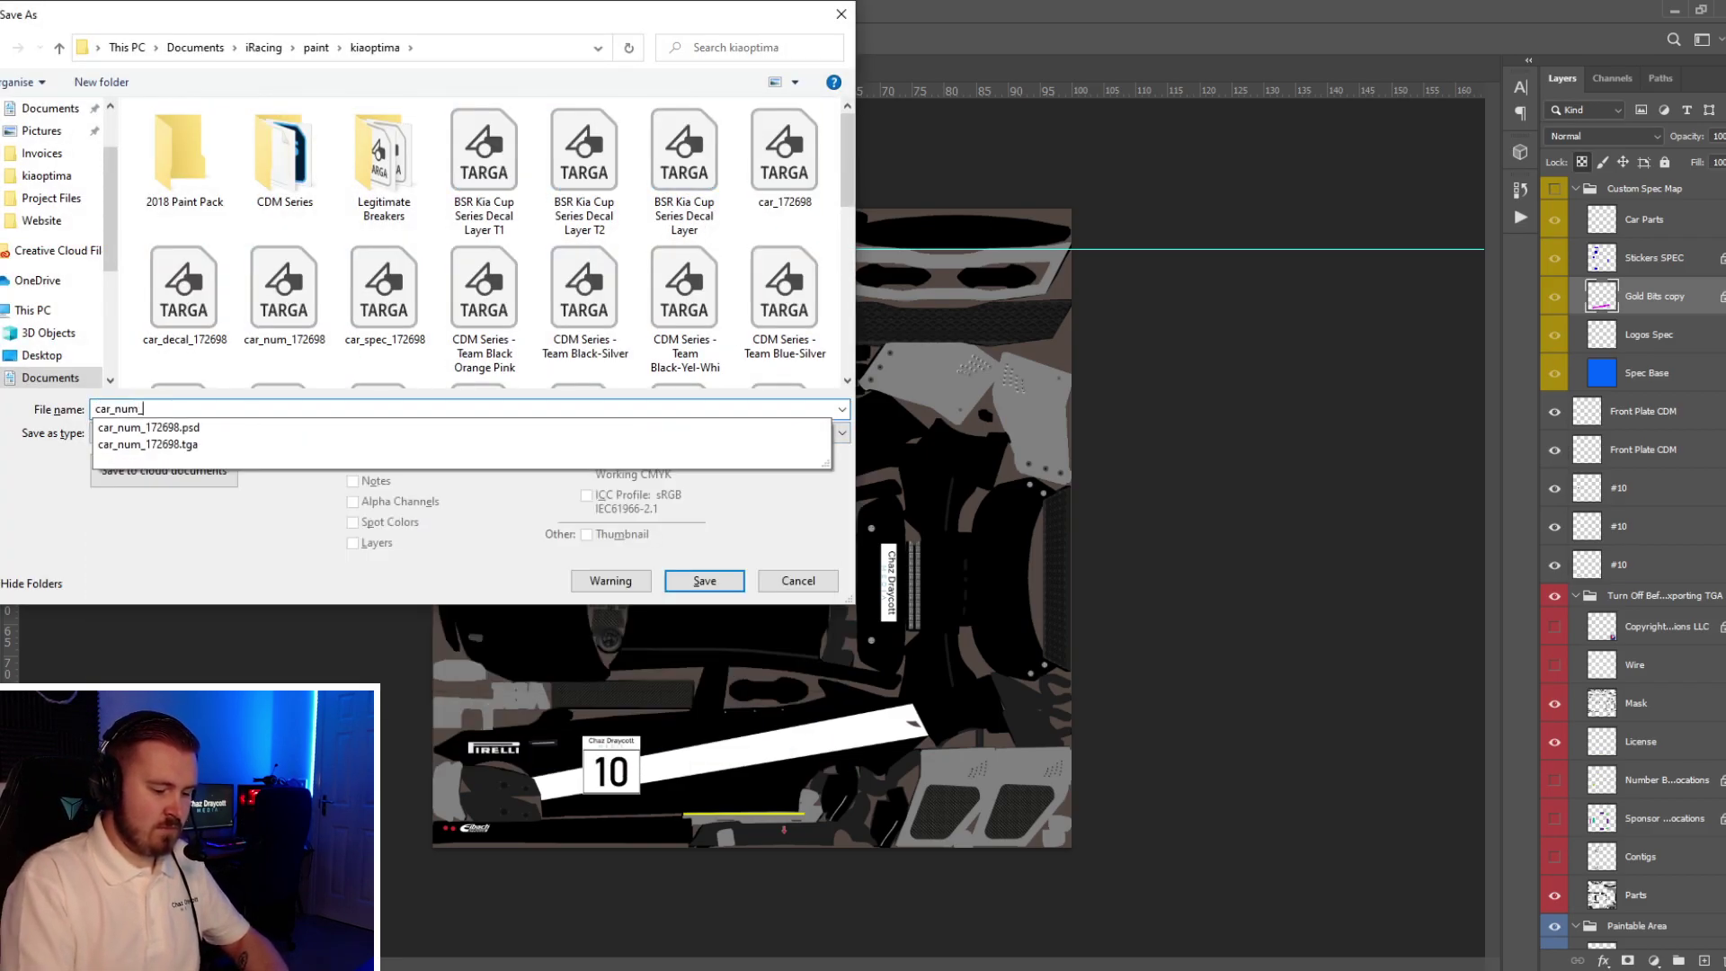
pyautogui.write('m_172698')
pyautogui.press('Return')
pyautogui.press('y')
pyautogui.press('Return')
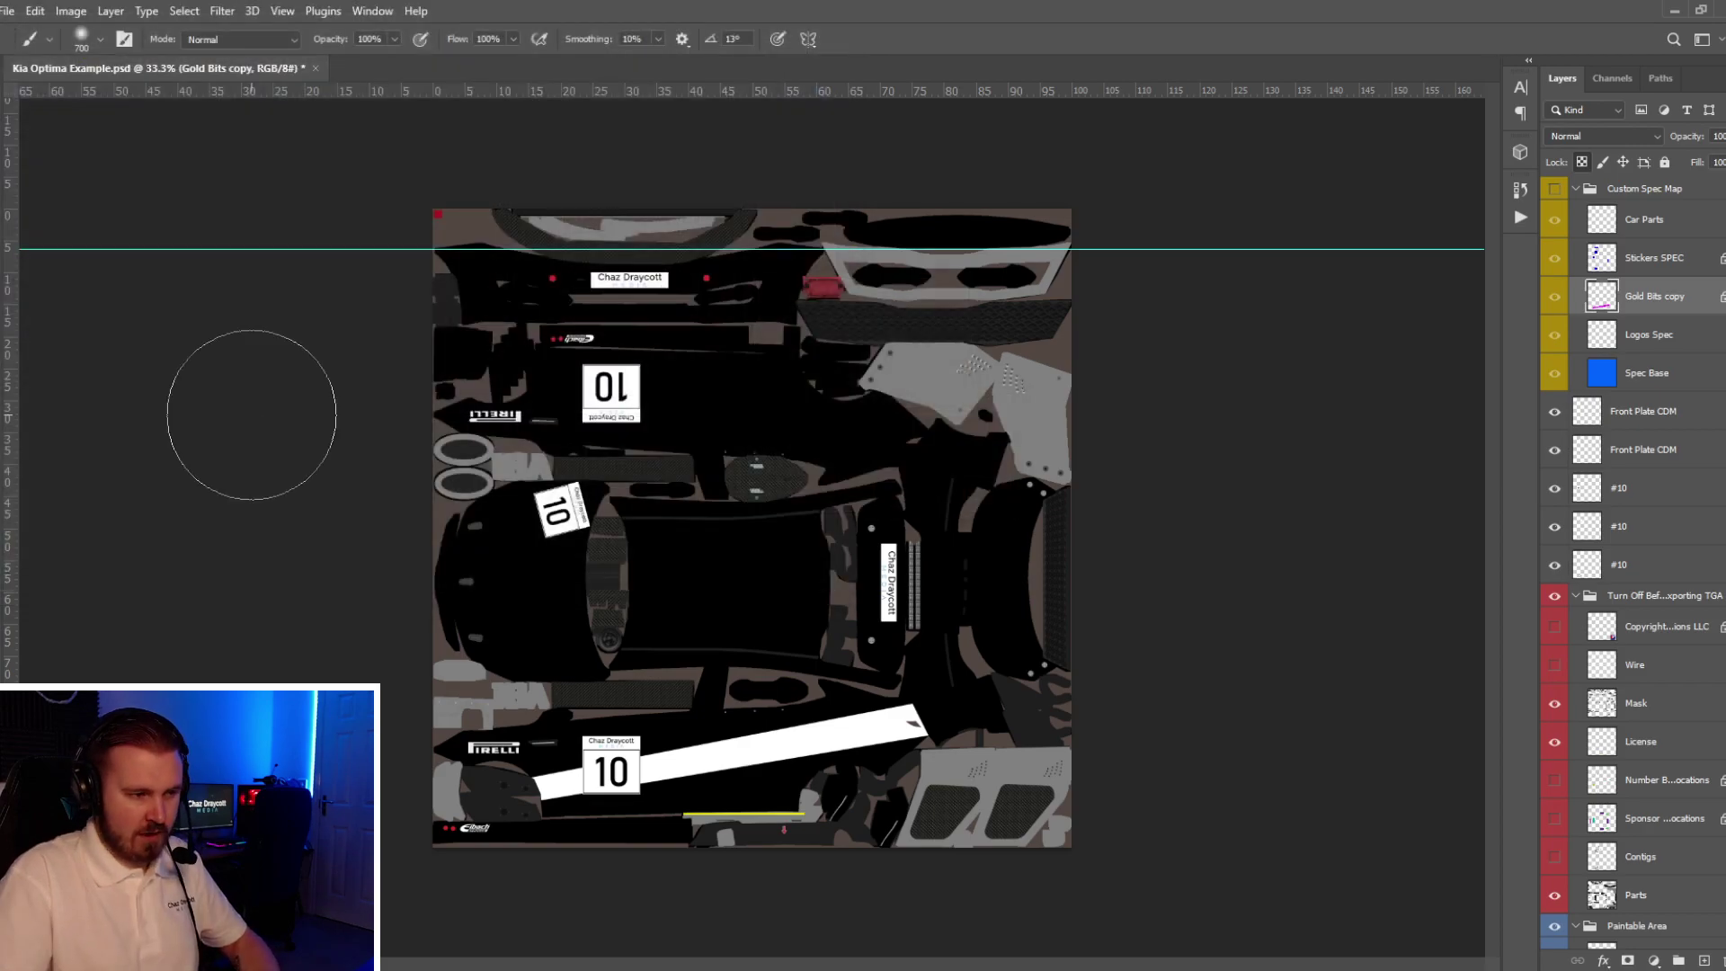
# - Switch to iRacing and rotate the car model to examine how the side stripe reflects light
pyautogui.click(310, 963)
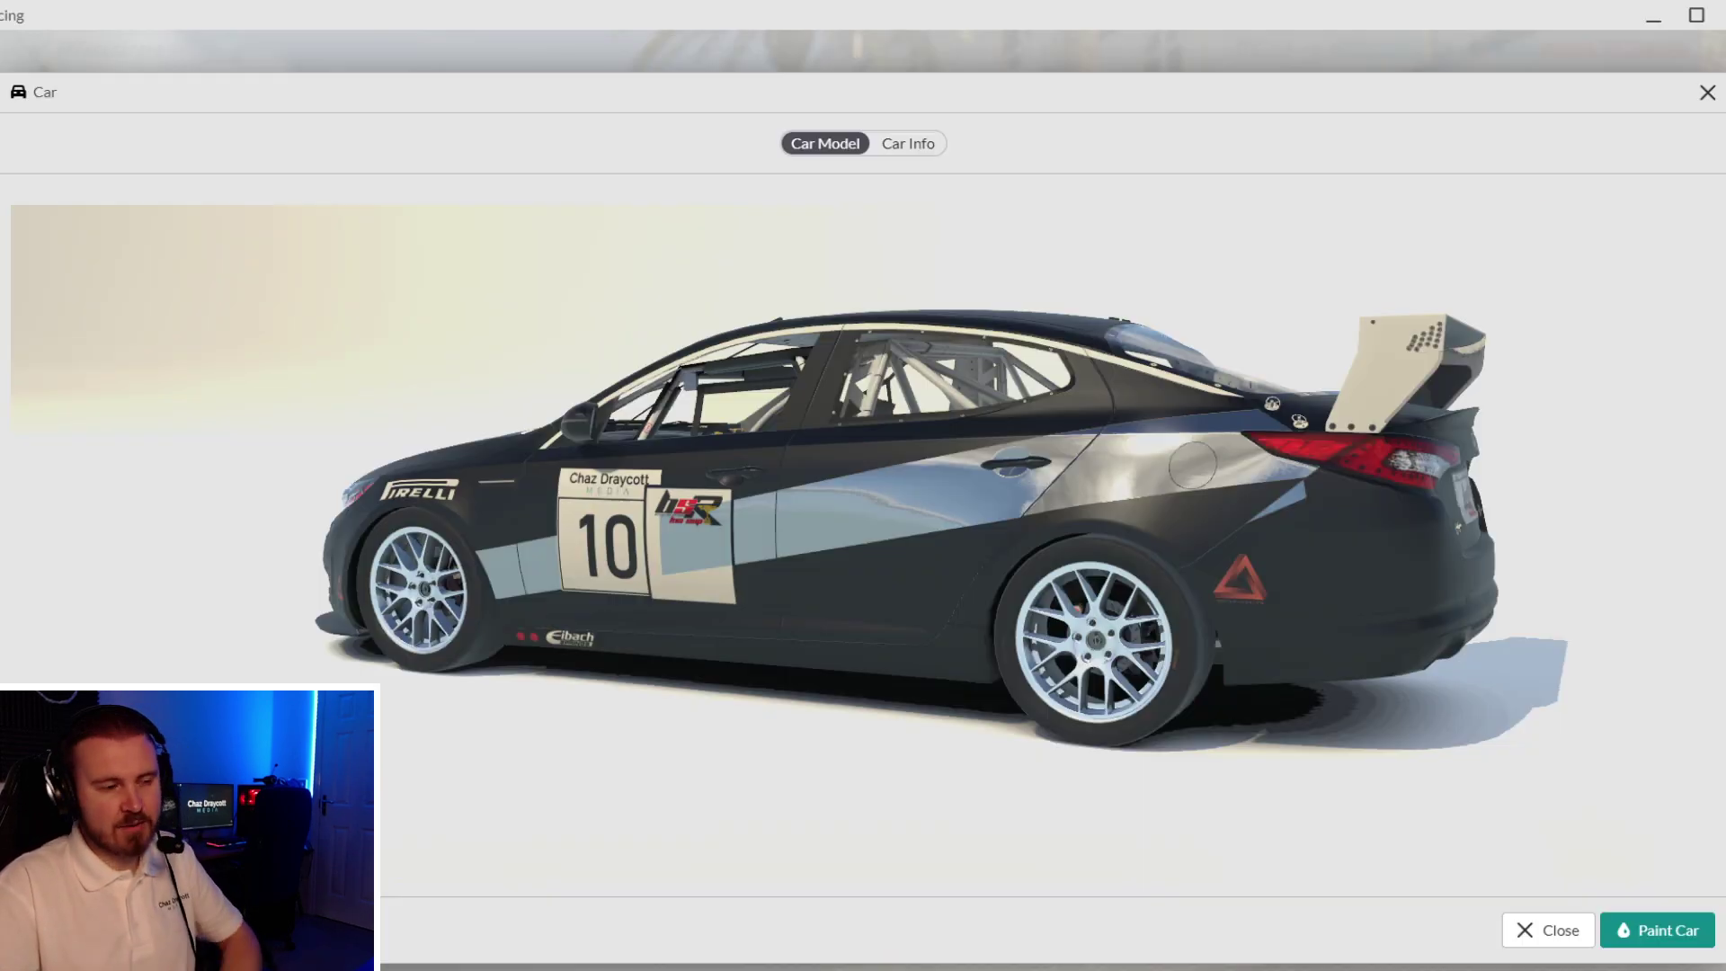
pyautogui.moveTo(657, 627); pyautogui.dragTo(968, 508)
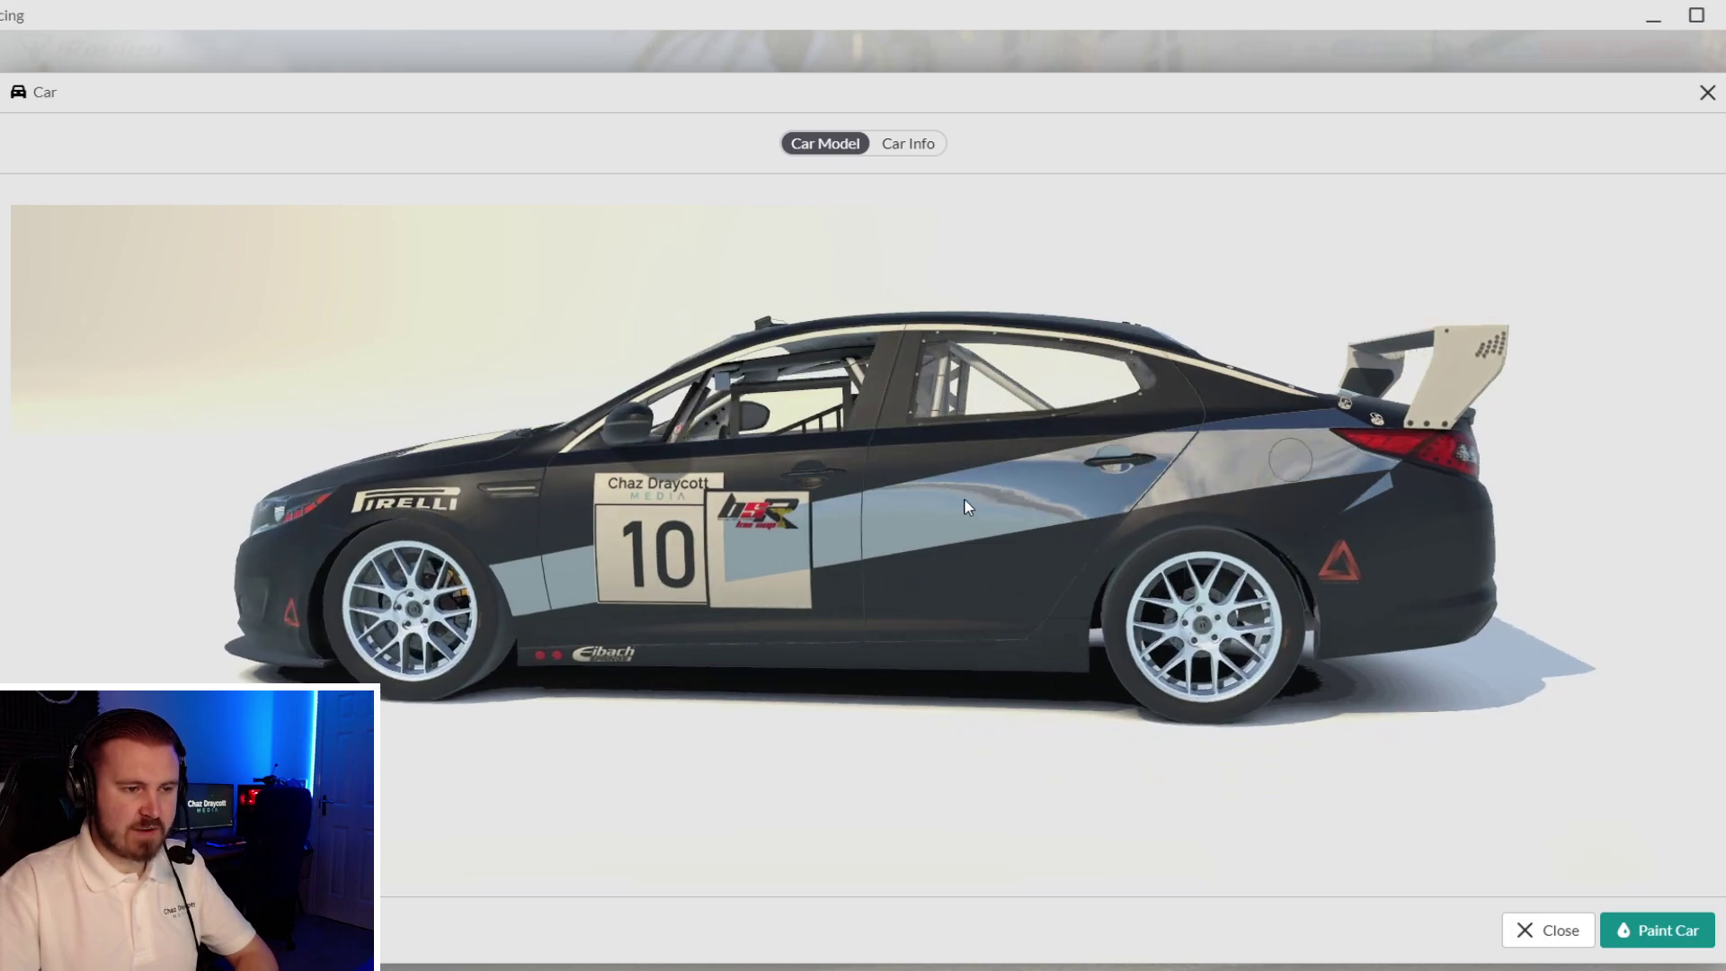
pyautogui.moveTo(1067, 481); pyautogui.dragTo(937, 471)
# - Switch back to Photoshop, select the Gold Bits layer in Paintable Area, and lock its transparent pixels
pyautogui.hotkey('alt', 'Tab')
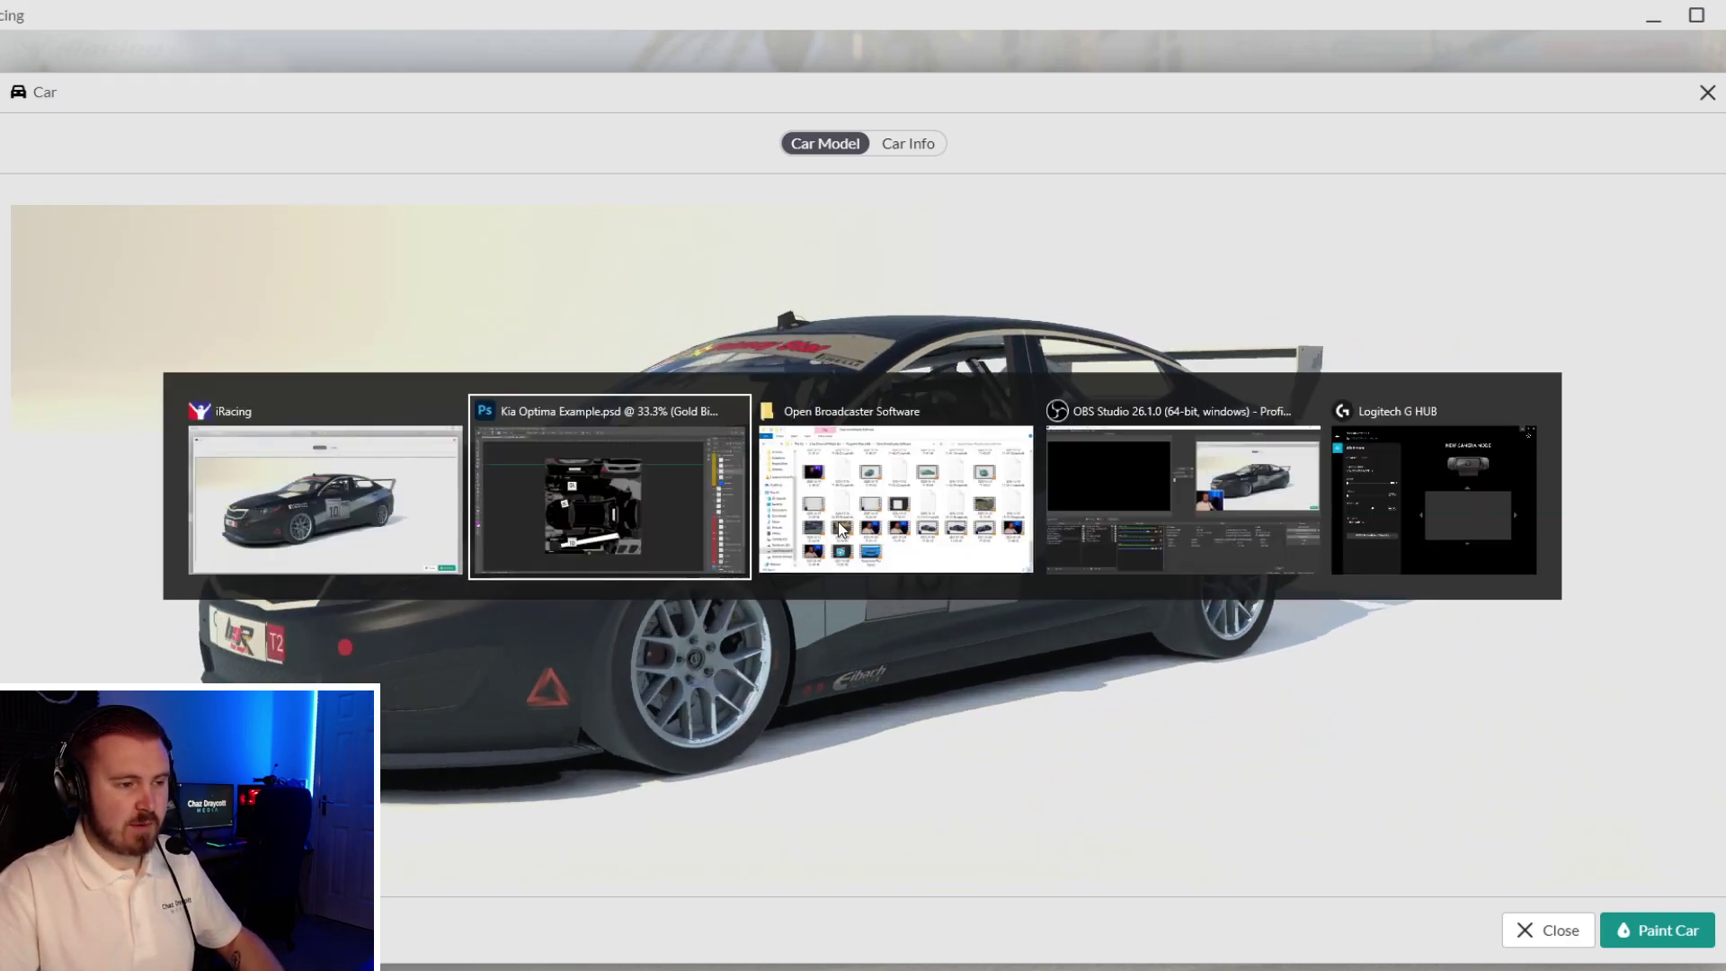
pyautogui.scroll(-5, 1605, 332)
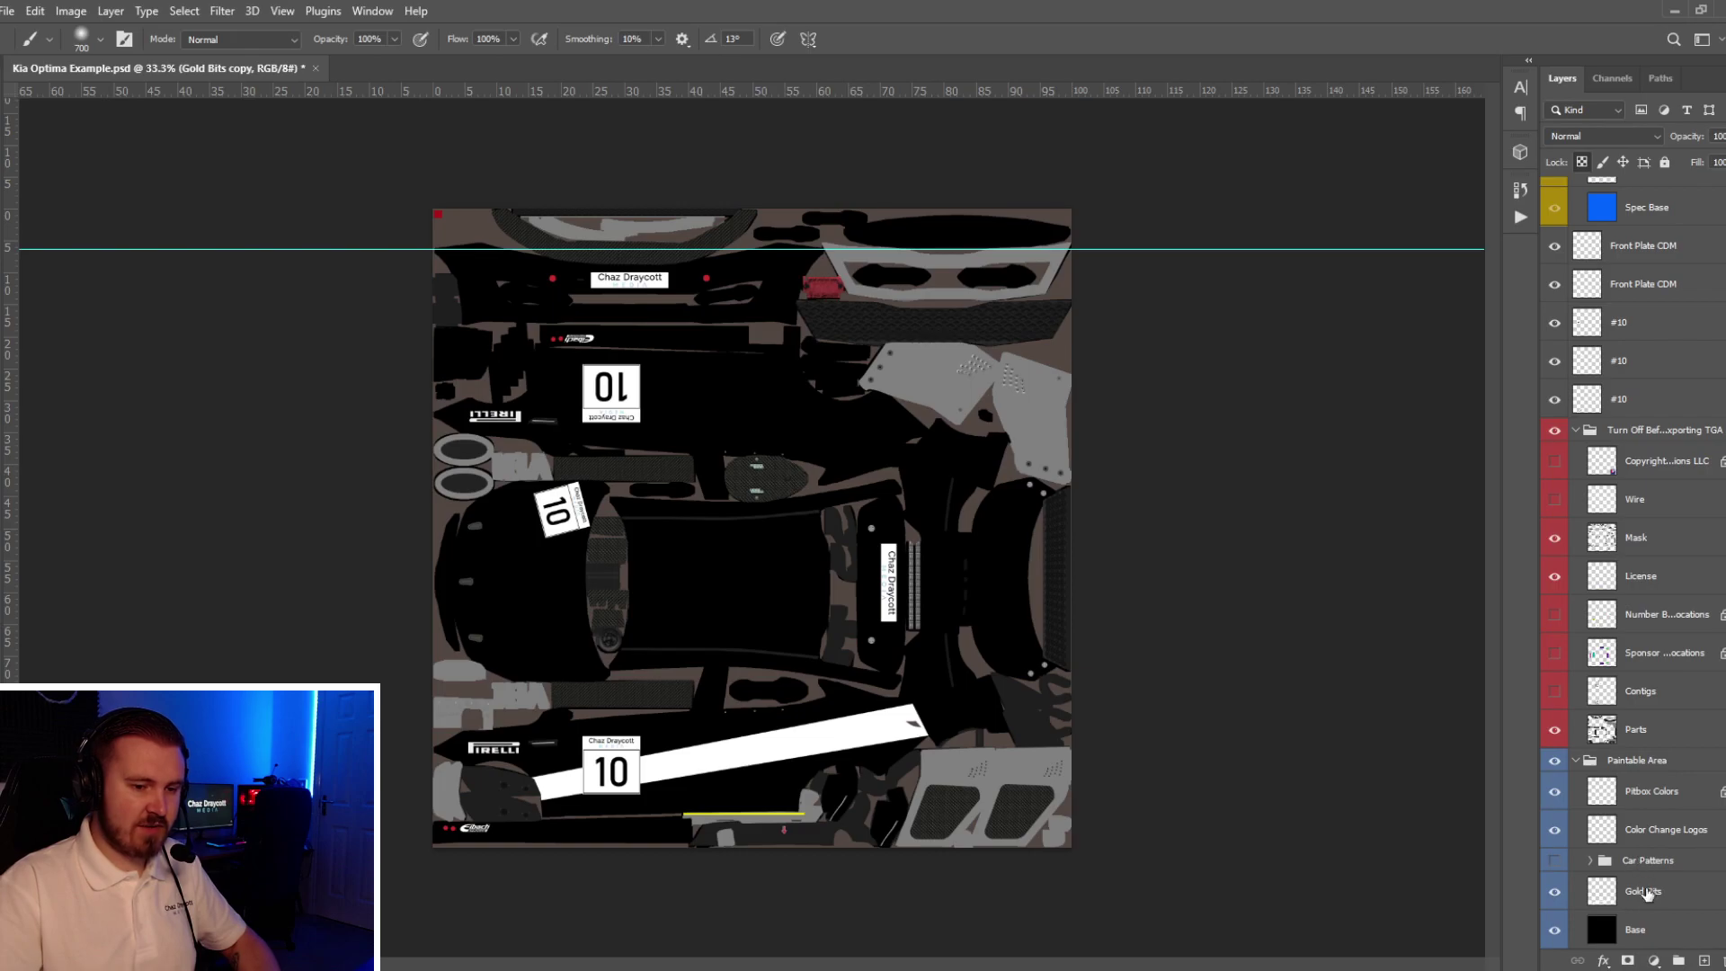
pyautogui.click(1581, 163)
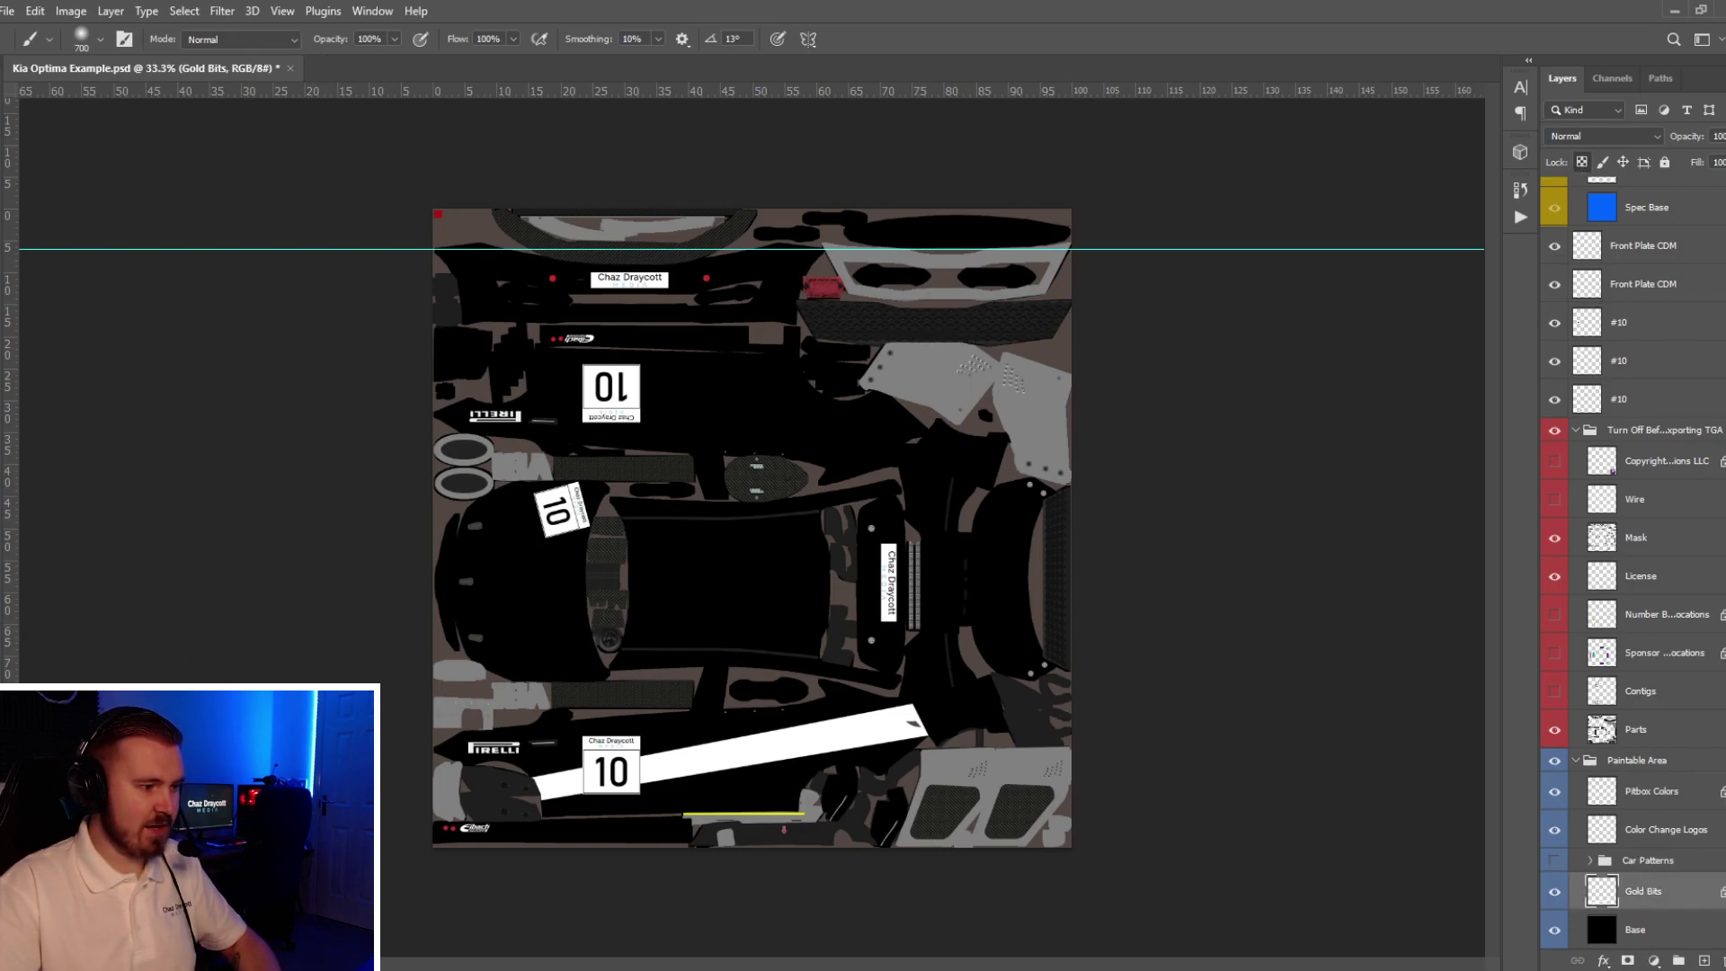
# - Recolour the side stripe on Gold Bits light yellow (#fffd56) with the 700 px brush
pyautogui.click(1, 717)
pyautogui.moveTo(688, 447); pyautogui.dragTo(690, 476)
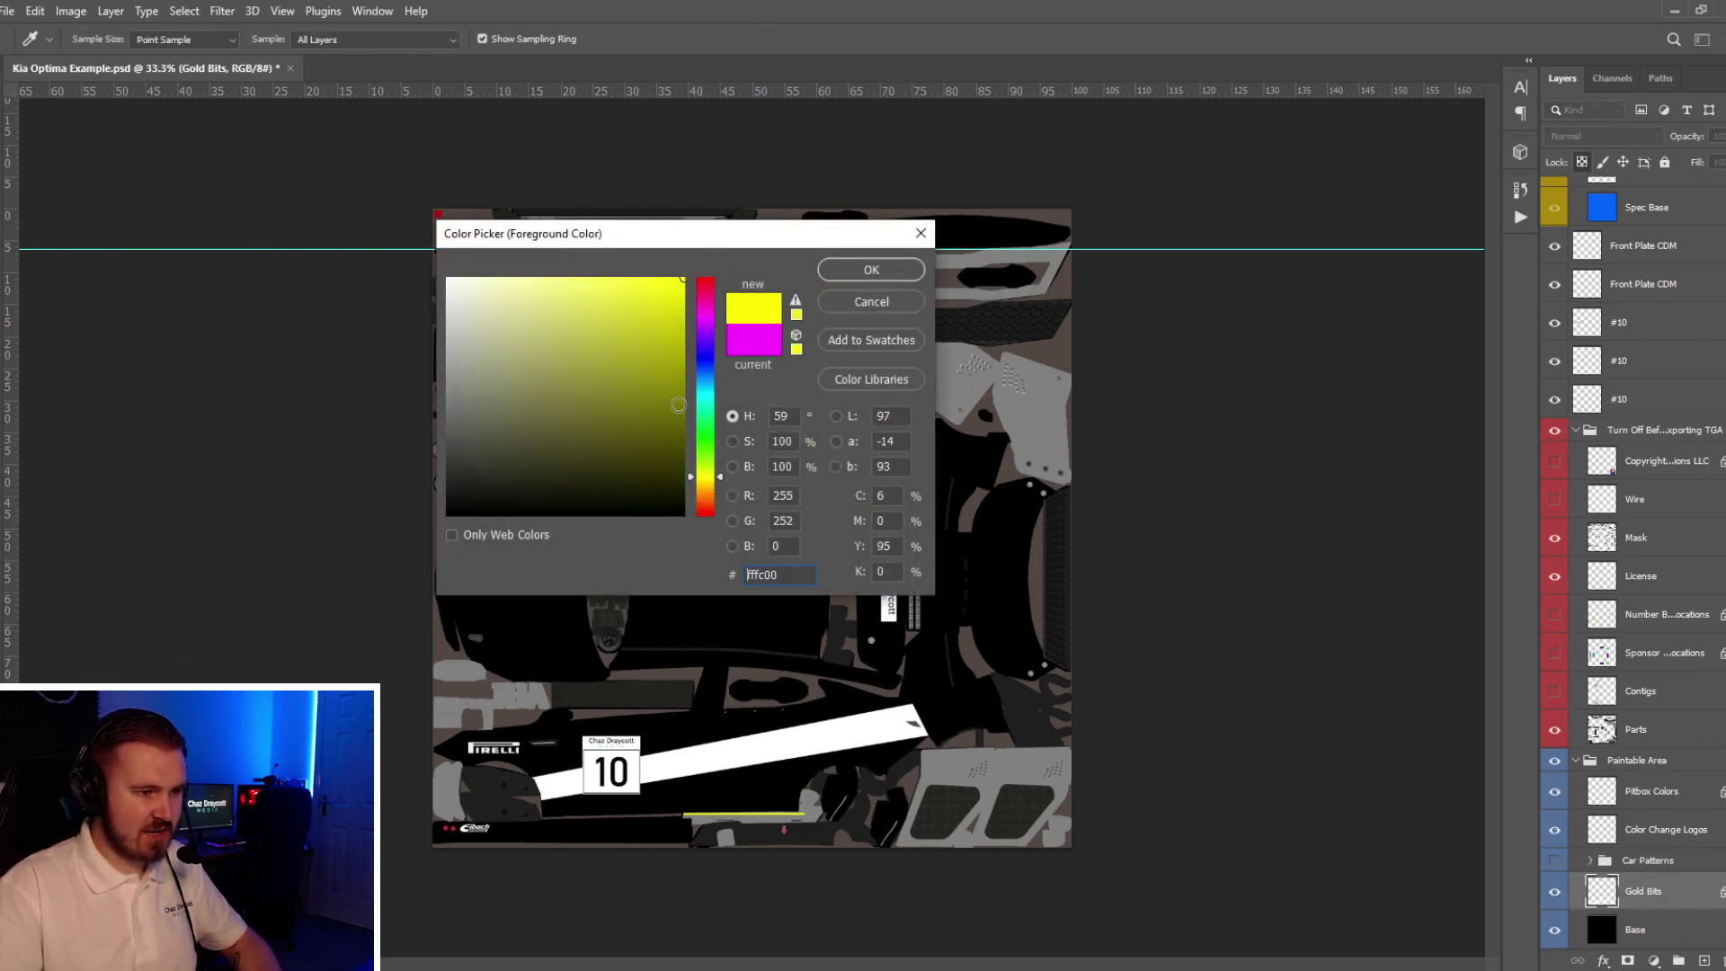
pyautogui.click(640, 277)
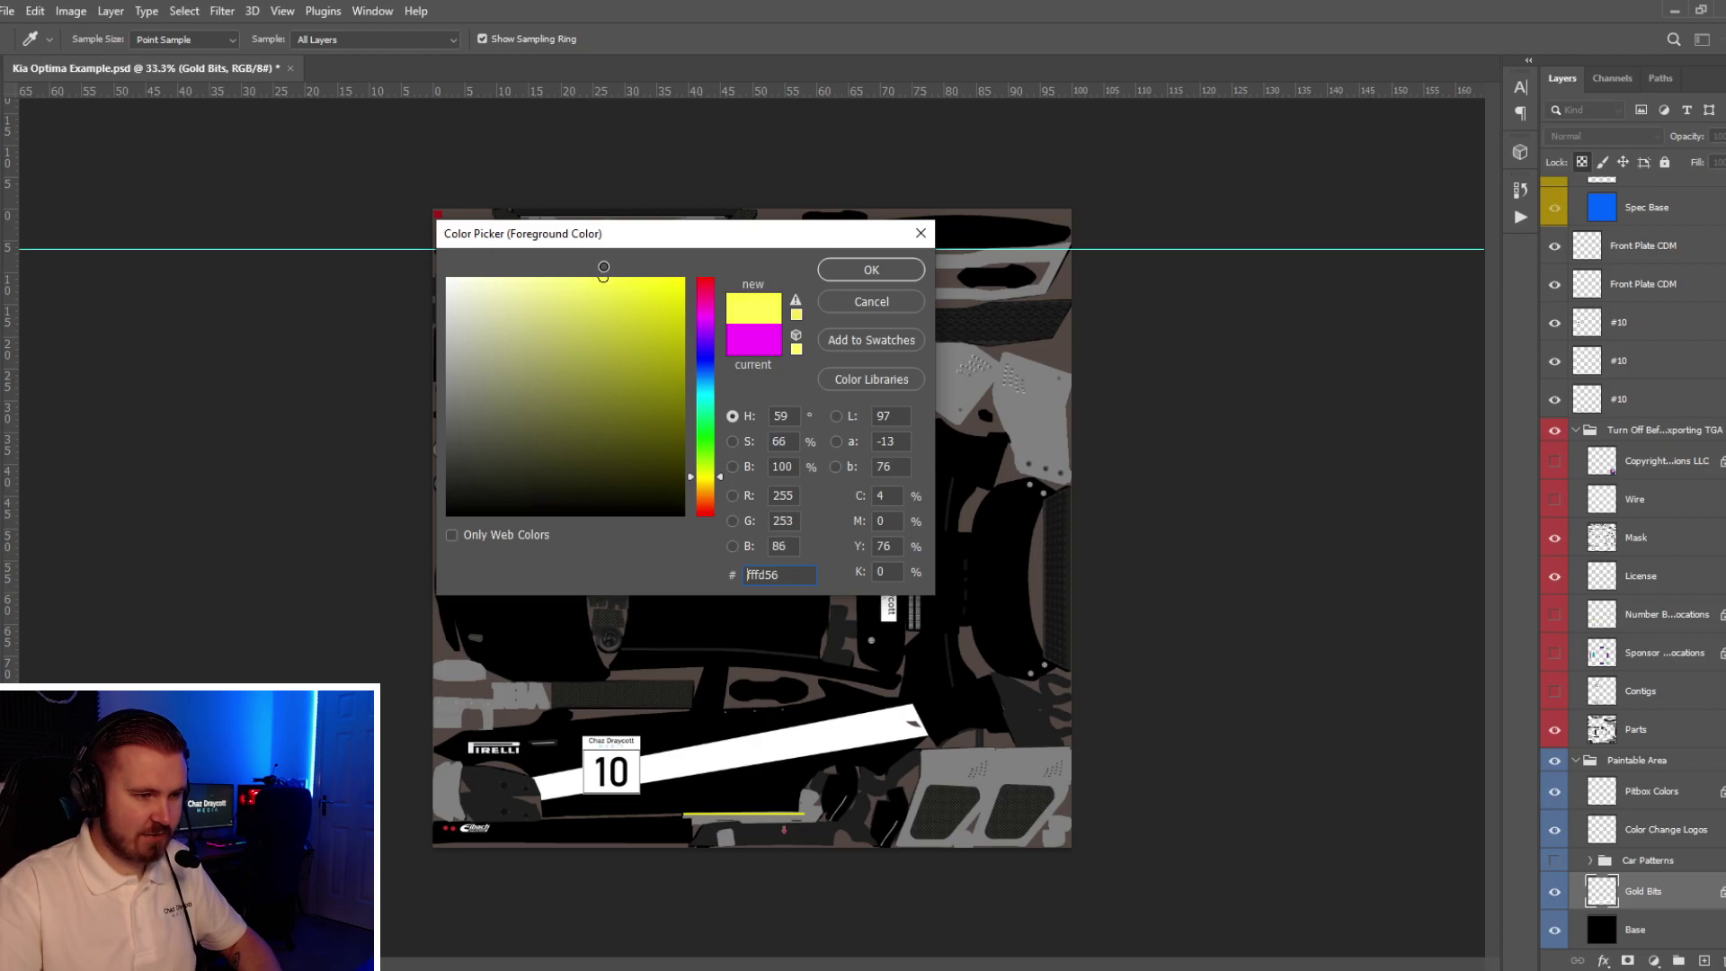
pyautogui.click(849, 270)
pyautogui.press('b')
pyautogui.moveTo(539, 791); pyautogui.dragTo(1005, 703)
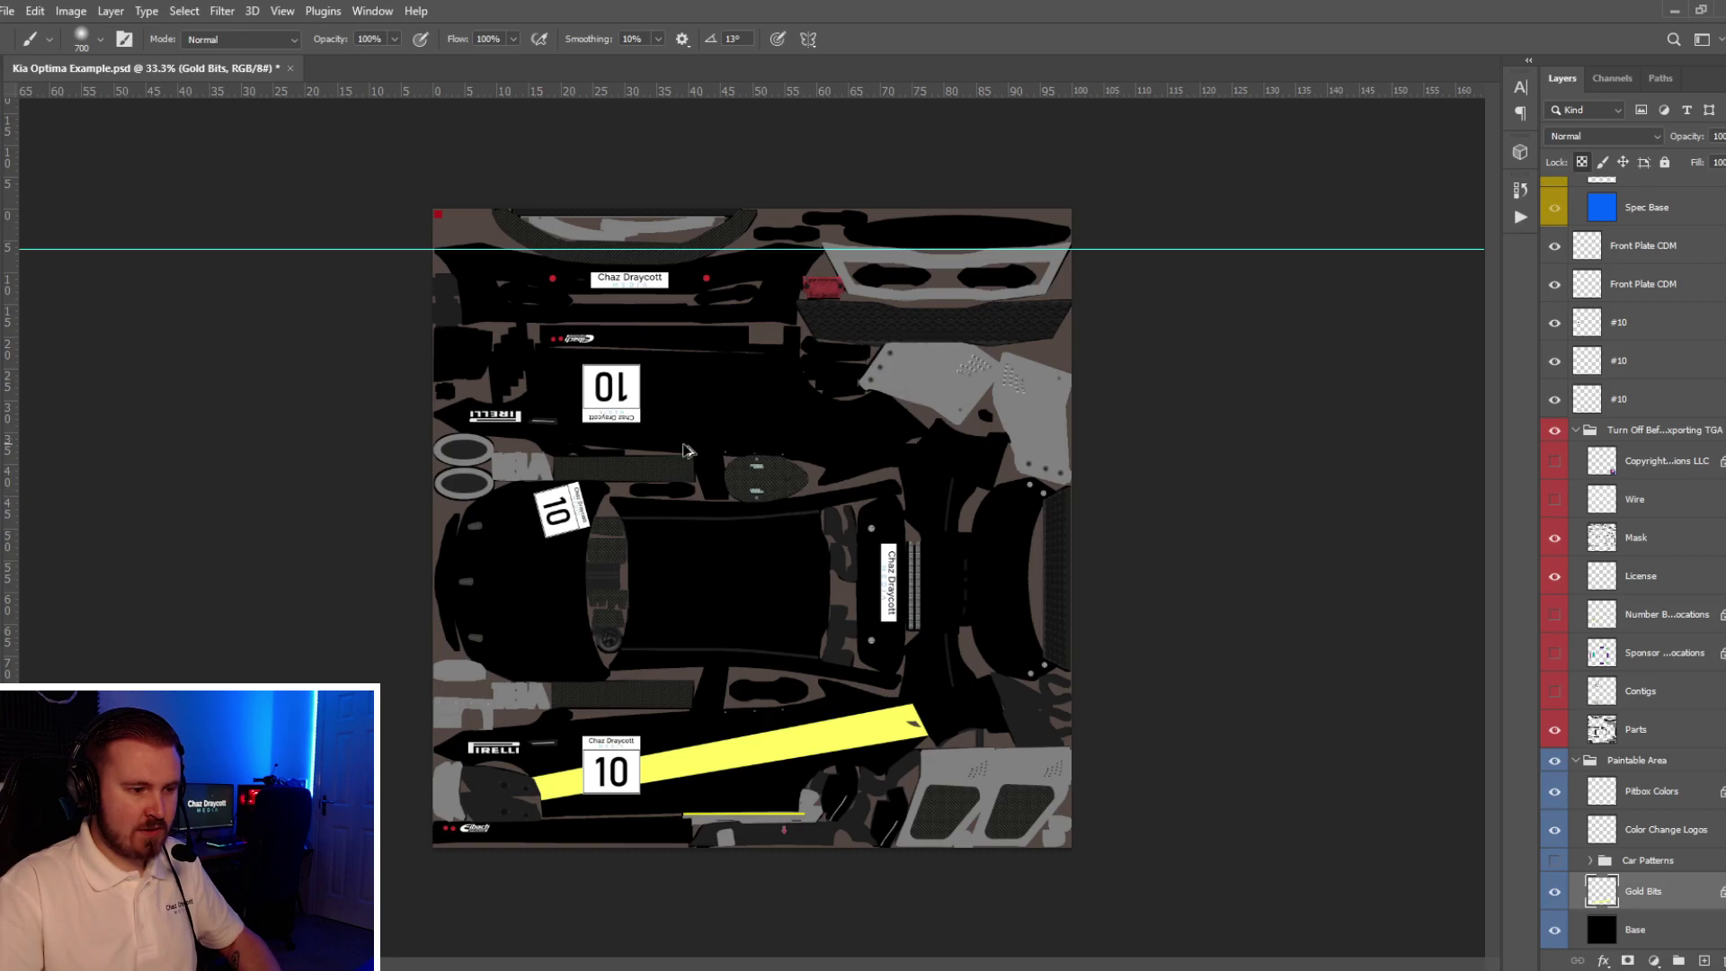
# - Export the yellow-striped paint as a 24-bit Targa copy under the car_spec_ file name with the customer ID
pyautogui.hotkey('ctrl', 'alt', 's')
pyautogui.click(246, 436)
pyautogui.click(241, 747)
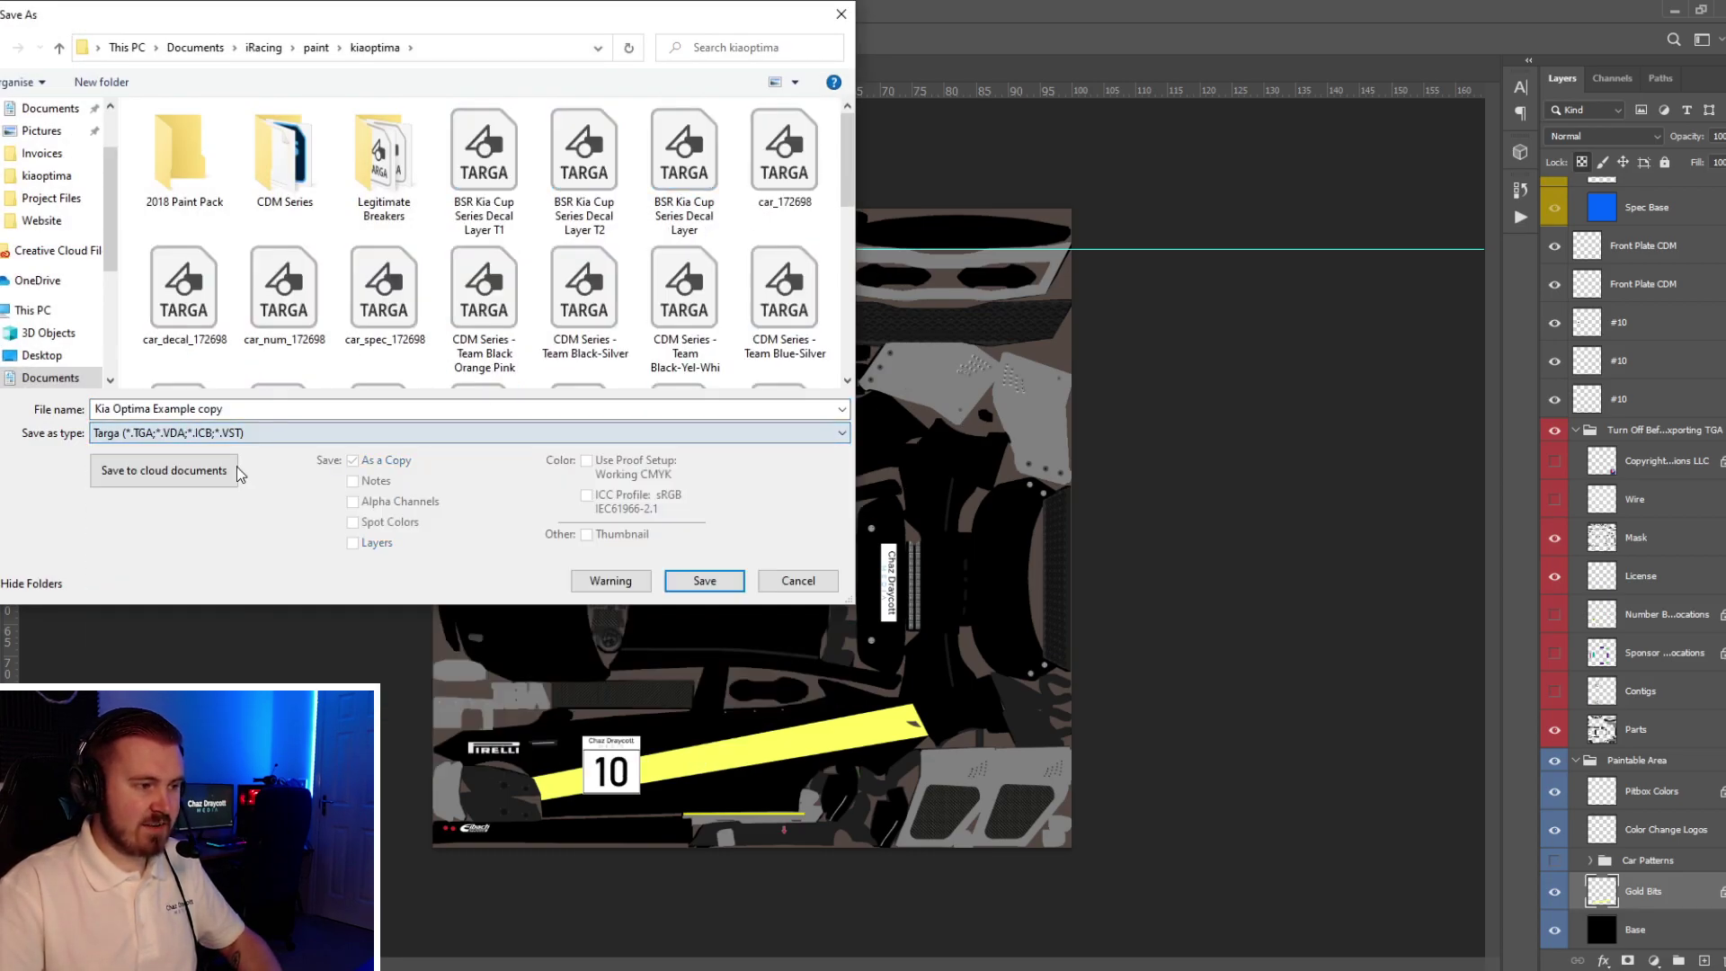
pyautogui.click(241, 406)
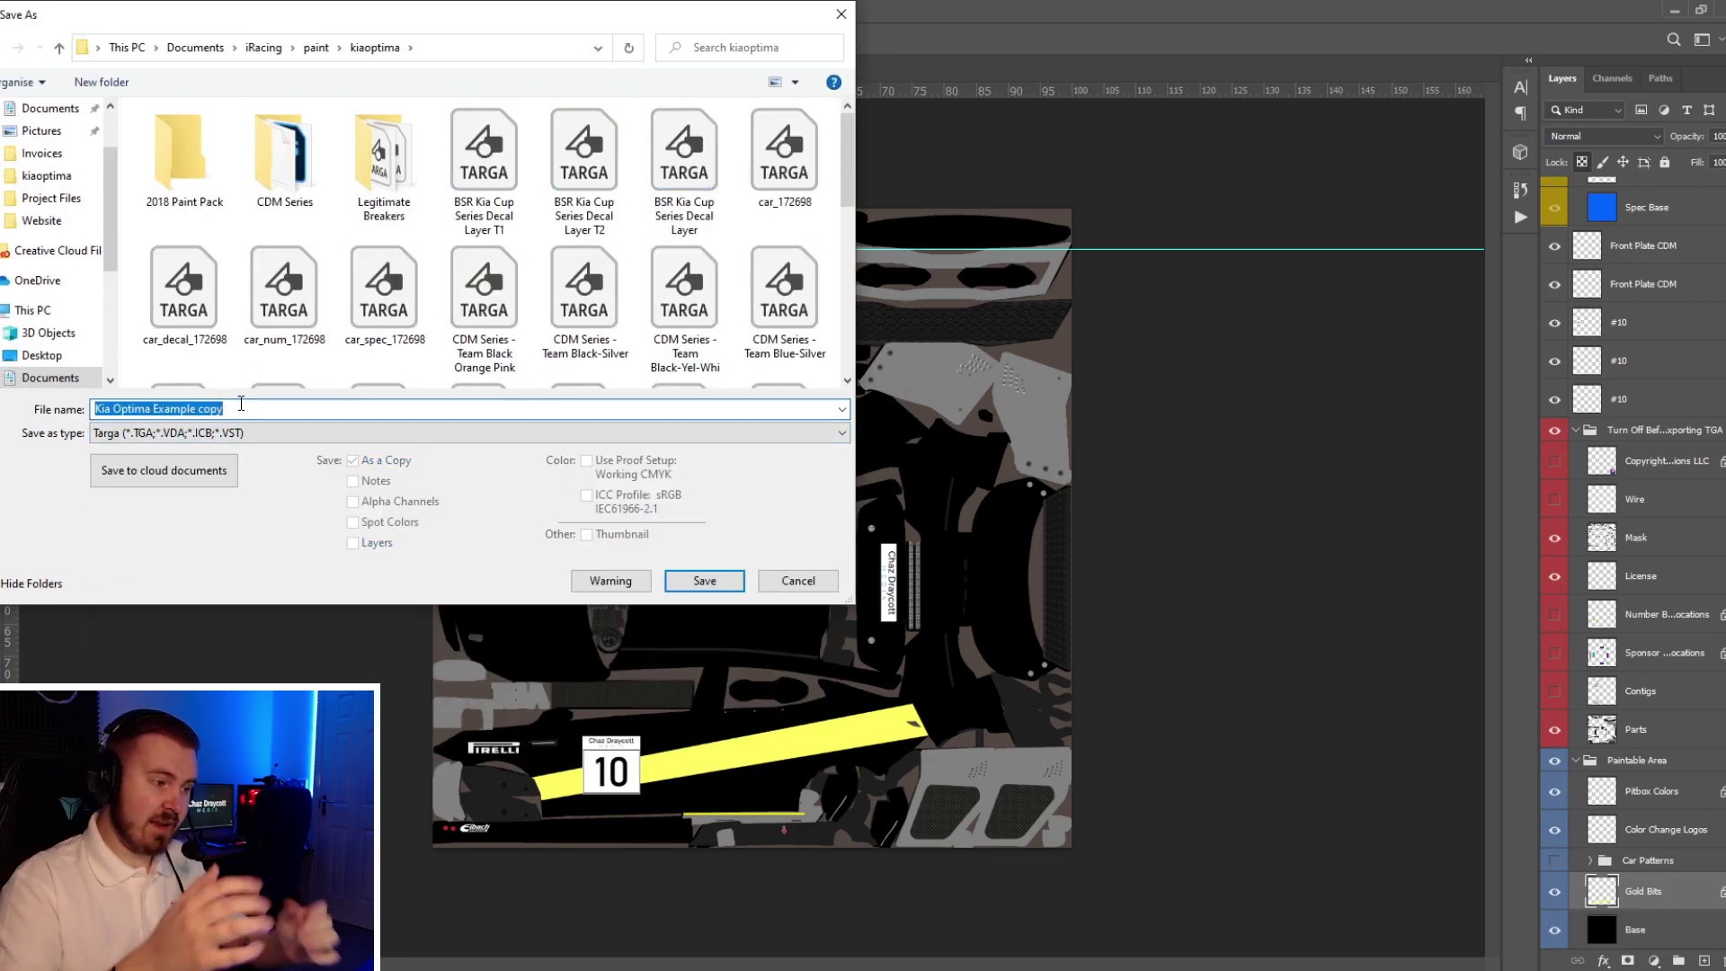
pyautogui.write('car_spec_1')
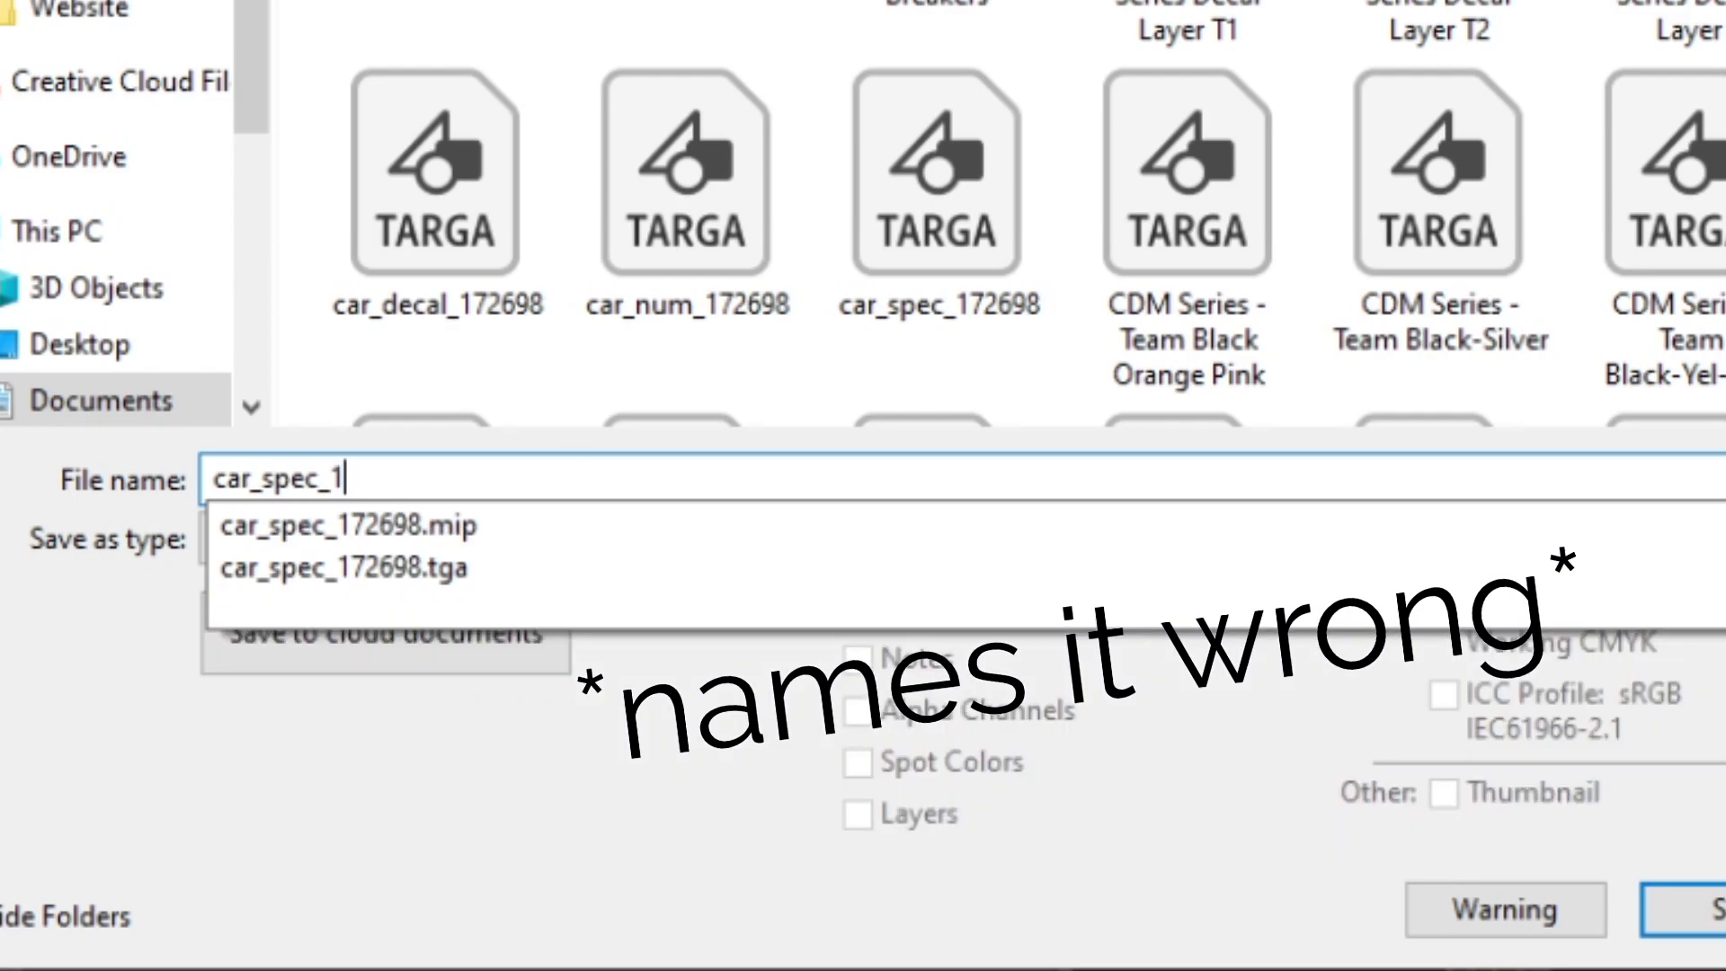
pyautogui.write('72698')
pyautogui.press('Return')
pyautogui.press('Return')
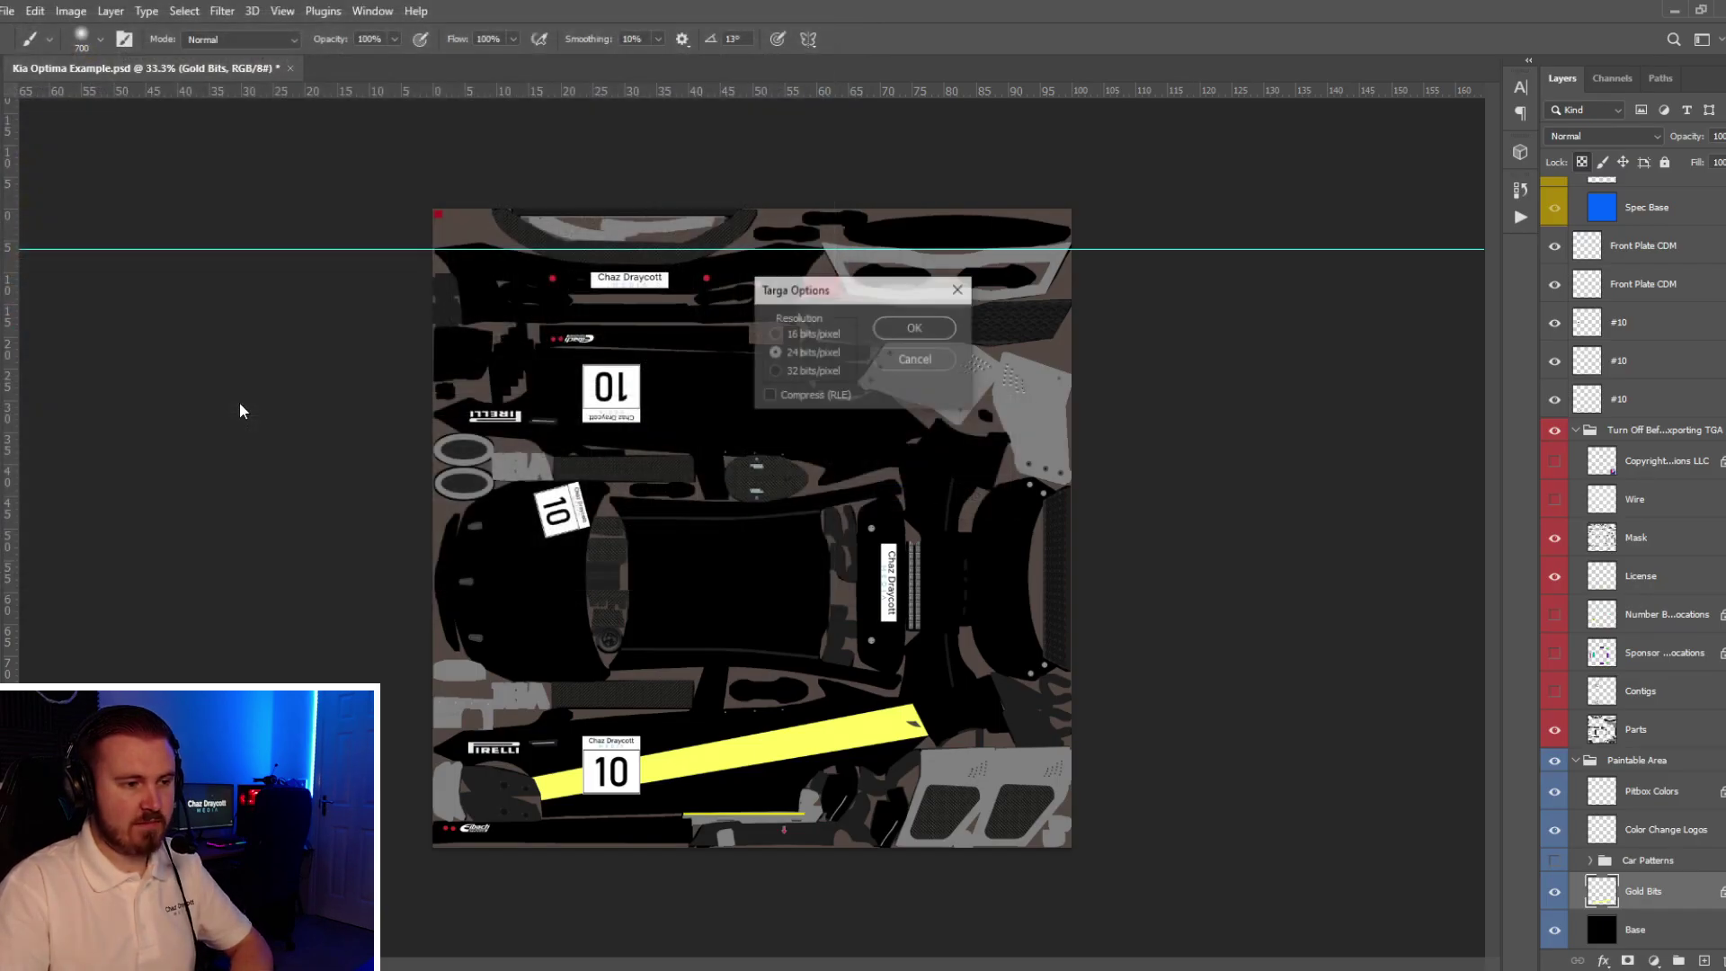
pyautogui.press('Return')
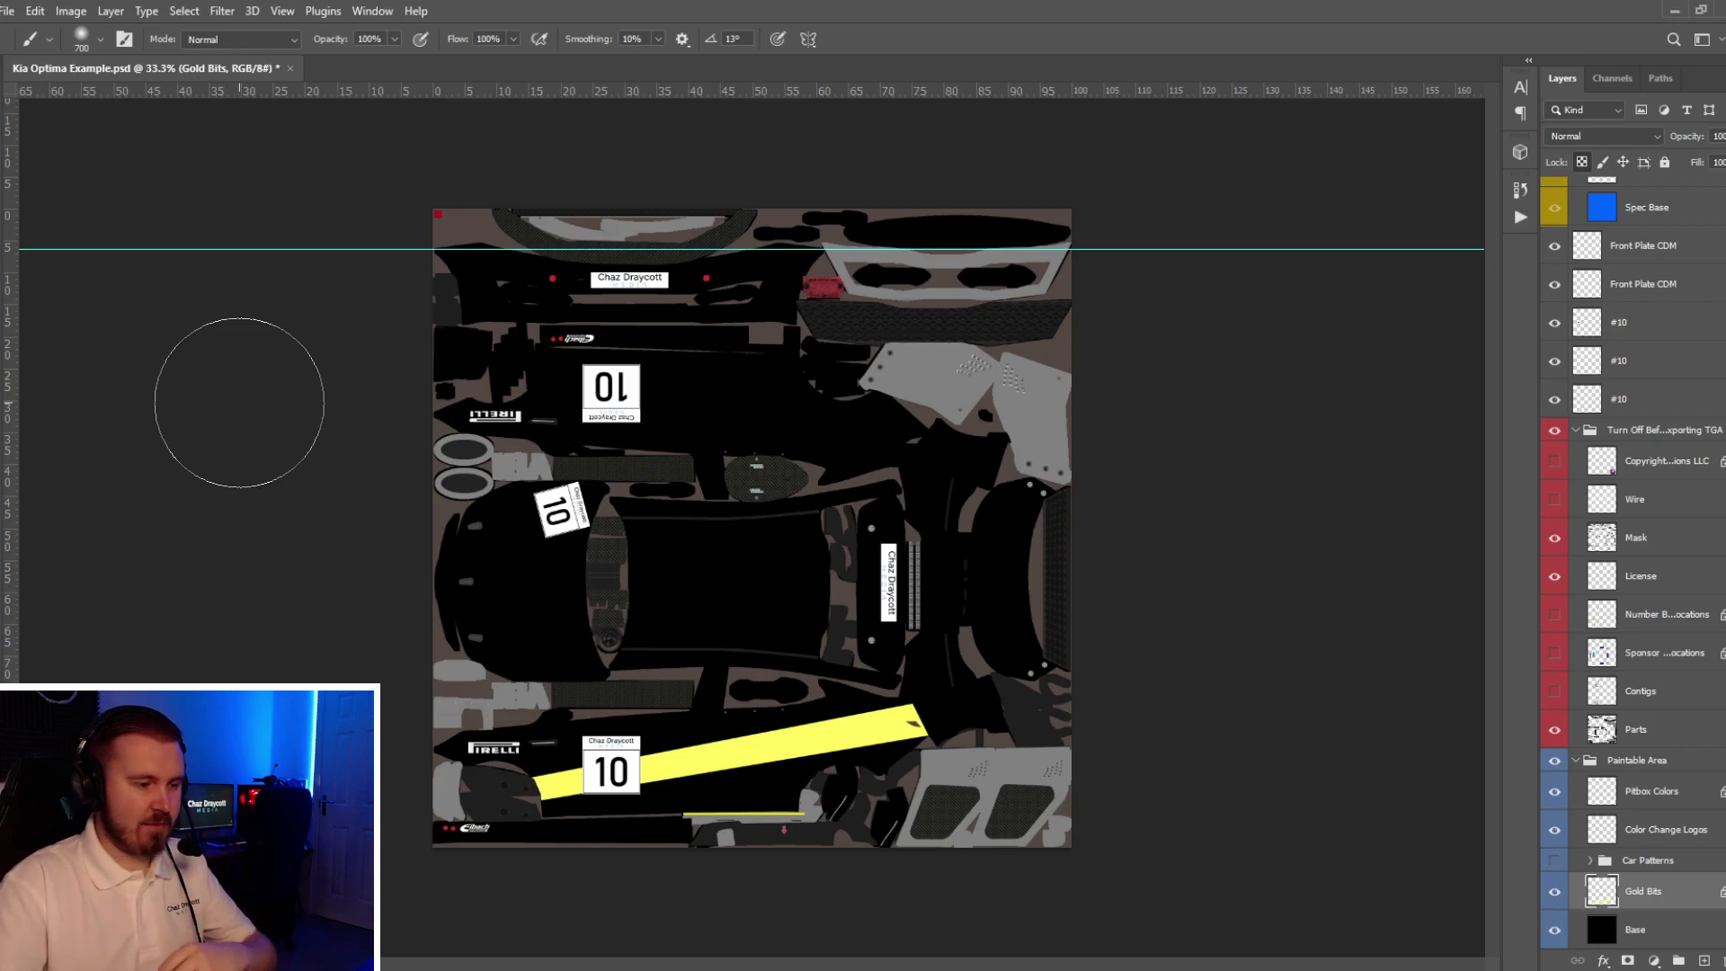
# - Switch to iRacing, rotate the car model to check the exported side stripe, and return to Photoshop
pyautogui.moveTo(310, 969)
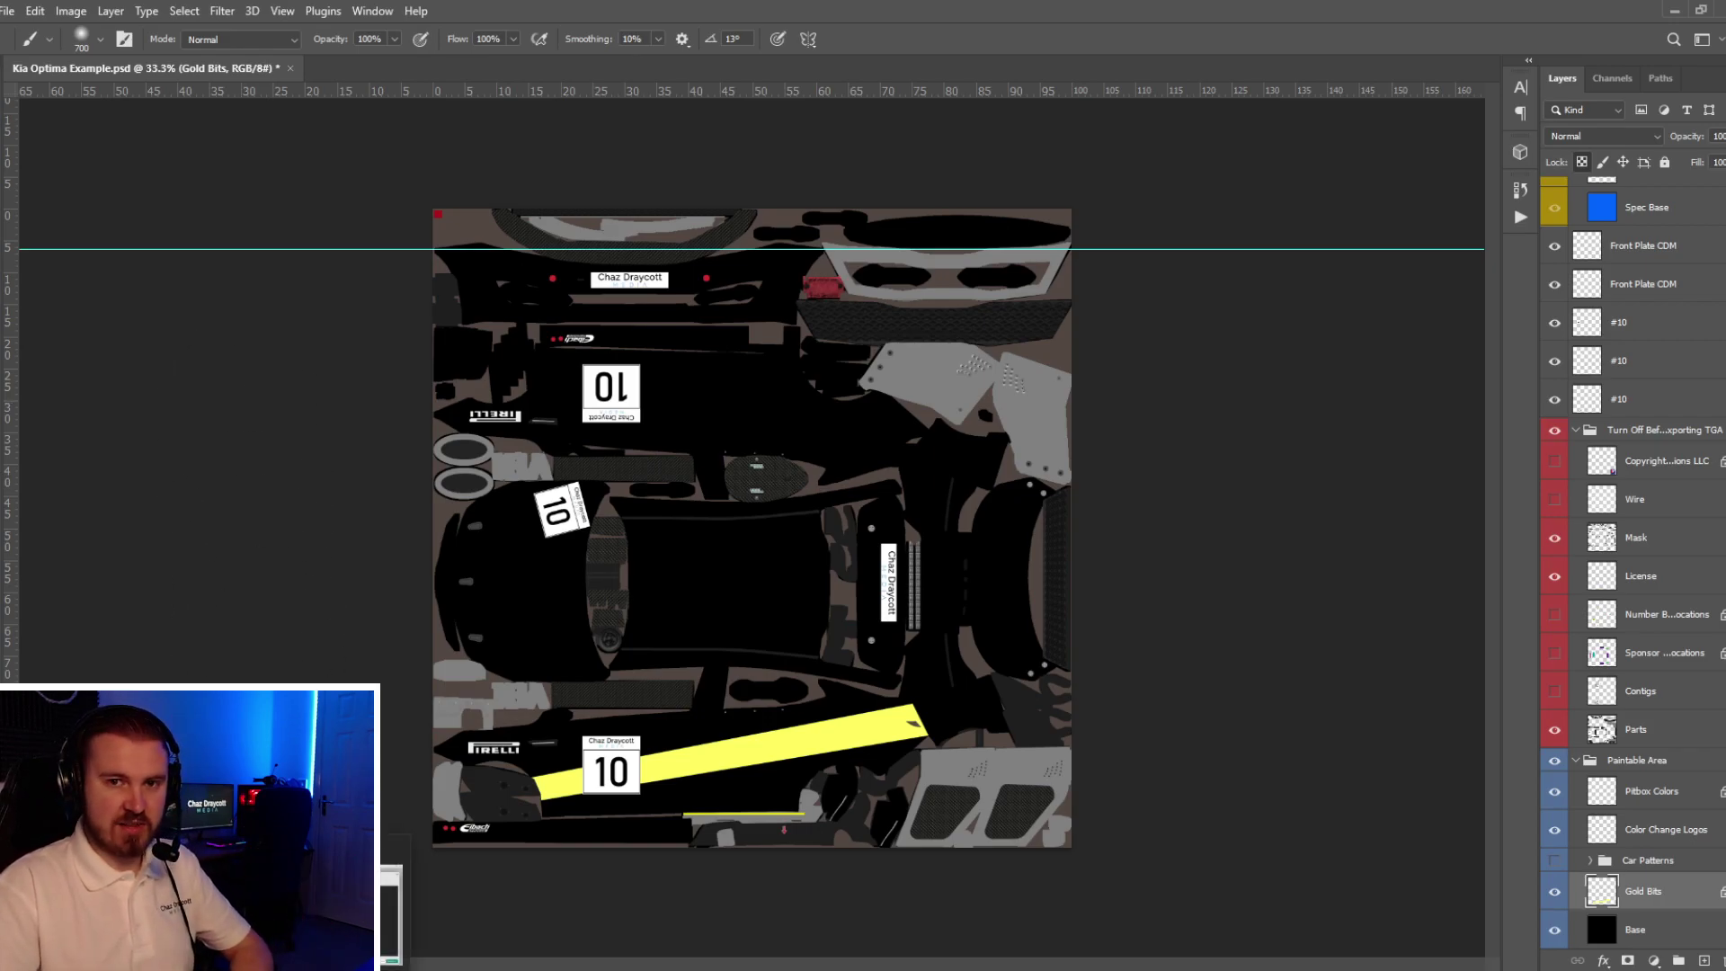
pyautogui.click(310, 922)
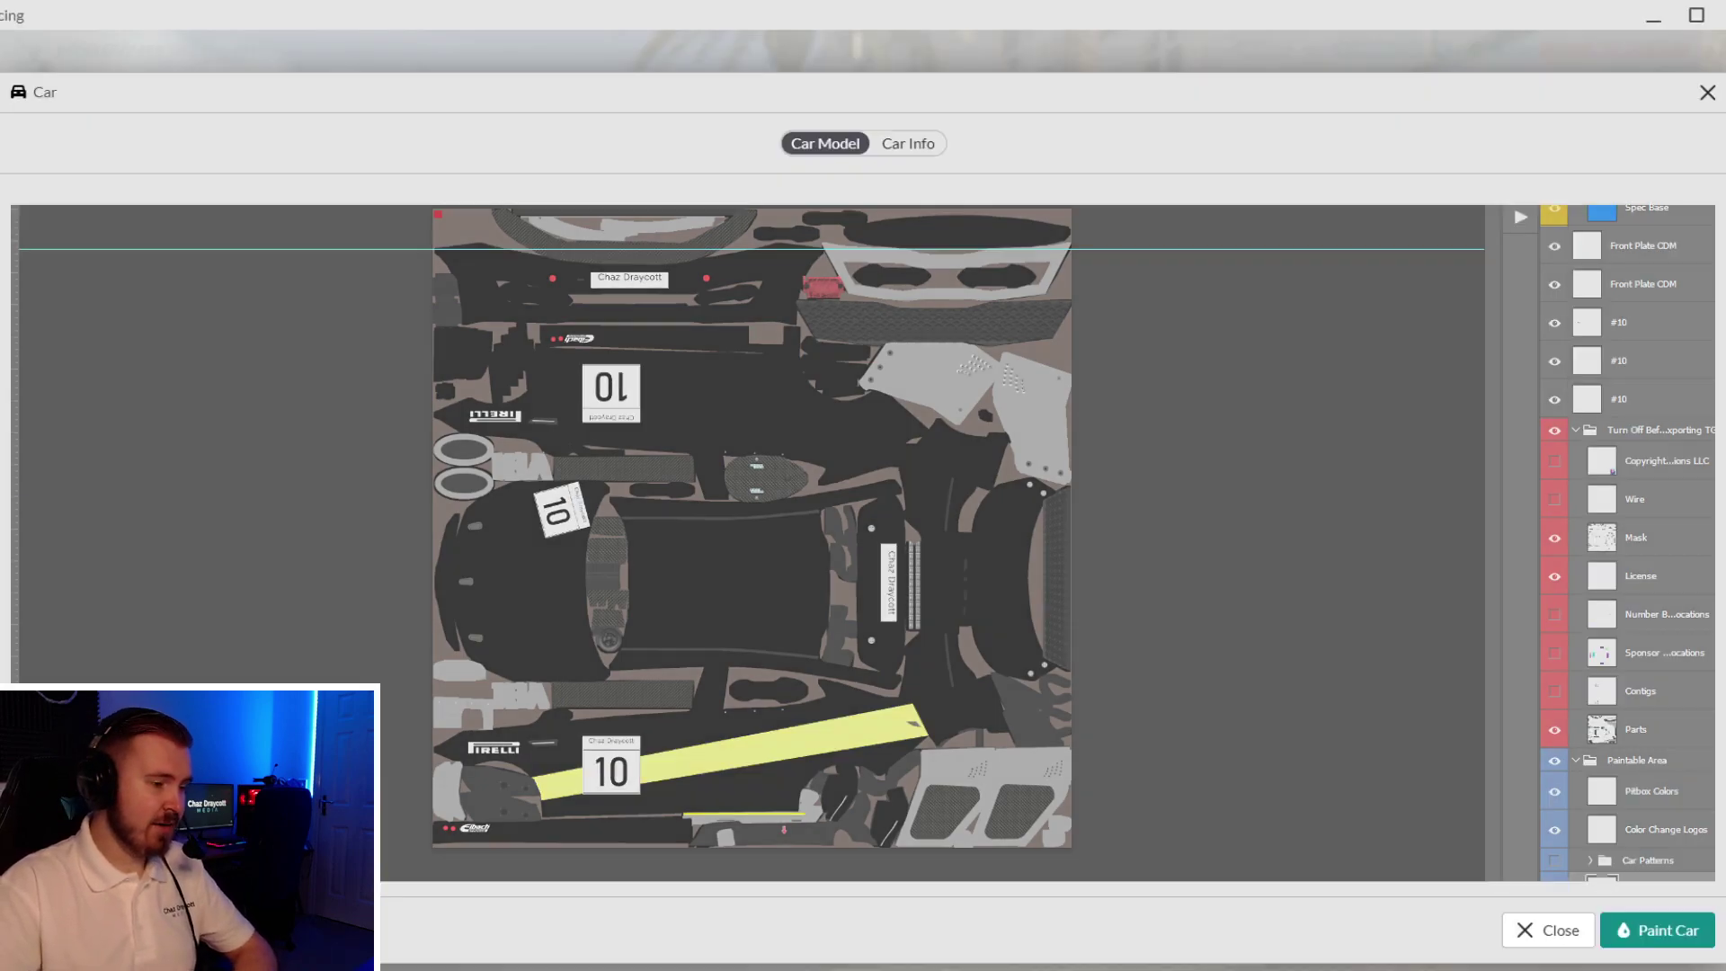
pyautogui.moveTo(1000, 542); pyautogui.dragTo(579, 466)
pyautogui.hotkey('alt', 'Tab')
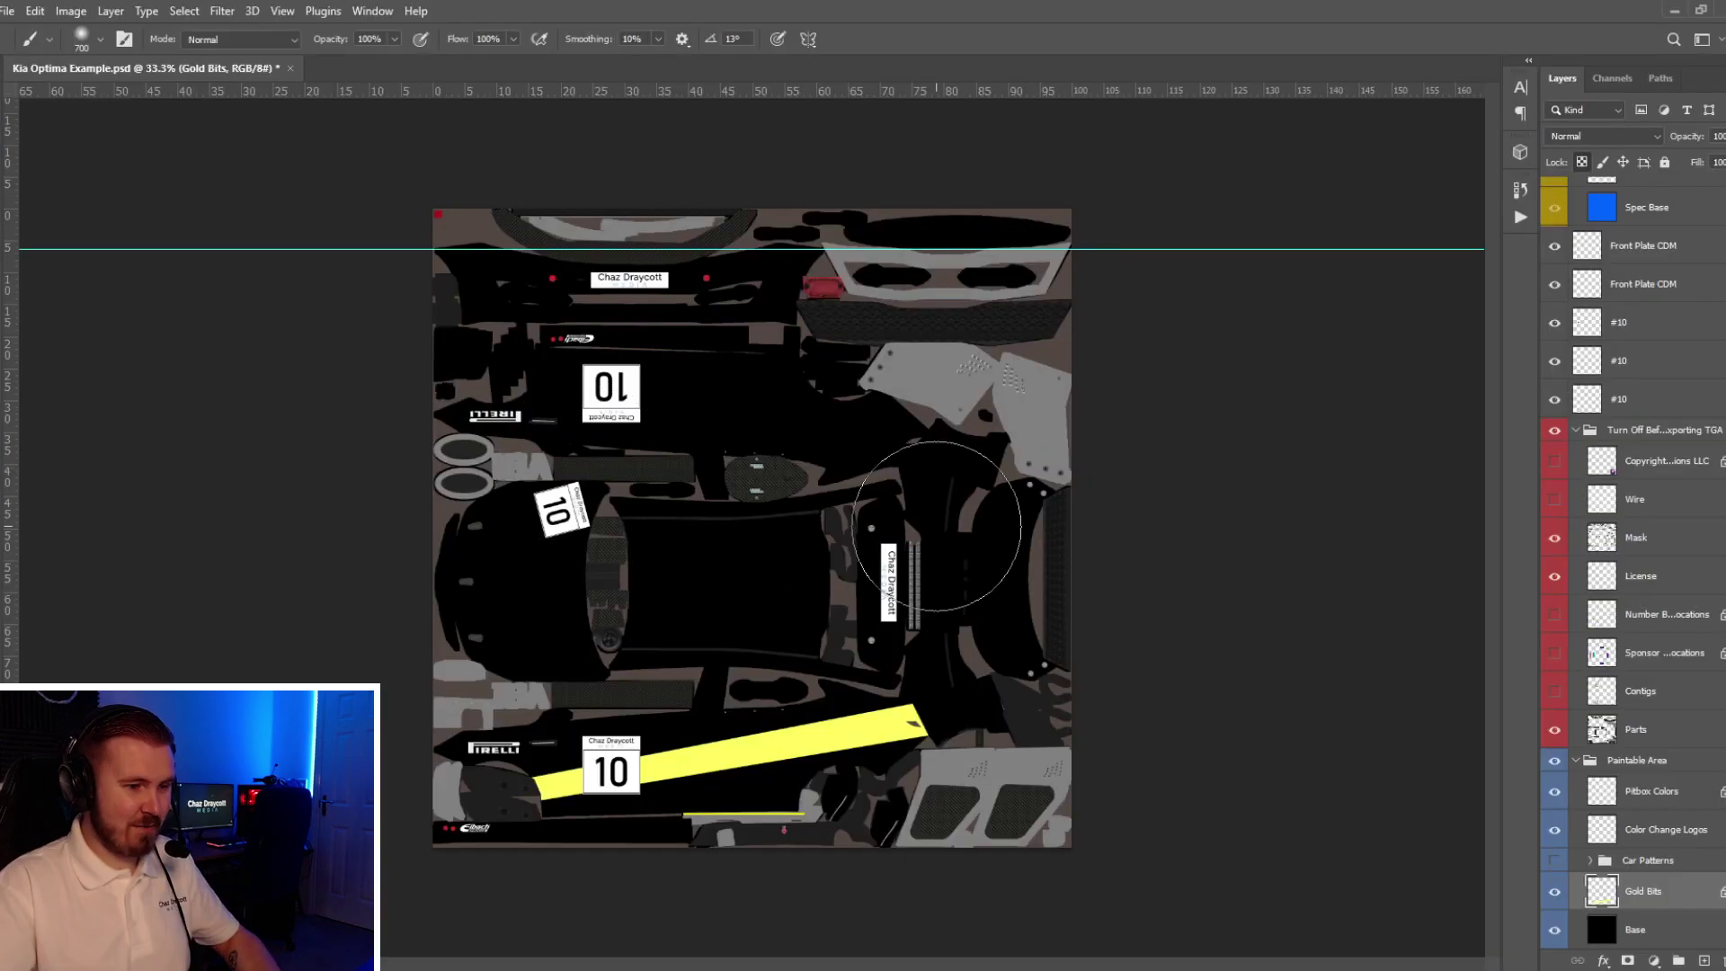
# - Export the yellow-striped paint as a Targa copy under the car_num_ file name with the customer ID, replacing the existing file
pyautogui.hotkey('ctrl', 'shift', 's')
pyautogui.click(241, 432)
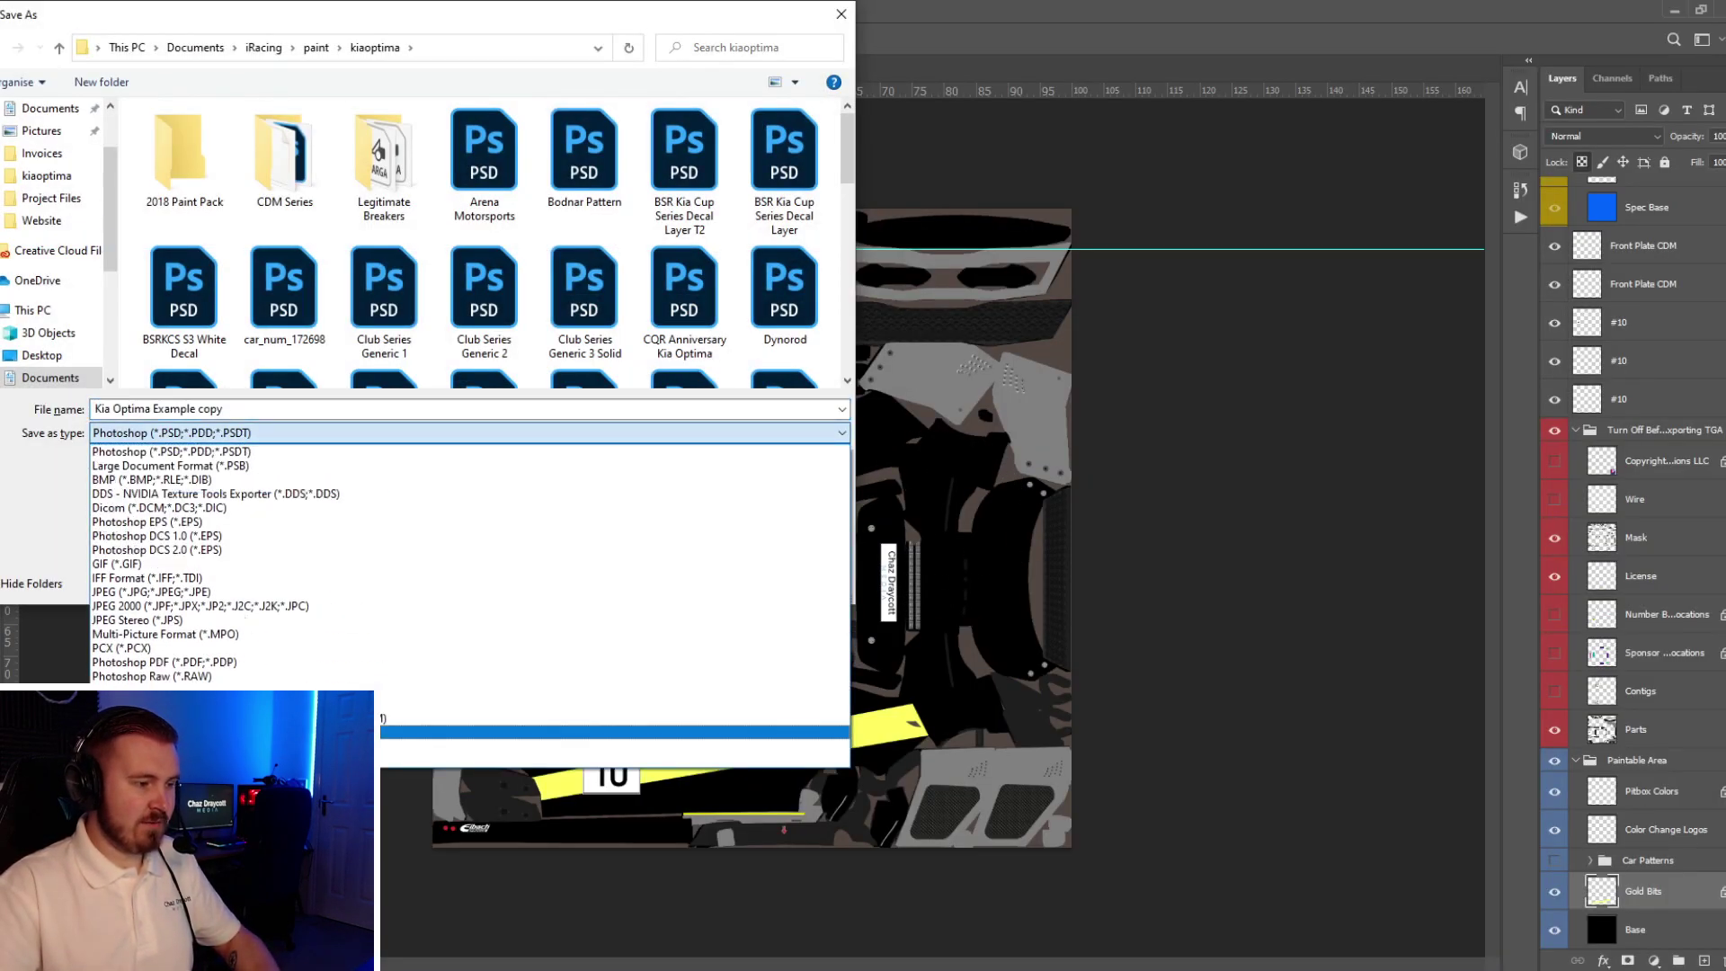
pyautogui.click(180, 739)
pyautogui.write('car_num_172698')
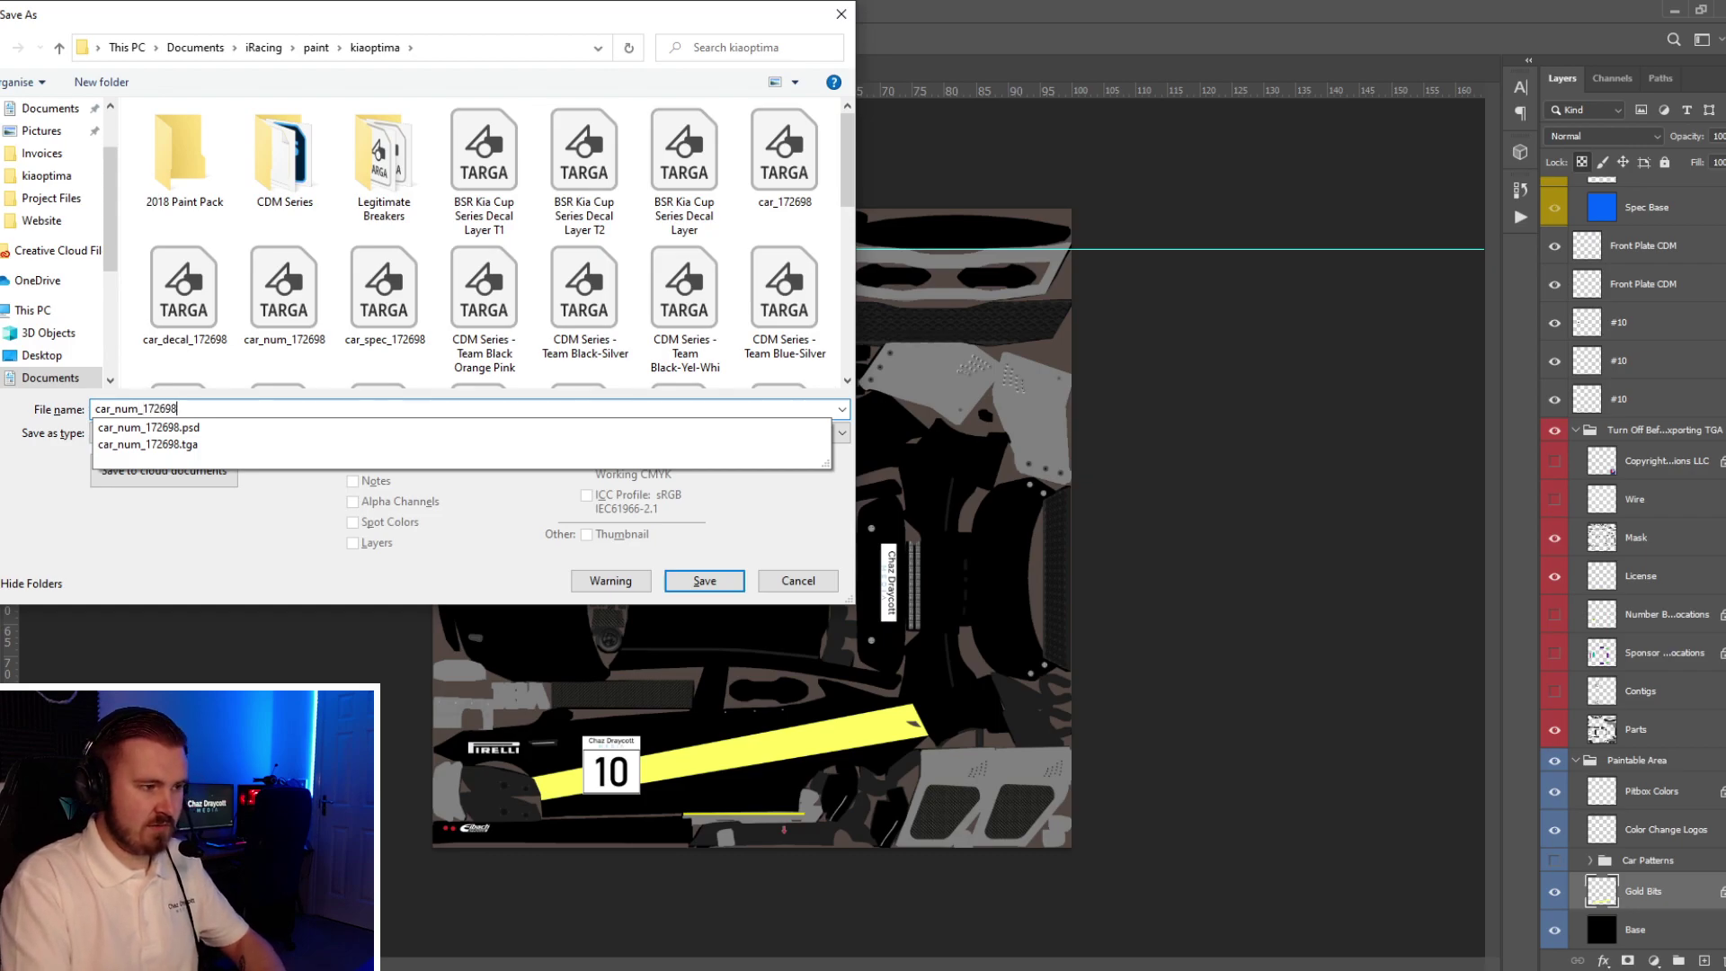
pyautogui.press('Return')
pyautogui.press('Left')
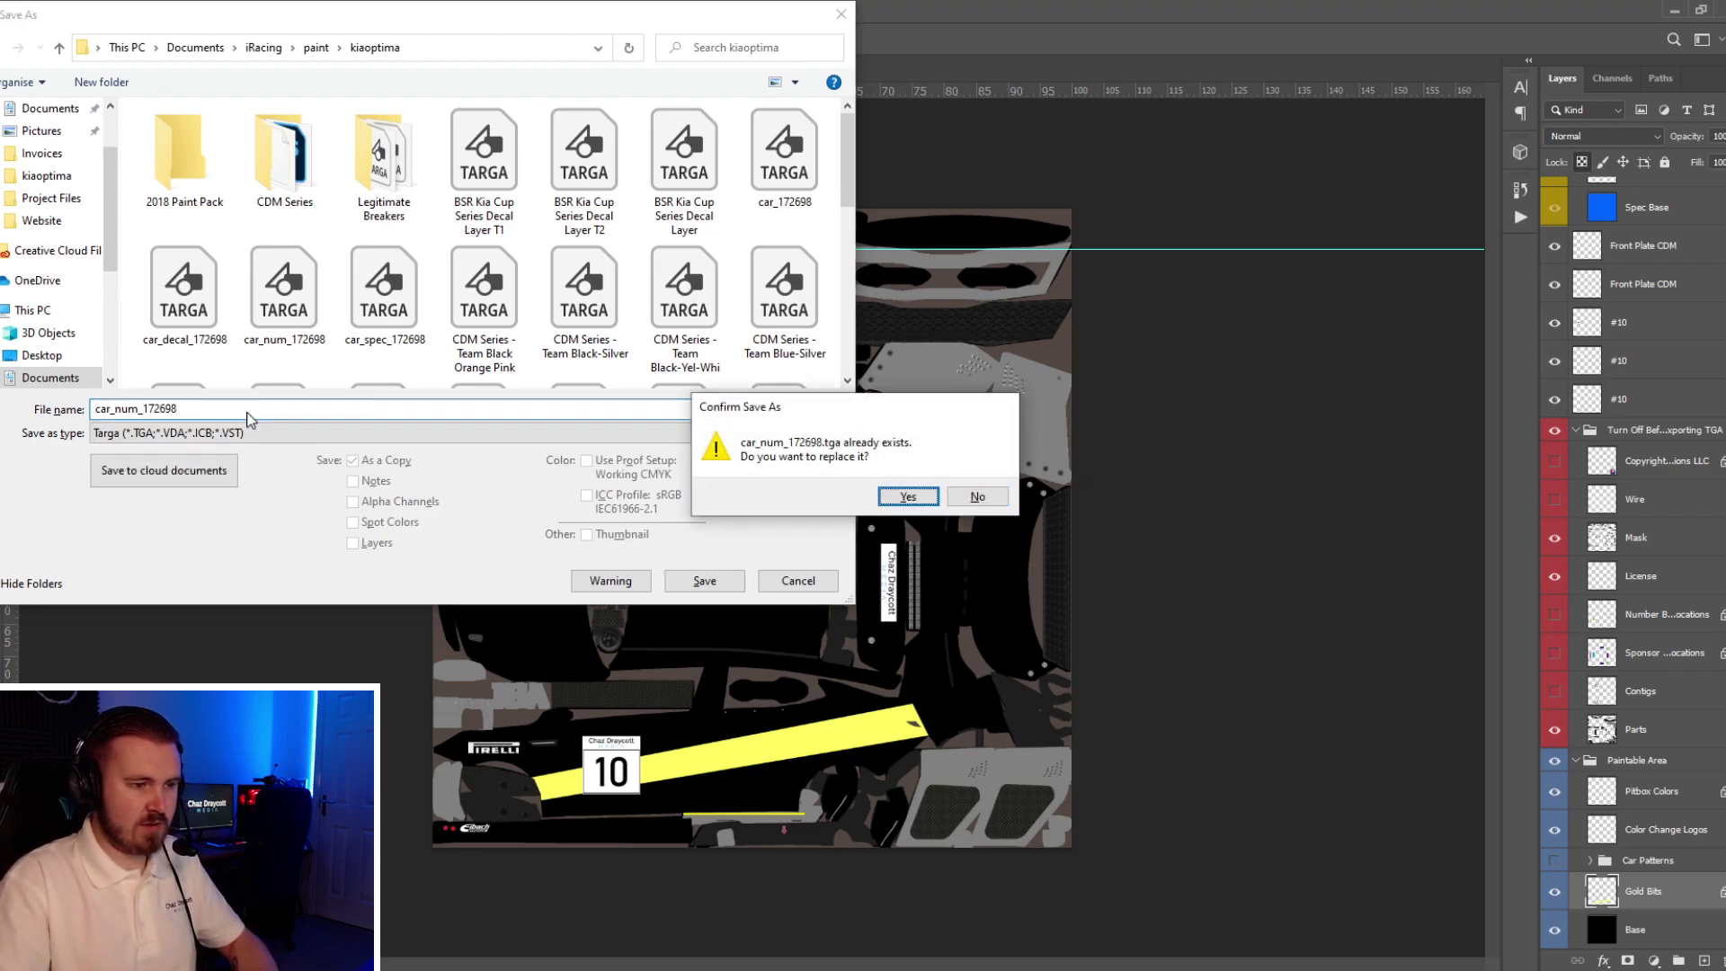
pyautogui.press('Return')
pyautogui.press('Return')
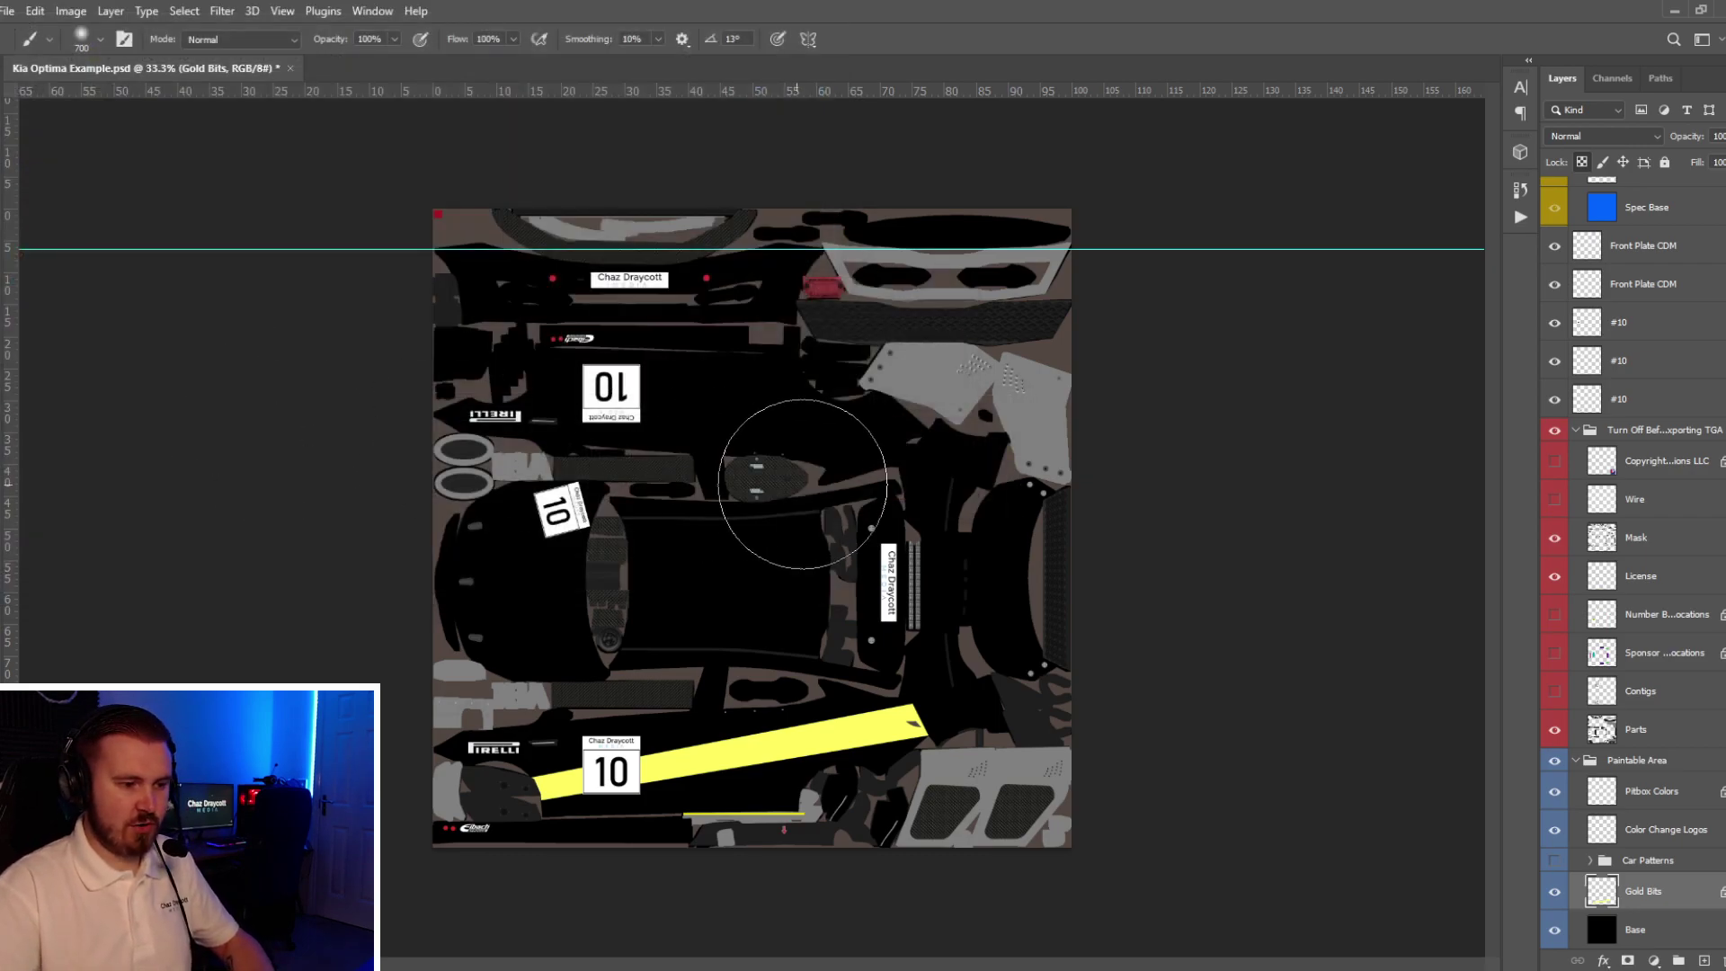
# - Show the Custom Spec Map group and export it as a Targa copy over the existing car_spec_ file with the customer ID
pyautogui.scroll(3, 1569, 250)
pyautogui.click(1556, 190)
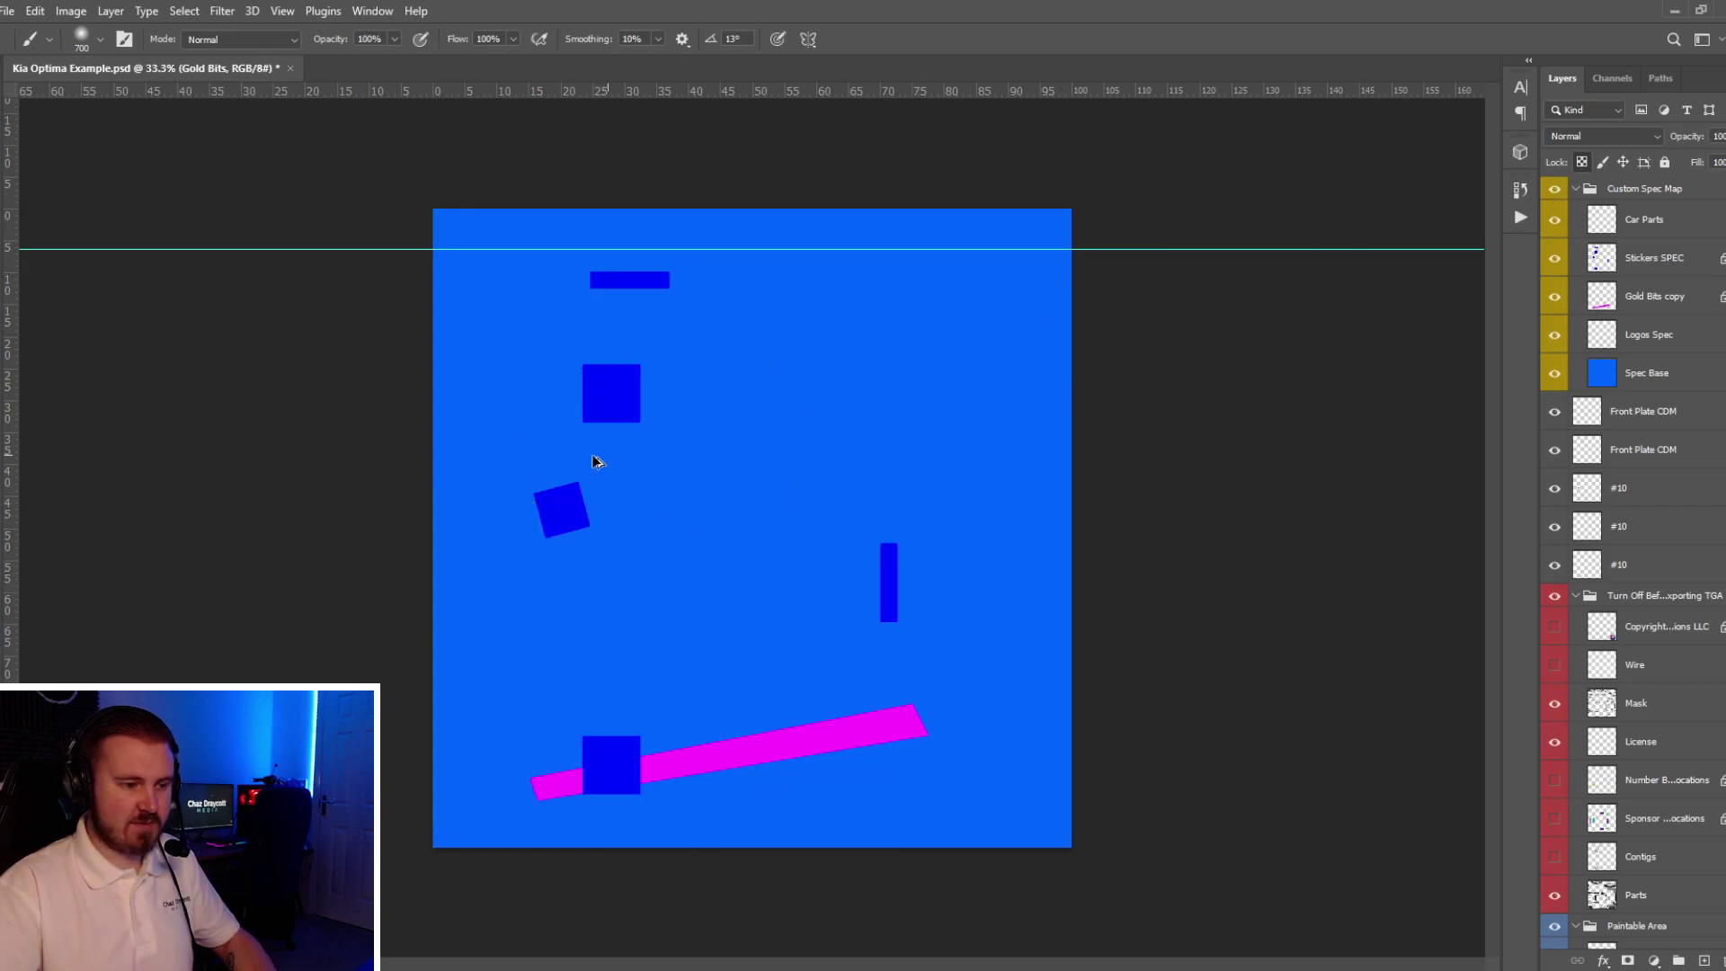
pyautogui.hotkey('ctrl', 'shift', 's')
pyautogui.click(274, 432)
pyautogui.click(225, 746)
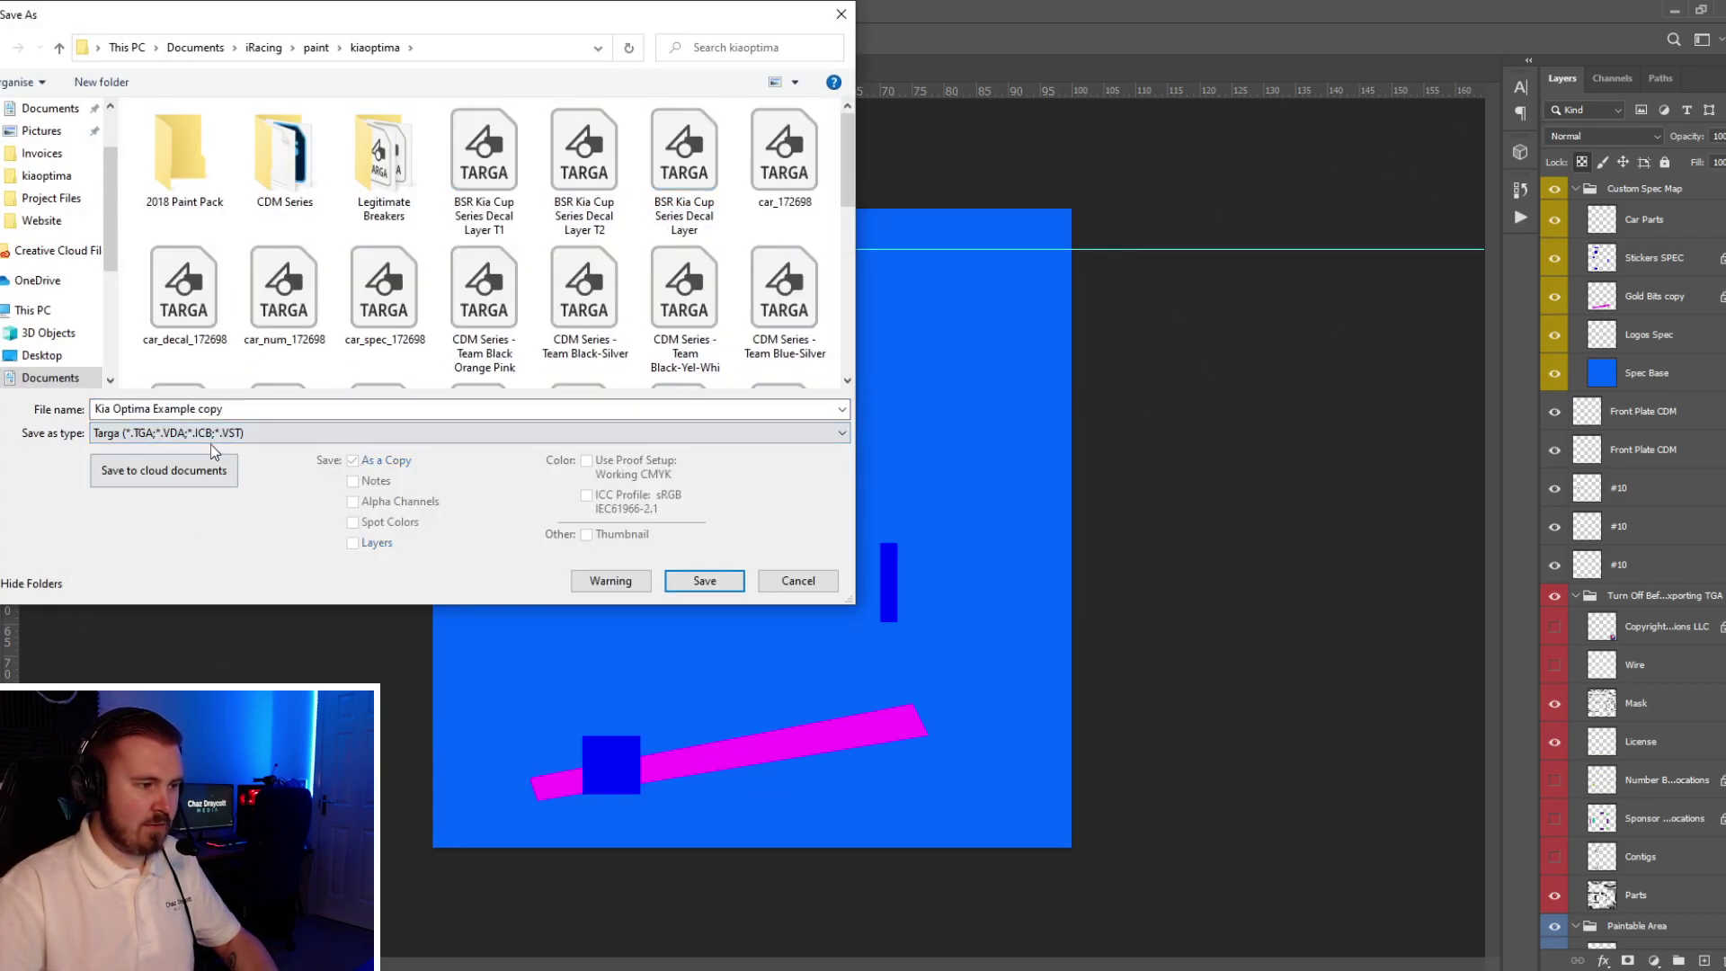
pyautogui.click(216, 409)
pyautogui.write('car_spec_172')
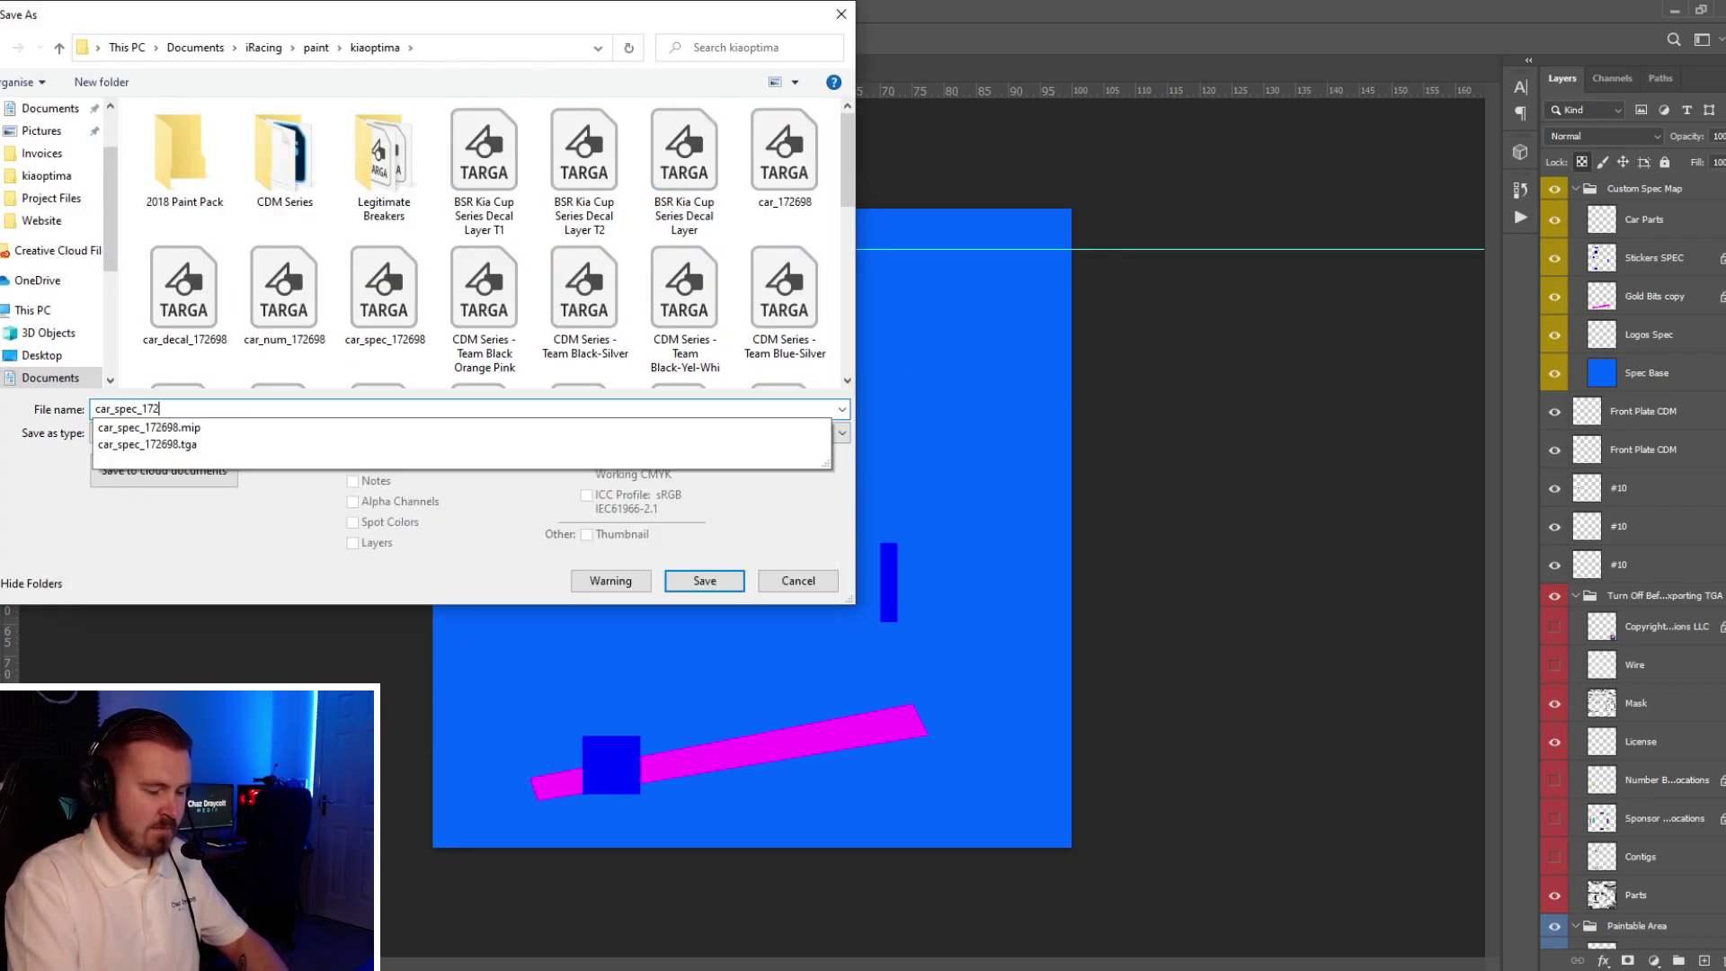
pyautogui.write('698')
pyautogui.press('Return')
pyautogui.press('y')
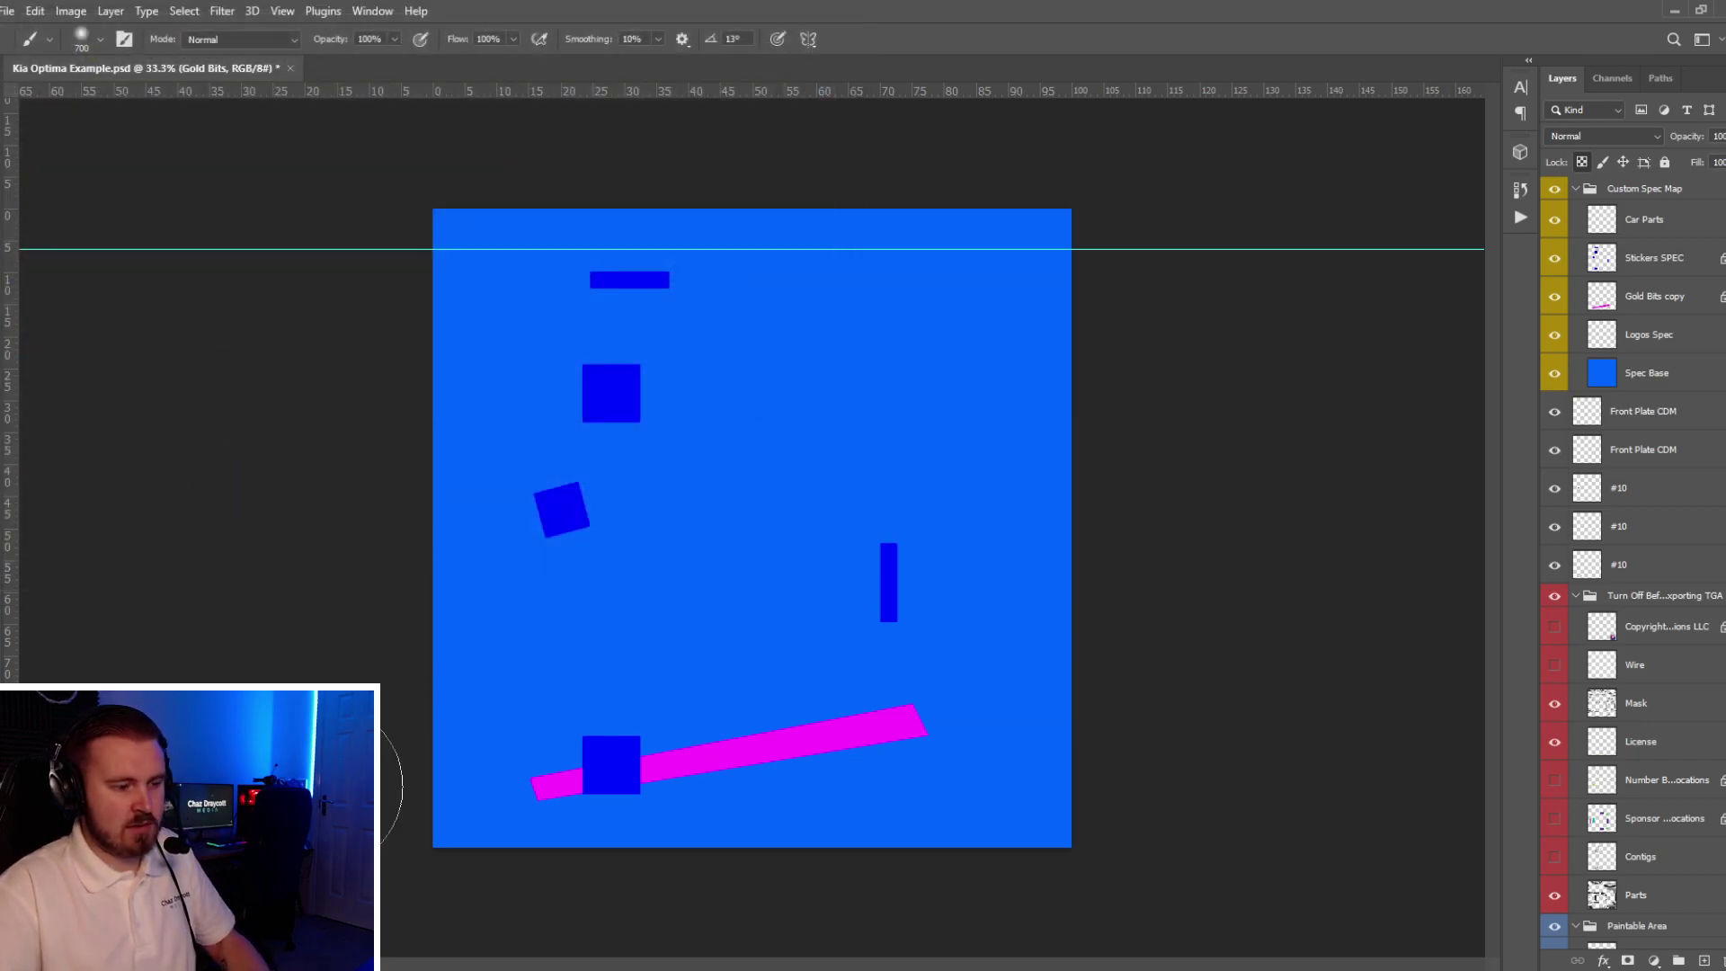
# - Switch to iRacing and rotate the car model to examine the exported paint and spec map
pyautogui.click(313, 926)
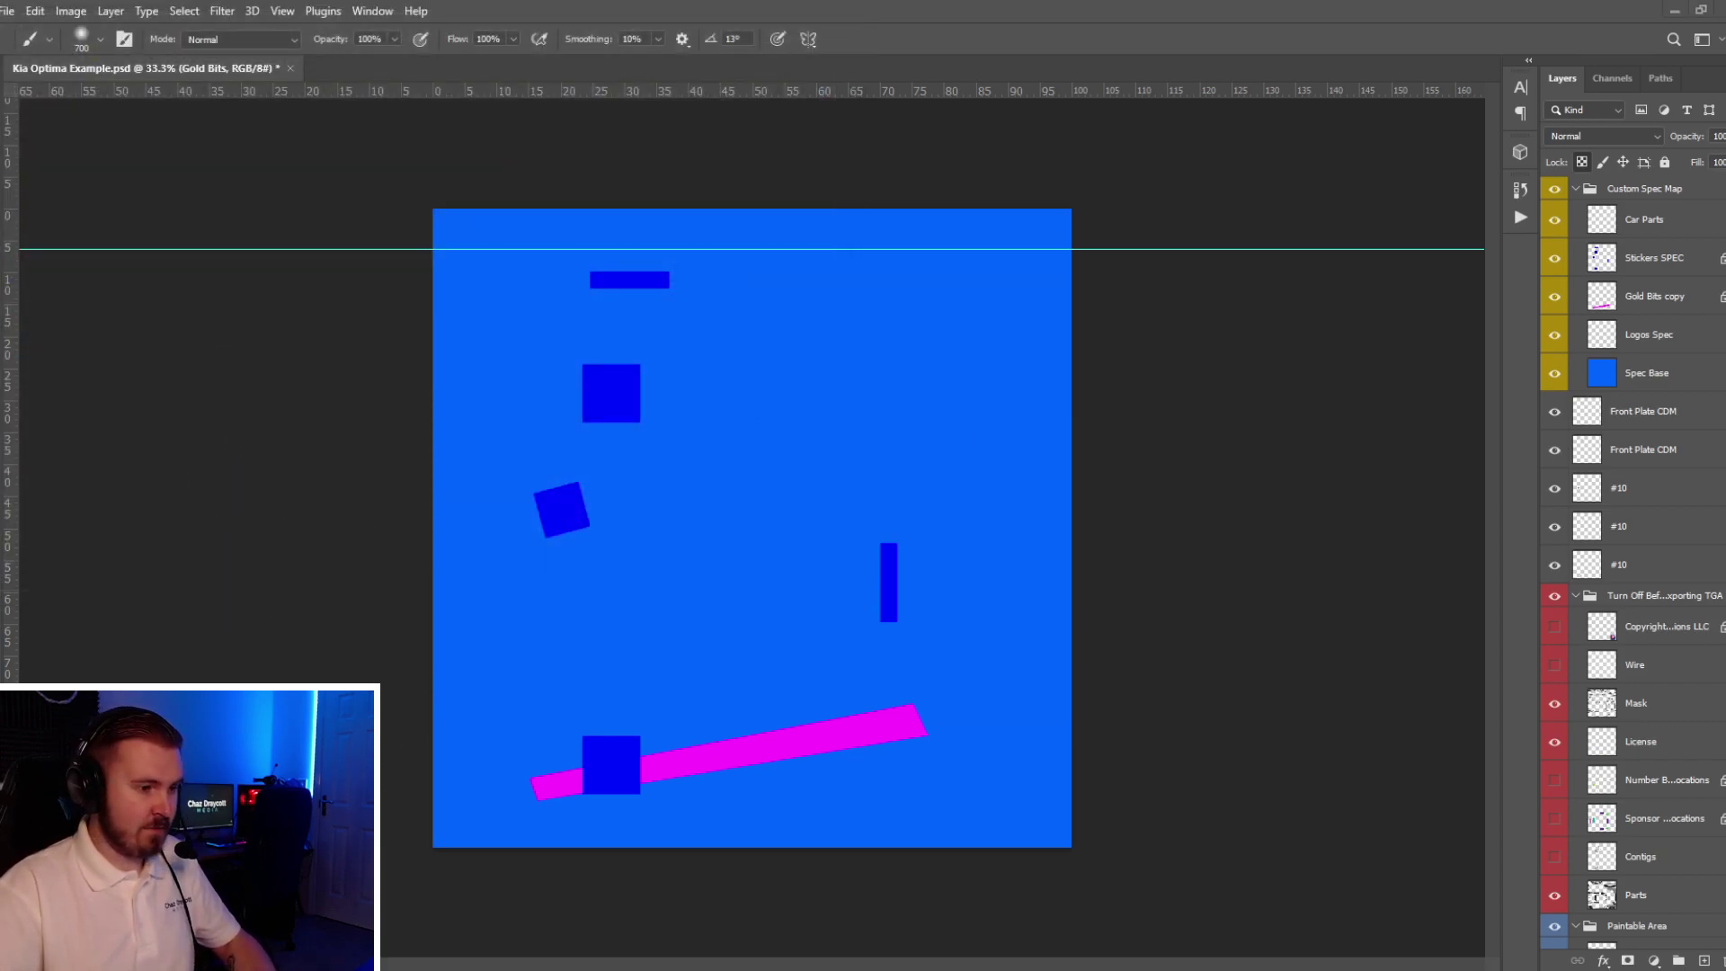
pyautogui.moveTo(1040, 578); pyautogui.dragTo(1012, 549)
pyautogui.moveTo(798, 554)
pyautogui.mouseDown()
pyautogui.moveTo(892, 536)
pyautogui.moveTo(672, 552)
pyautogui.moveTo(791, 538)
pyautogui.mouseUp()
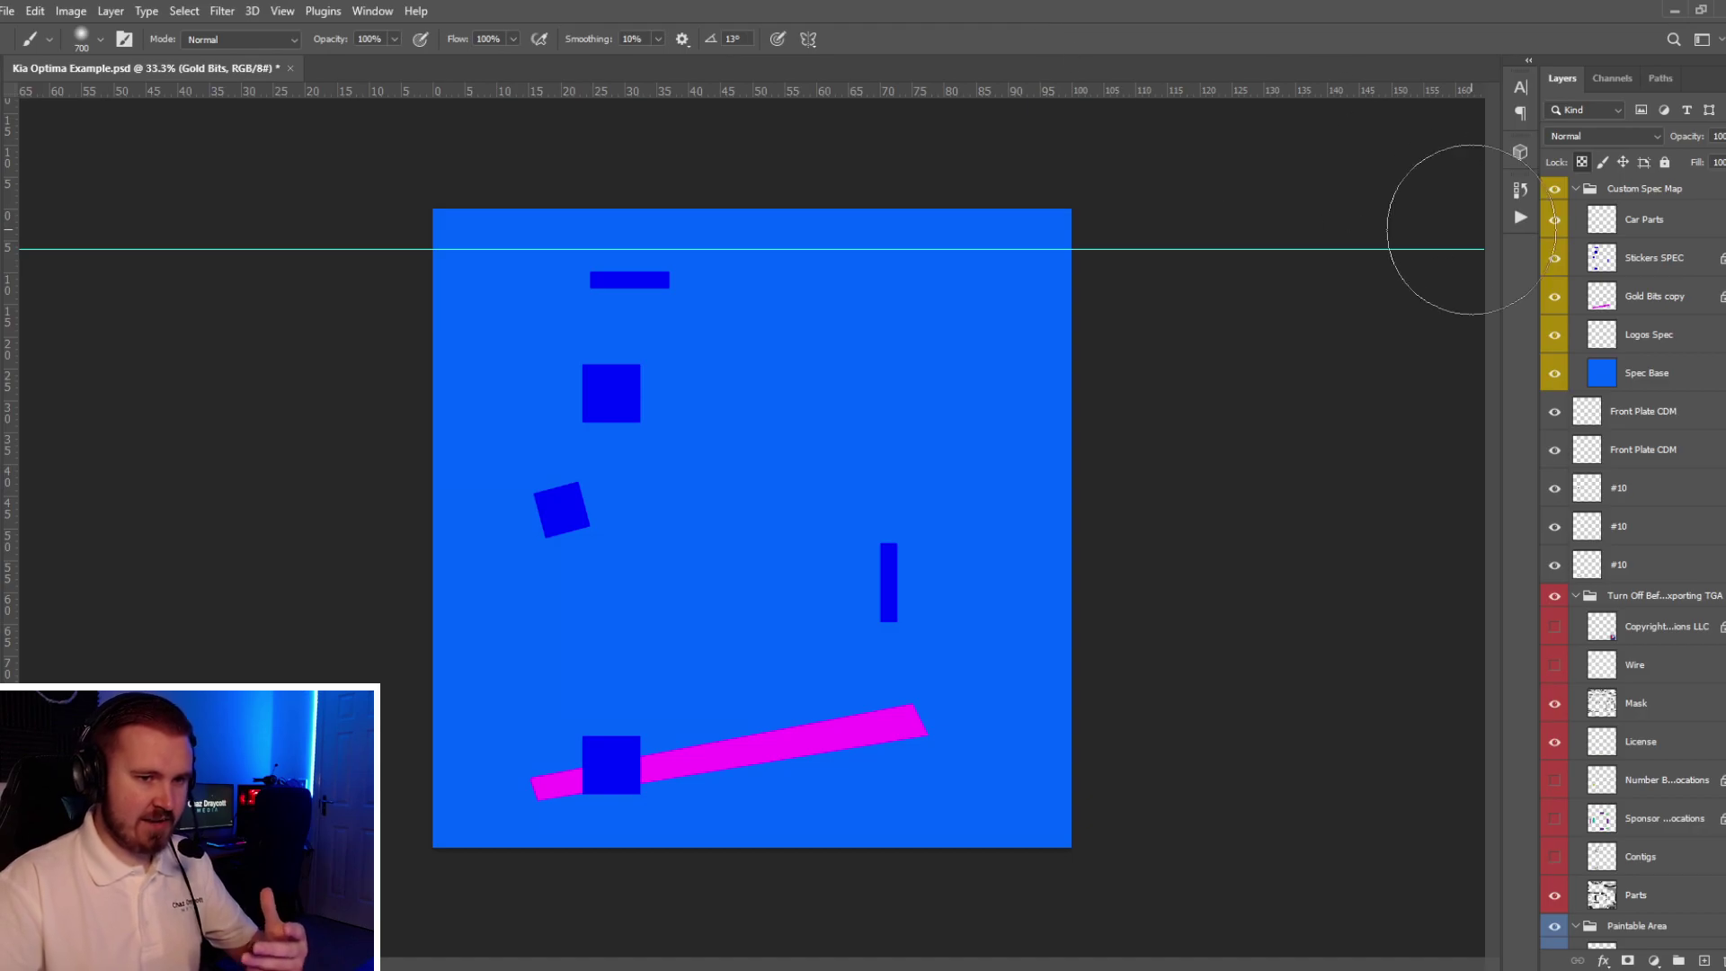
pyautogui.rightClick(1662, 212)
pyautogui.click(1566, 210)
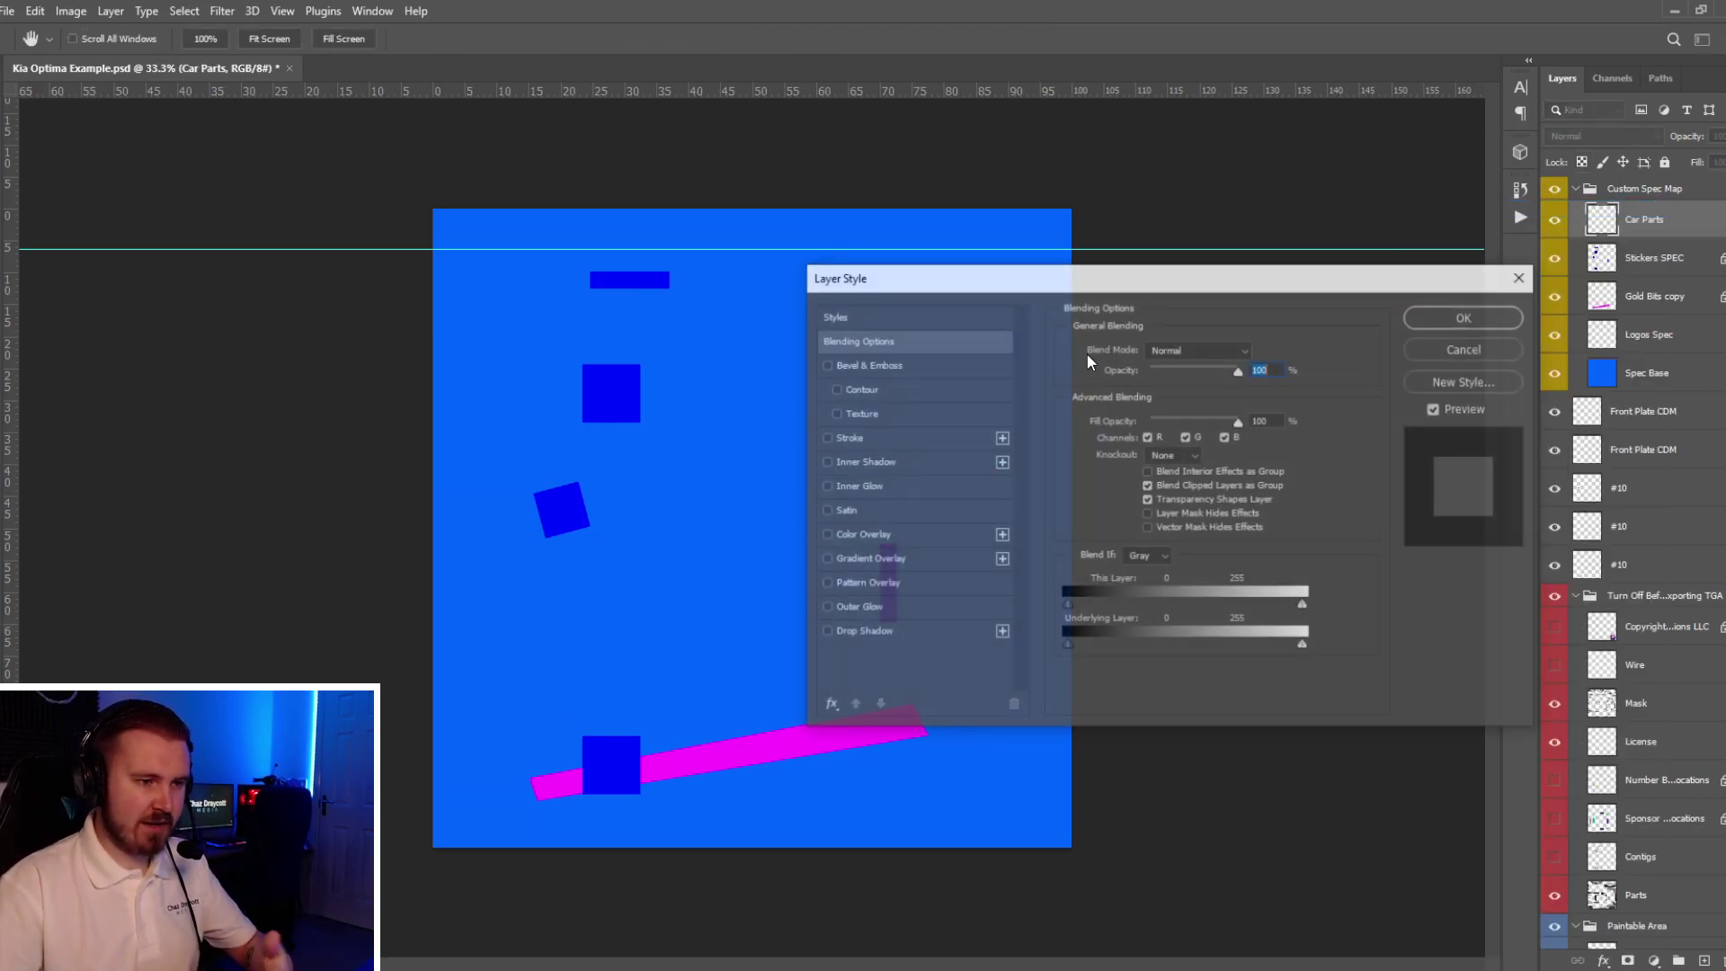
pyautogui.click(1149, 439)
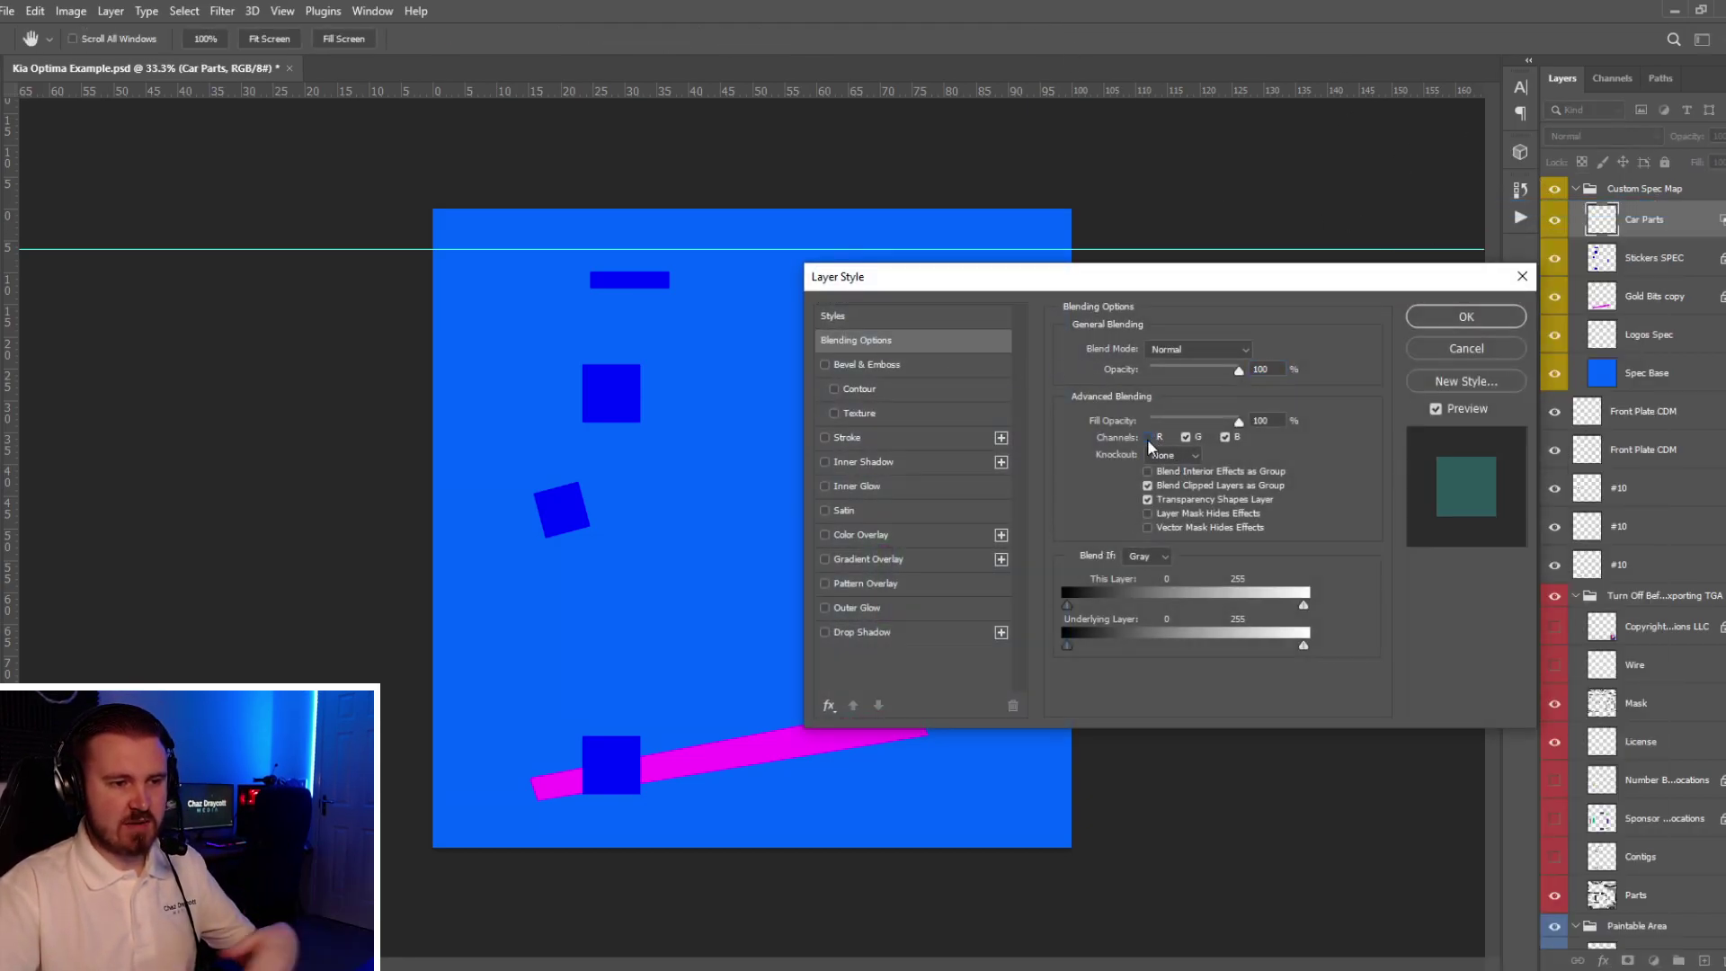
pyautogui.click(1147, 439)
pyautogui.click(1467, 348)
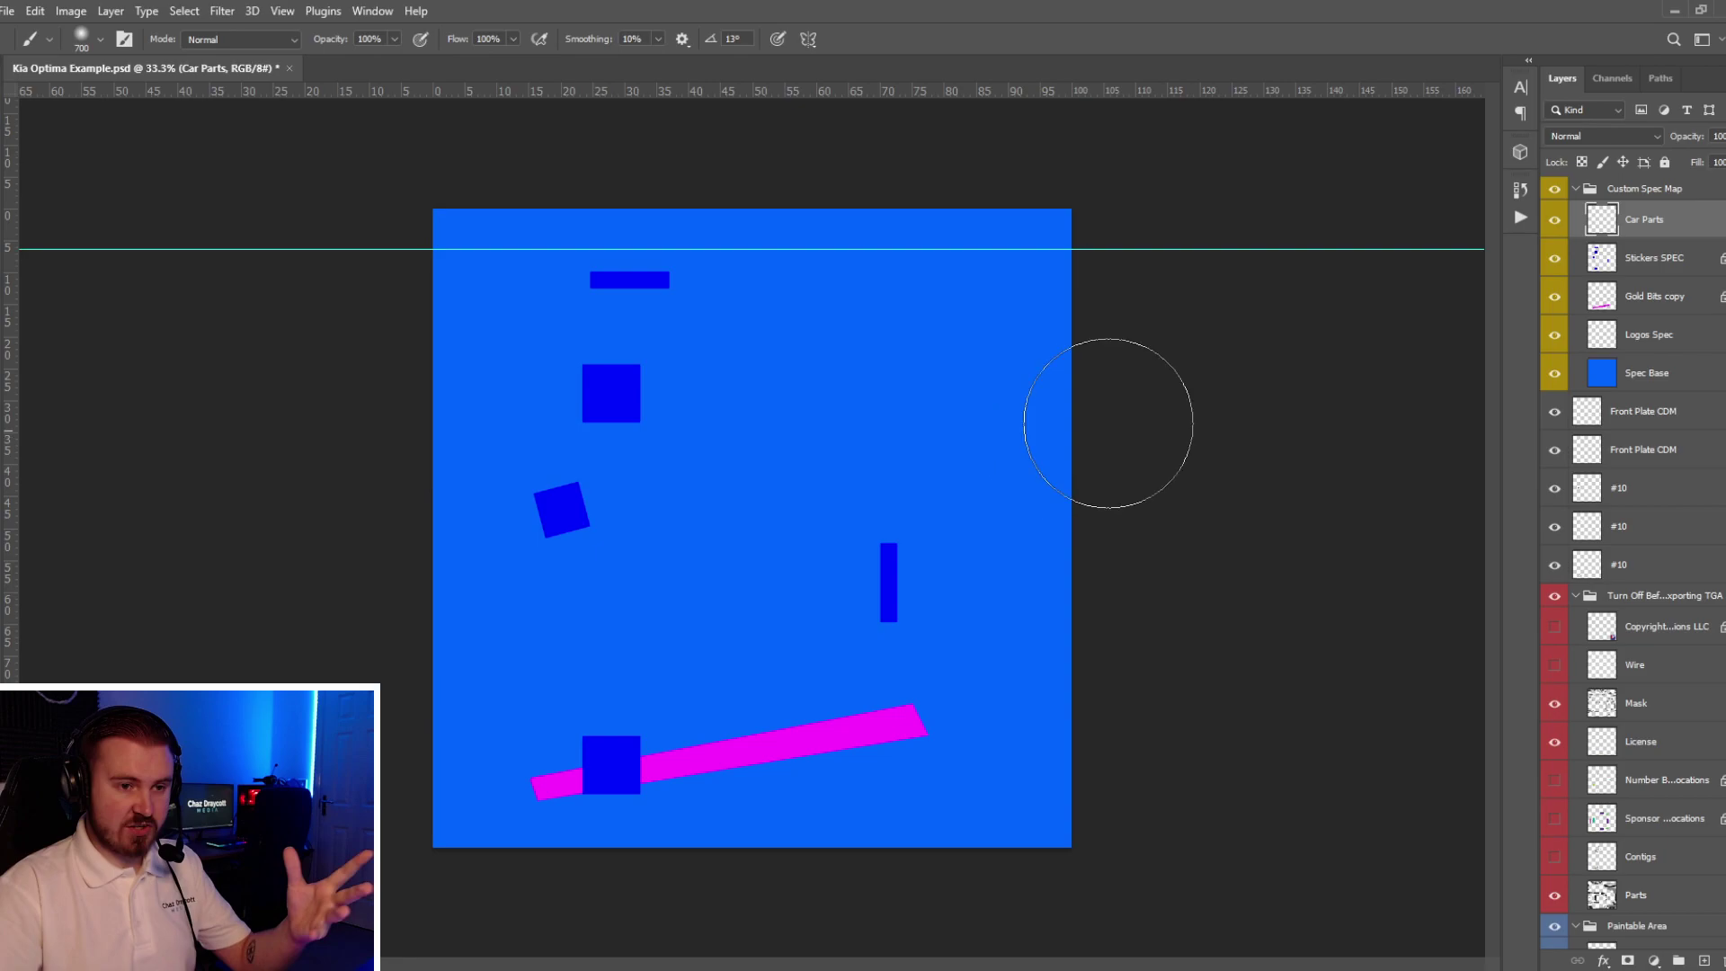
# - On the Gold Bits copy layer, outline a closed zigzag selection across the spec map with the Polygonal Lasso
pyautogui.click(1651, 299)
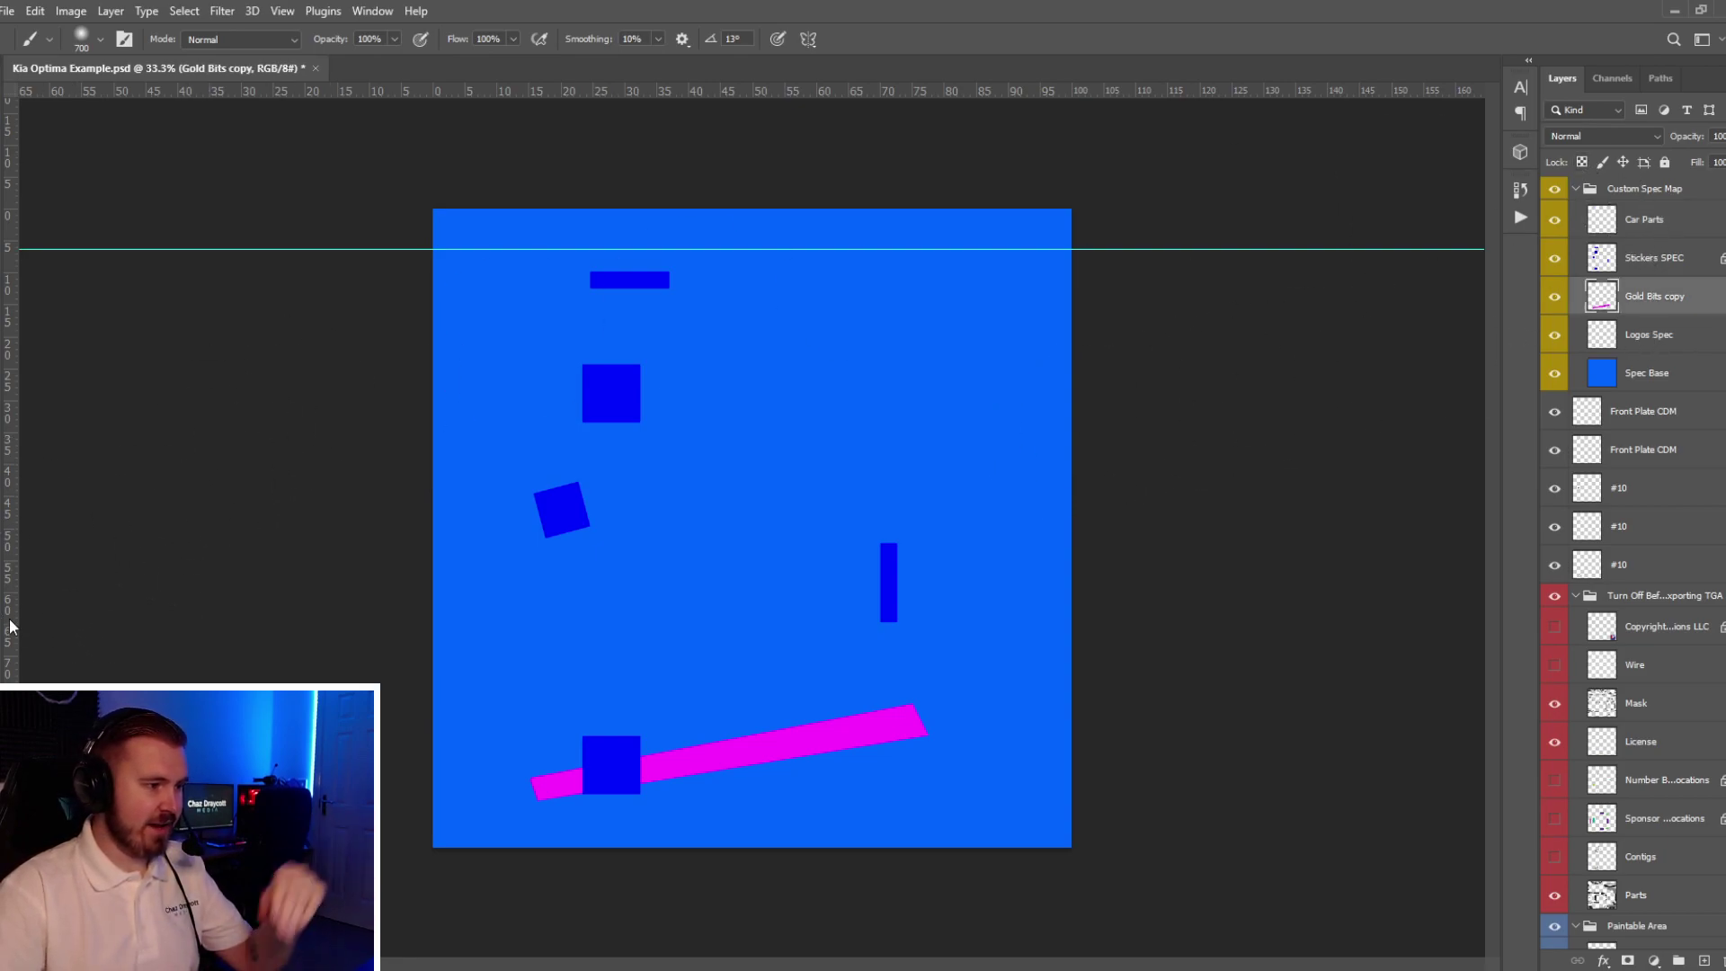
pyautogui.press('l')
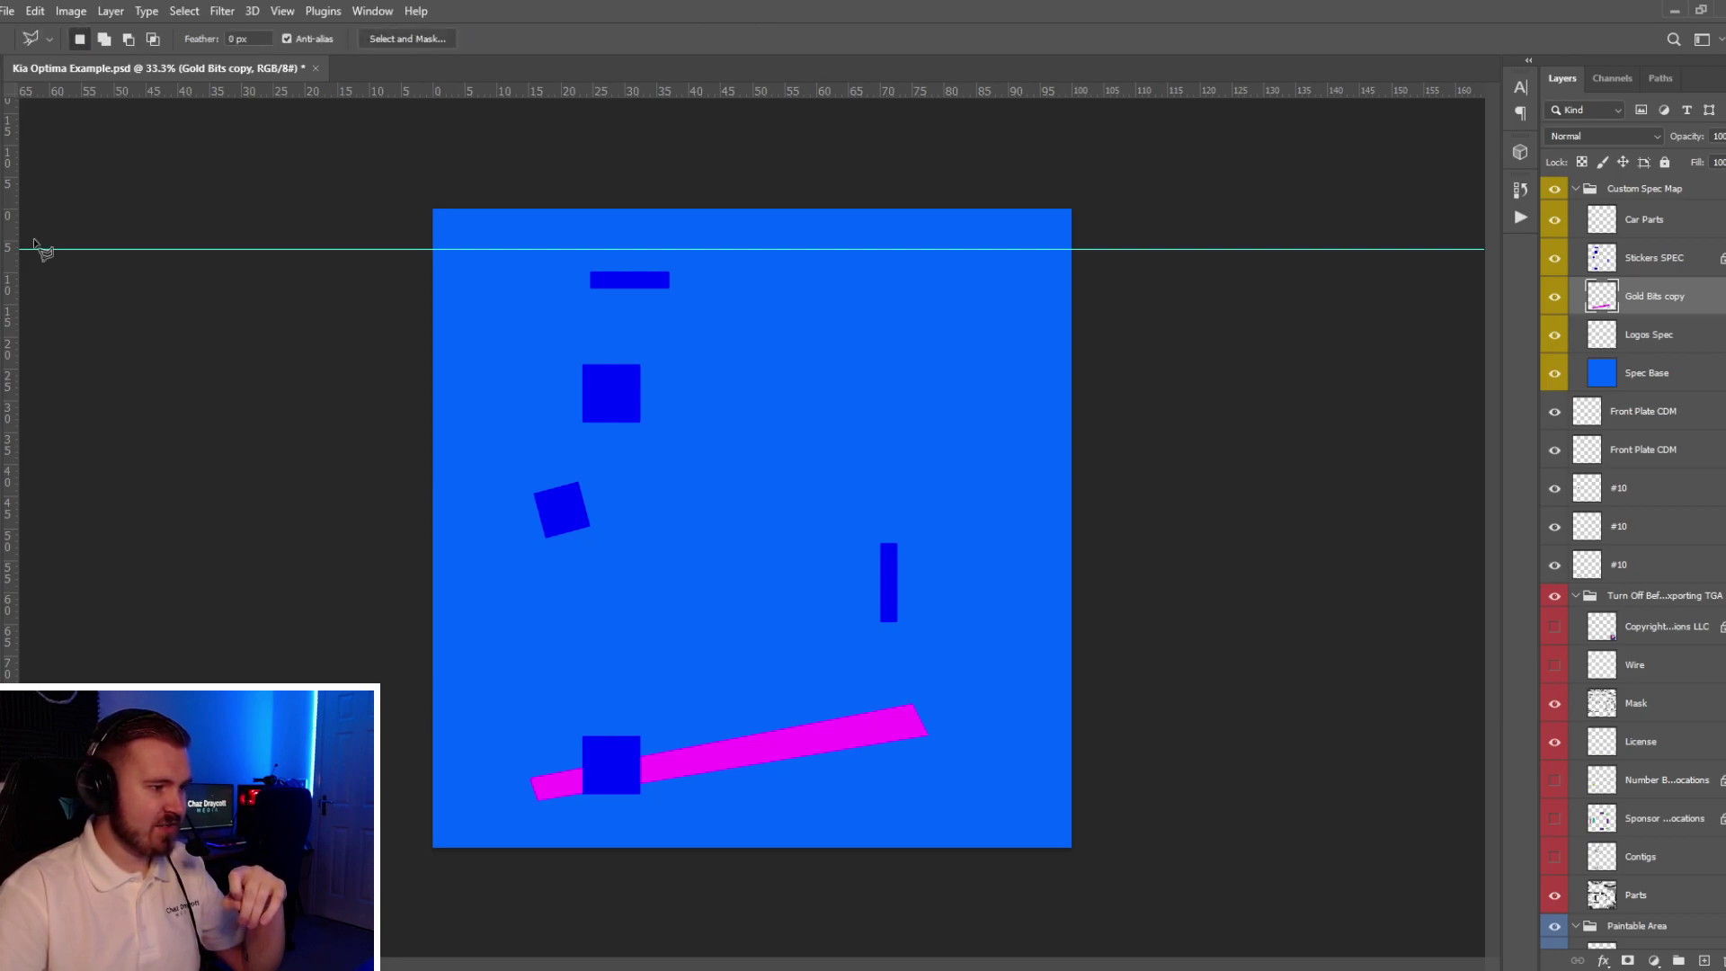
pyautogui.click(506, 275)
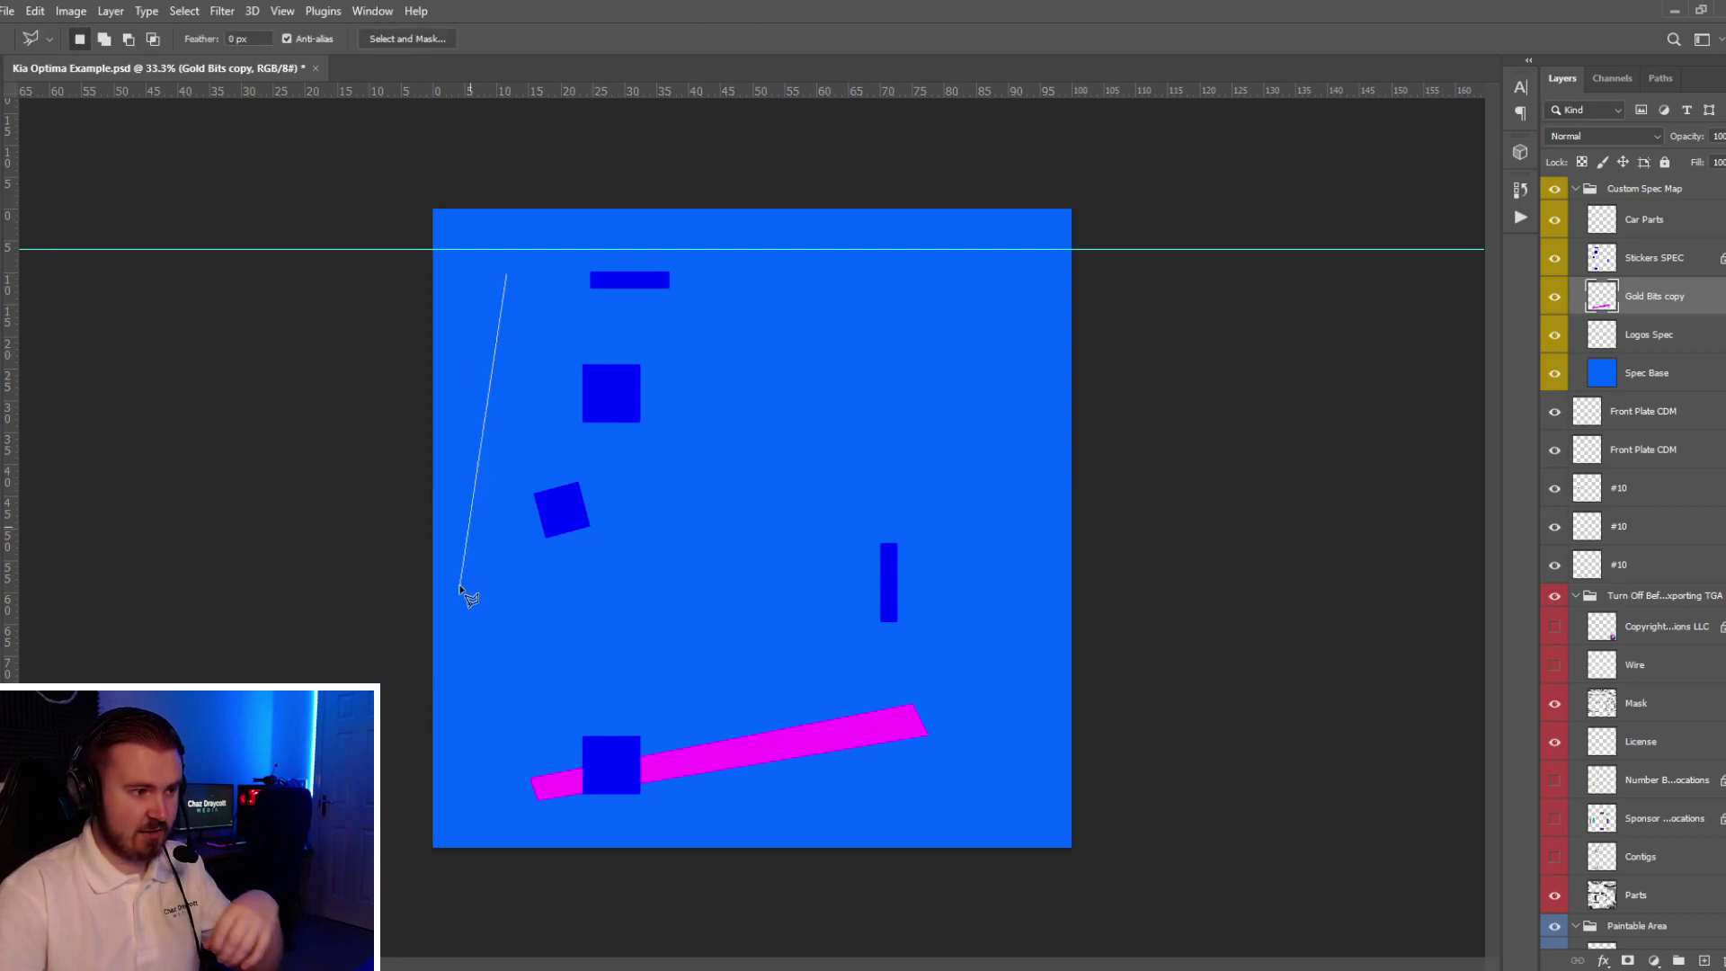
pyautogui.click(592, 436)
pyautogui.click(705, 592)
pyautogui.click(705, 828)
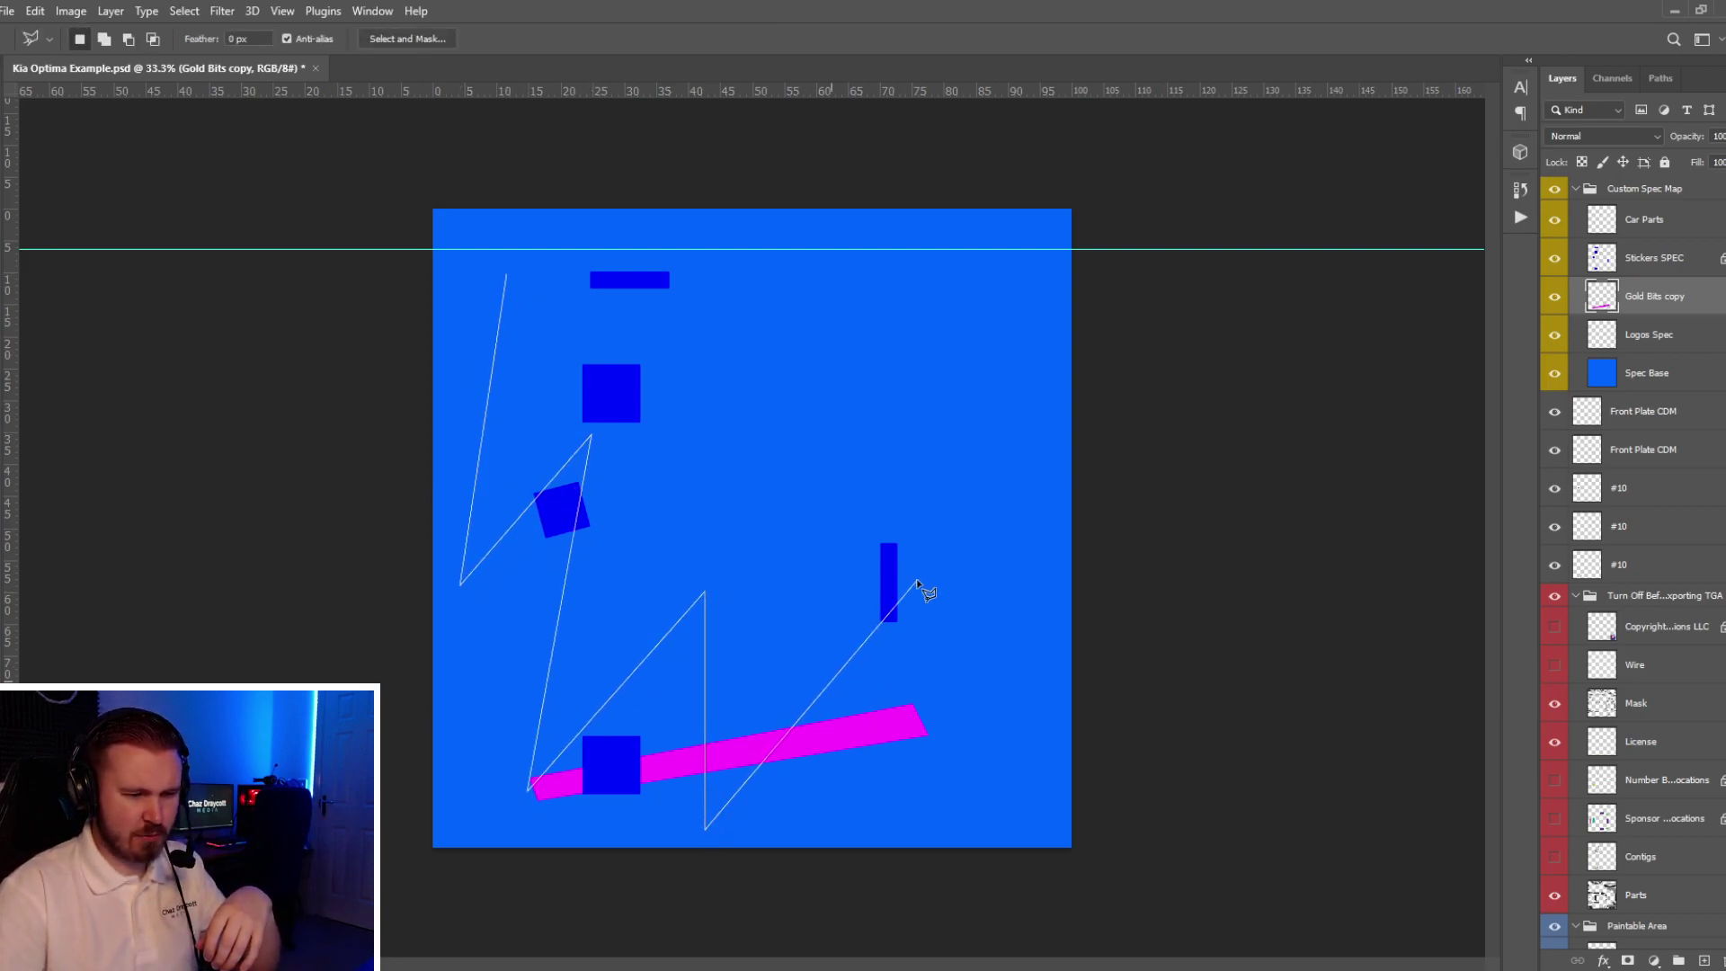
pyautogui.click(916, 582)
pyautogui.click(904, 802)
pyautogui.click(924, 742)
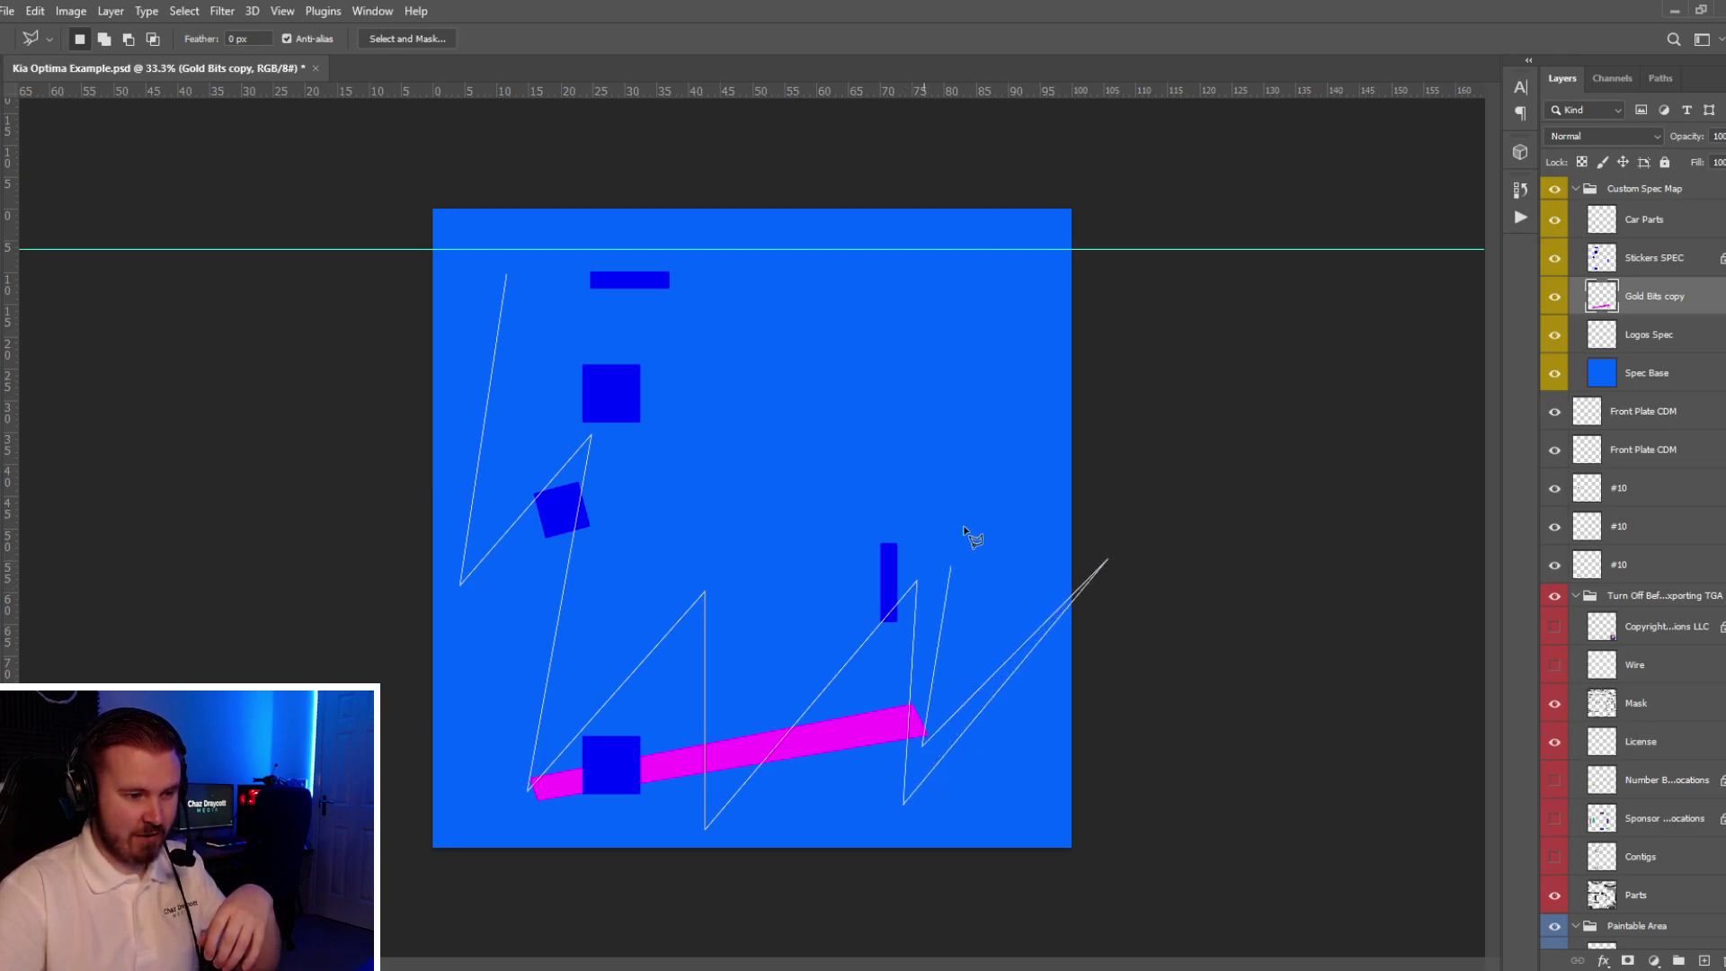
pyautogui.click(727, 763)
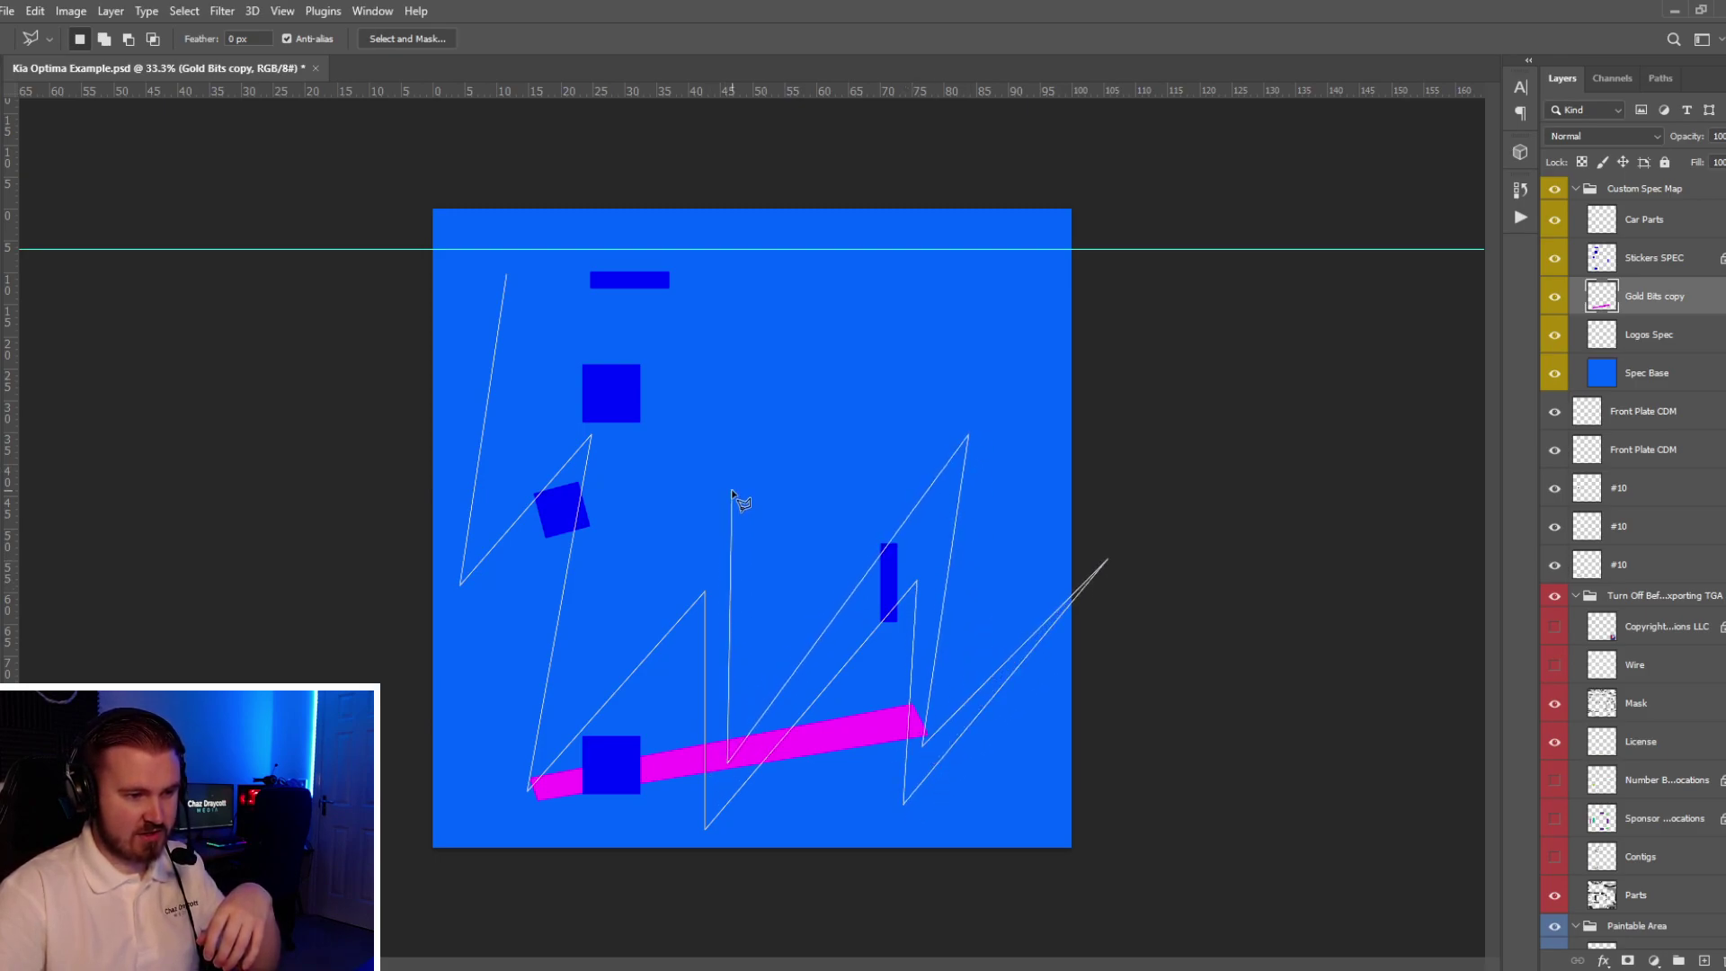
pyautogui.click(572, 682)
pyautogui.click(506, 277)
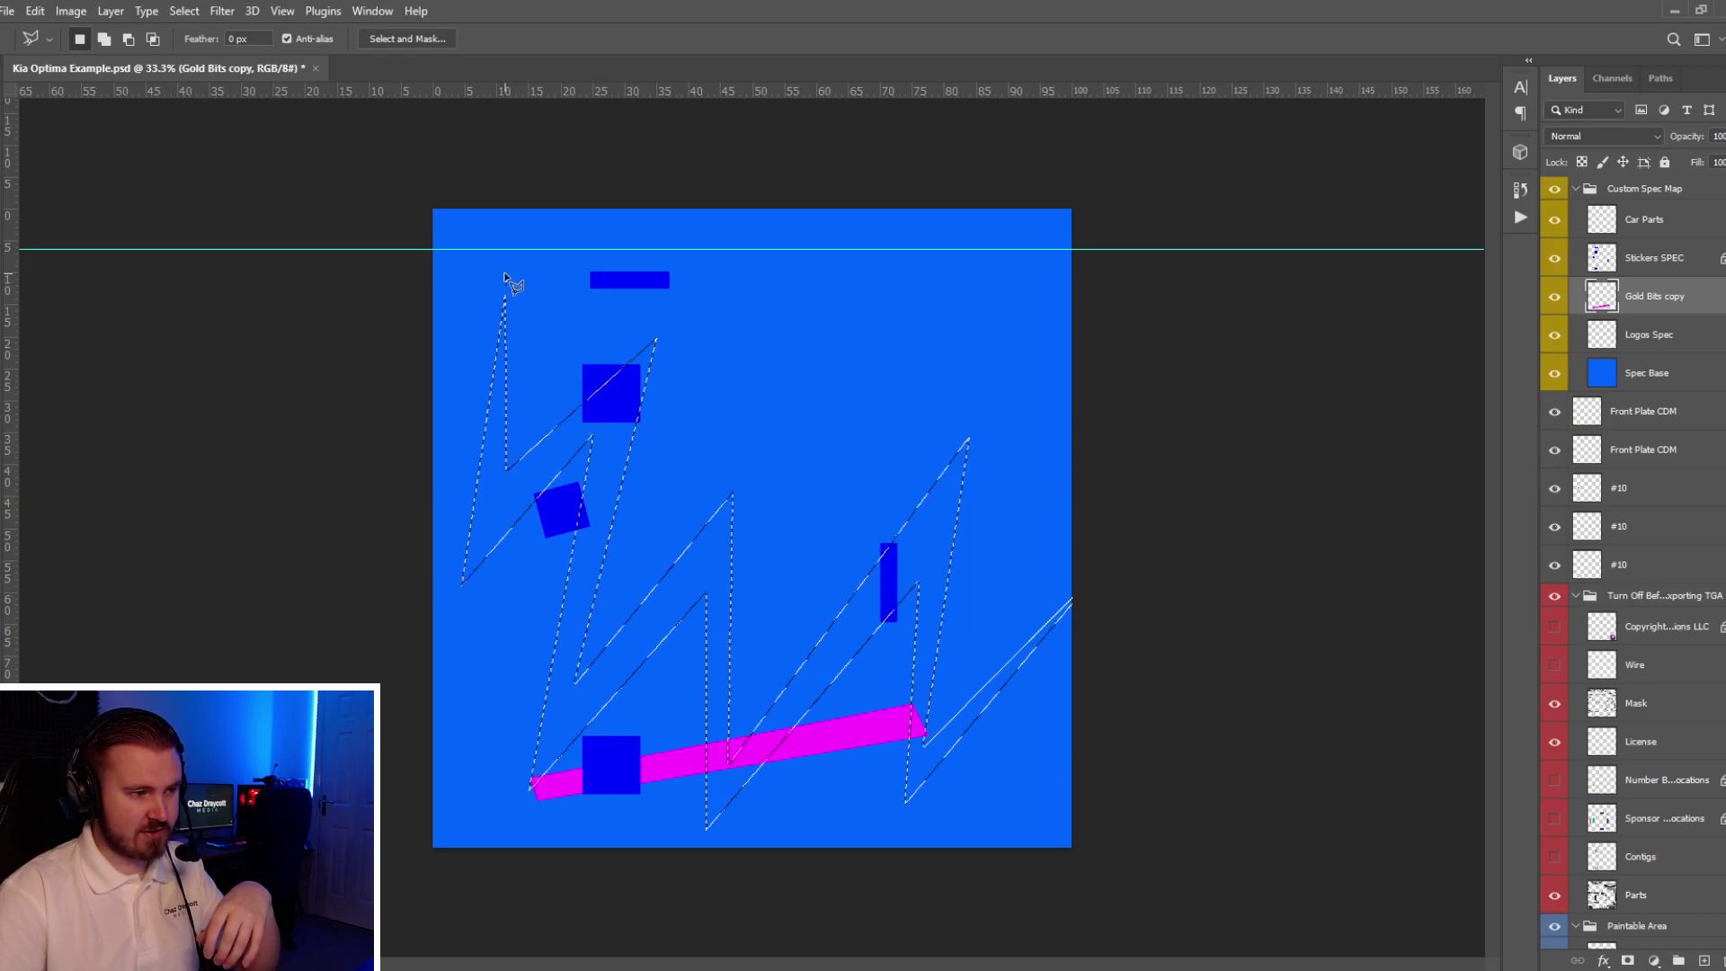
# - Sample the stripe's magenta (#ff00ff), paint the zigzag selection with the 700 px brush, and deselect
pyautogui.press('i')
pyautogui.click(852, 728)
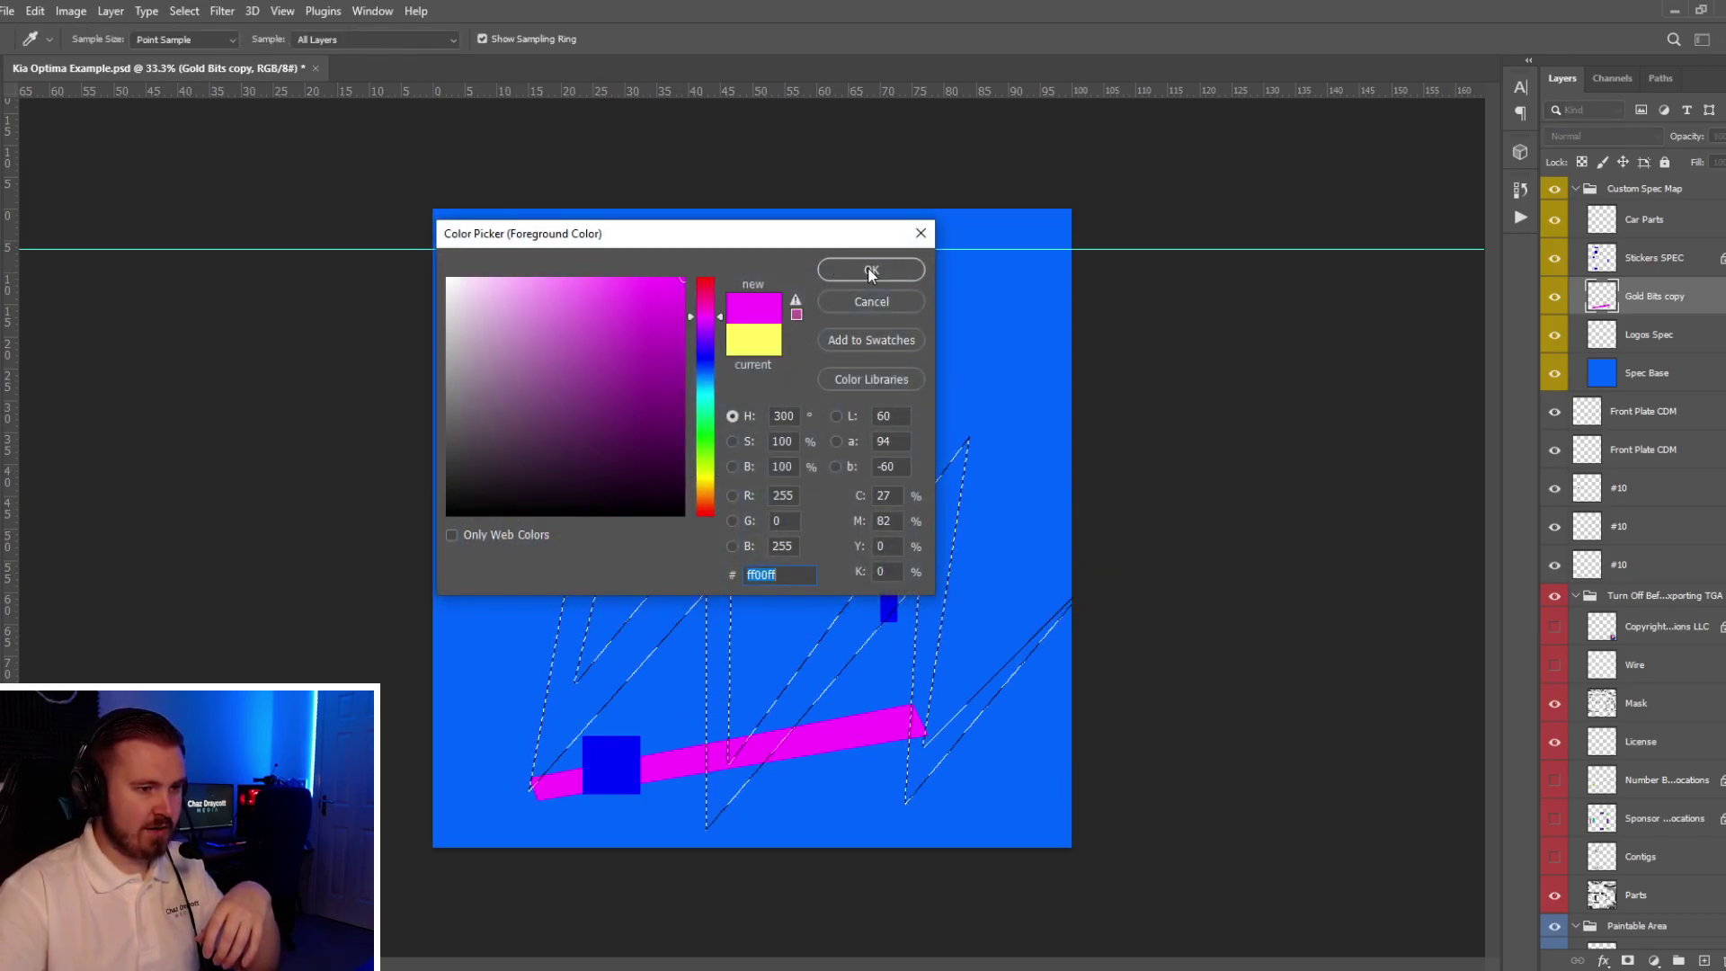
pyautogui.click(869, 274)
pyautogui.click(1, 293)
pyautogui.moveTo(504, 297)
pyautogui.mouseDown()
pyautogui.moveTo(648, 339)
pyautogui.moveTo(791, 578)
pyautogui.moveTo(1041, 663)
pyautogui.moveTo(895, 561)
pyautogui.mouseUp()
pyautogui.hotkey('ctrl', 'd')
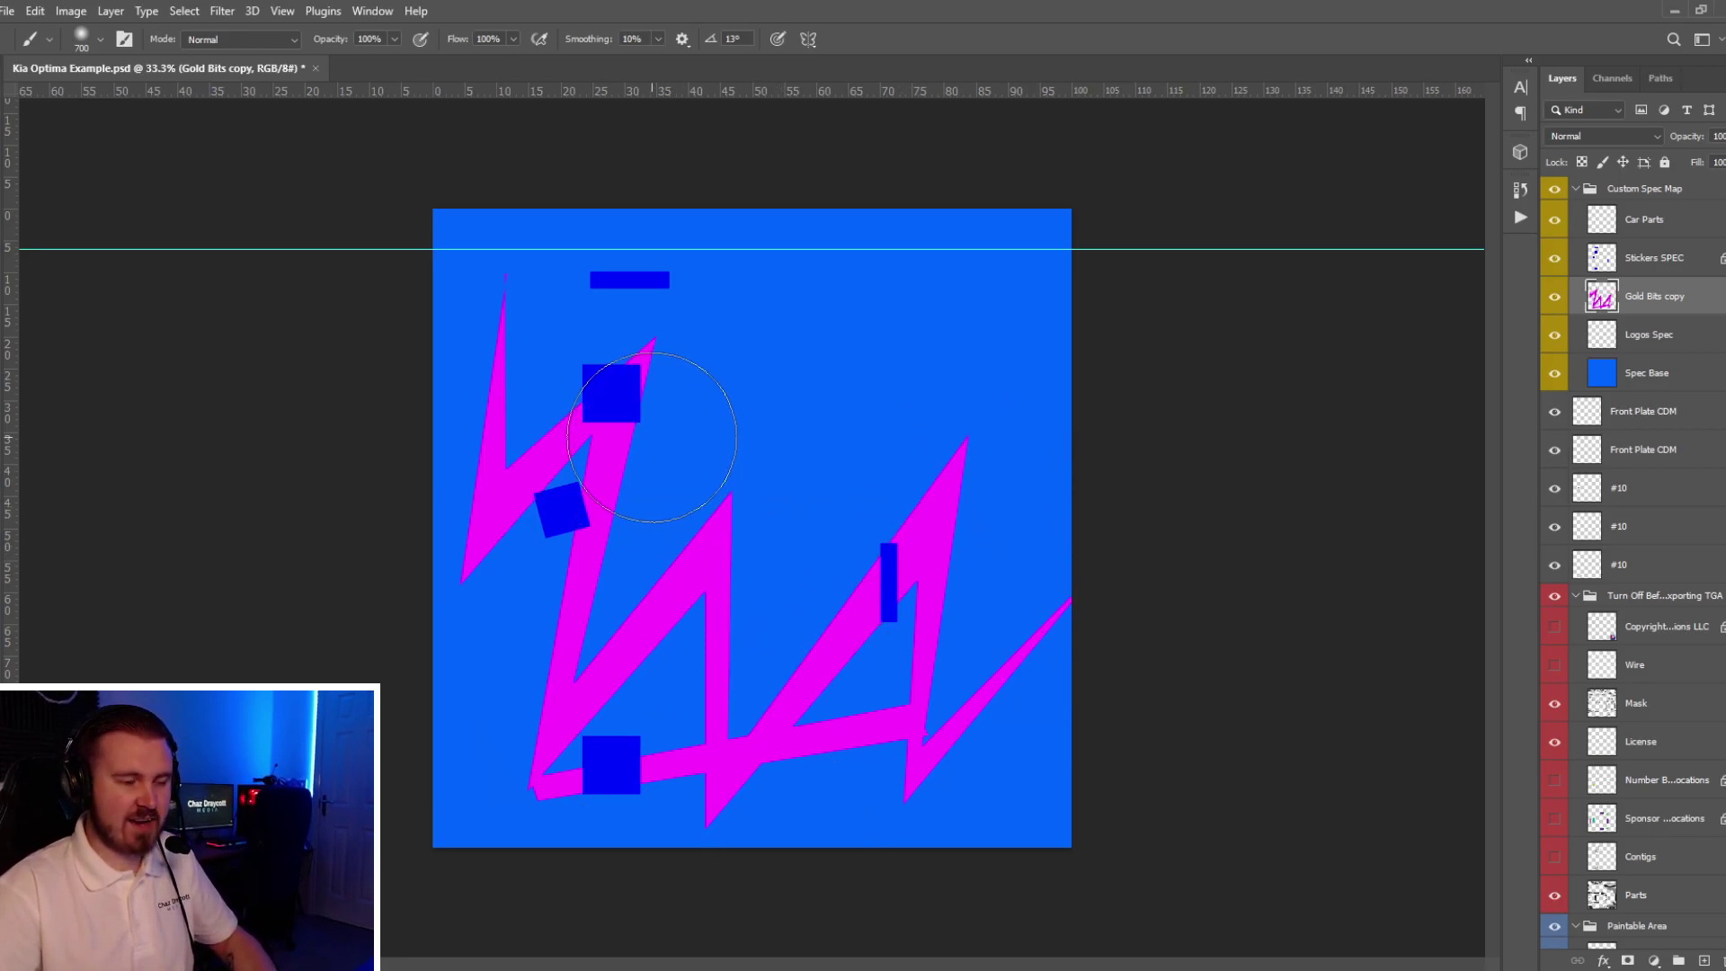
# - Export the zigzag spec map as a Targa copy over the existing car_spec_ file with the customer ID
pyautogui.hotkey('ctrl', 'shift', 's')
pyautogui.click(306, 435)
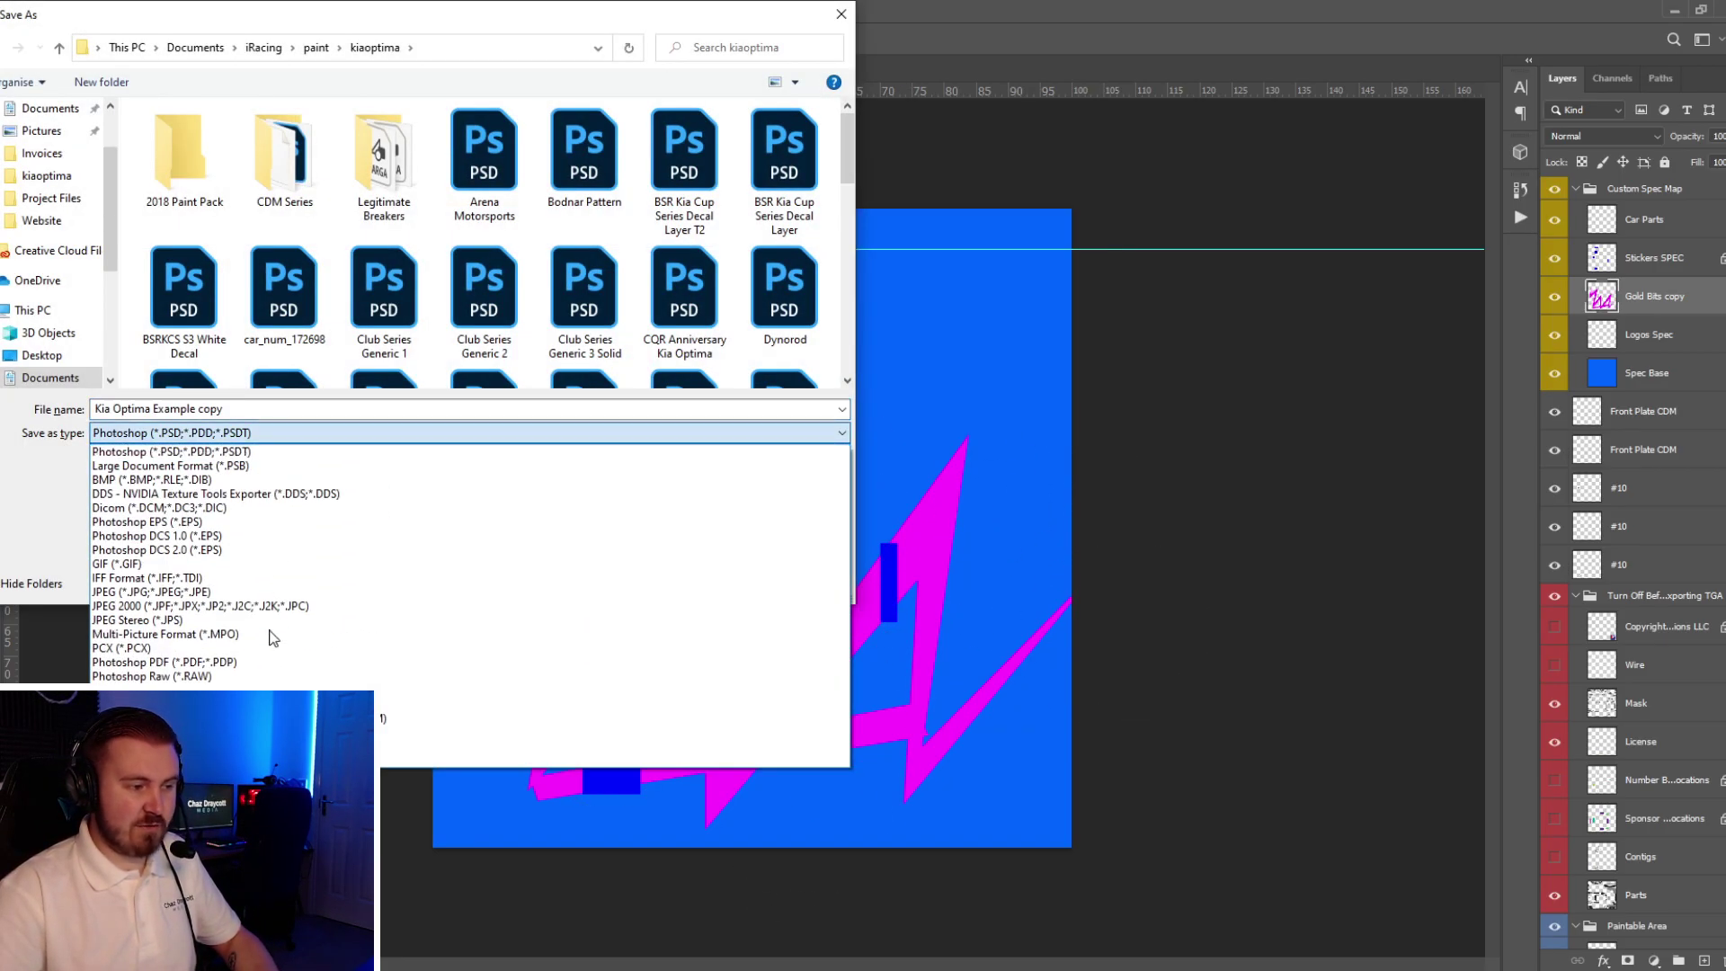
pyautogui.click(359, 746)
pyautogui.click(261, 409)
pyautogui.write('car')
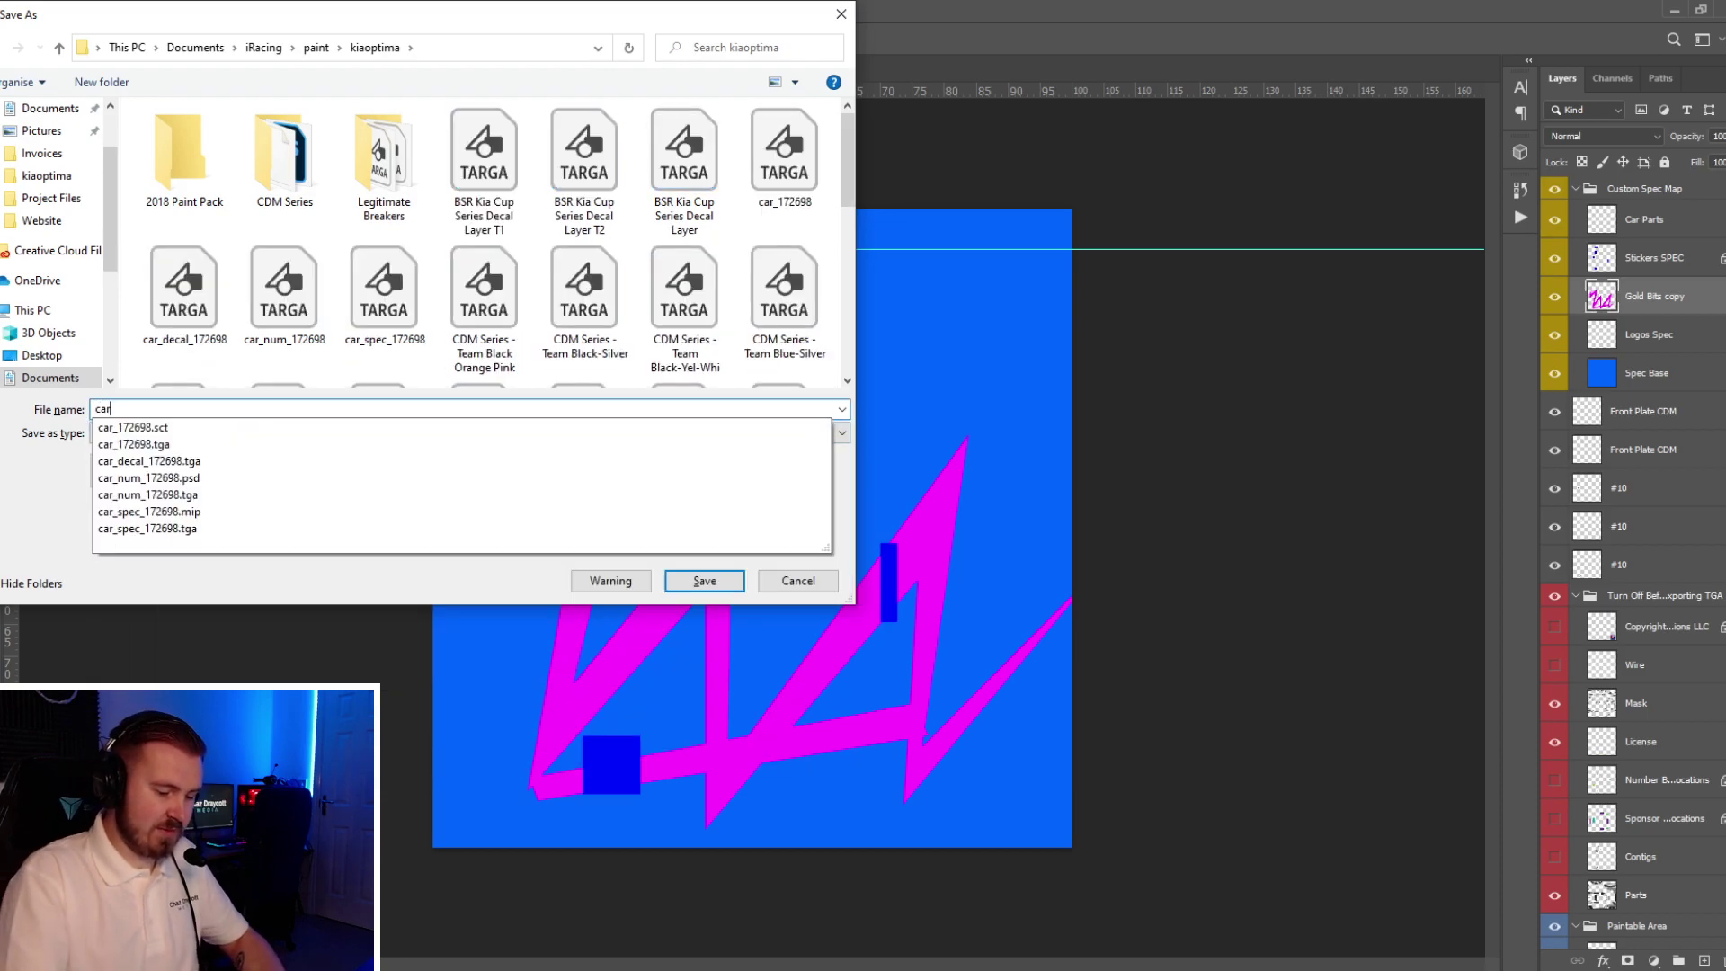
pyautogui.write('_spec_172698')
pyautogui.press('Return')
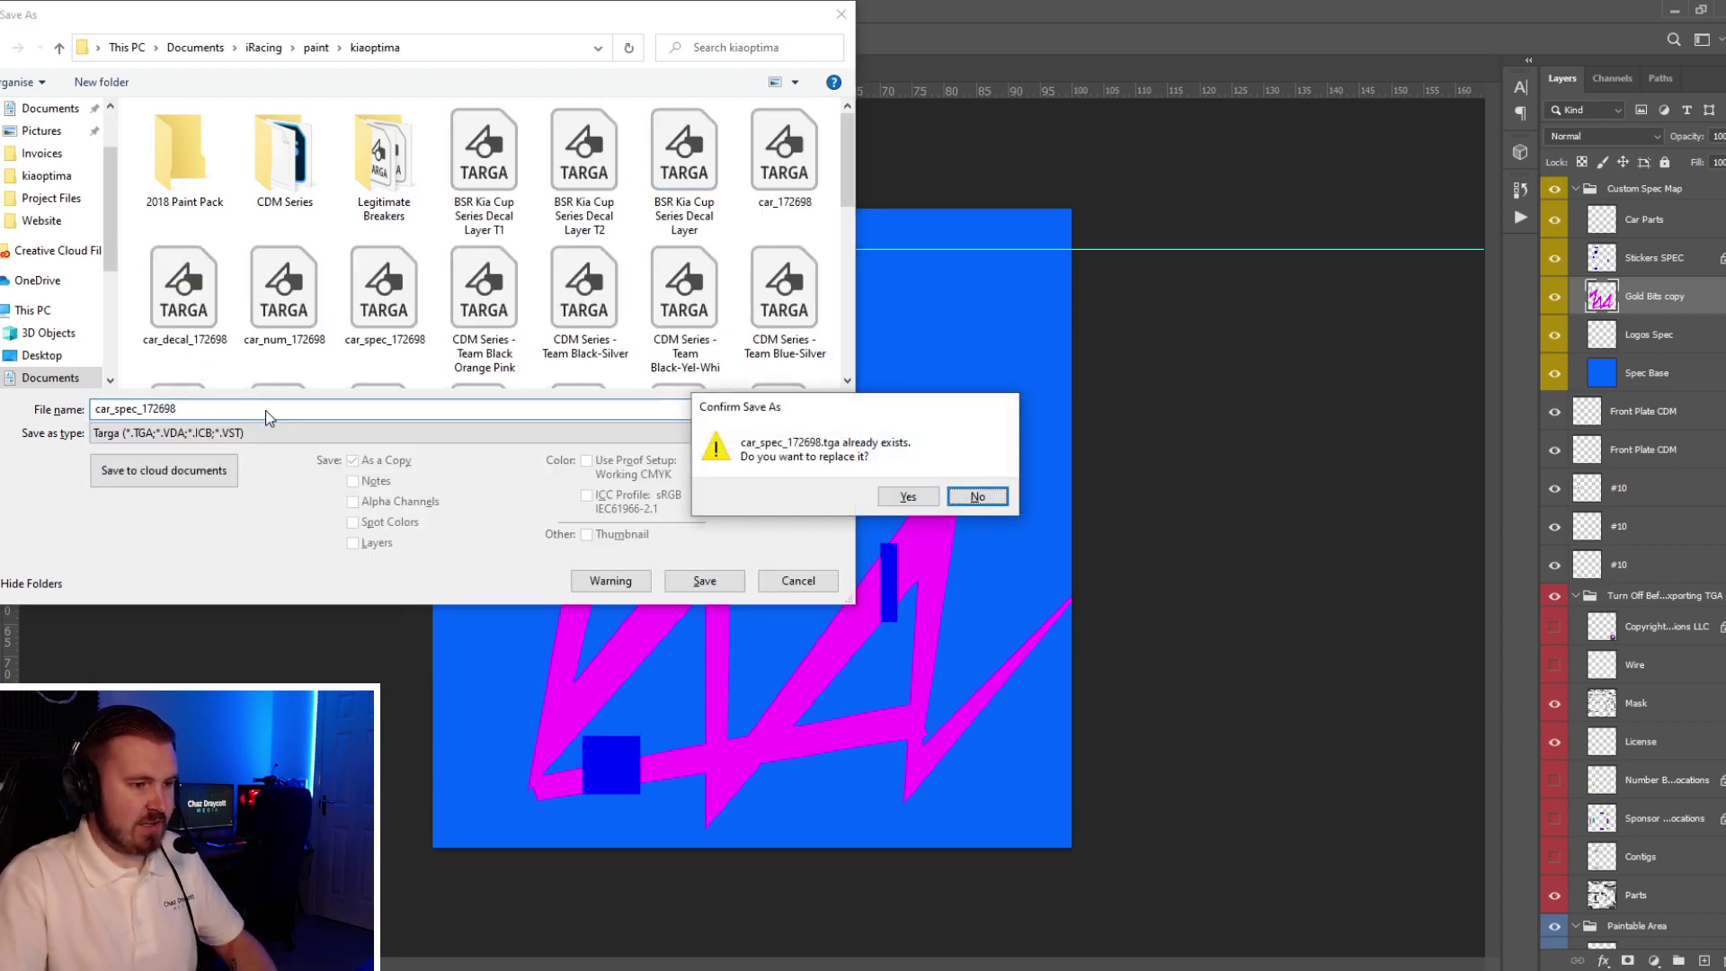
pyautogui.press('y')
pyautogui.press('Return')
# - Hide the Custom Spec Map group and fill the Base layer in Paintable Area with blue
pyautogui.scroll(-4, 1676, 615)
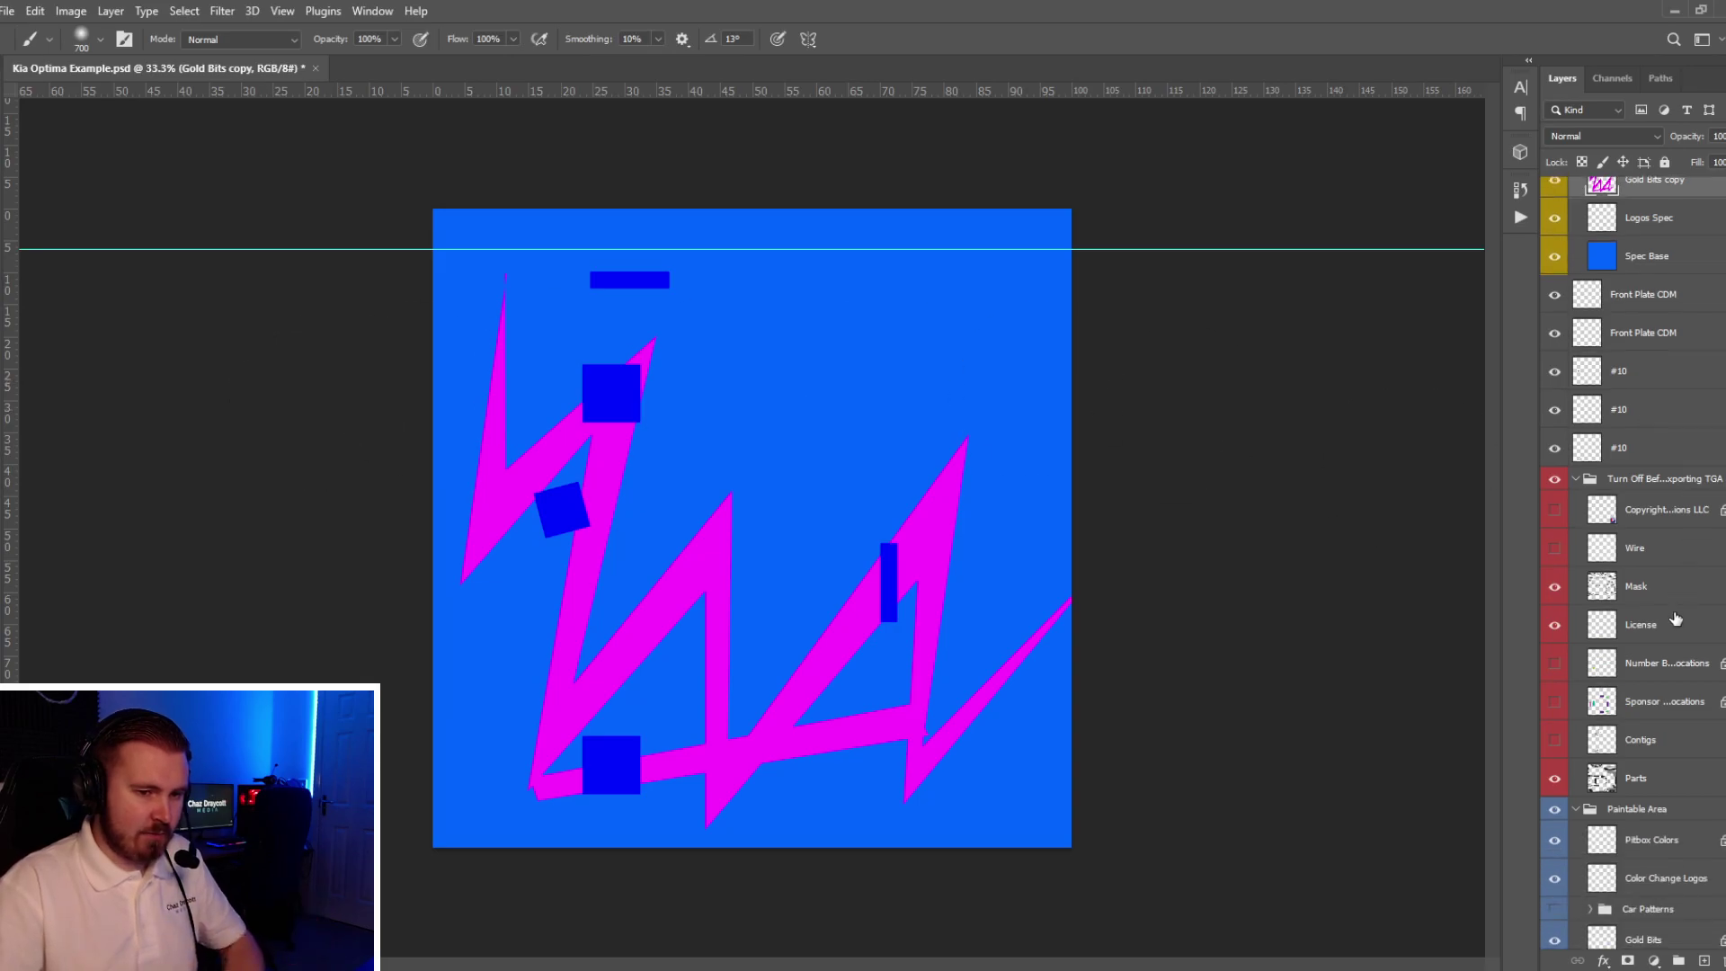
pyautogui.click(1666, 936)
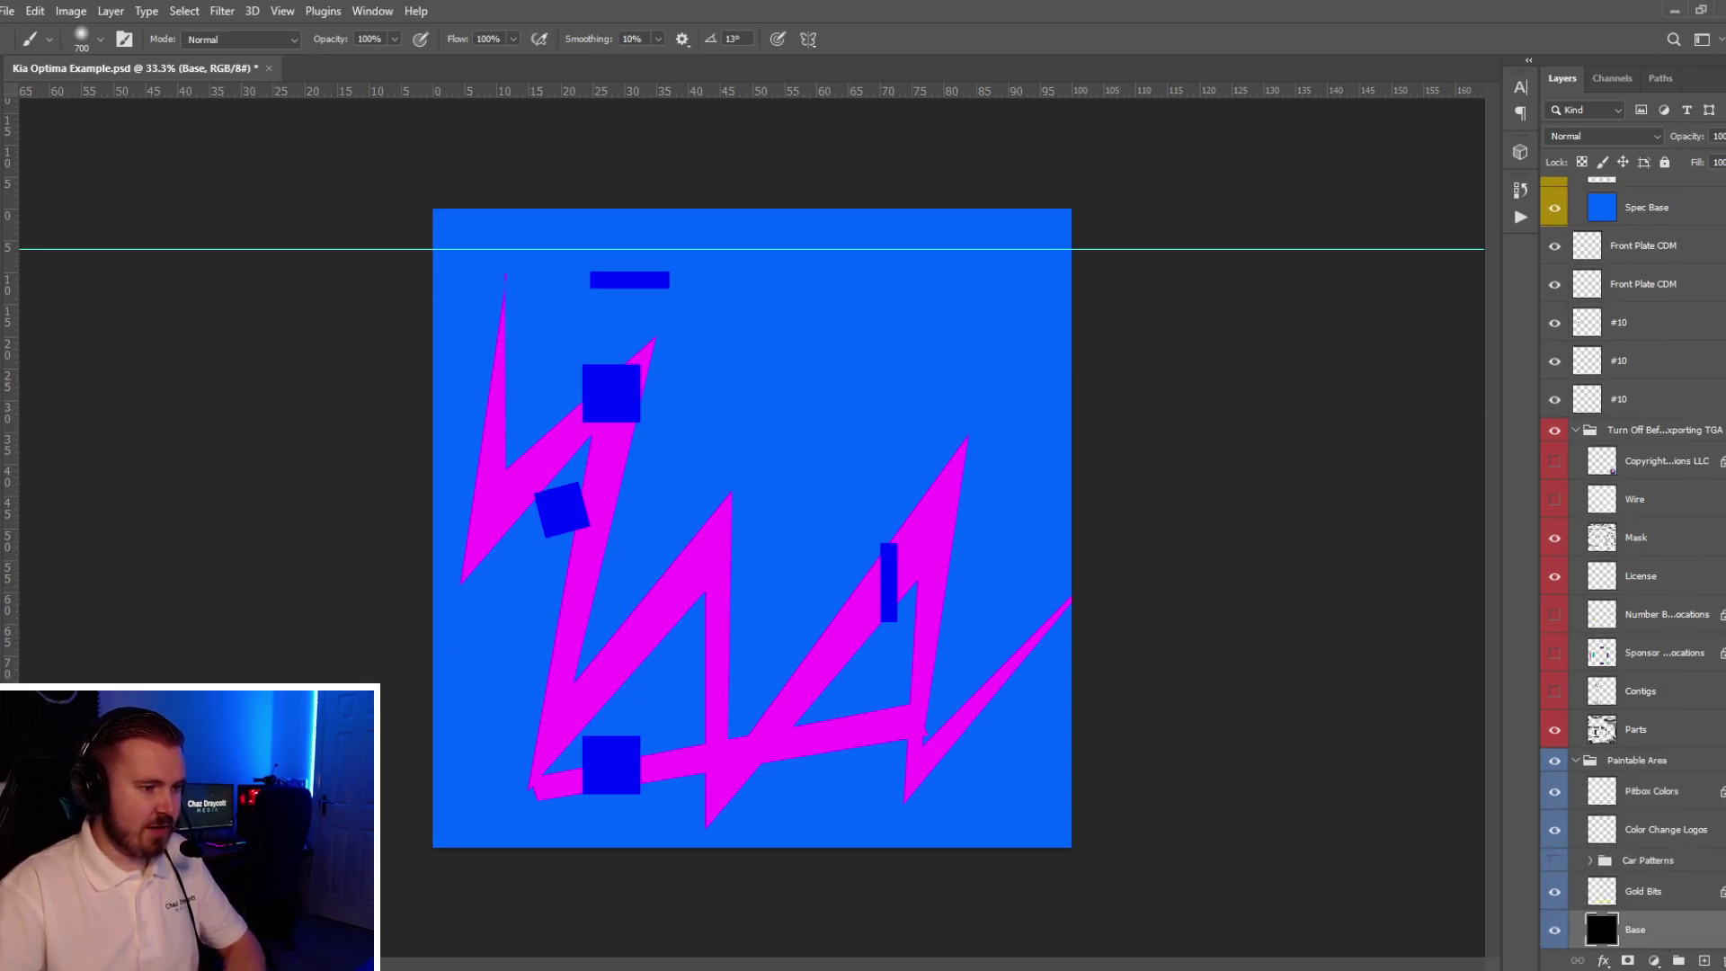
pyautogui.scroll(5, 1636, 539)
pyautogui.click(1555, 188)
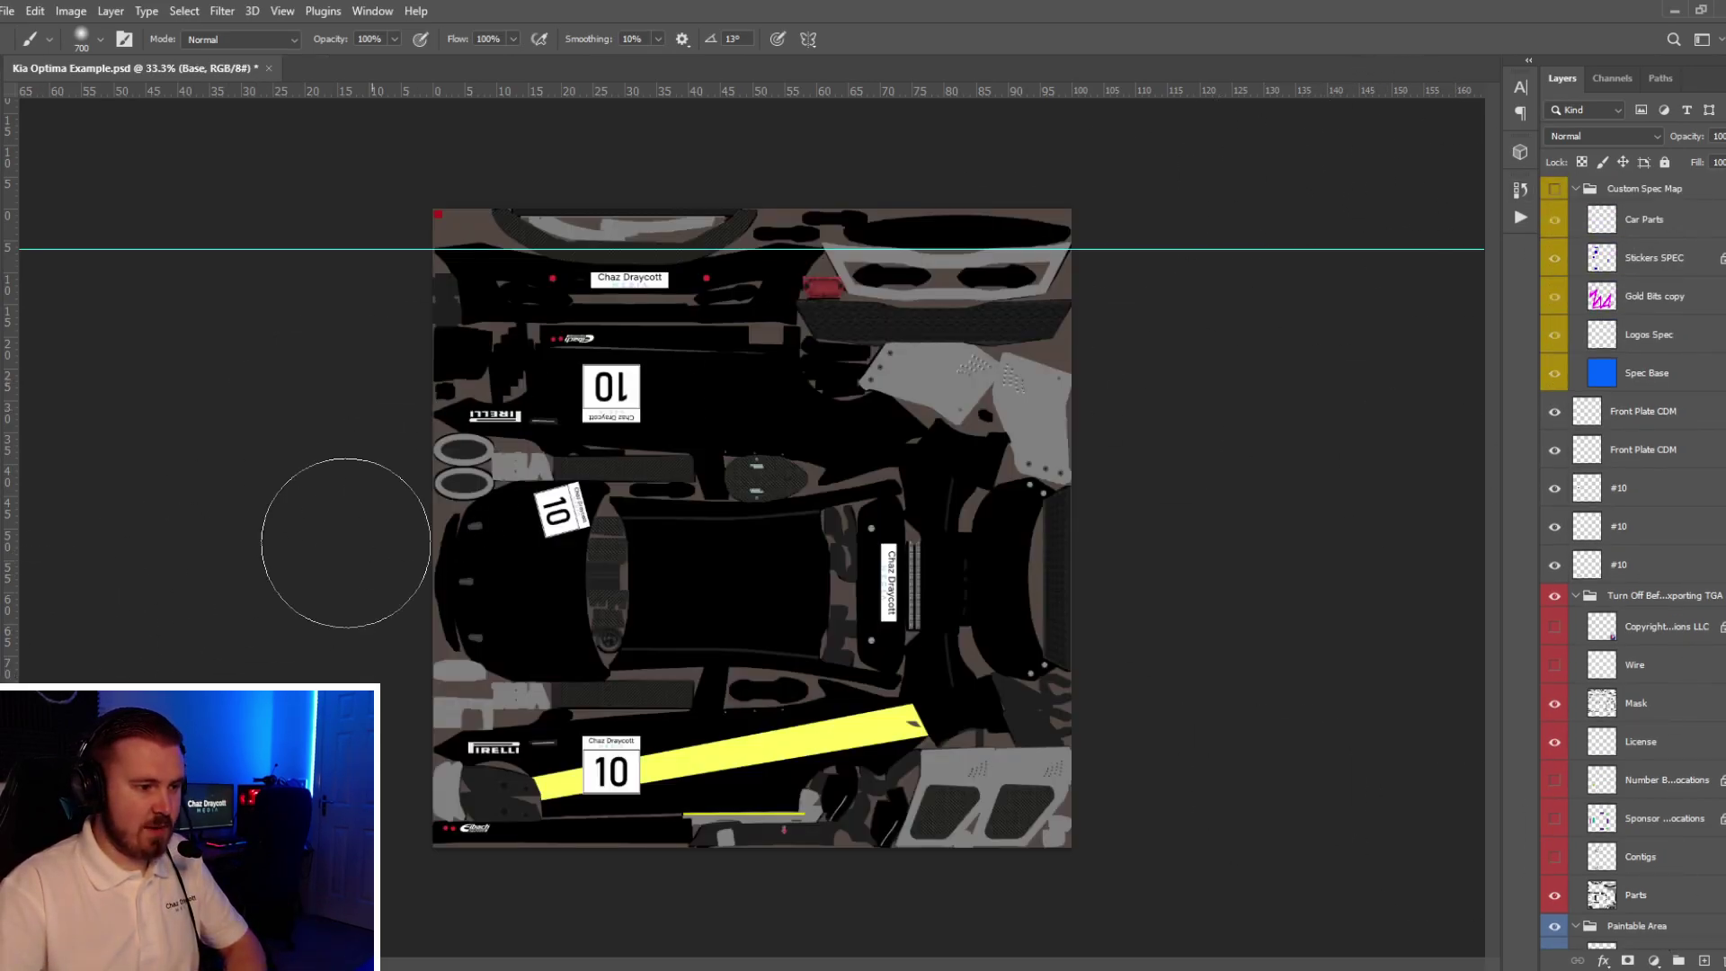
pyautogui.click(2, 622)
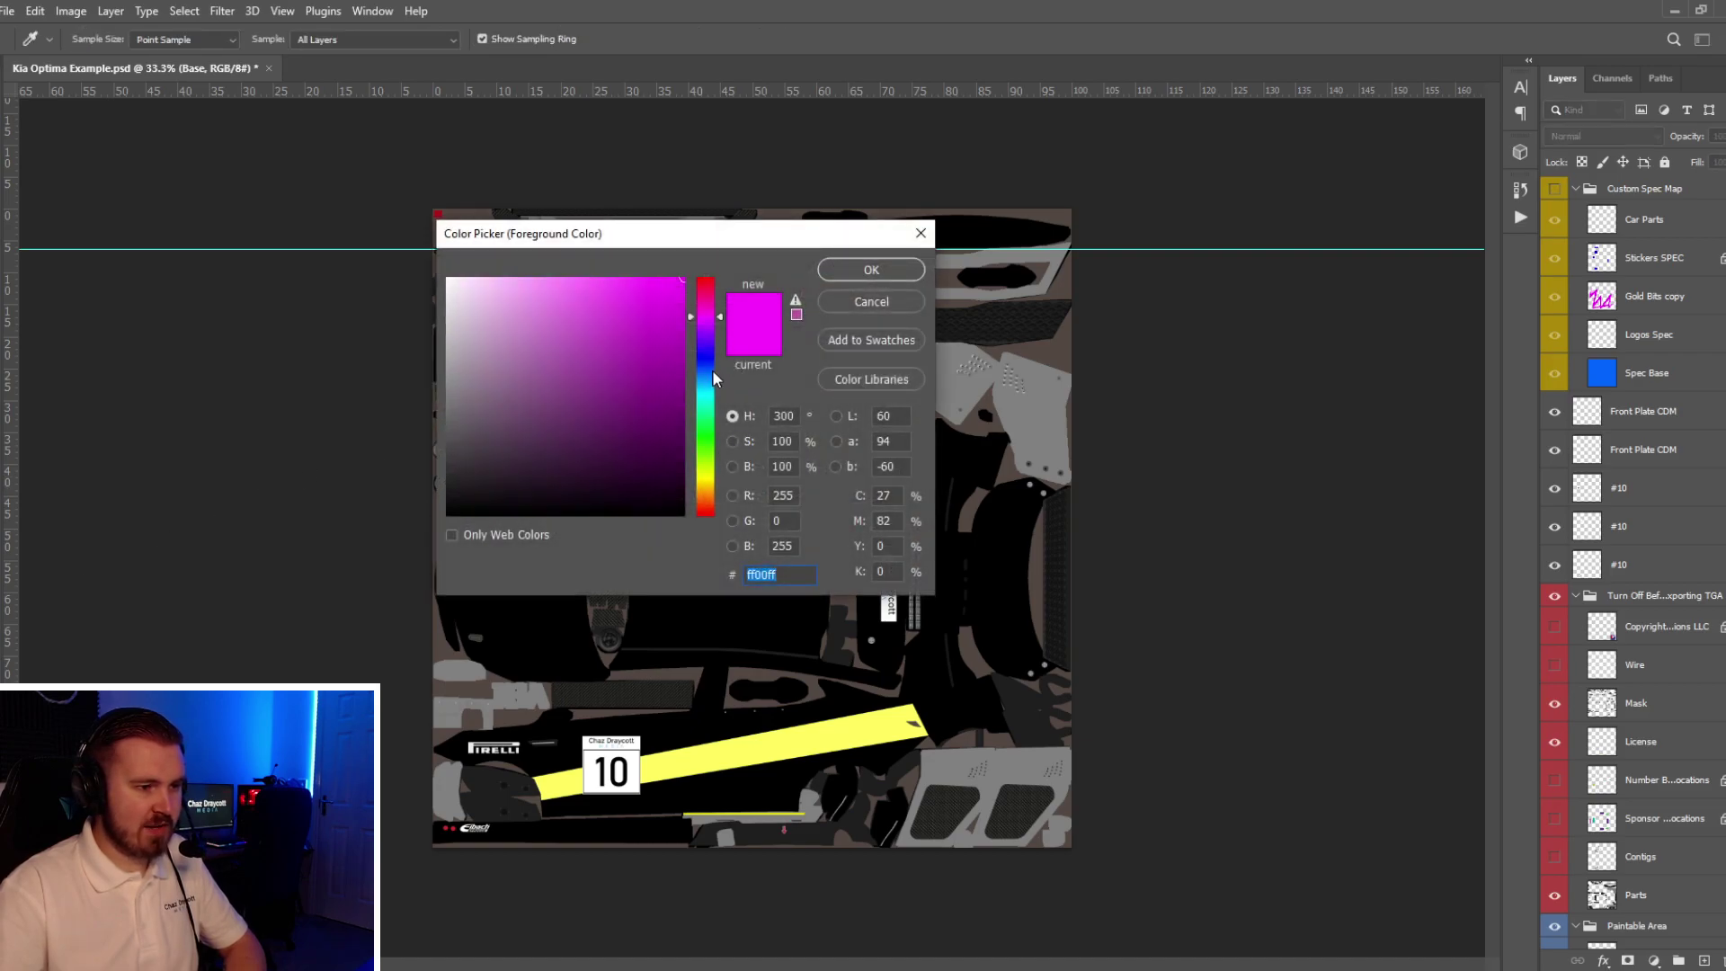
pyautogui.write('005aff')
pyautogui.click(871, 269)
pyautogui.hotkey('alt', 'BackSpace')
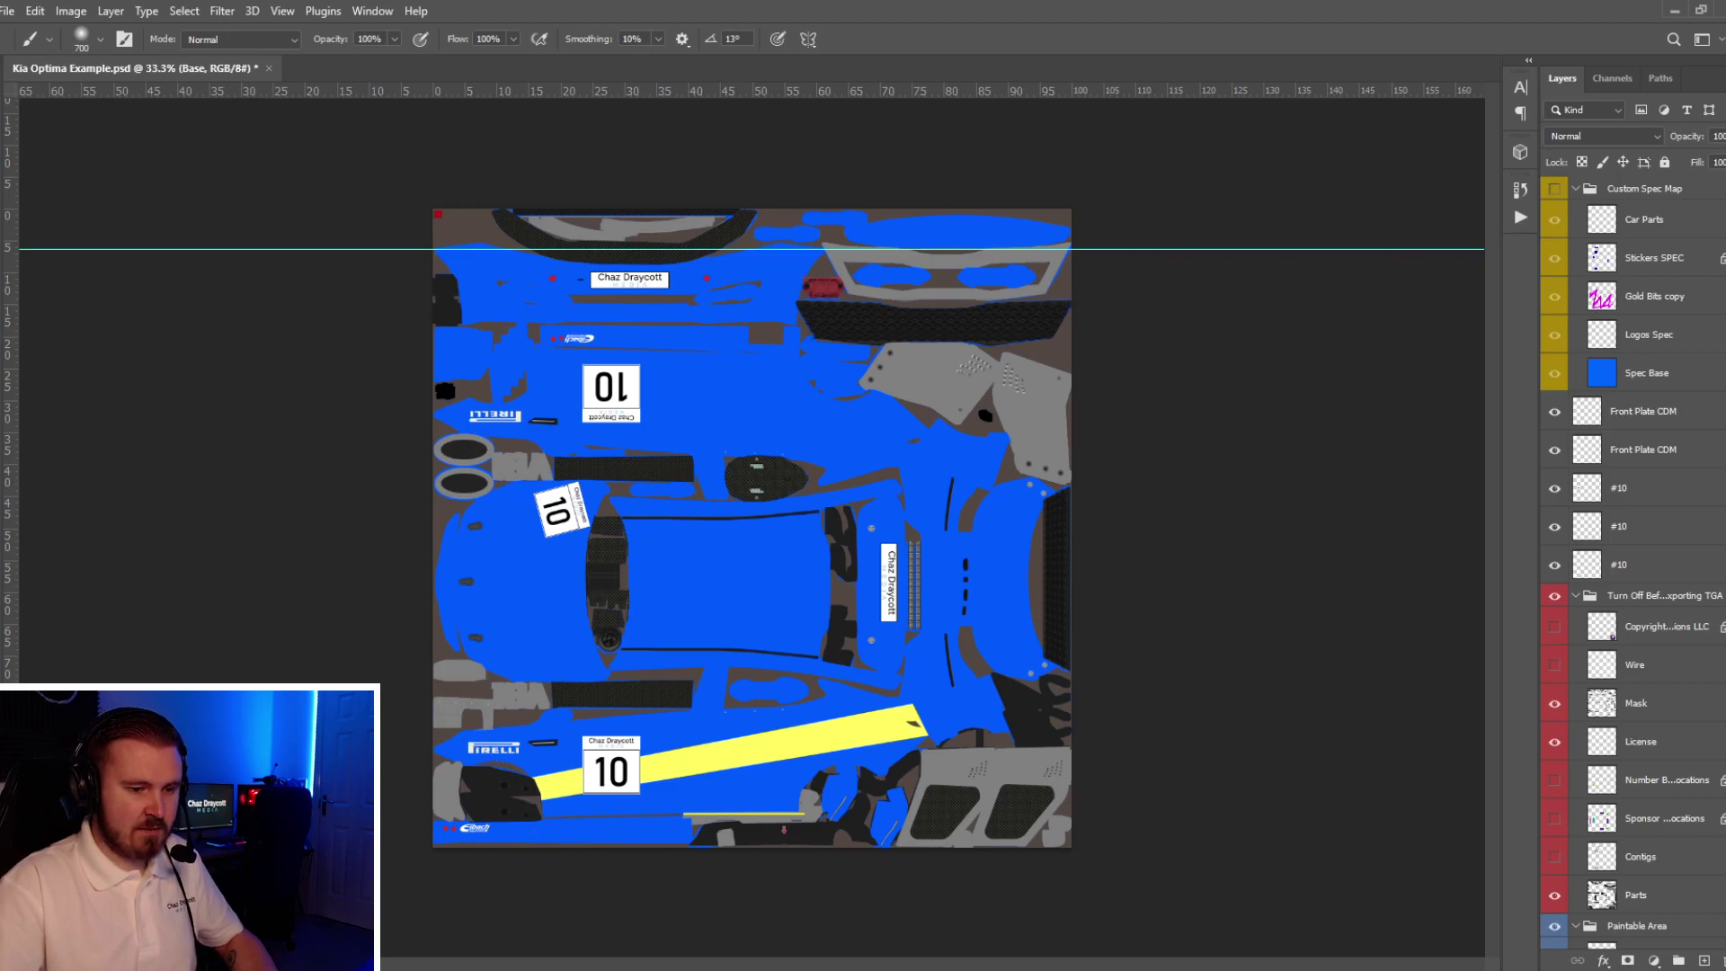
# - Export the blue-based paint as a Targa copy over the existing car_num_ file with the customer ID
pyautogui.scroll(-4, 1609, 899)
pyautogui.hotkey('ctrl', 'shift', 's')
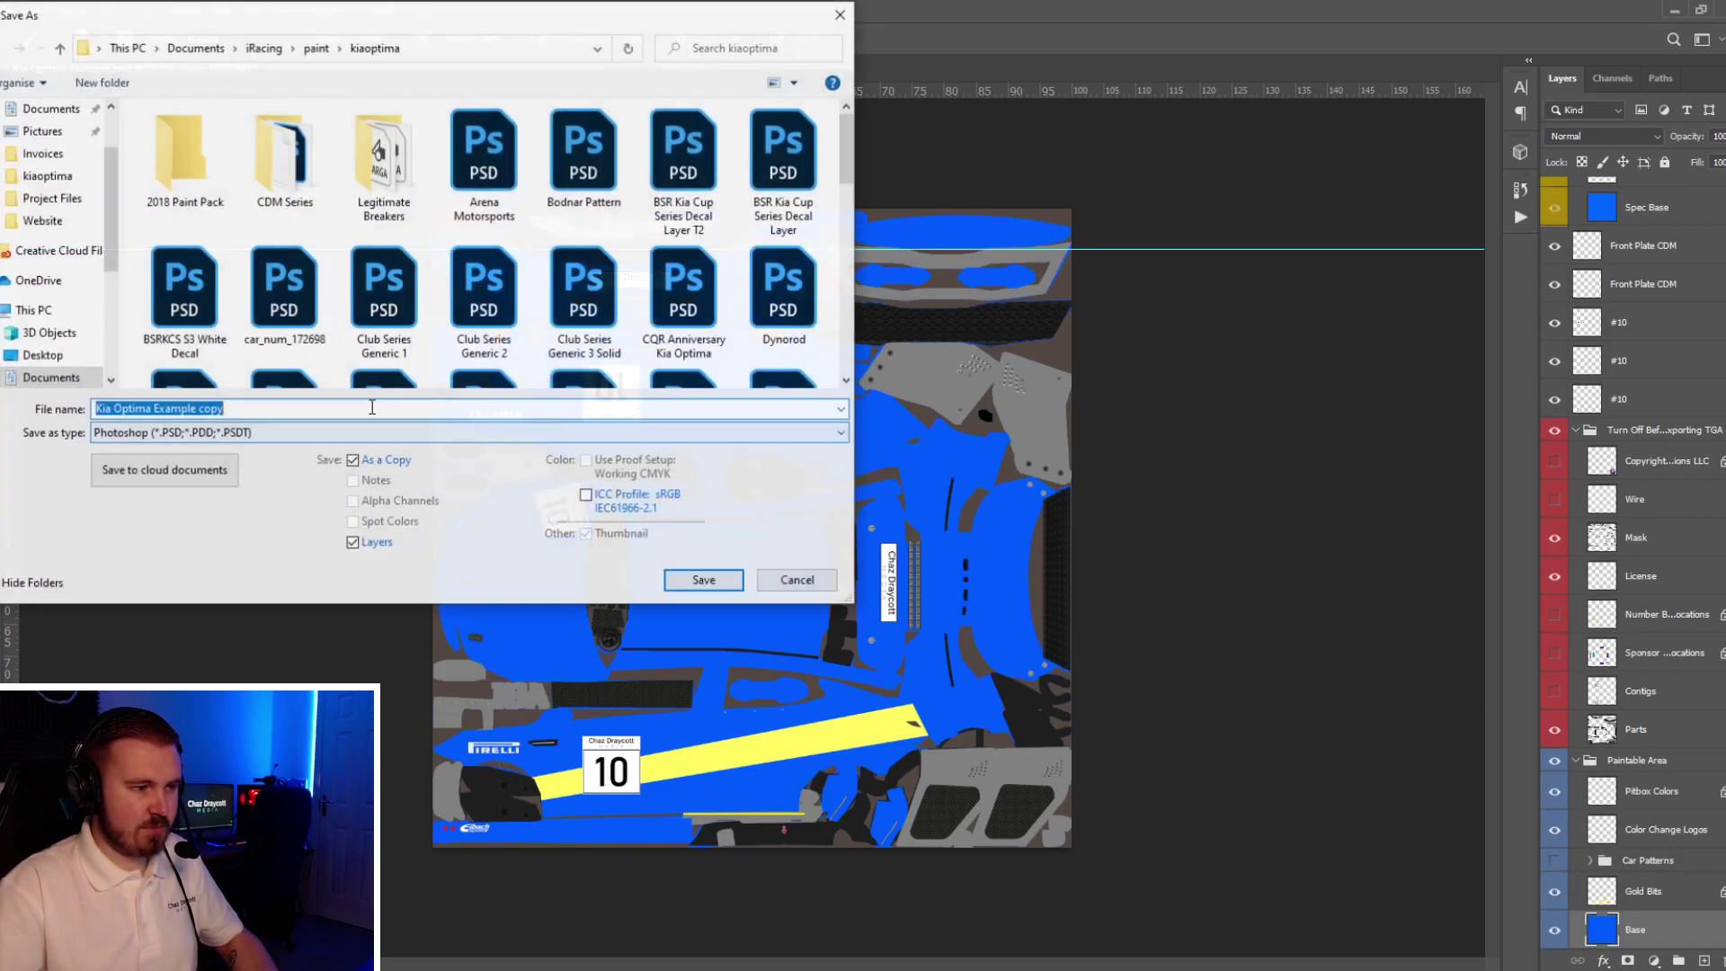
pyautogui.click(468, 433)
pyautogui.click(212, 746)
pyautogui.click(232, 409)
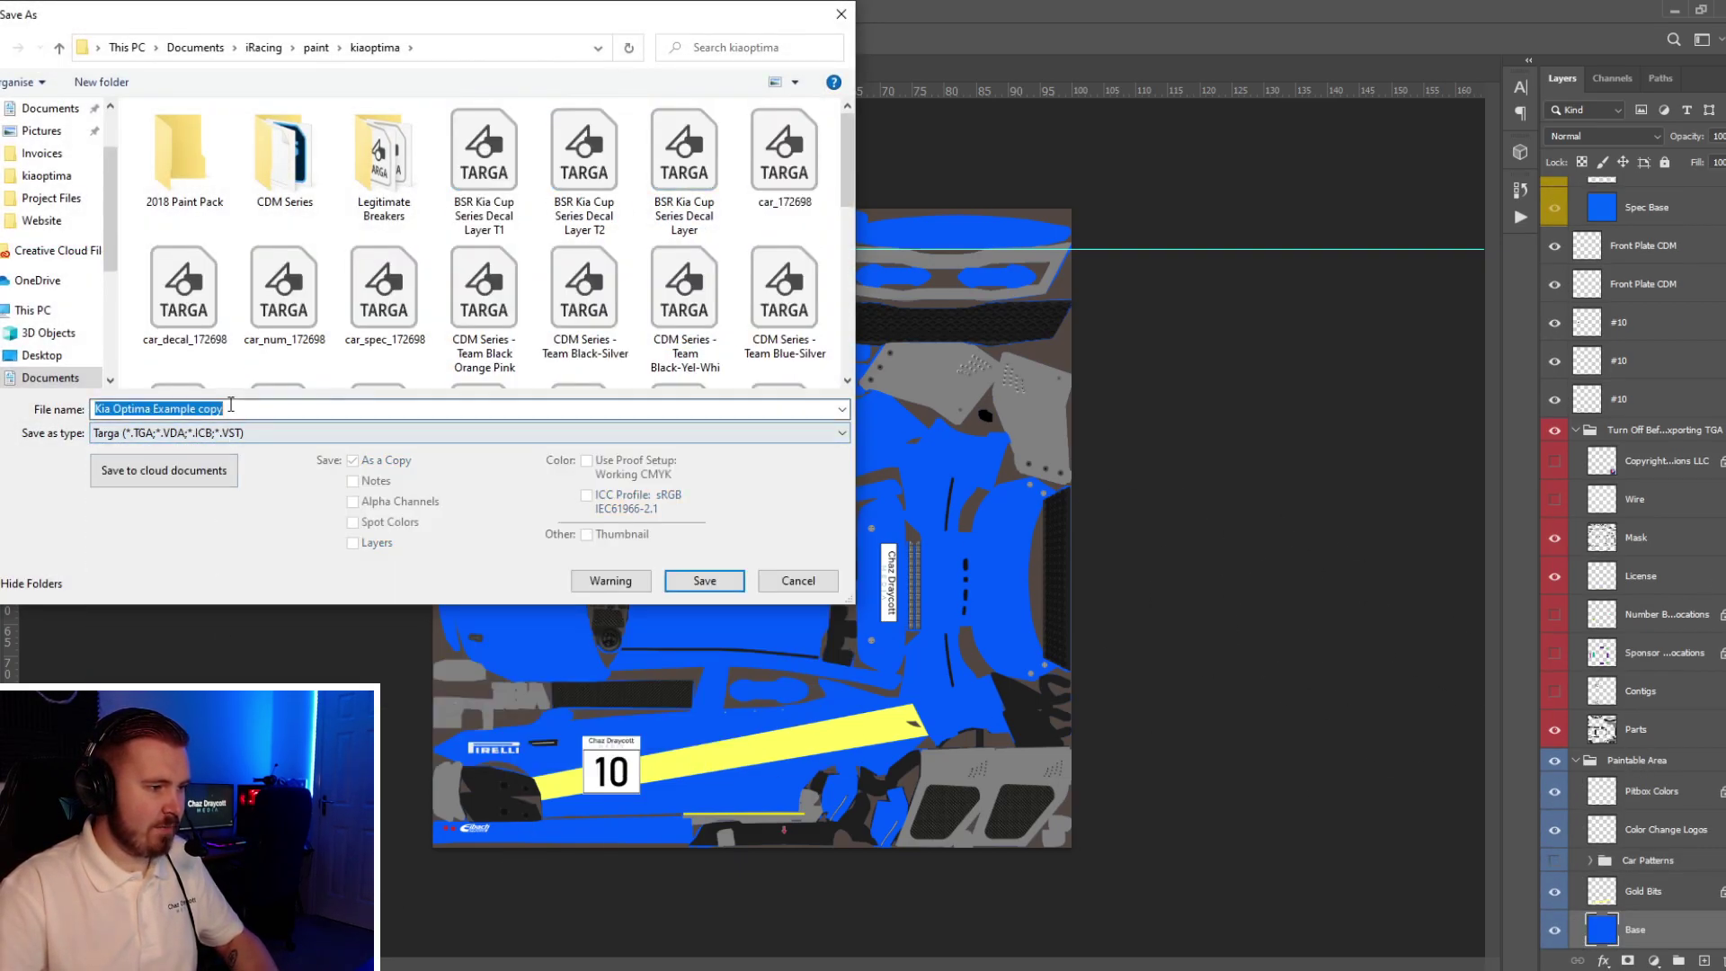
pyautogui.write('car_num_172698')
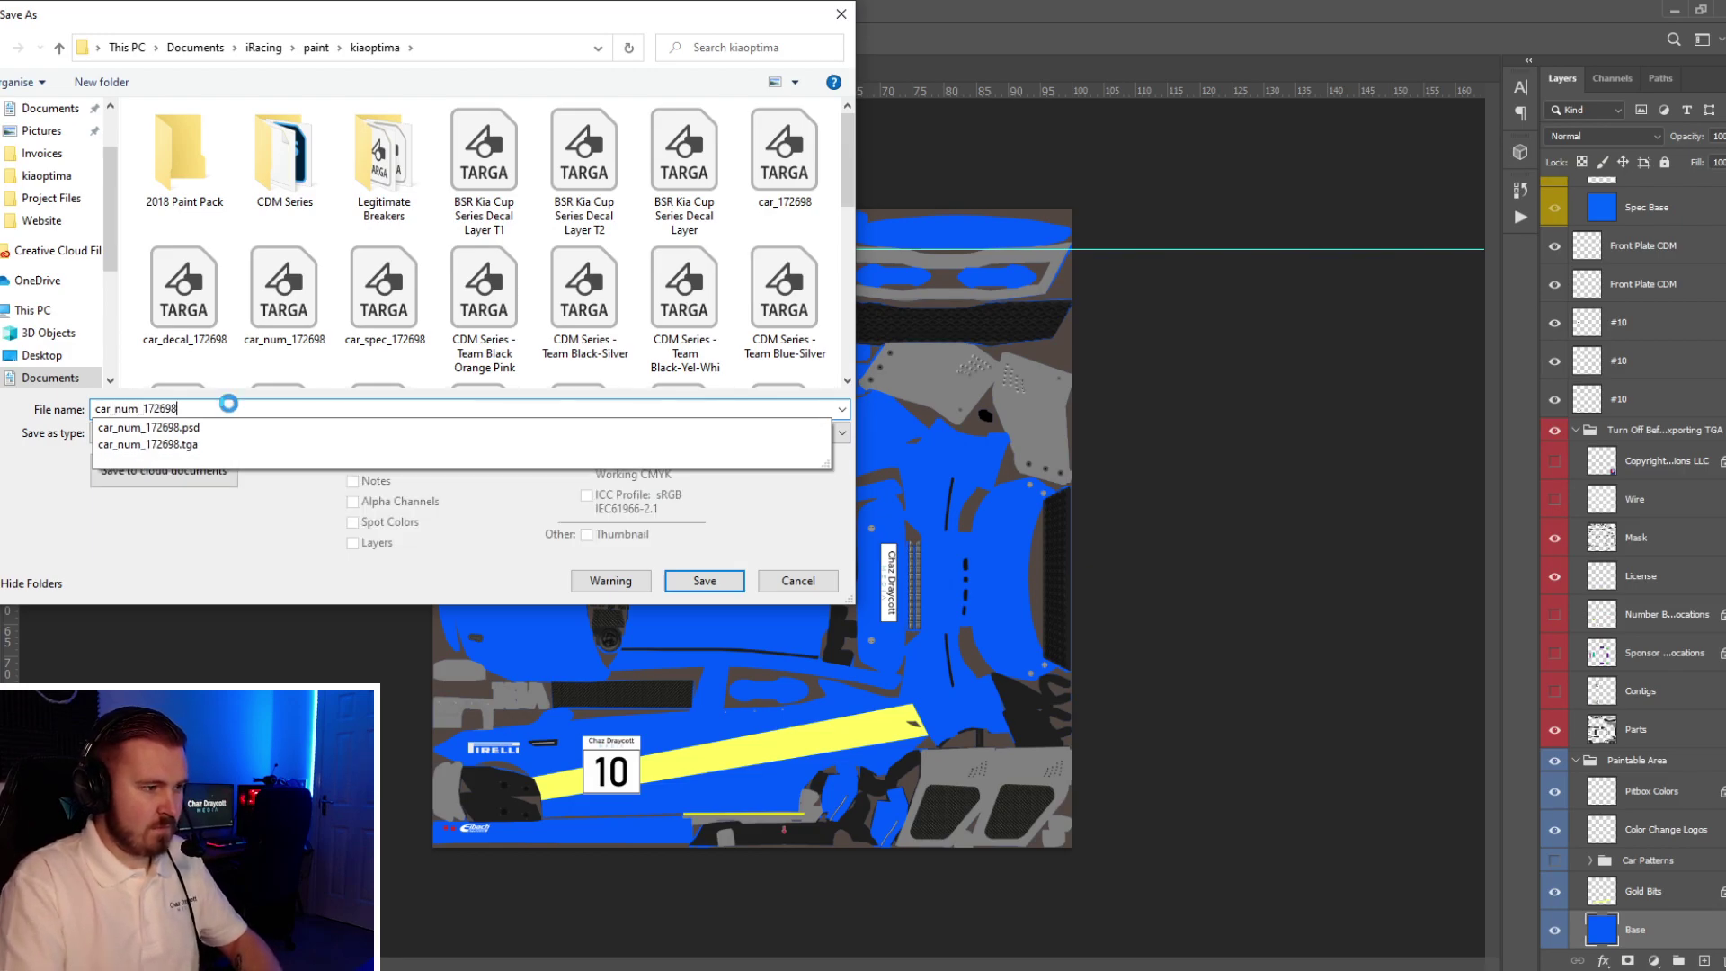
pyautogui.press('Return')
pyautogui.press('y')
pyautogui.press('Return')
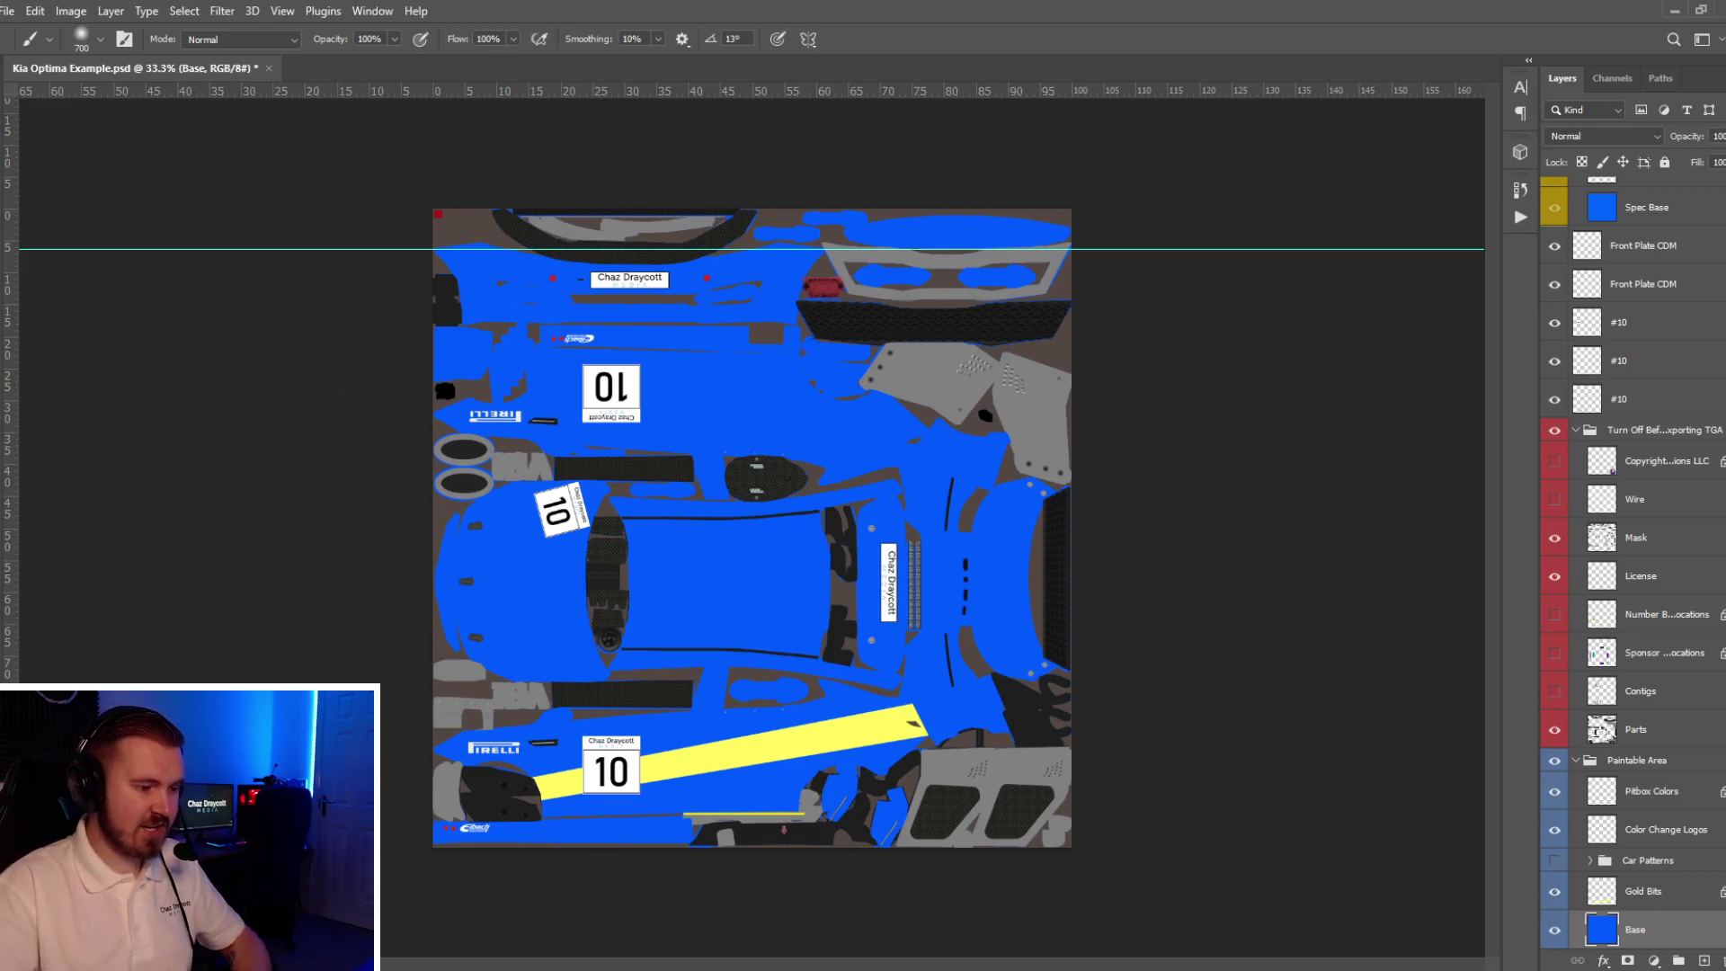
pyautogui.moveTo(311, 969)
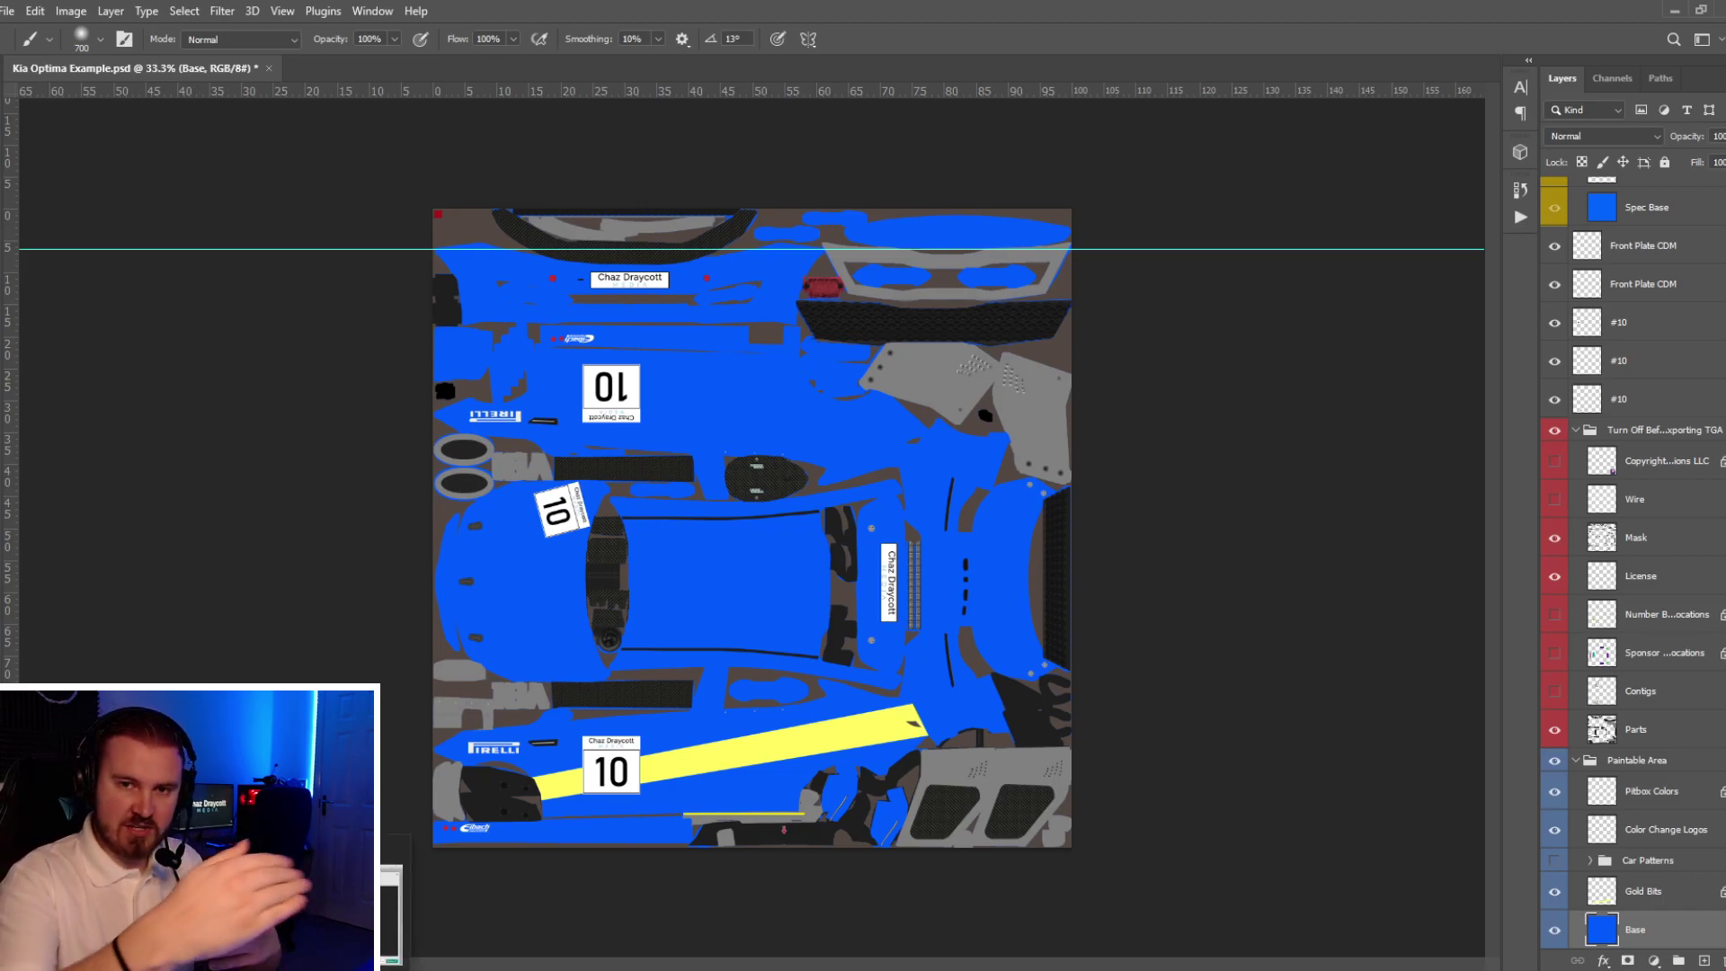
# - Switch to iRacing and examine the blue paint and spec map finish on both sides of the car model
pyautogui.click(310, 969)
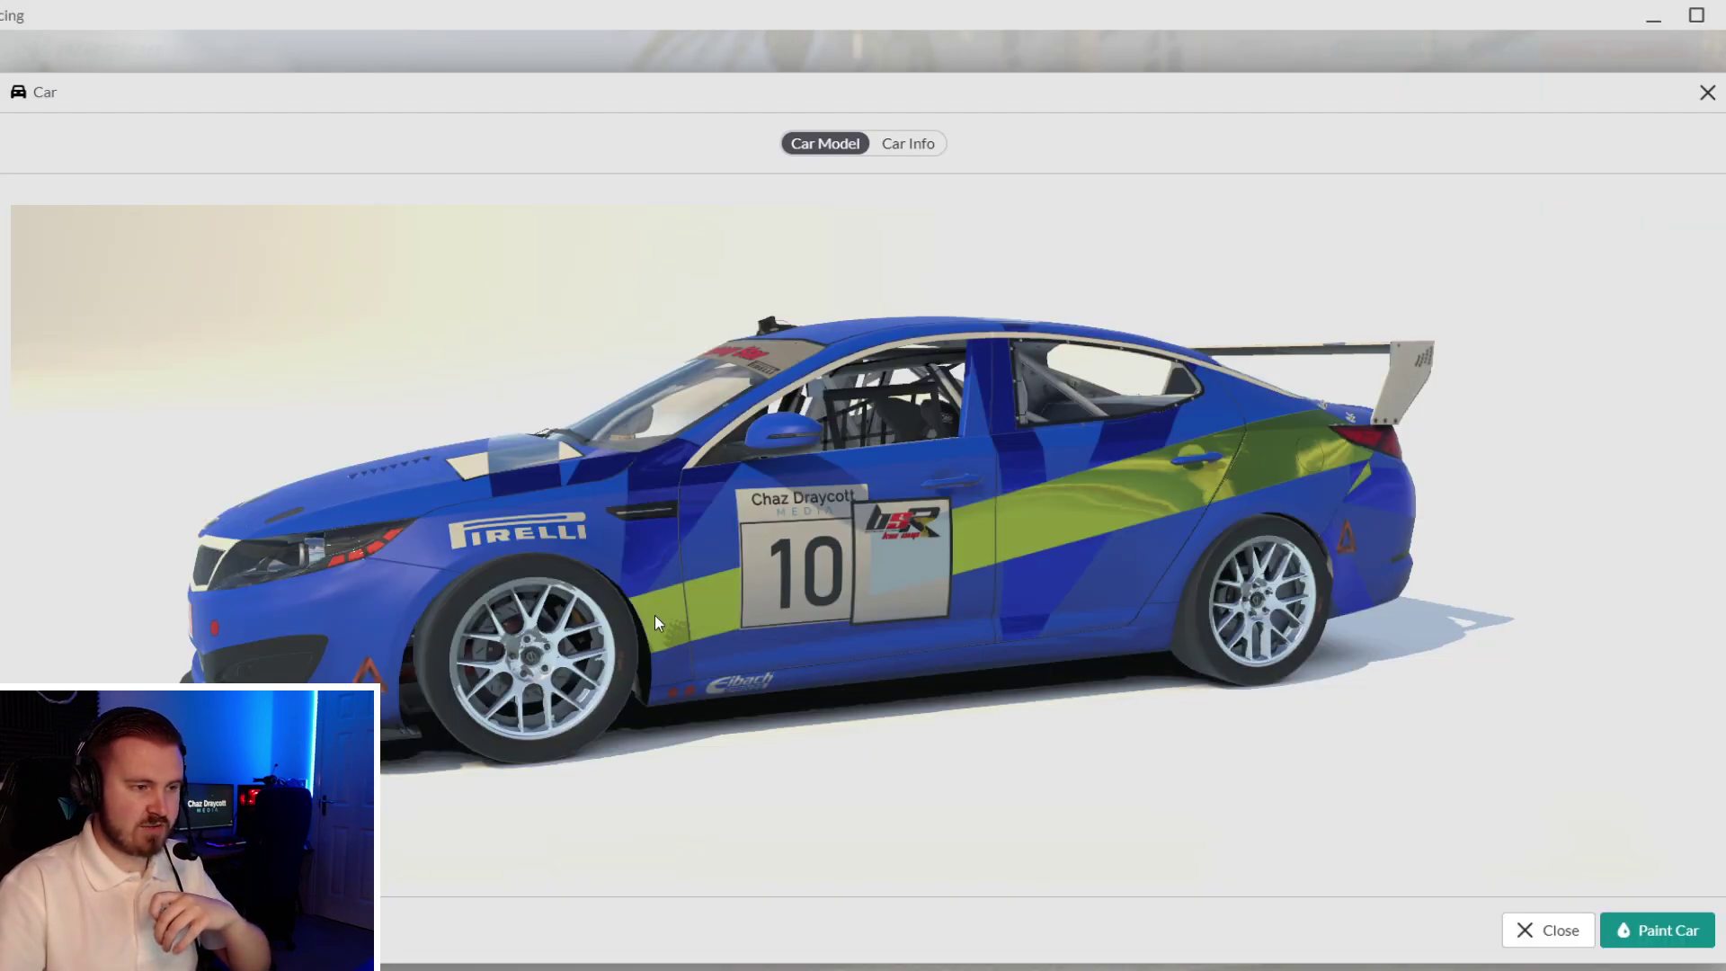
pyautogui.moveTo(654, 615); pyautogui.dragTo(831, 588)
pyautogui.scroll(5, 983, 567)
pyautogui.moveTo(968, 517)
pyautogui.mouseDown()
pyautogui.moveTo(1032, 531)
pyautogui.moveTo(1050, 561)
pyautogui.moveTo(937, 521)
pyautogui.mouseUp()
pyautogui.scroll(-5, 1069, 541)
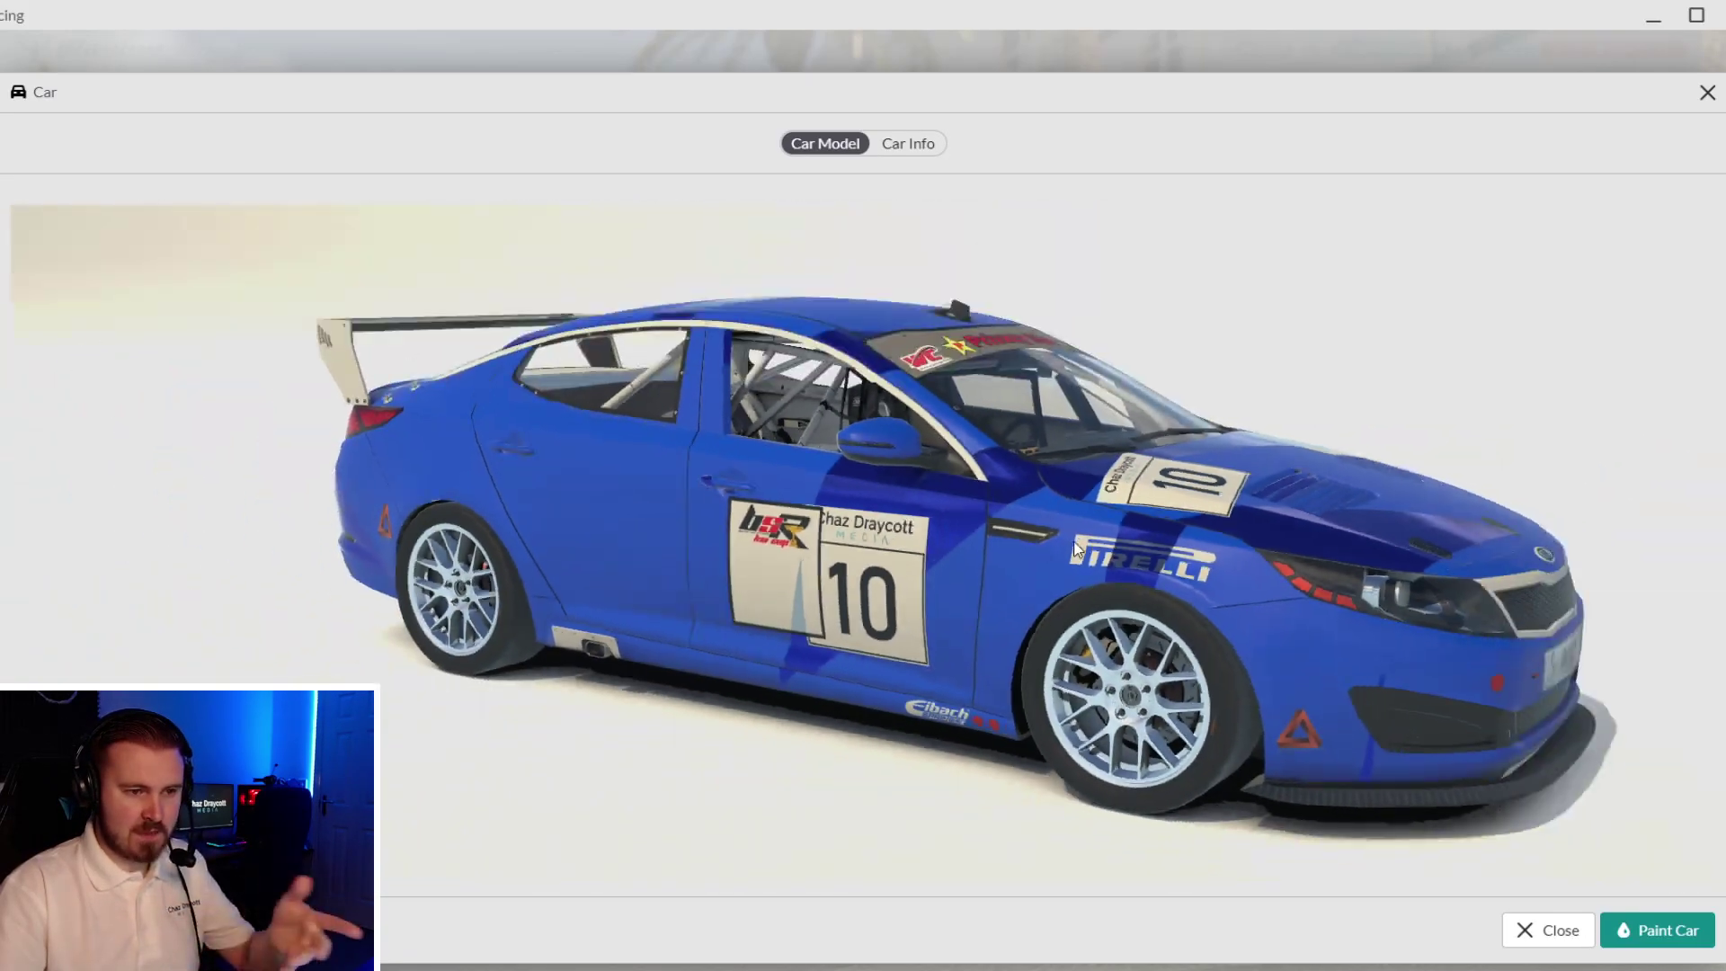
pyautogui.moveTo(1077, 548); pyautogui.dragTo(827, 553)
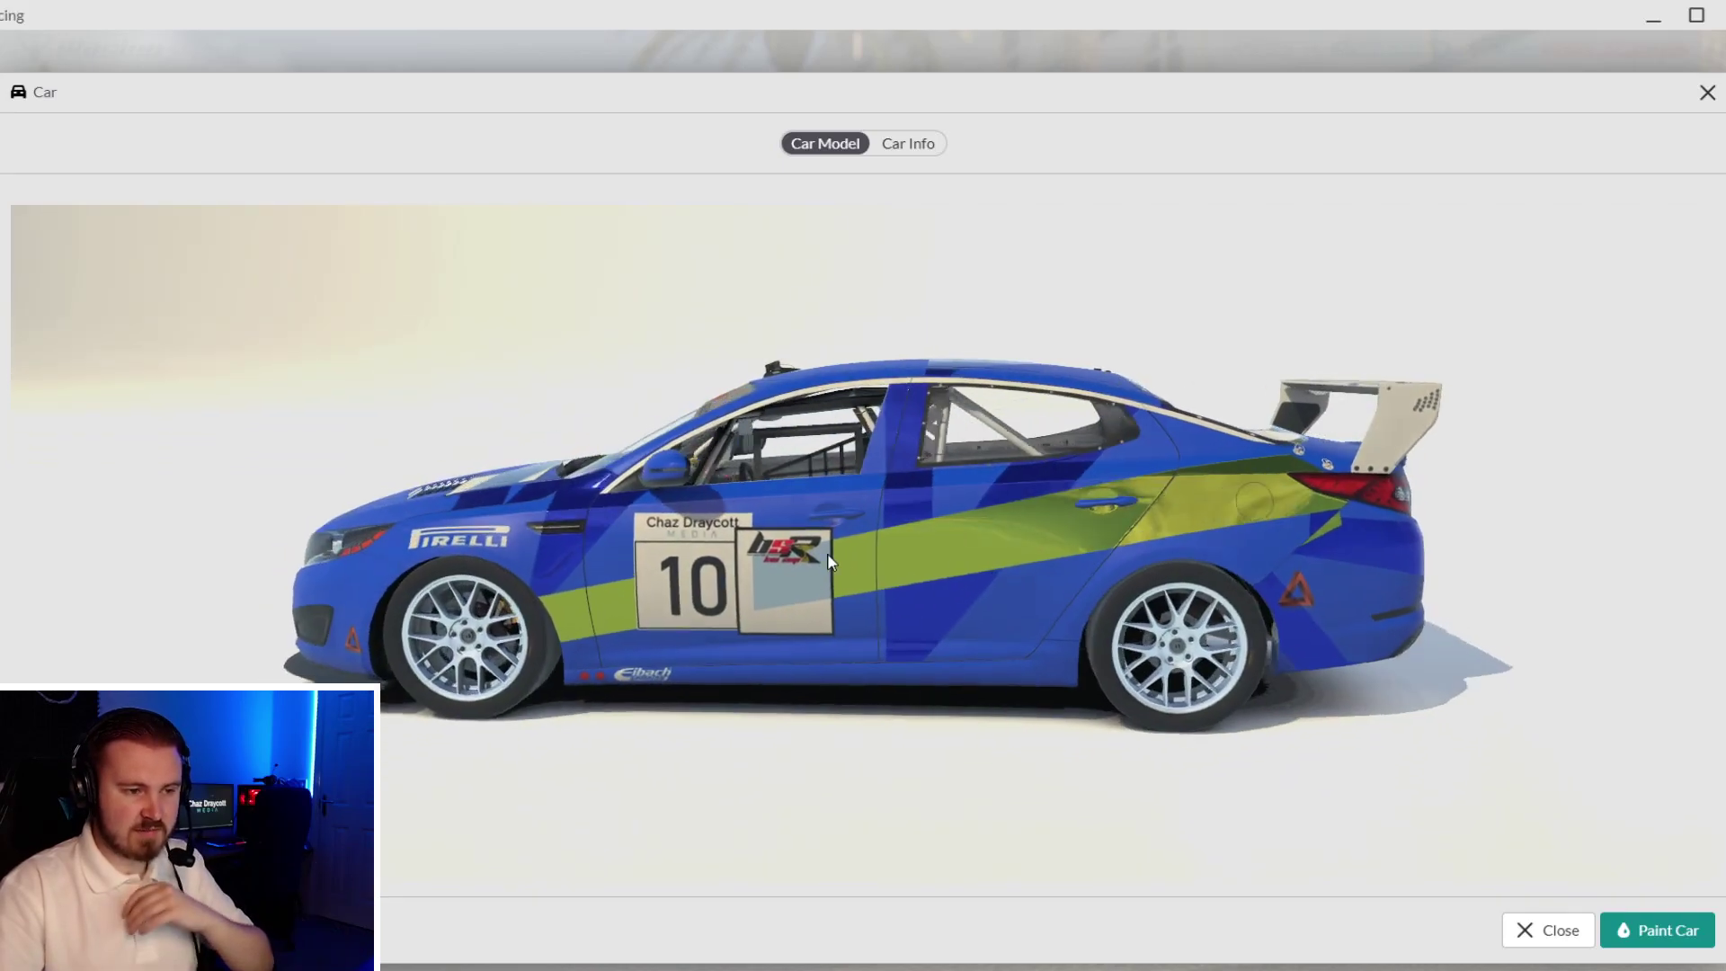
# - Return to Photoshop and delete the Gold Bits layer from the Paintable Area group
pyautogui.hotkey('alt', 'Tab')
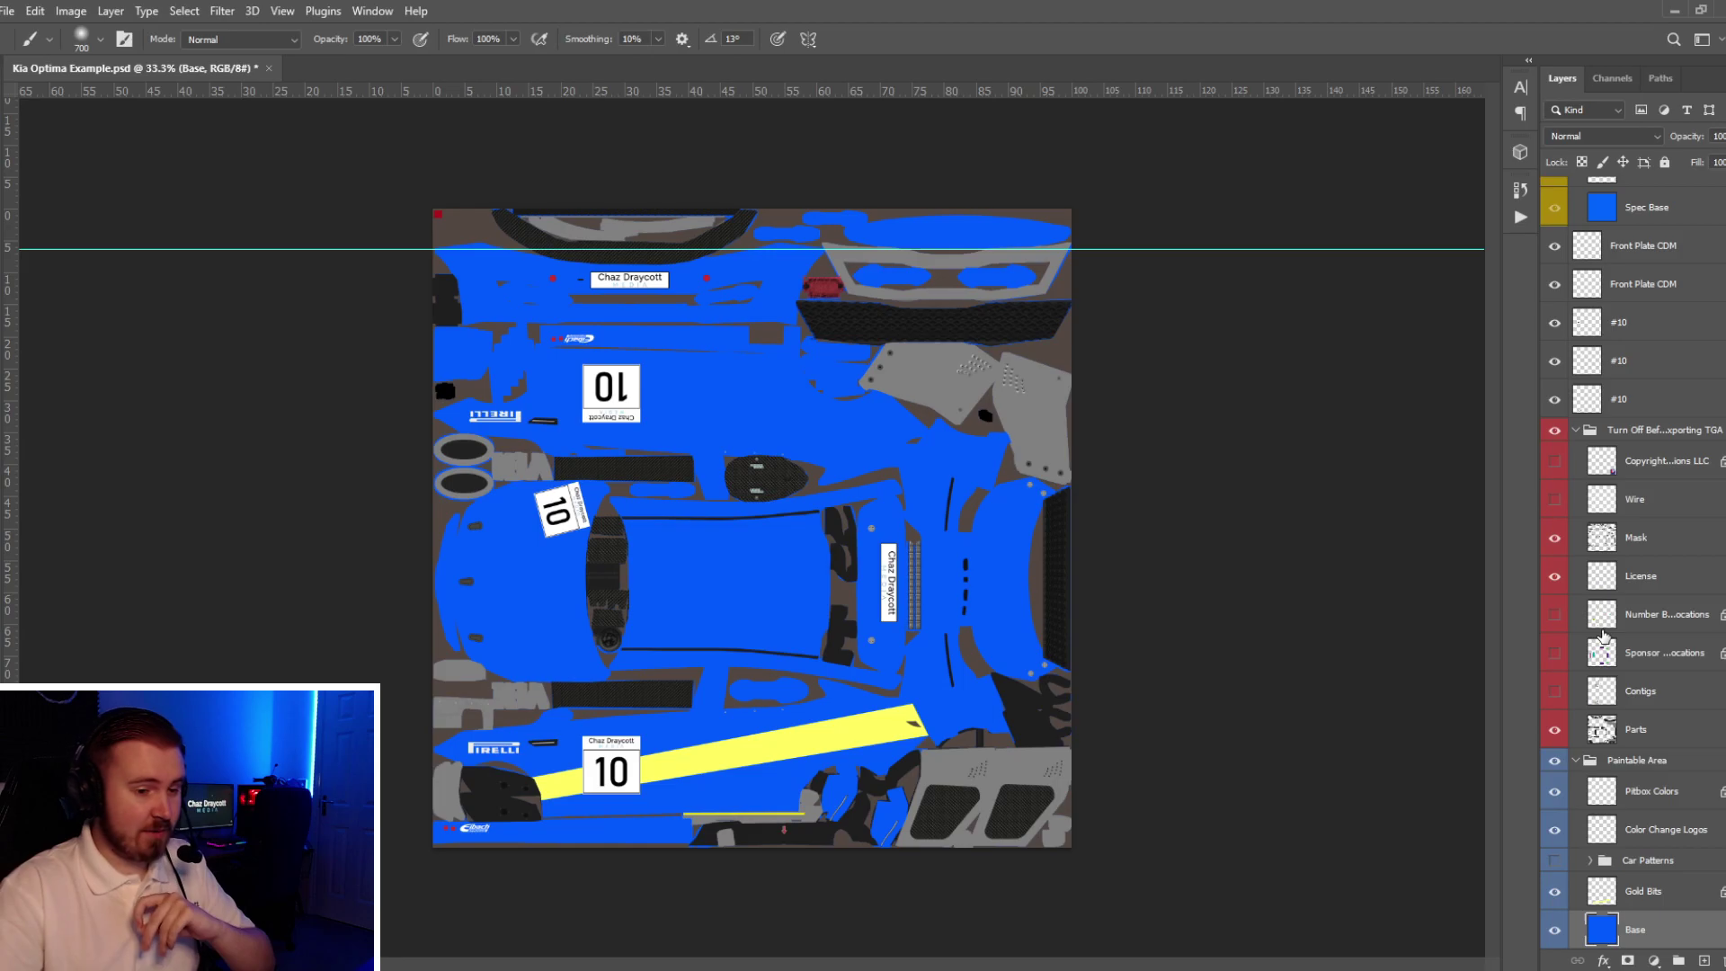
pyautogui.click(1659, 899)
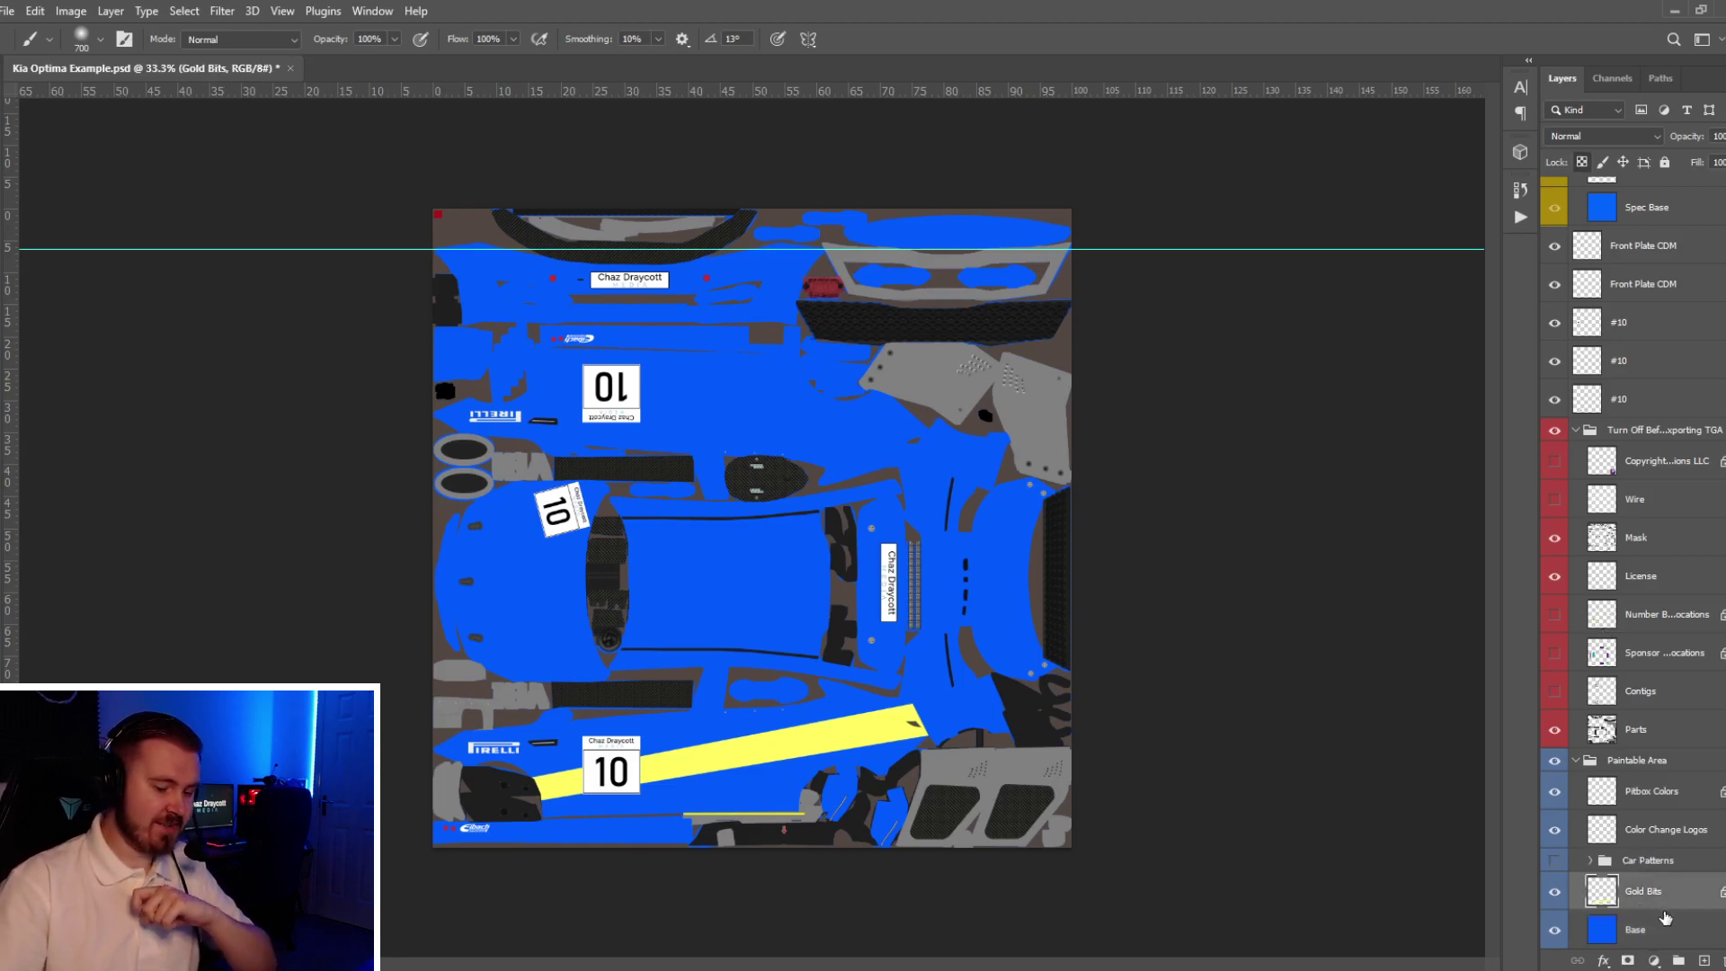
pyautogui.press('Delete')
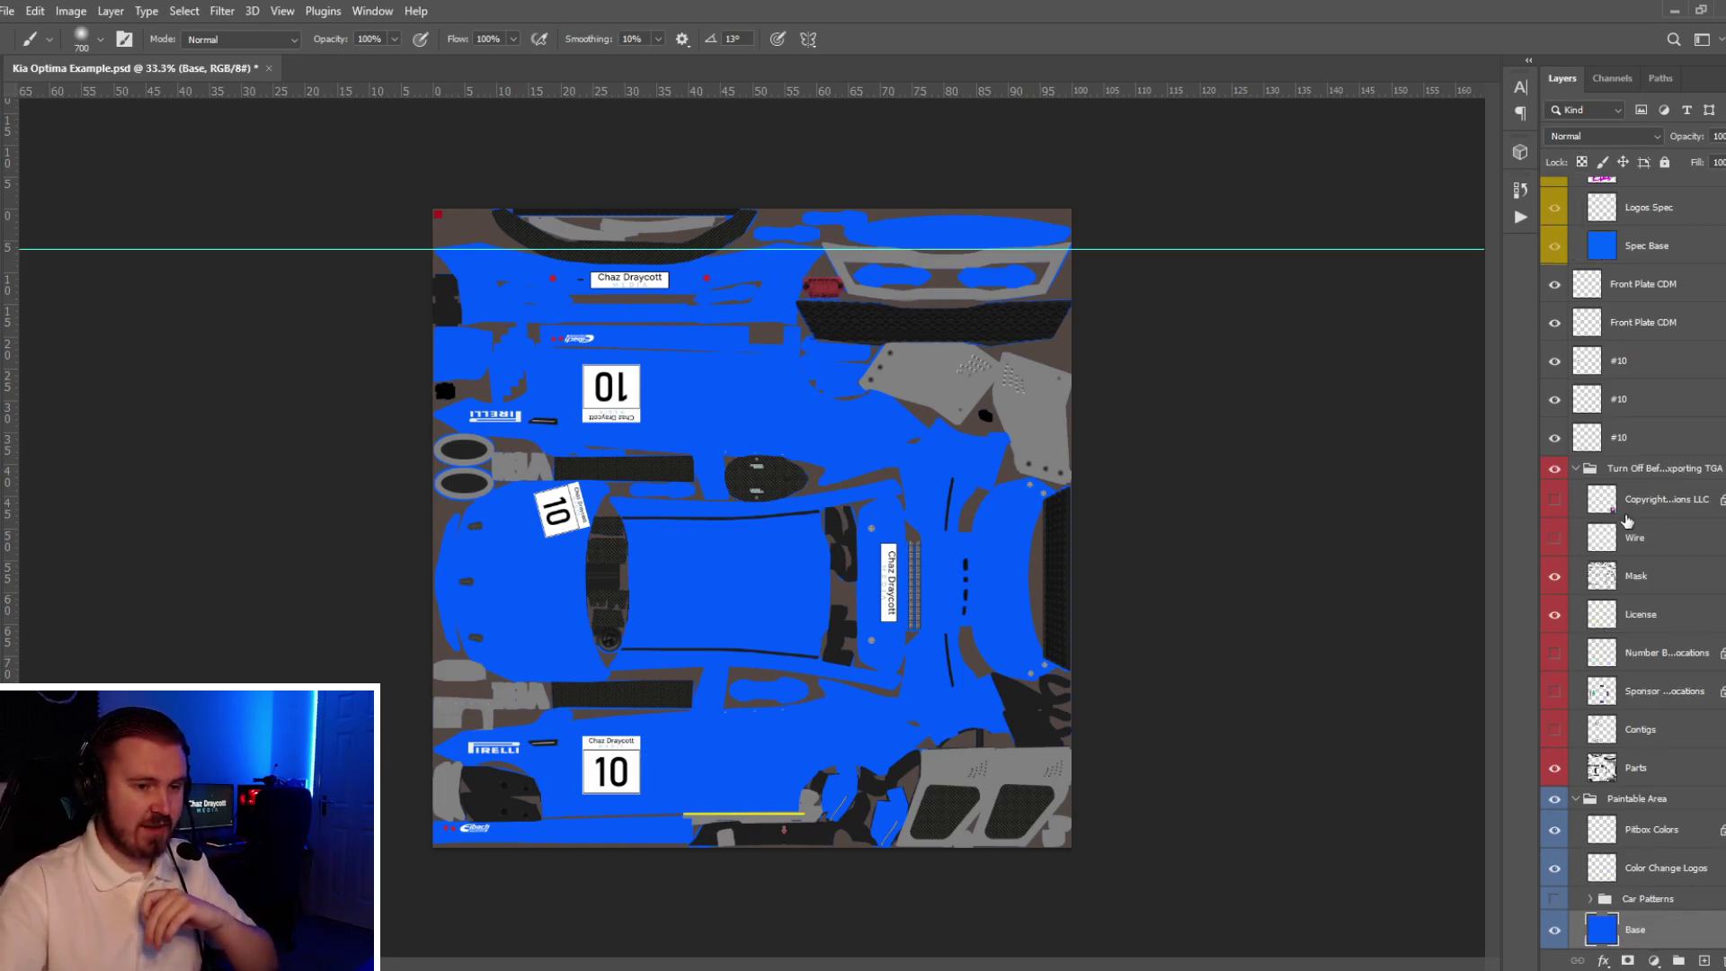
pyautogui.scroll(3, 1628, 520)
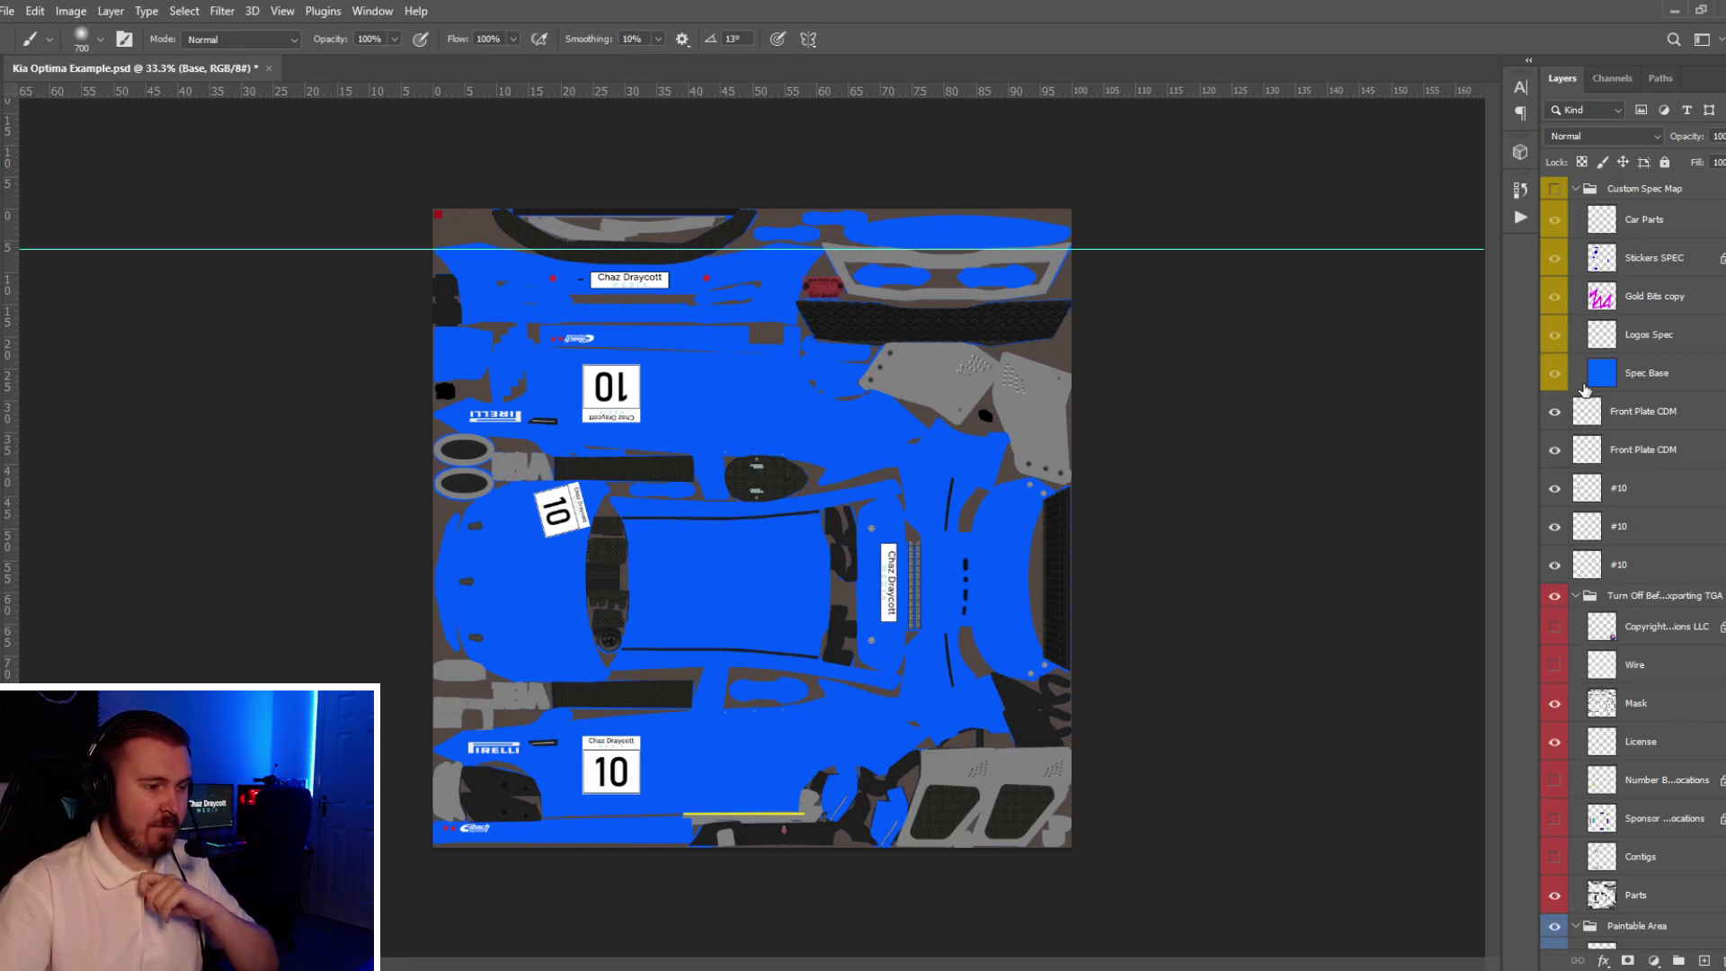